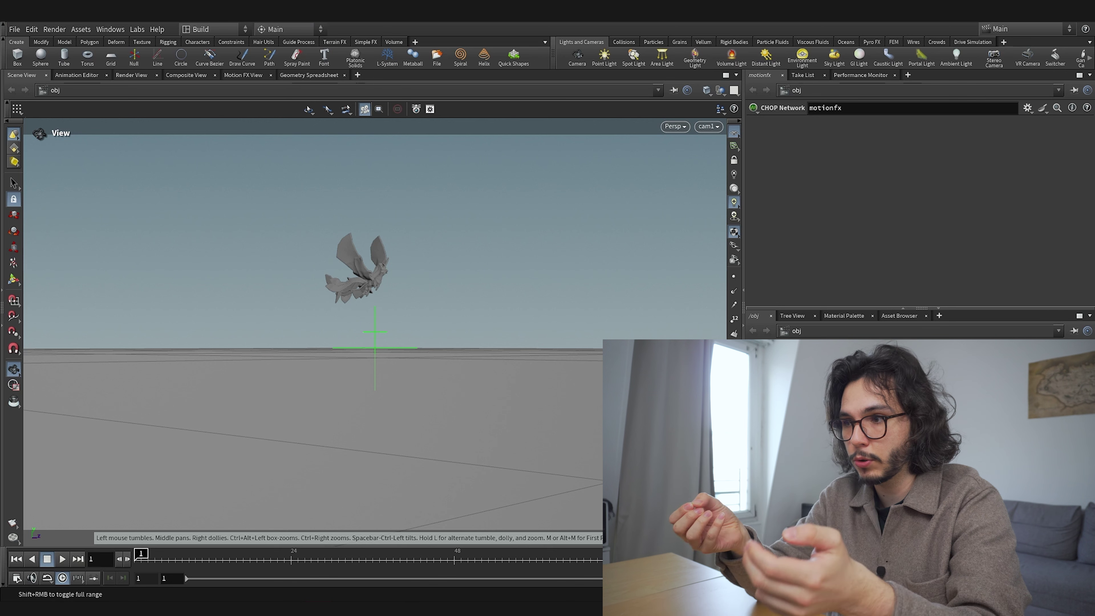
- Open the Phoenix geometry network and look over the end of the REMESH node chain
middle_drag(949, 444, 918, 406)
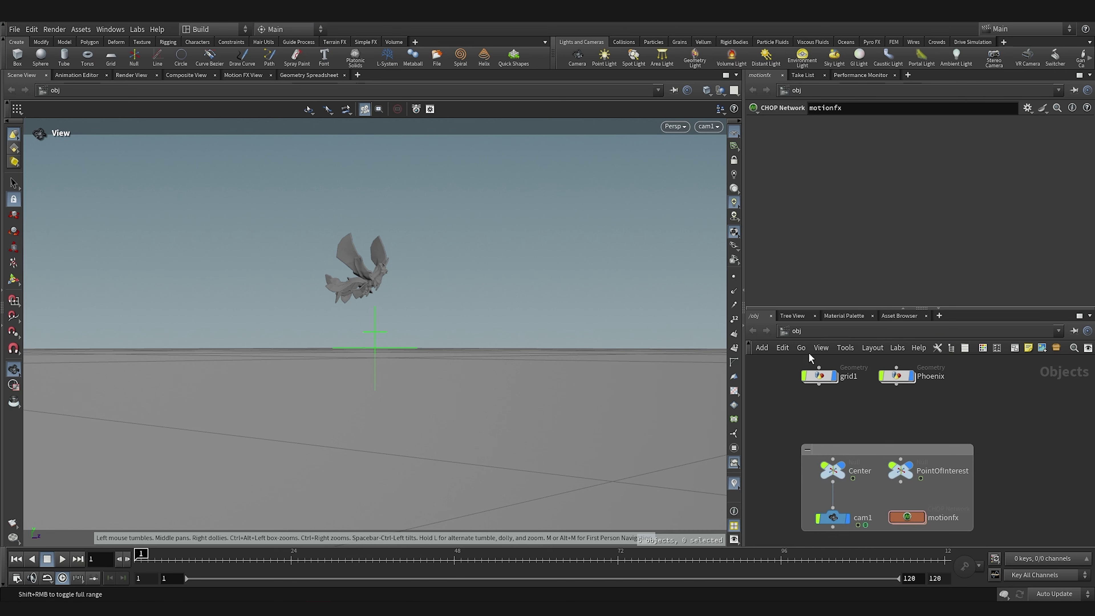
scroll(905, 388, up, 2)
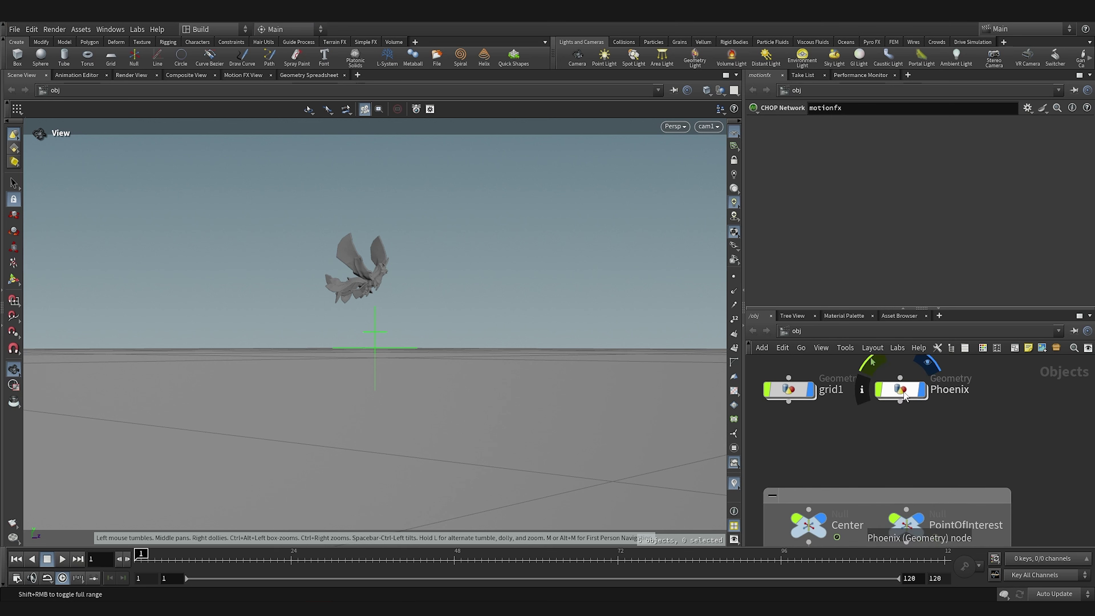
double_click(904, 388)
middle_drag(1057, 441, 961, 404)
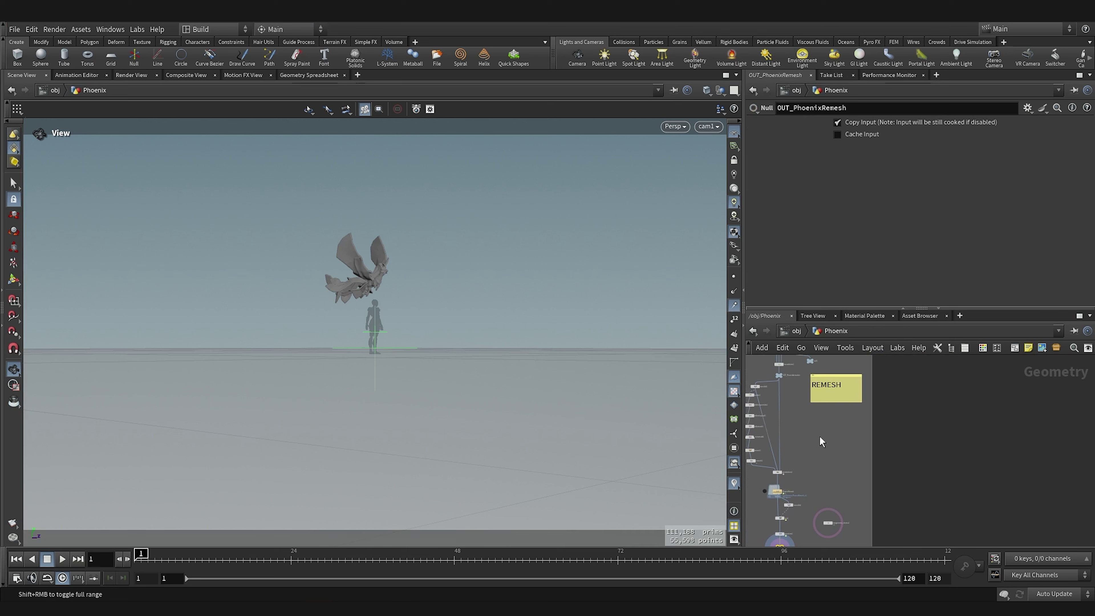
scroll(908, 441, up, 1)
middle_drag(903, 446, 980, 433)
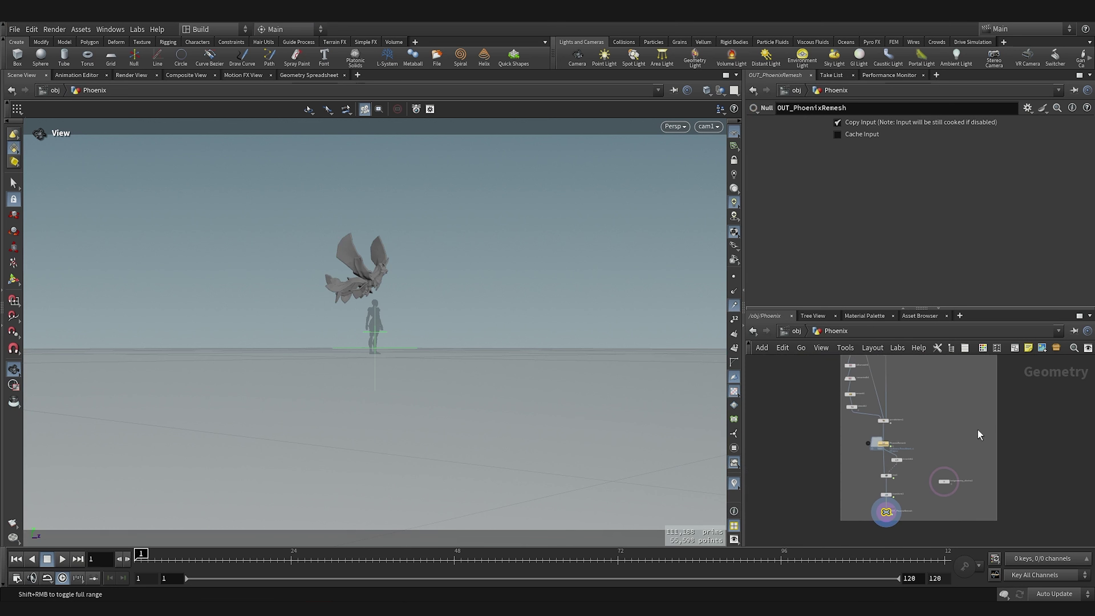
scroll(915, 444, up, 2)
scroll(909, 445, down, 2)
scroll(905, 447, up, 2)
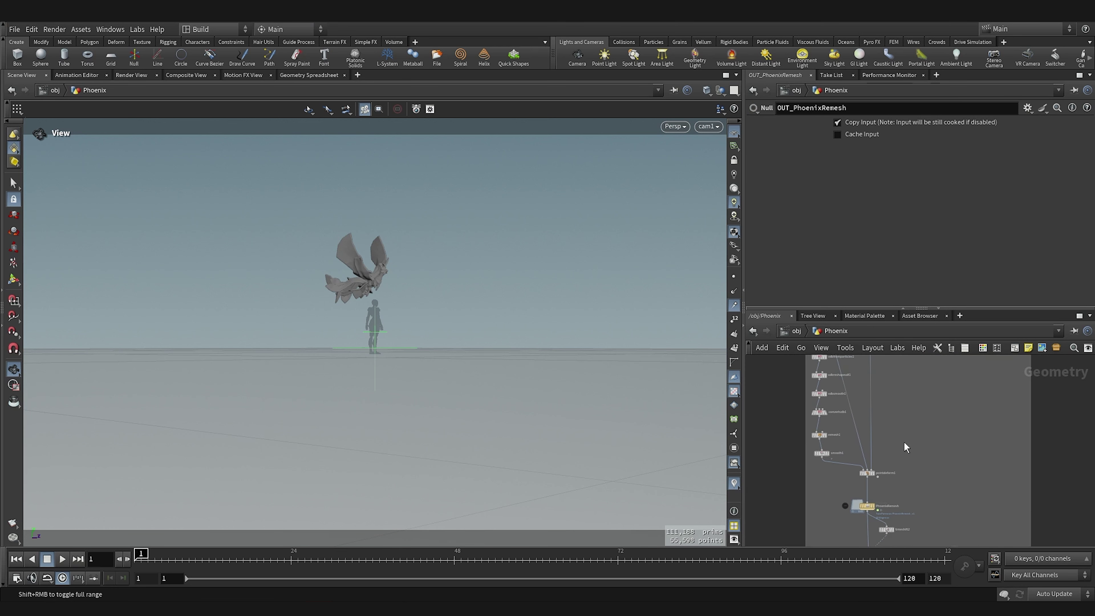
middle_drag(905, 441, 894, 413)
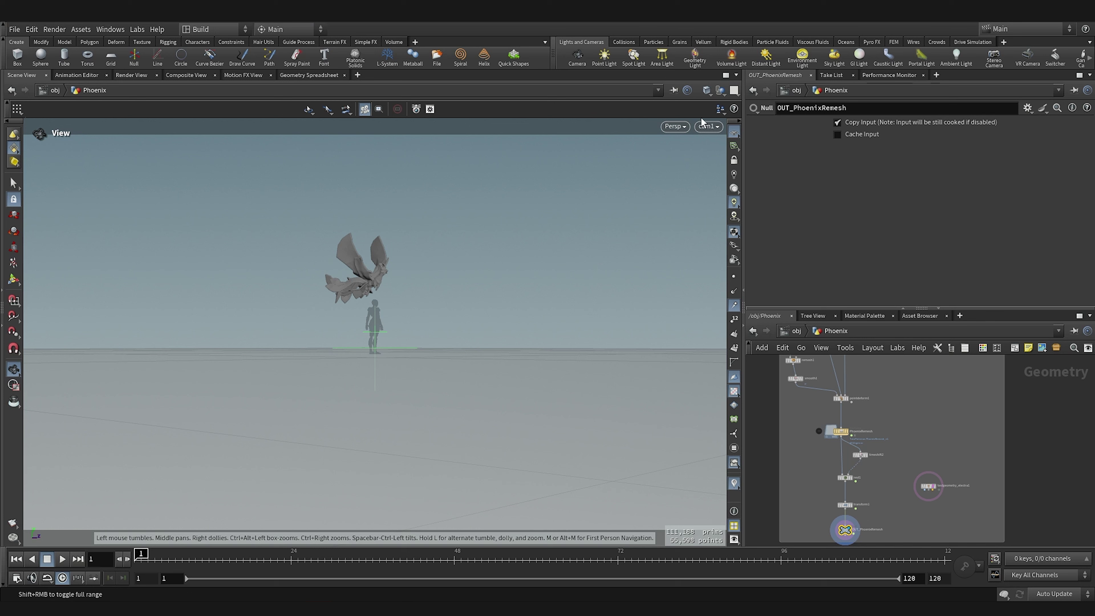
- Set the viewport to hide other objects and delete the testgeometry_electra1 node
click(721, 91)
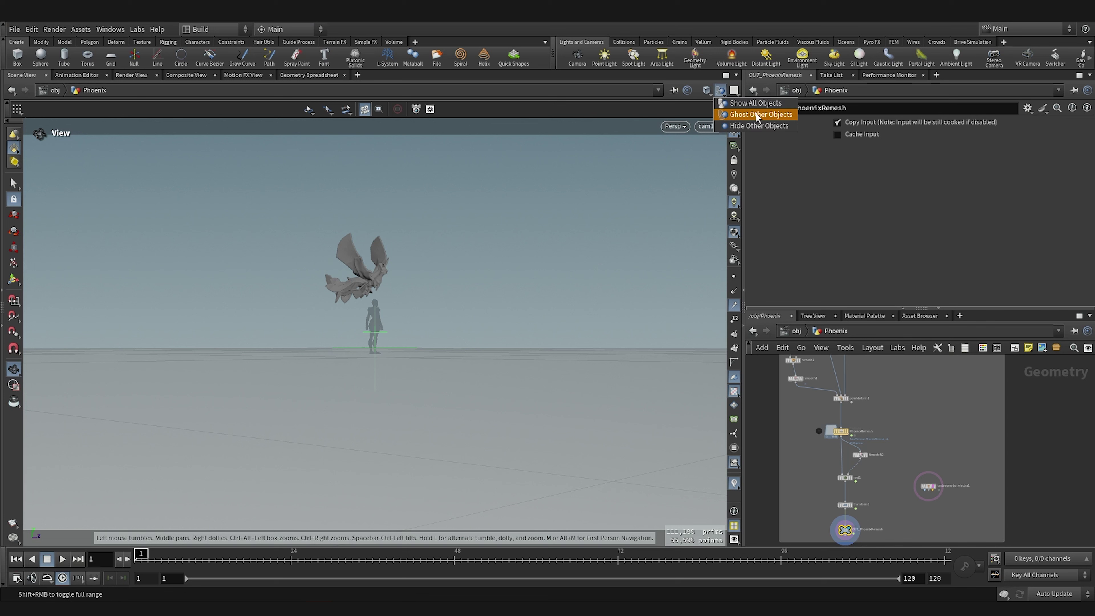
click(769, 129)
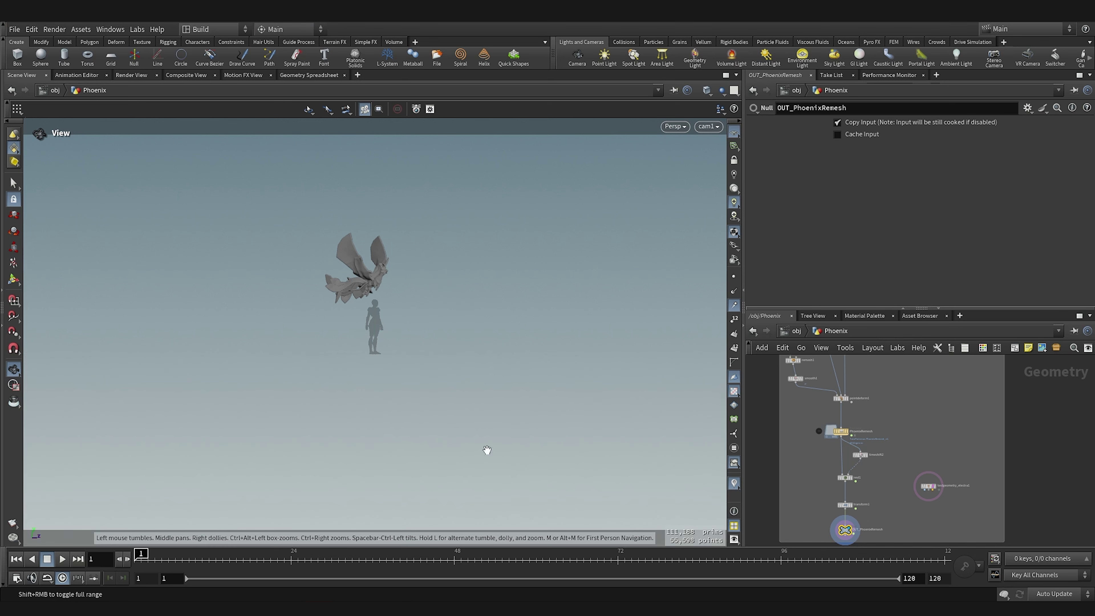
scroll(373, 298, up, 5)
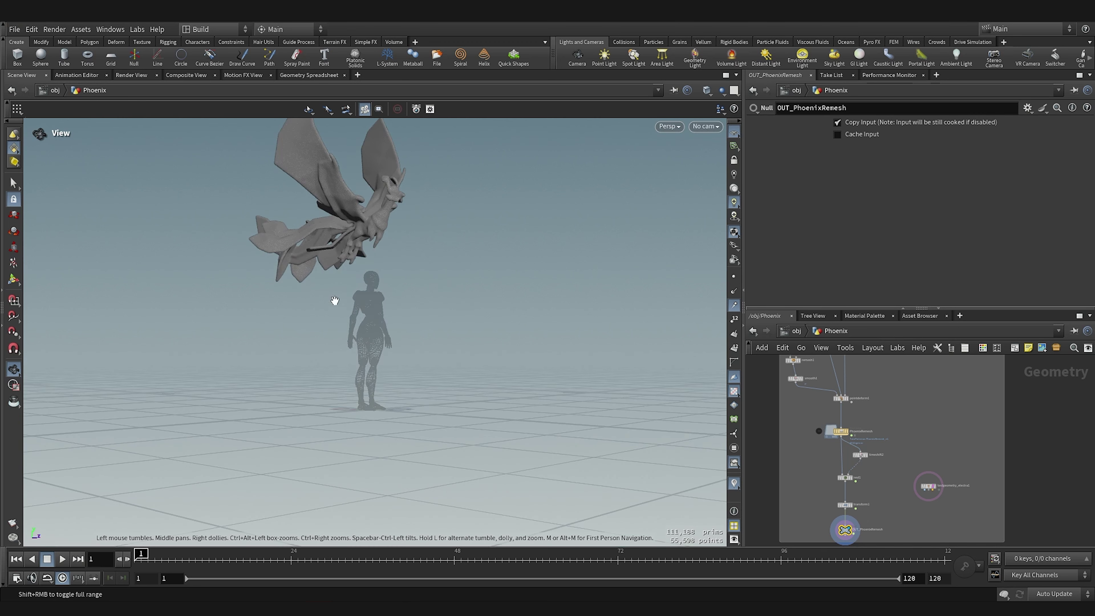
scroll(892, 452, up, 5)
click(913, 454)
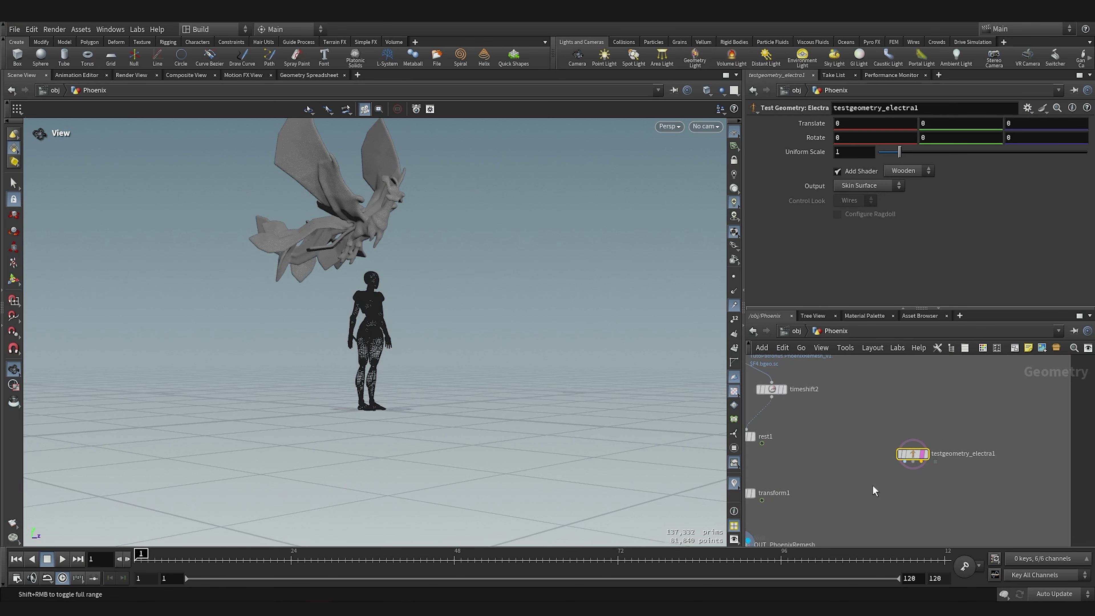
key(Delete)
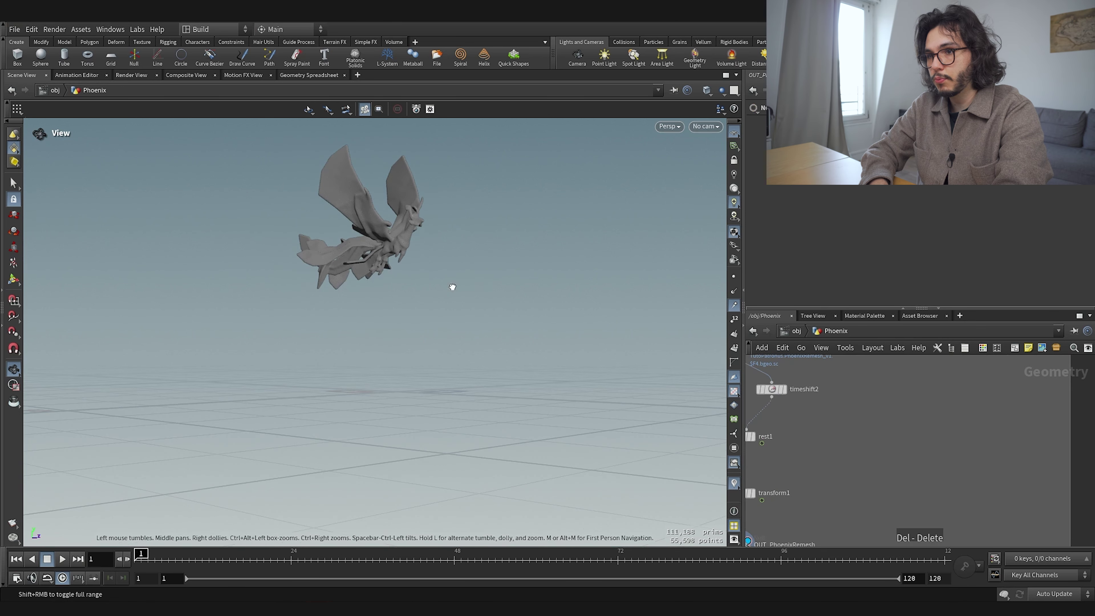
- Add an Object Merge node in the empty network area beside the REMESH box
drag(451, 287, 415, 340)
scroll(965, 465, down, 10)
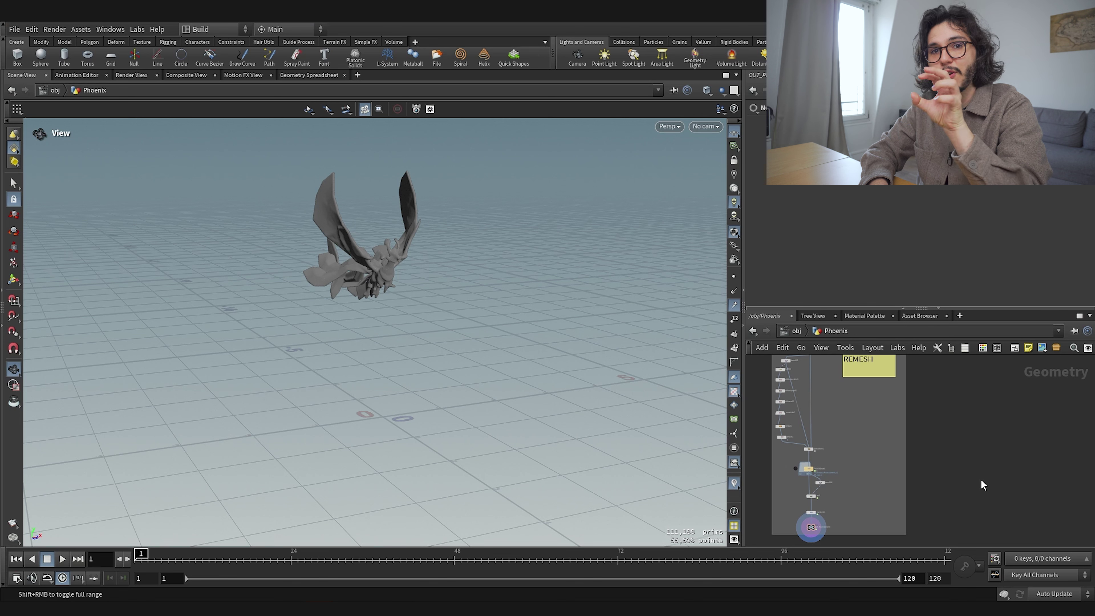
middle_drag(983, 439, 929, 501)
scroll(928, 474, up, 2)
middle_drag(944, 400, 867, 424)
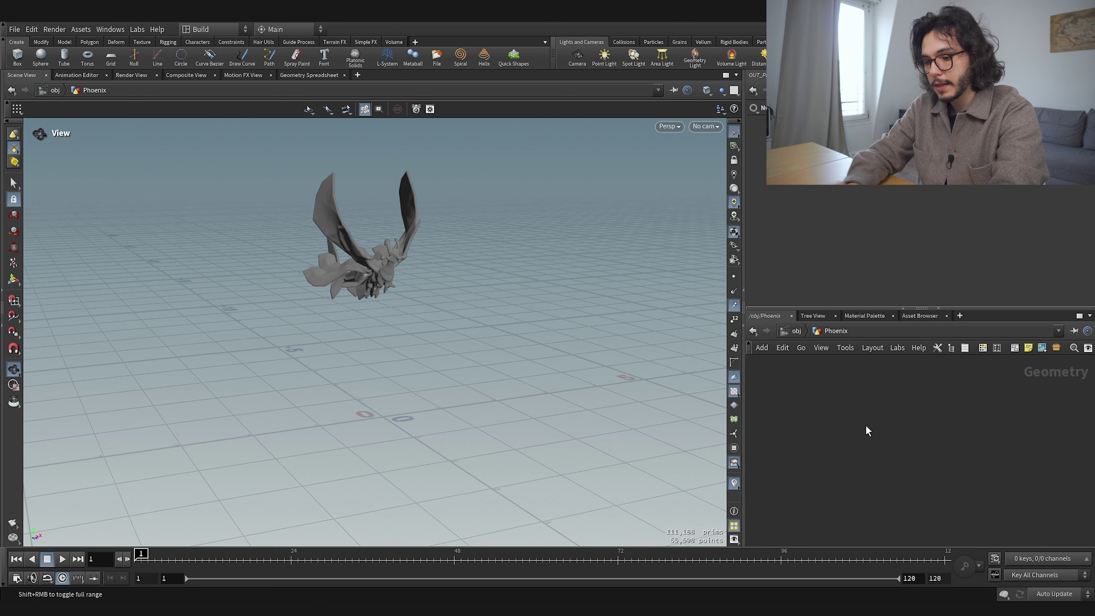
key(Tab)
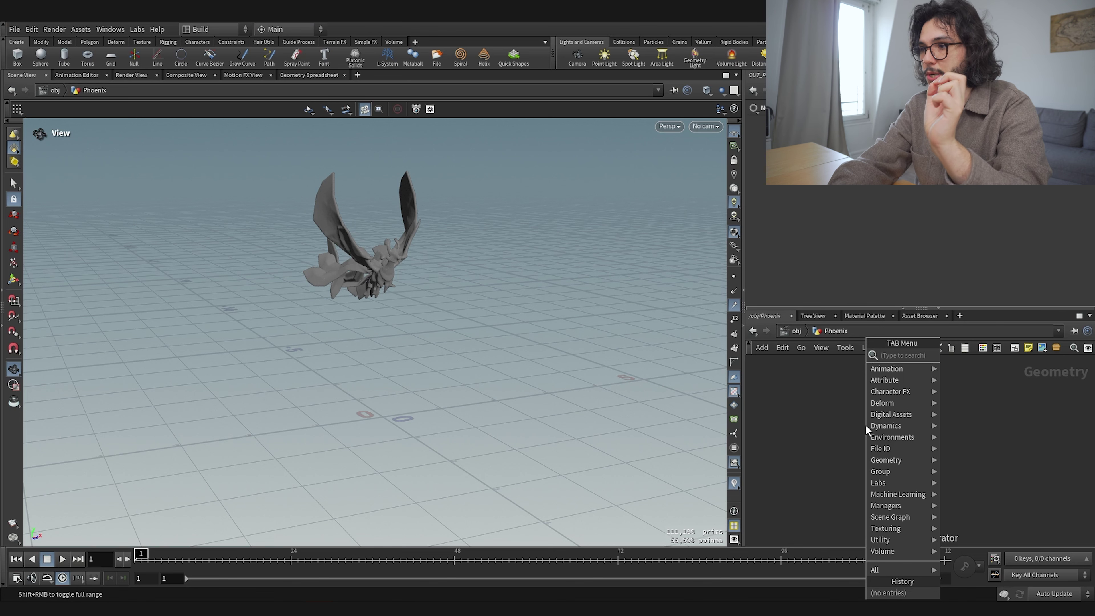
text(object)
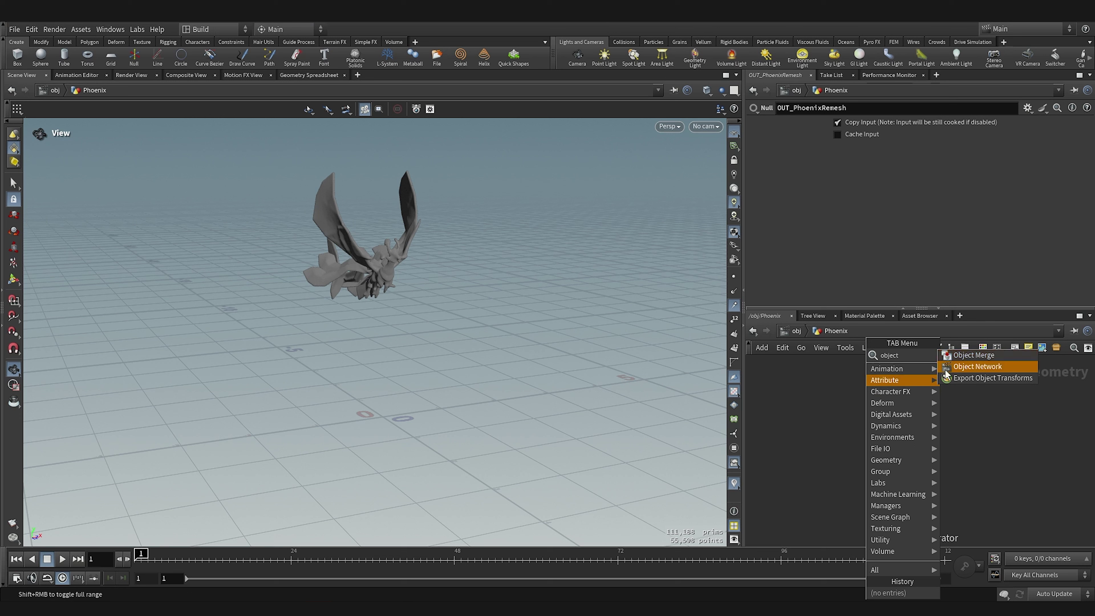
click(975, 356)
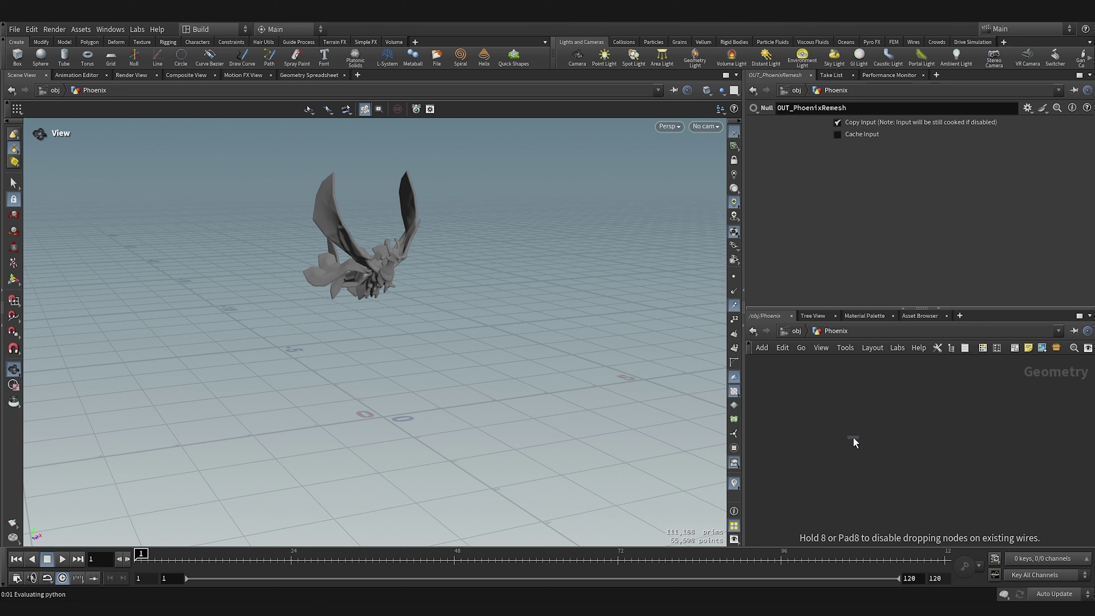
click(852, 434)
- Set Object 1 of the Object Merge to /obj/Phoenix/OUT_PhoenixRemesh and make it the displayed node
middle_drag(883, 425, 946, 431)
scroll(948, 422, up, 3)
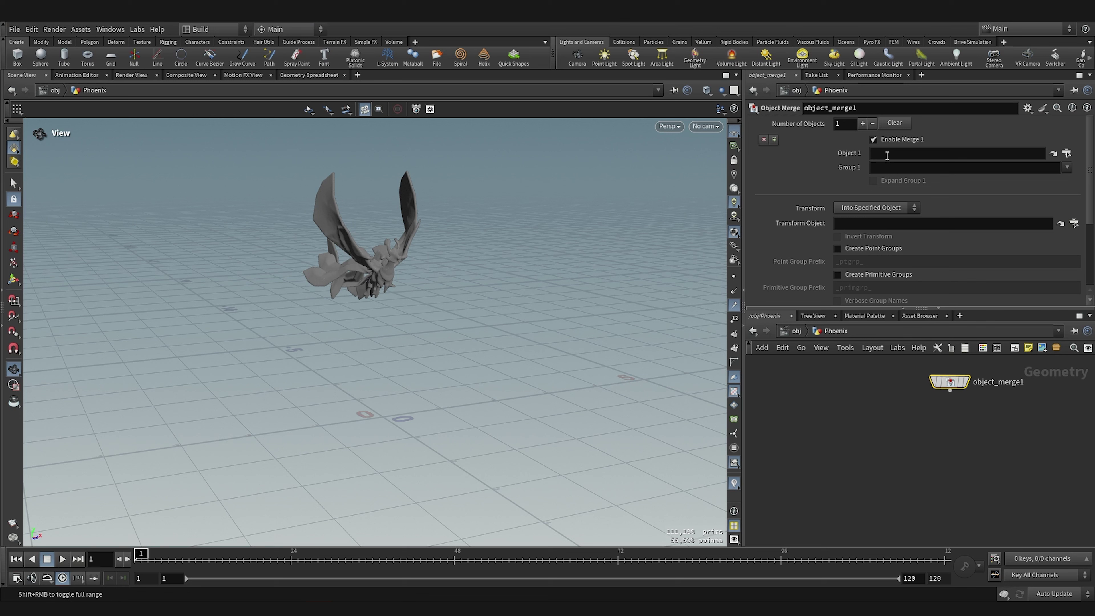
click(1066, 154)
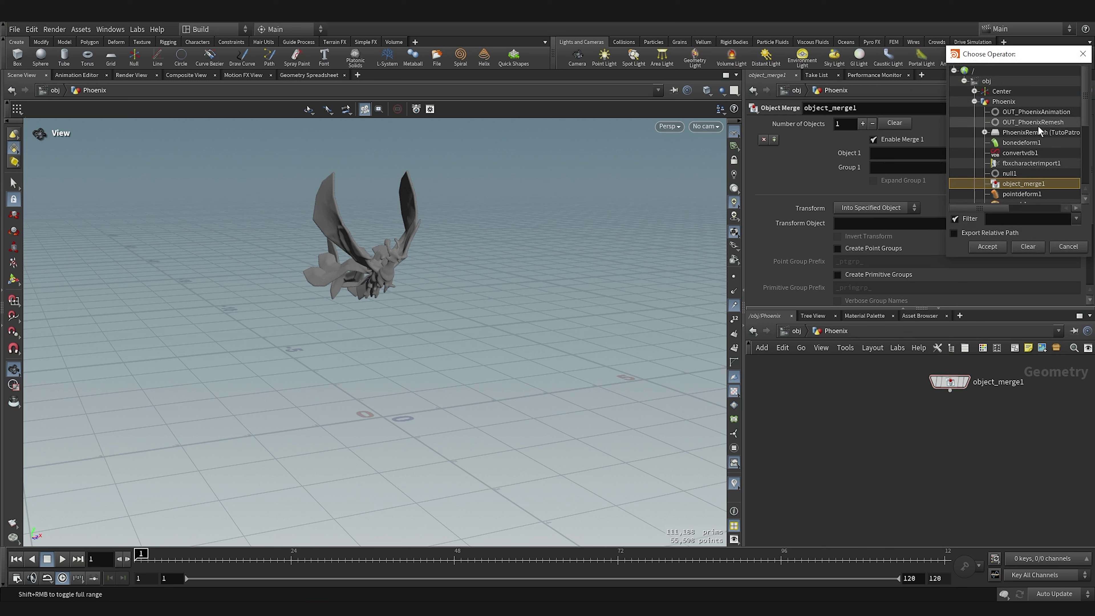
scroll(1037, 126, down, 1)
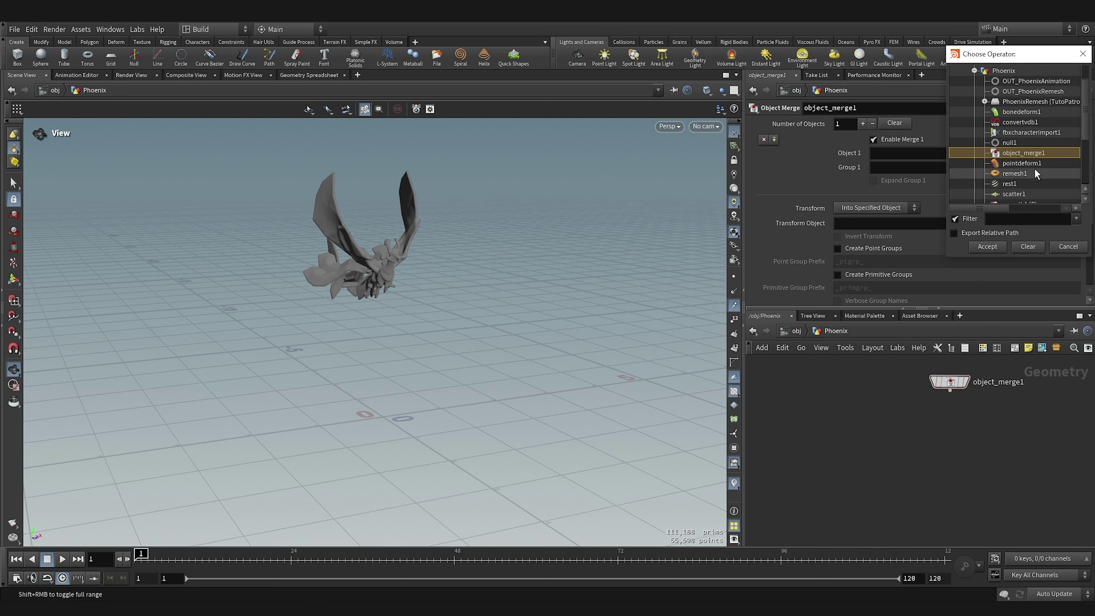
scroll(1037, 173, up, 1)
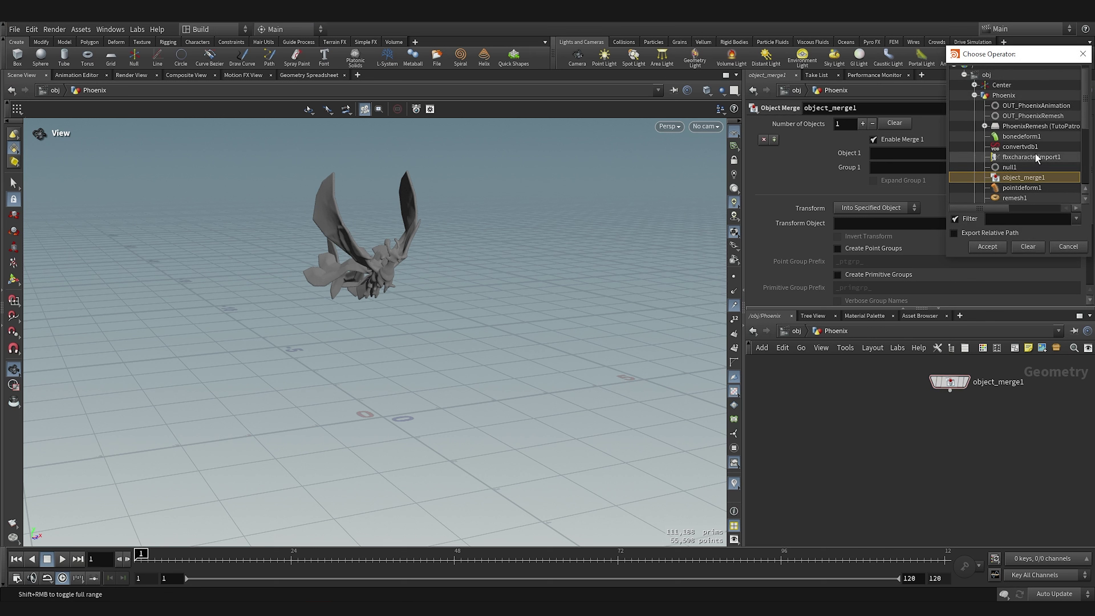
click(1020, 116)
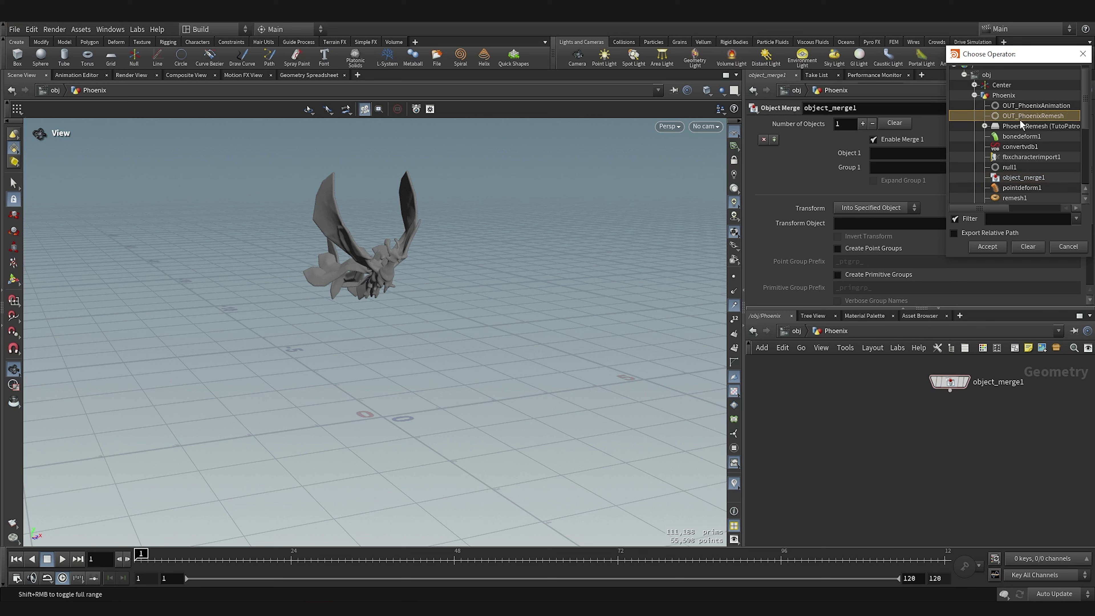
click(993, 247)
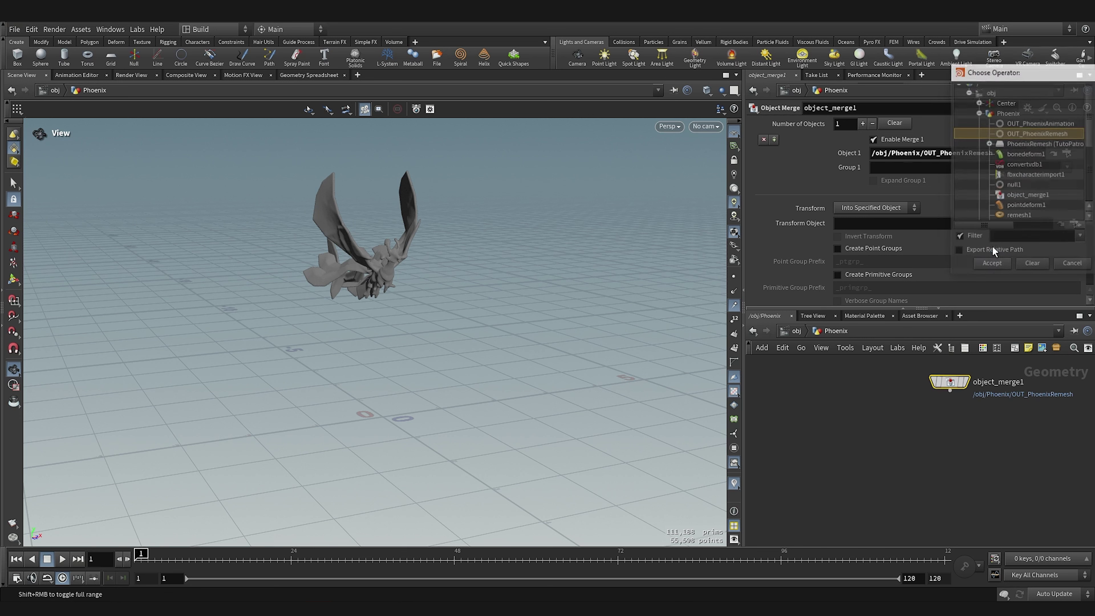
mouse_move(970, 383)
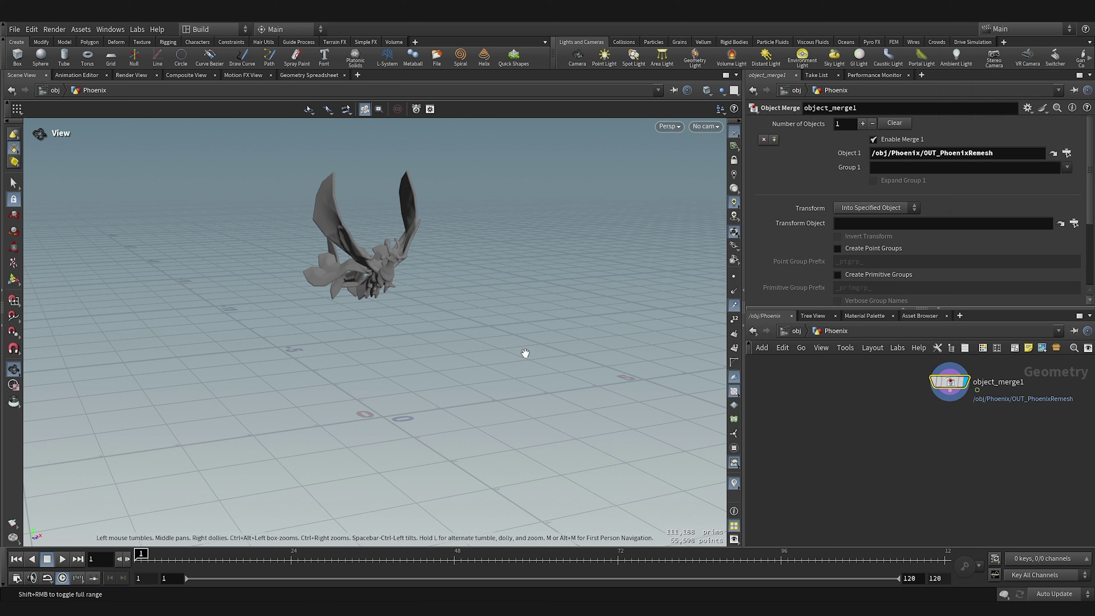
- Locate and select the OUT_PhoenixRemesh null below transform1 in the REMESH chain
middle_drag(926, 435, 864, 439)
key(h)
scroll(930, 533, up, 3)
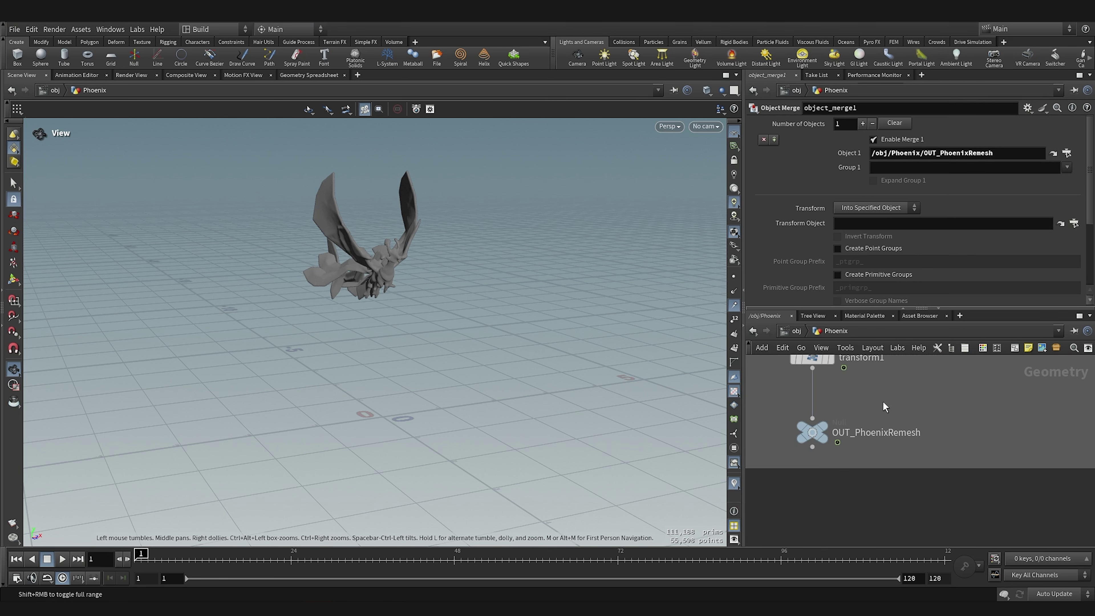
click(812, 433)
scroll(989, 421, down, 3)
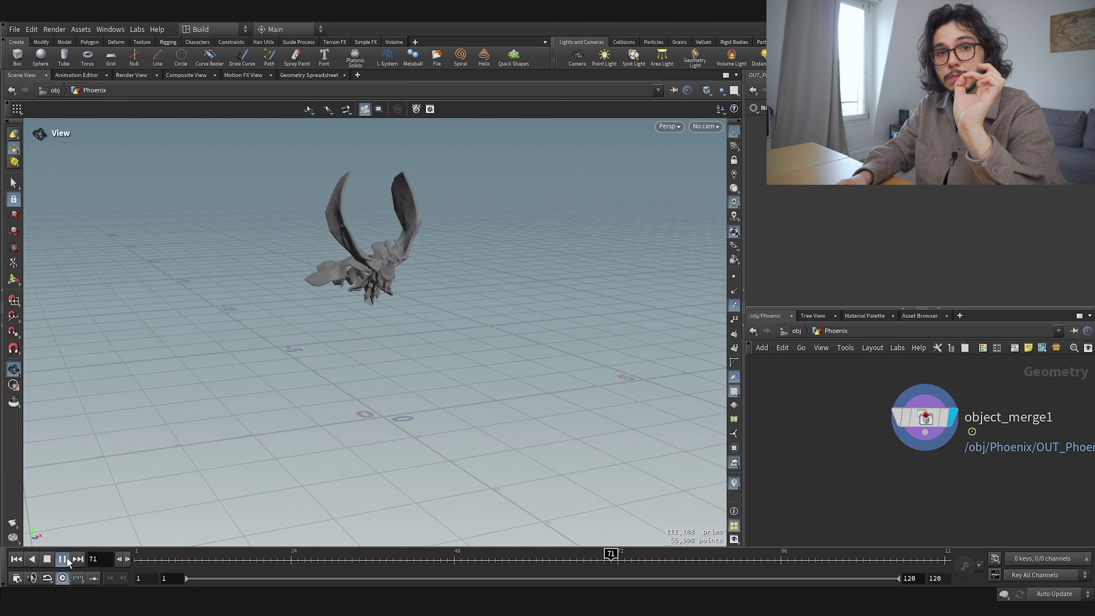
- Stop the animation playback and inspect the phoenix's remeshed surface up close
click(62, 559)
scroll(384, 258, up, 8)
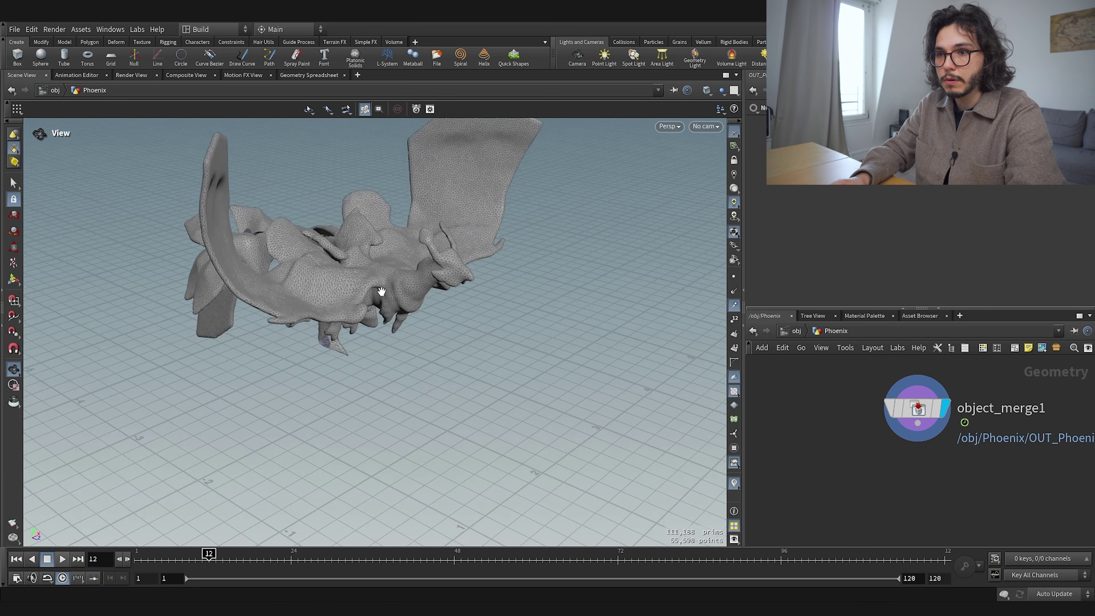
scroll(306, 306, up, 6)
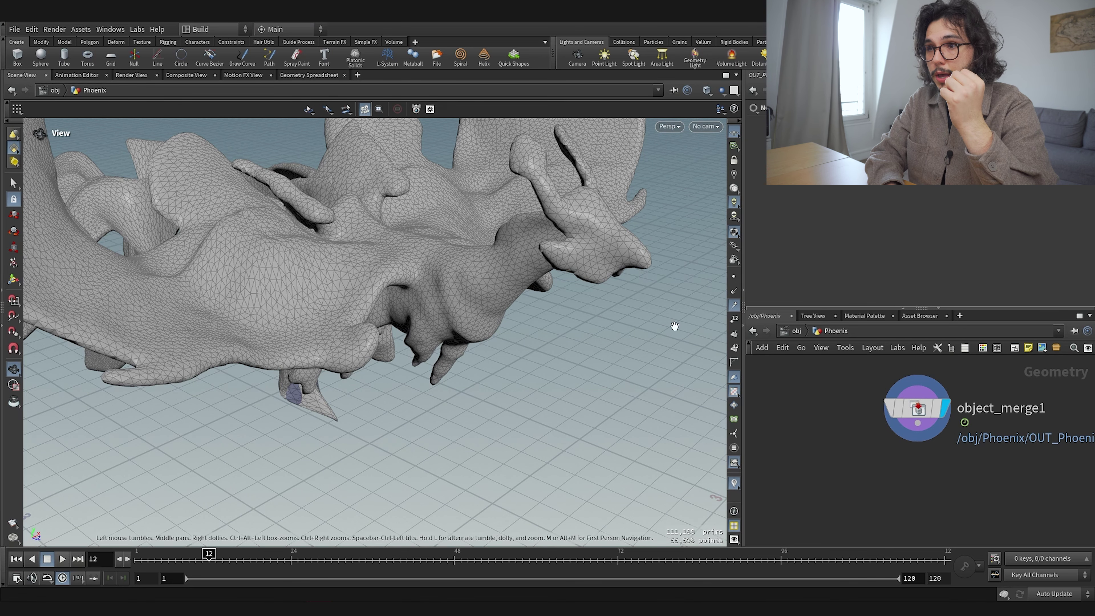
mouse_move(567, 247)
mouse_down()
mouse_move(540, 243)
mouse_move(558, 240)
mouse_up()
- Add an Attribute Create node wired below object_merge1 and make it the displayed node
middle_drag(914, 529, 877, 496)
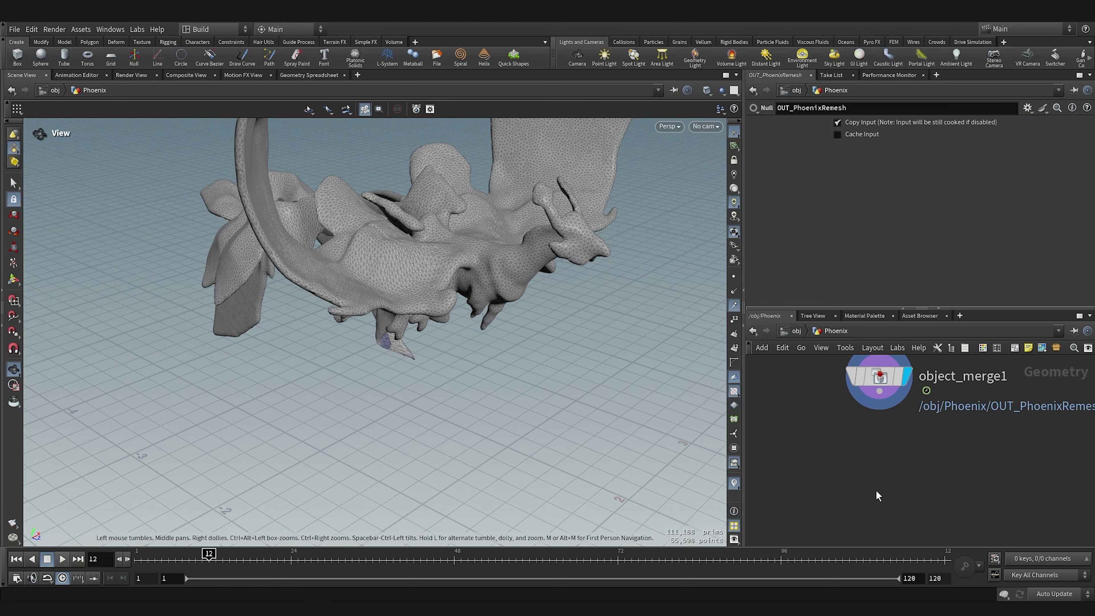
key(Tab)
text(att)
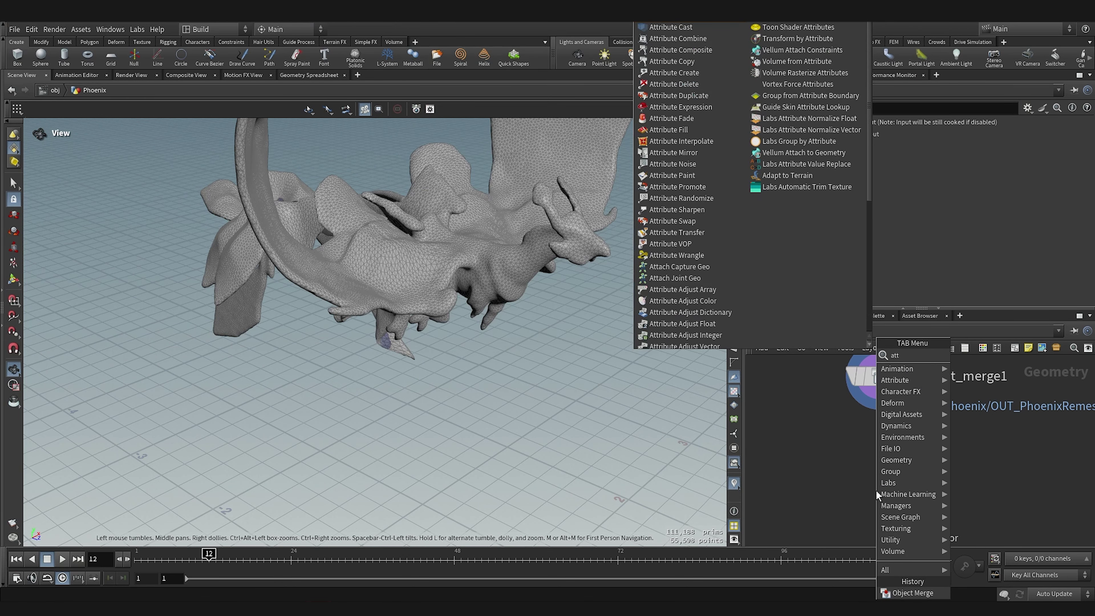
key(Return)
click(879, 474)
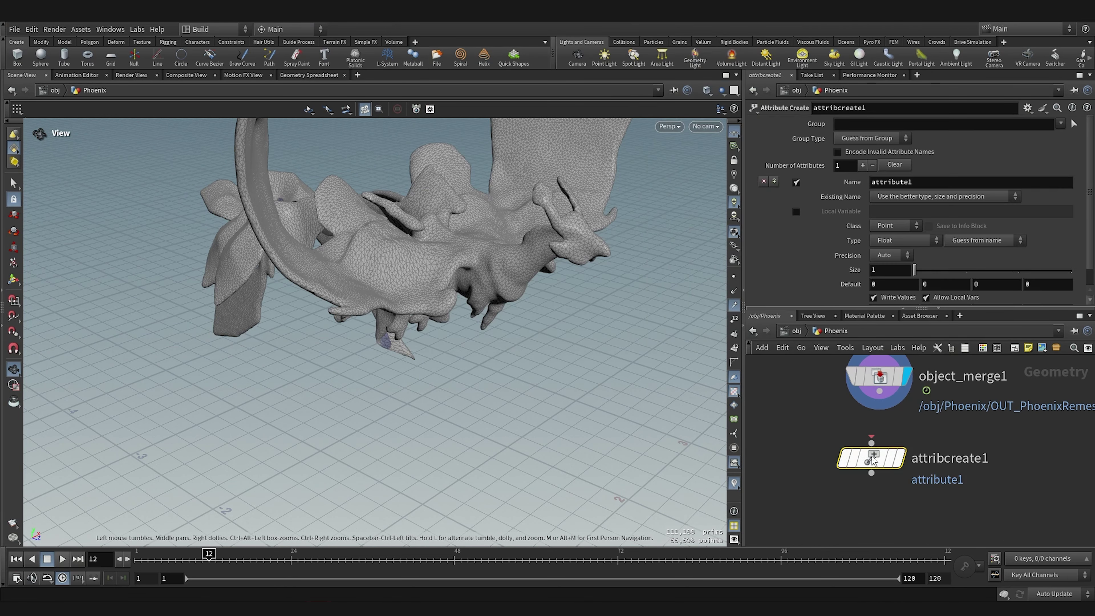
click(880, 461)
click(879, 391)
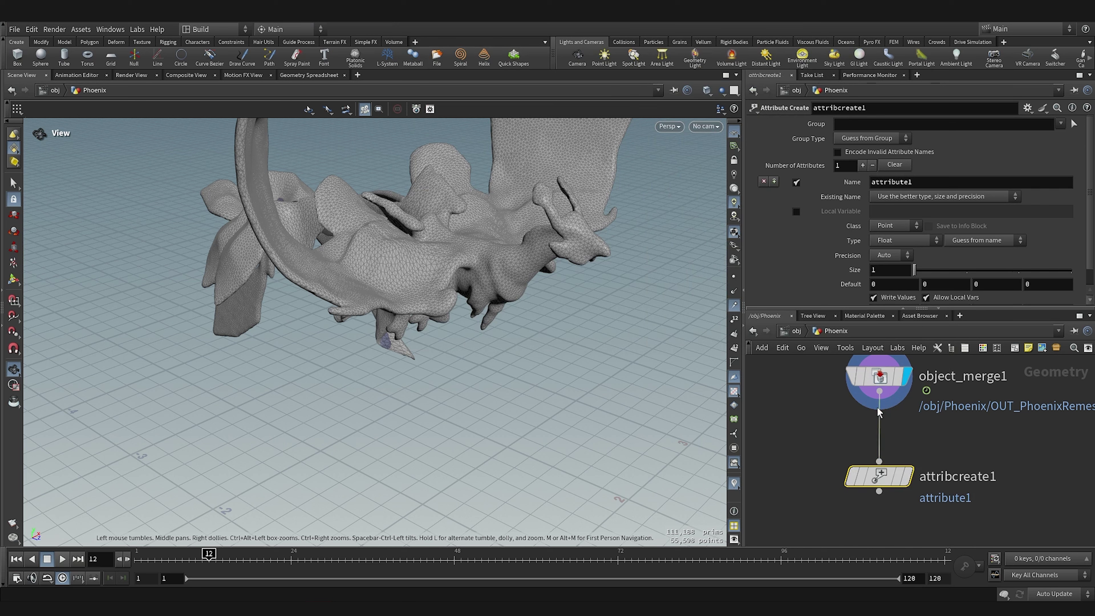
middle_drag(944, 453, 934, 444)
click(899, 468)
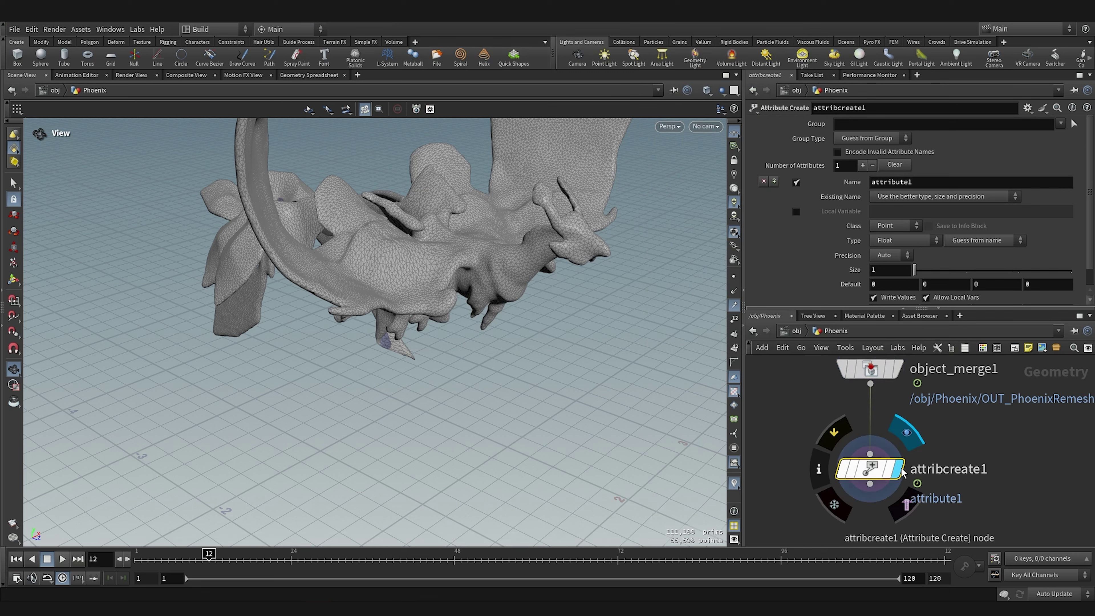
- Keep attribute1 a Point class attribute of type Float on the Attribute Create node
double_click(906, 182)
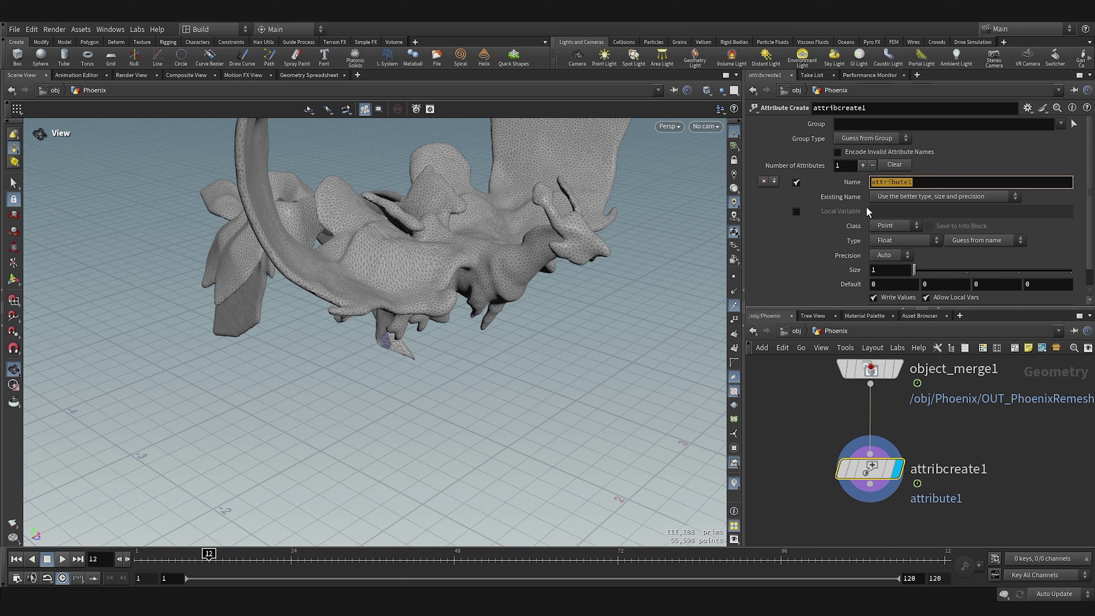
scroll(871, 209, down, 1)
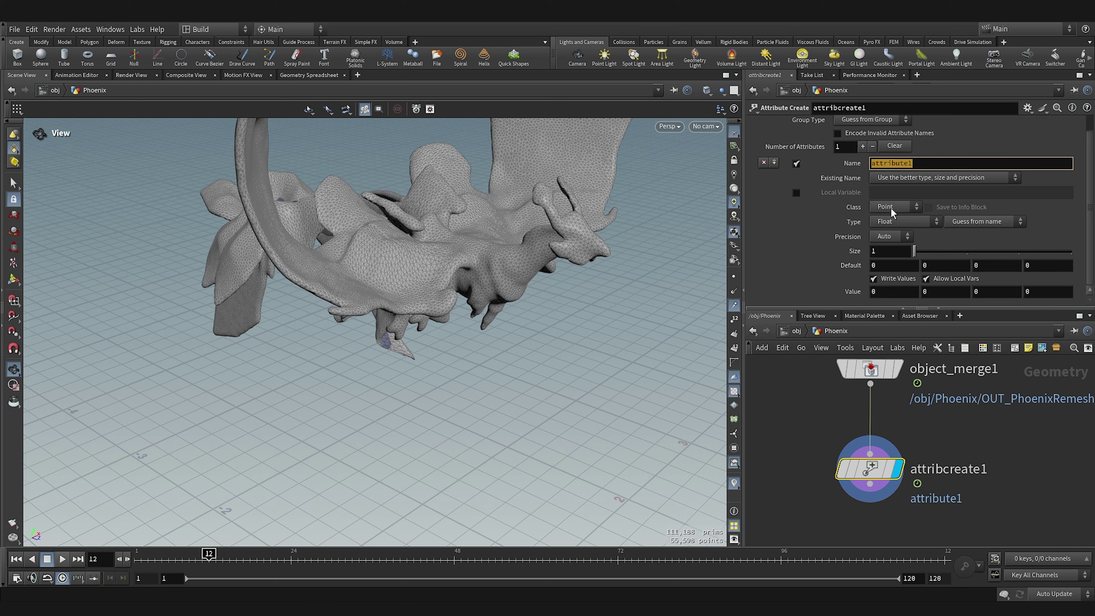
click(892, 207)
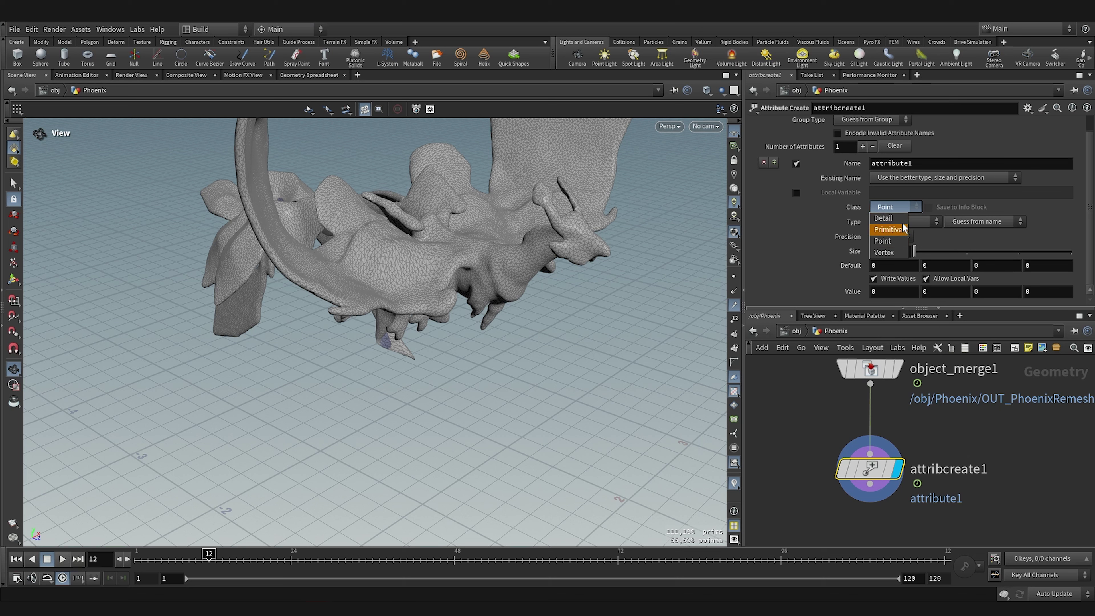
click(903, 245)
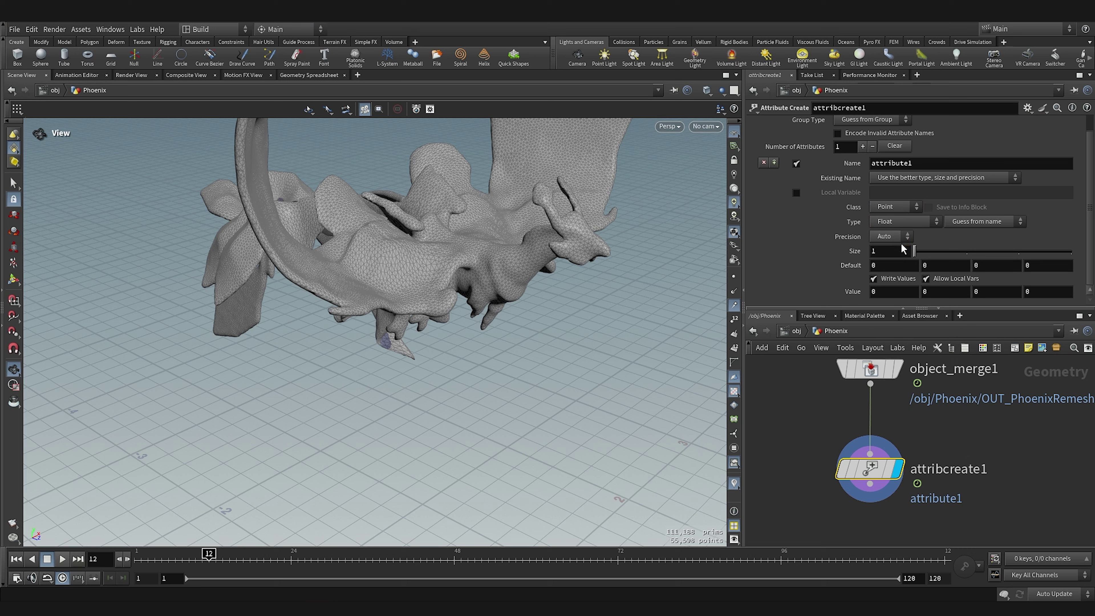
click(889, 223)
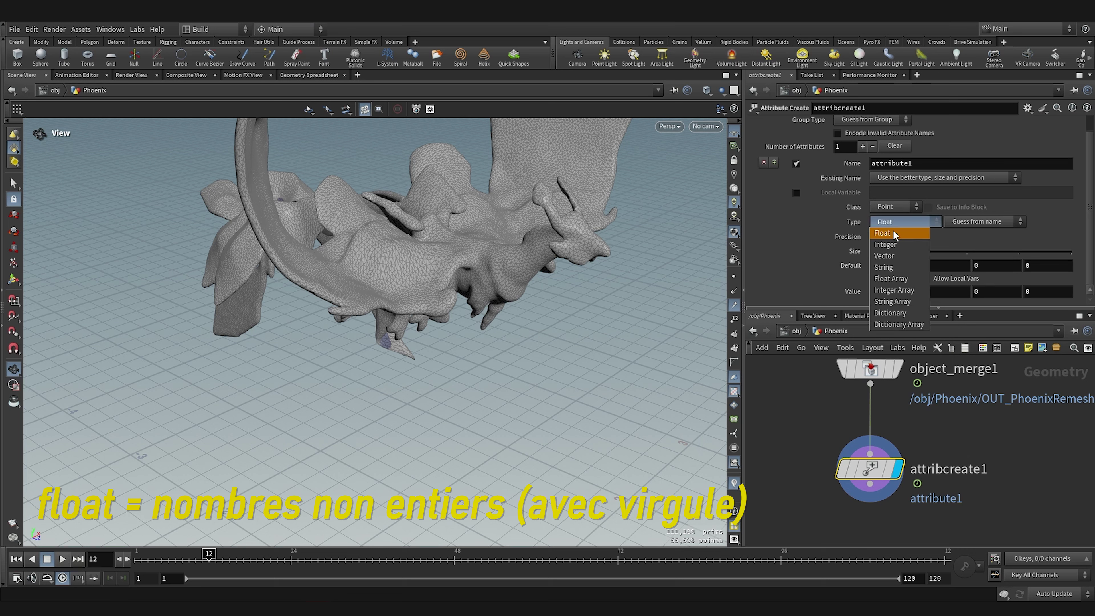
click(893, 233)
- Set the first value component of attribute1 to 1.7 and review its per-point values in the Geometry Spreadsheet
click(307, 75)
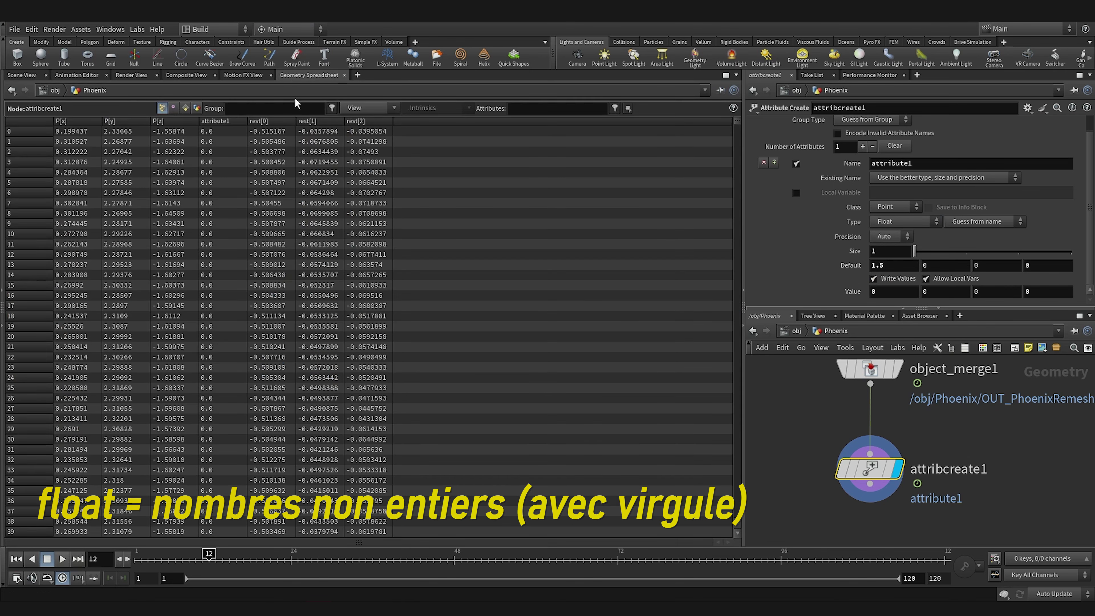
middle_drag(873, 291, 976, 305)
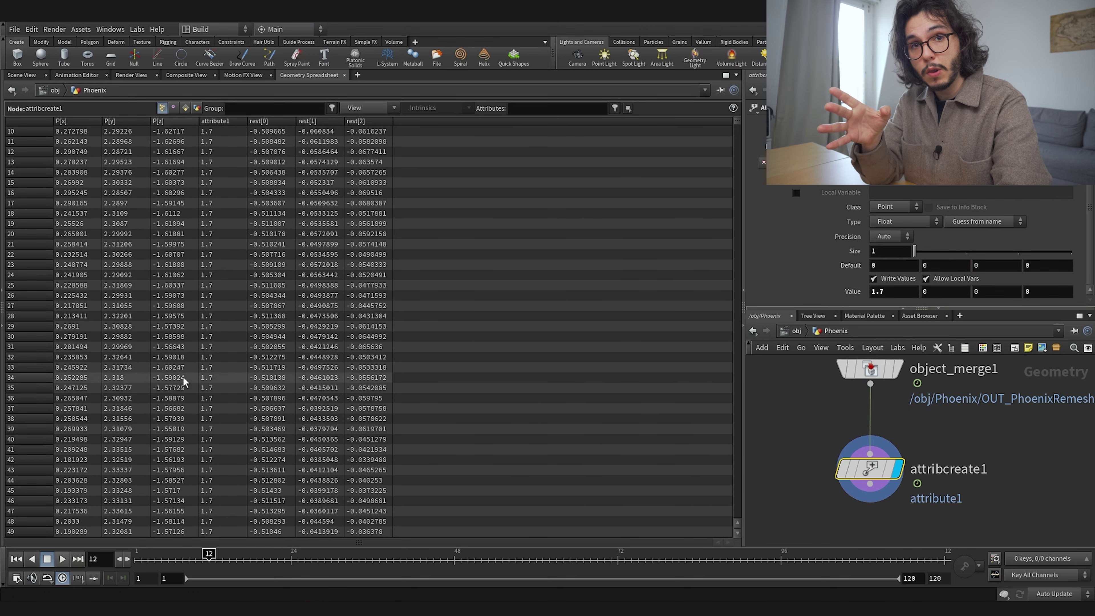
scroll(221, 375, down, 7)
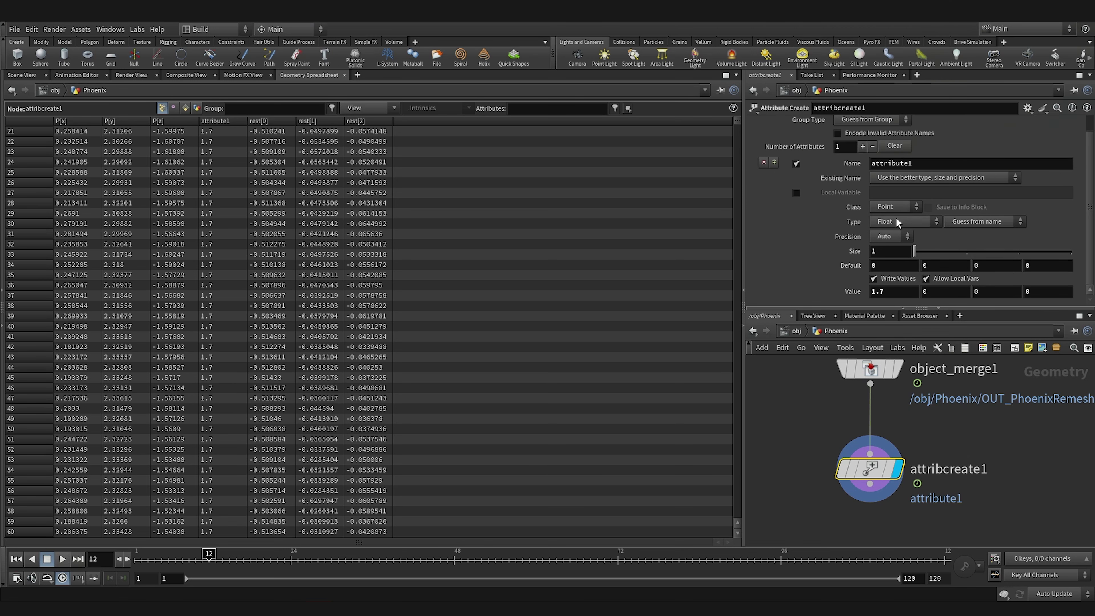
- Try the Integer and Vector types on attribute1 and adjust its second value component
click(897, 221)
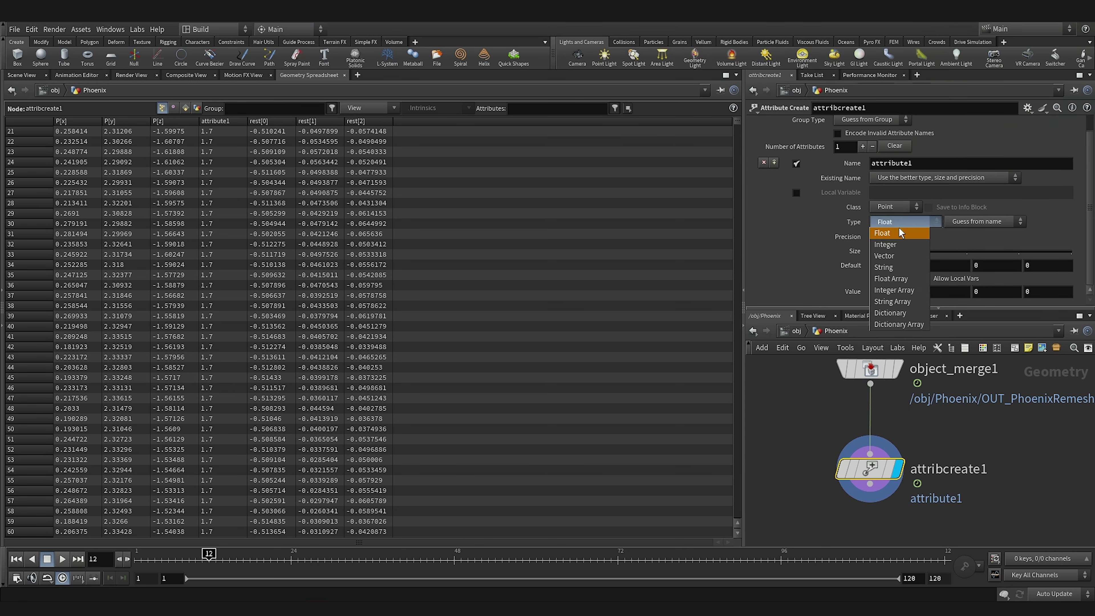
click(901, 245)
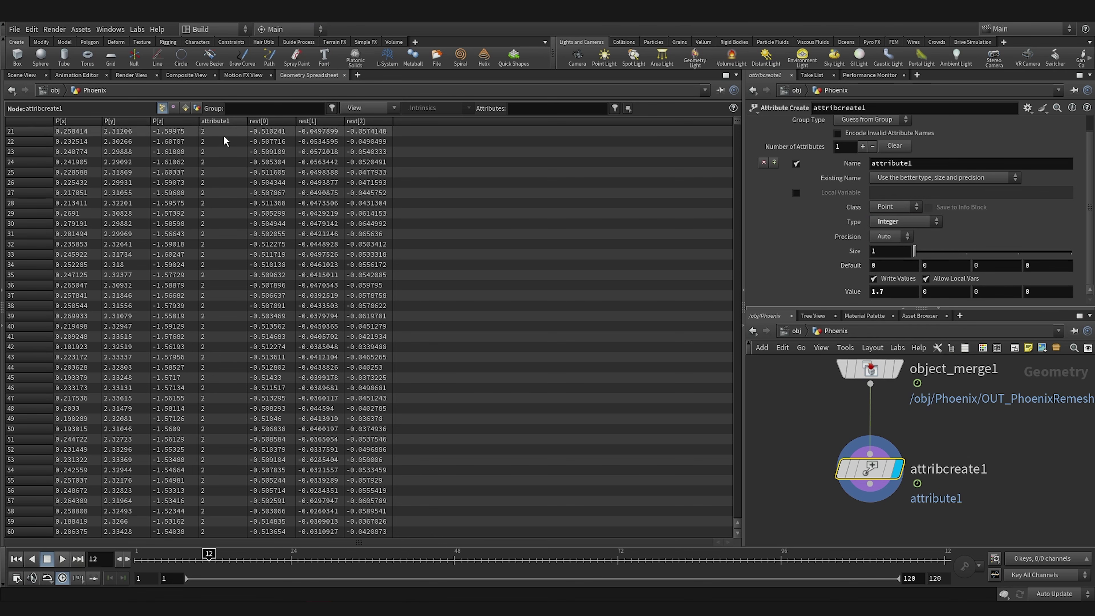
click(903, 221)
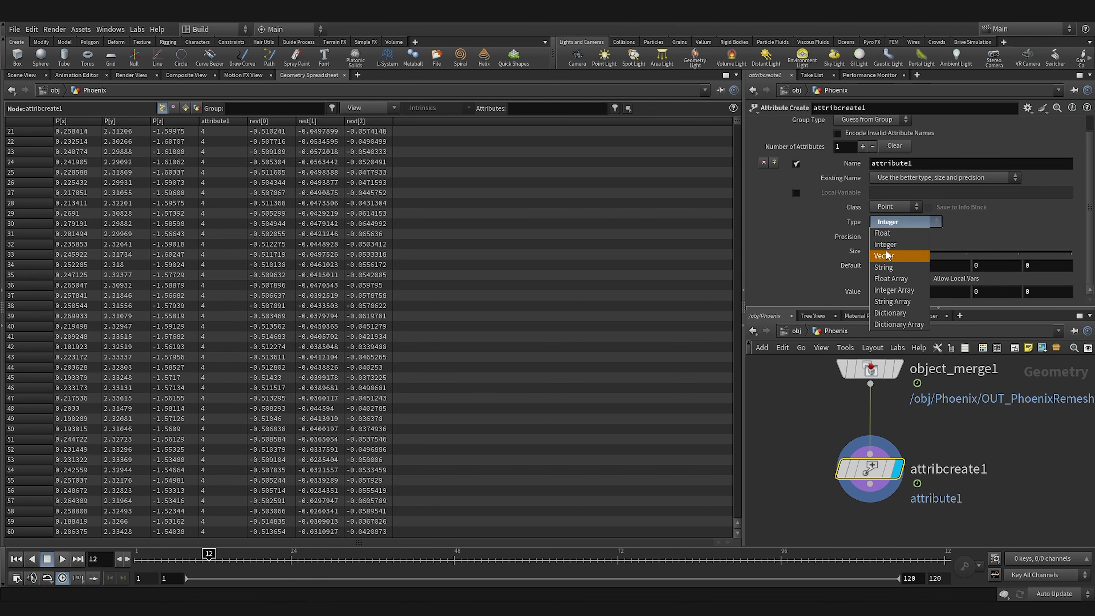
click(888, 254)
middle_drag(936, 292, 1005, 293)
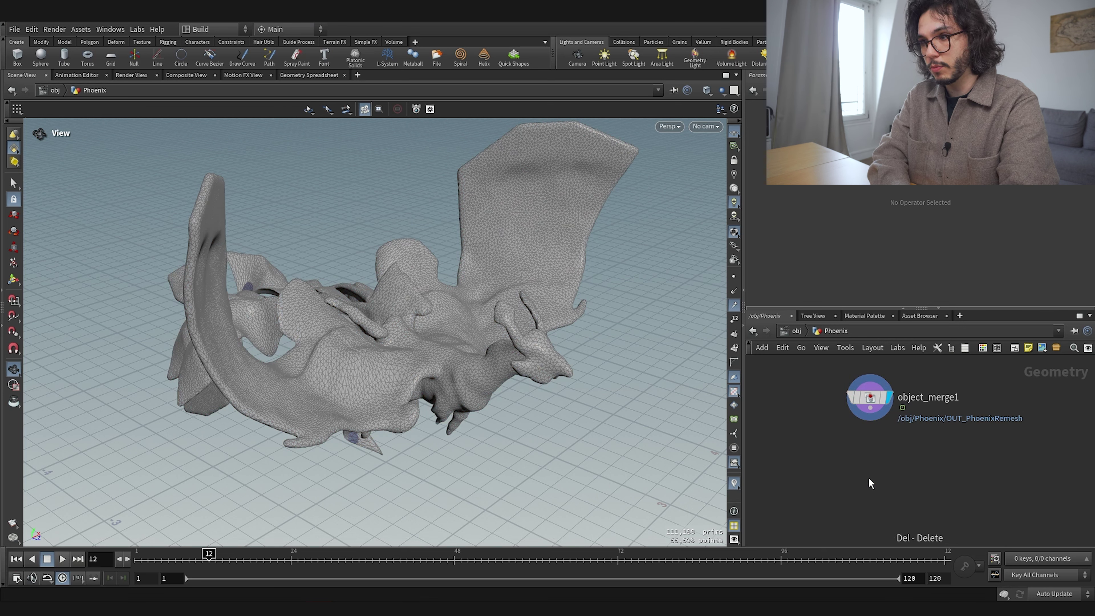
- Add an Attribute VOP node wired through its first input below object_merge1 and make it the displayed node
key(Tab)
text(att)
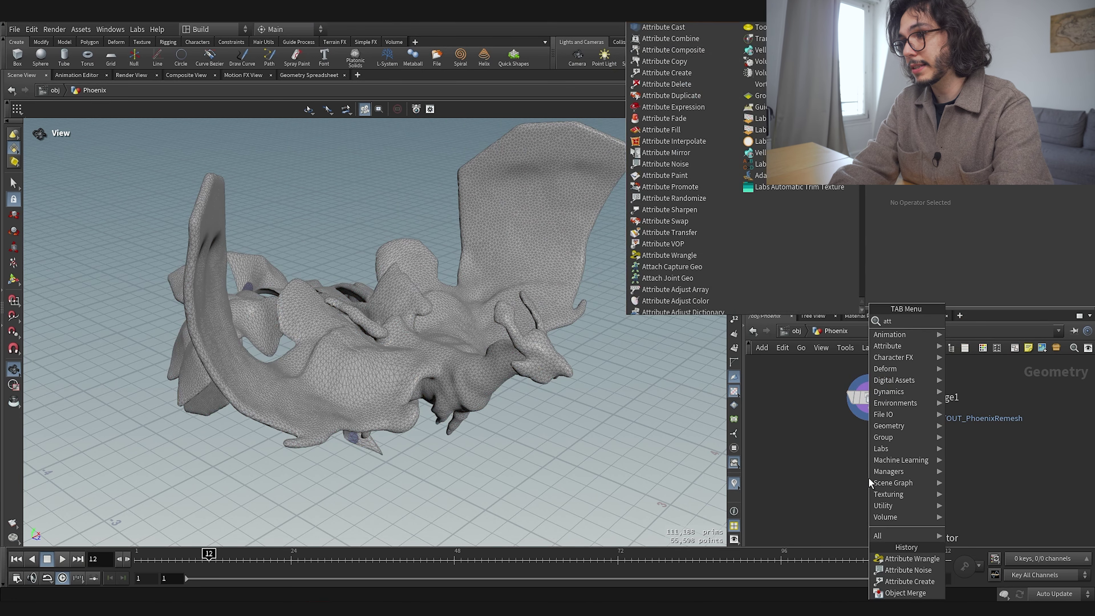
text(v)
key(Return)
click(870, 463)
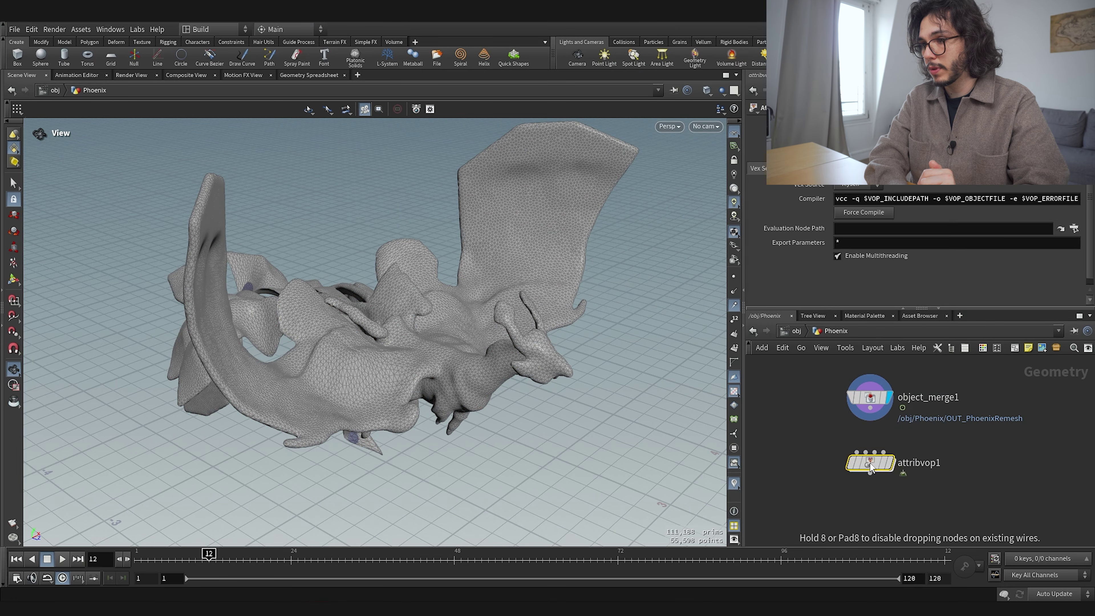
drag(870, 408, 857, 453)
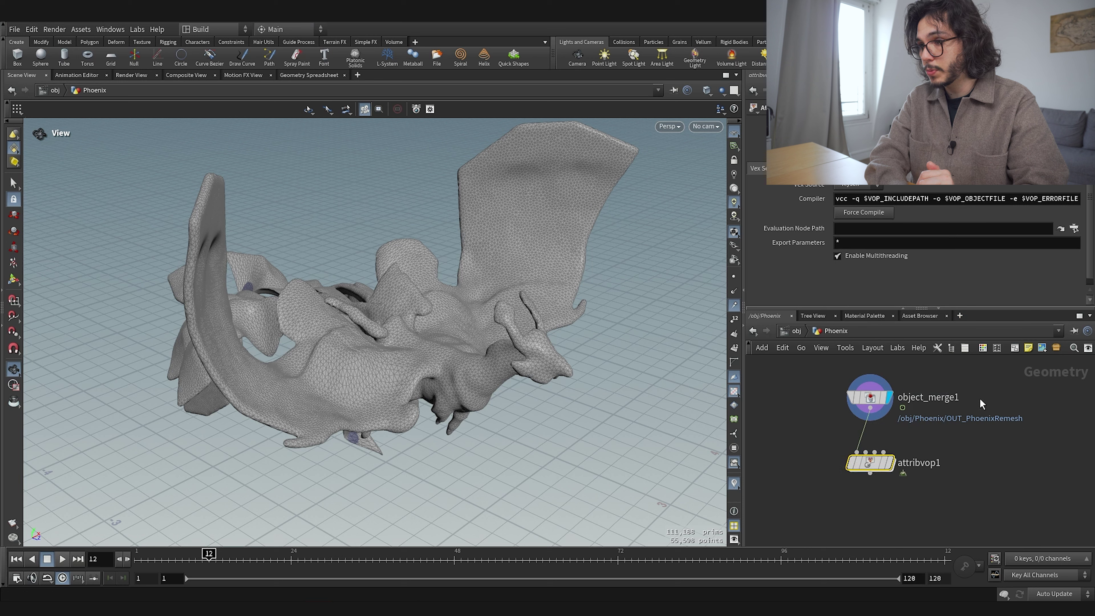
click(890, 466)
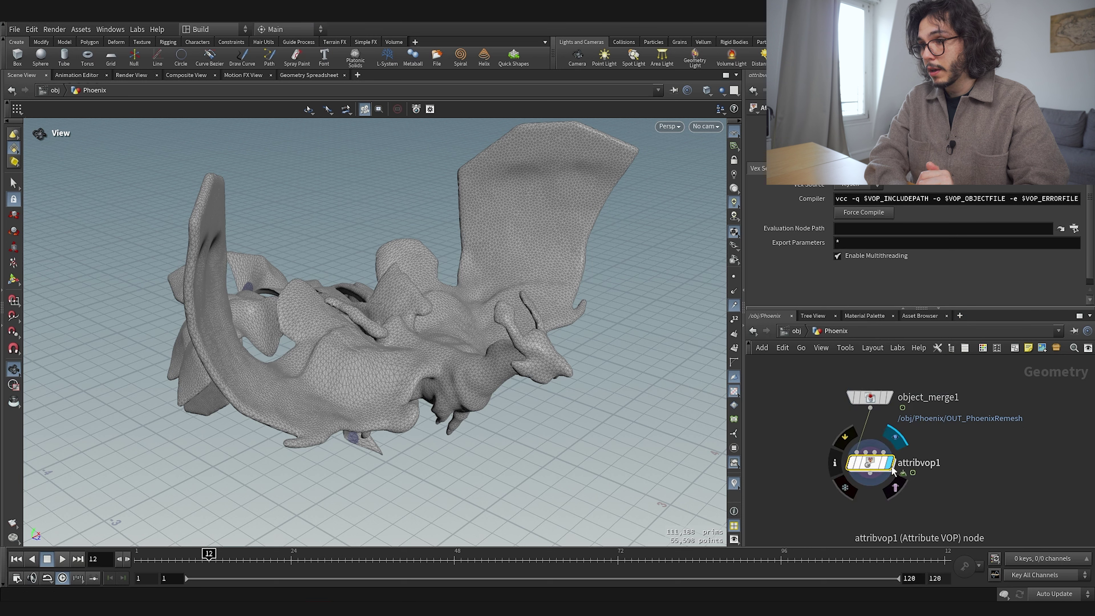
- Enter the attribvop1 network and place geometryvopoutput1 level with geometryvopglobal1, leaving a wide gap between them
double_click(873, 464)
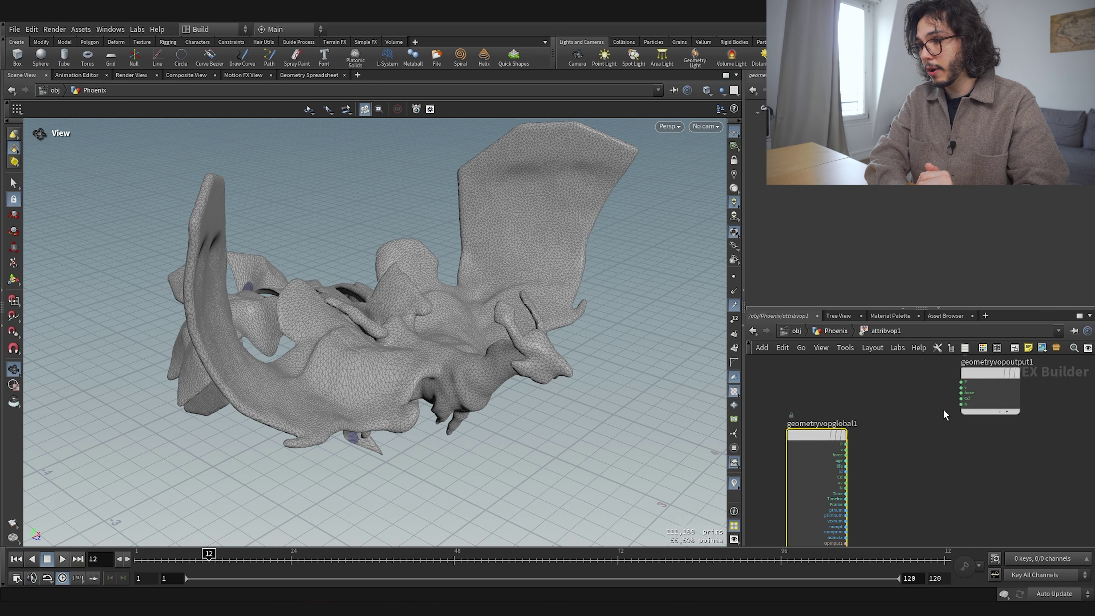
drag(971, 376, 961, 437)
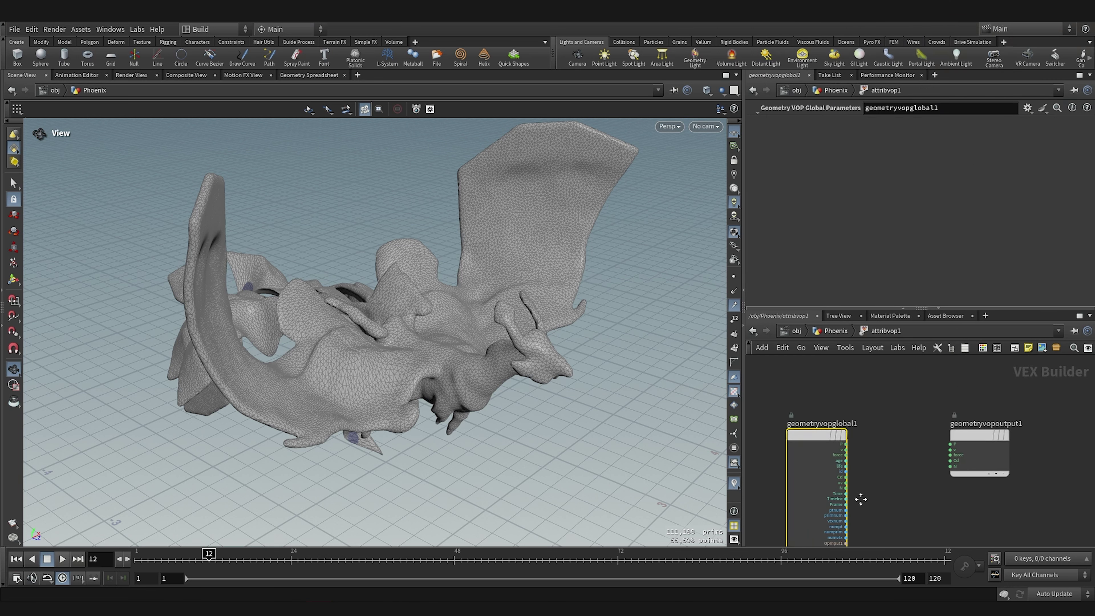
middle_drag(861, 499, 860, 486)
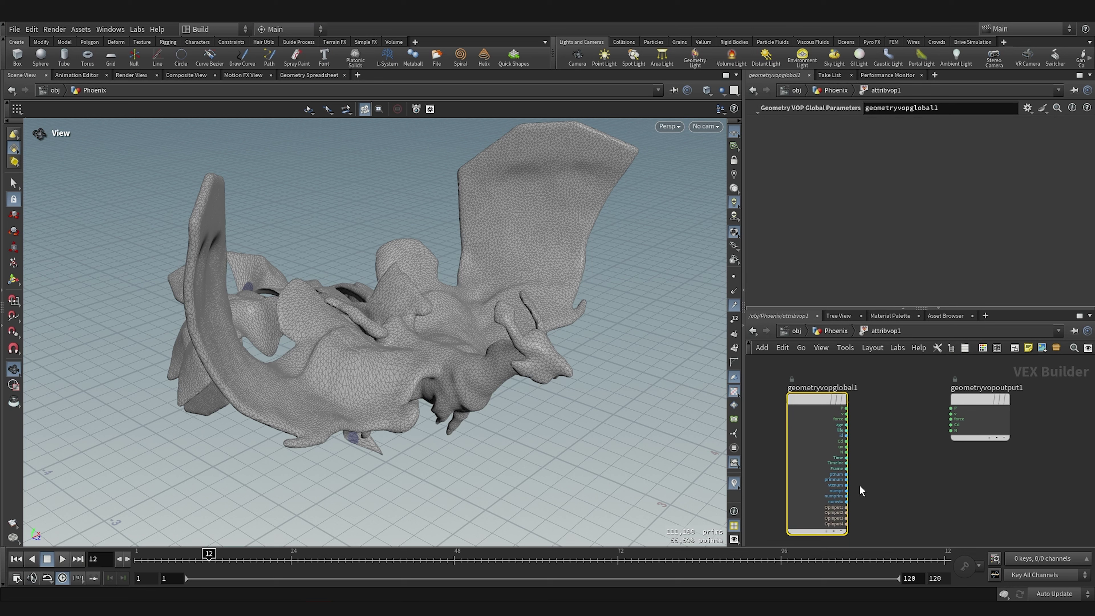
scroll(861, 426, up, 3)
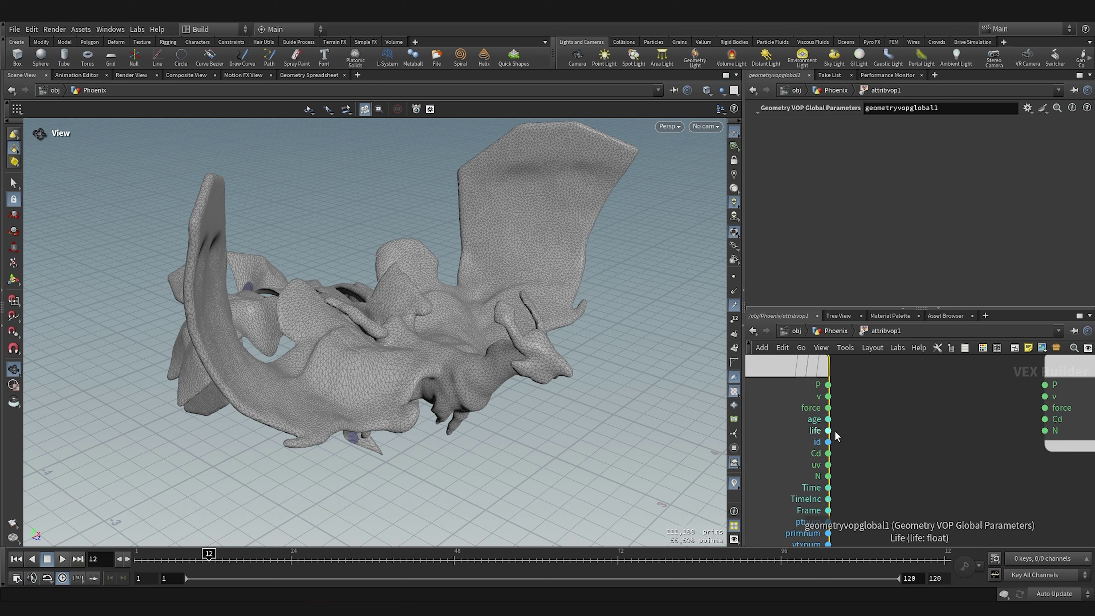
middle_drag(871, 479, 863, 458)
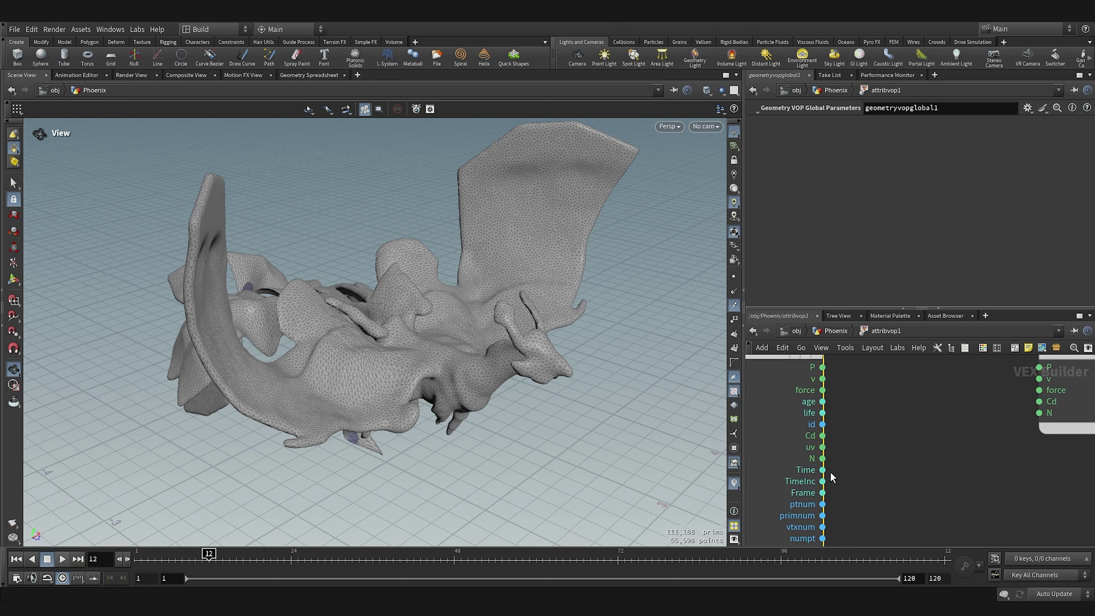
middle_drag(899, 417, 830, 427)
scroll(893, 490, down, 2)
drag(987, 401, 1065, 403)
middle_drag(939, 455, 970, 439)
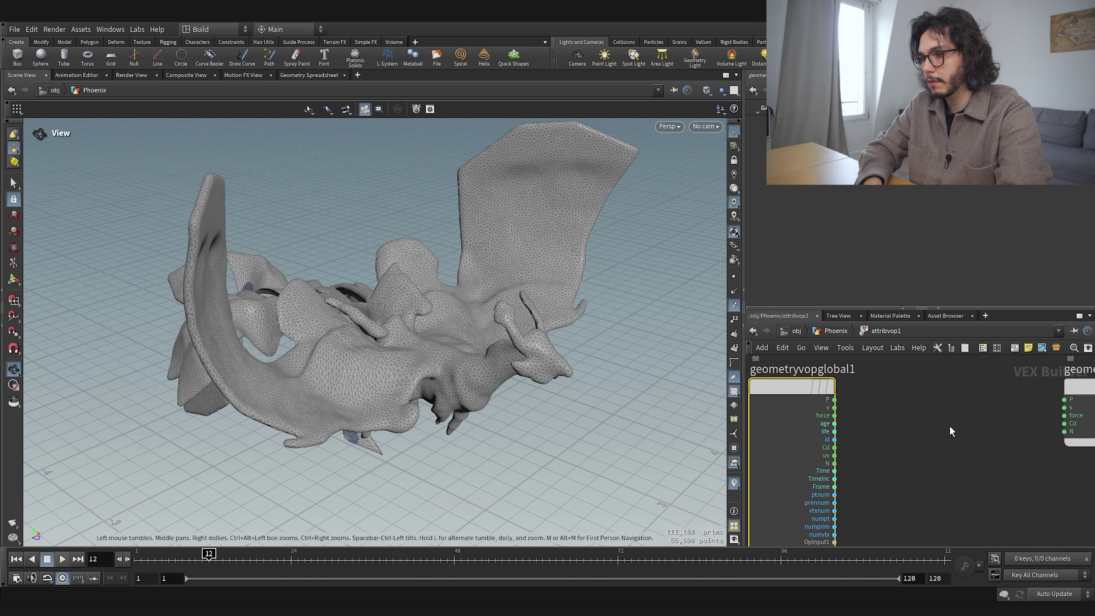
- Add an Anti-Aliased Flow Noise node between geometryvopglobal1 and geometryvopoutput1, aligned with both
scroll(817, 470, up, 2)
mouse_move(942, 457)
middle_down()
mouse_move(935, 382)
mouse_move(920, 499)
middle_up()
middle_drag(923, 430, 907, 511)
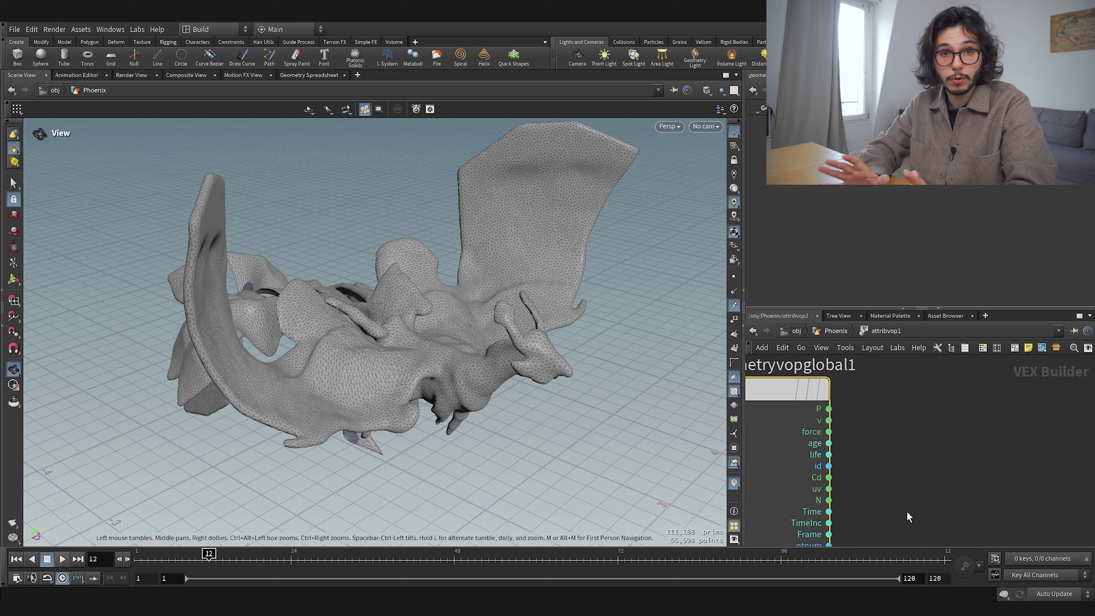
scroll(907, 511, down, 3)
middle_drag(973, 479, 929, 446)
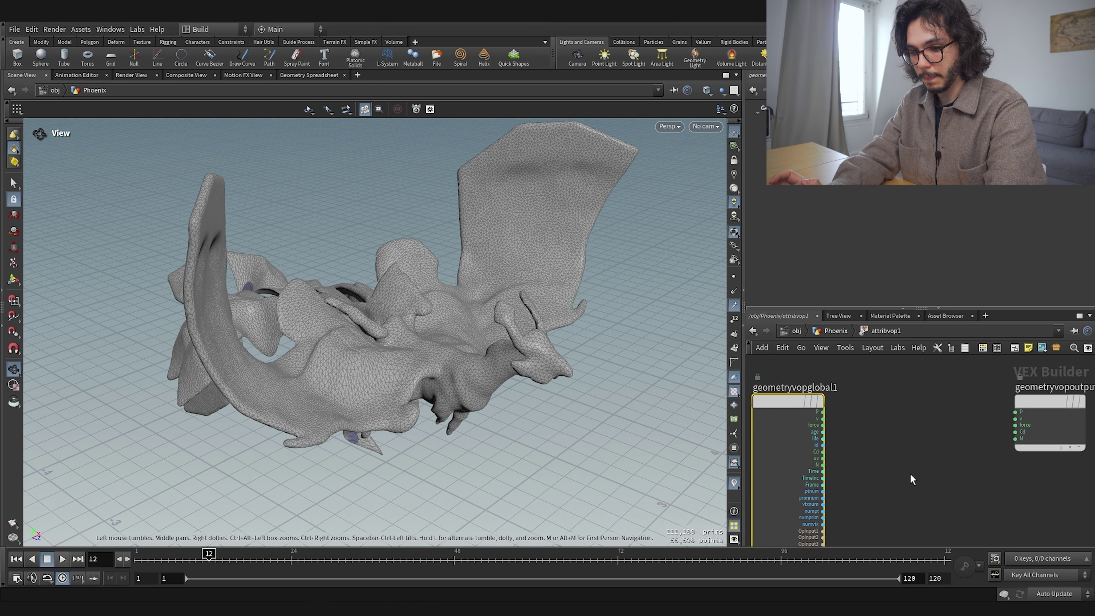
scroll(911, 474, up, 1)
key(Tab)
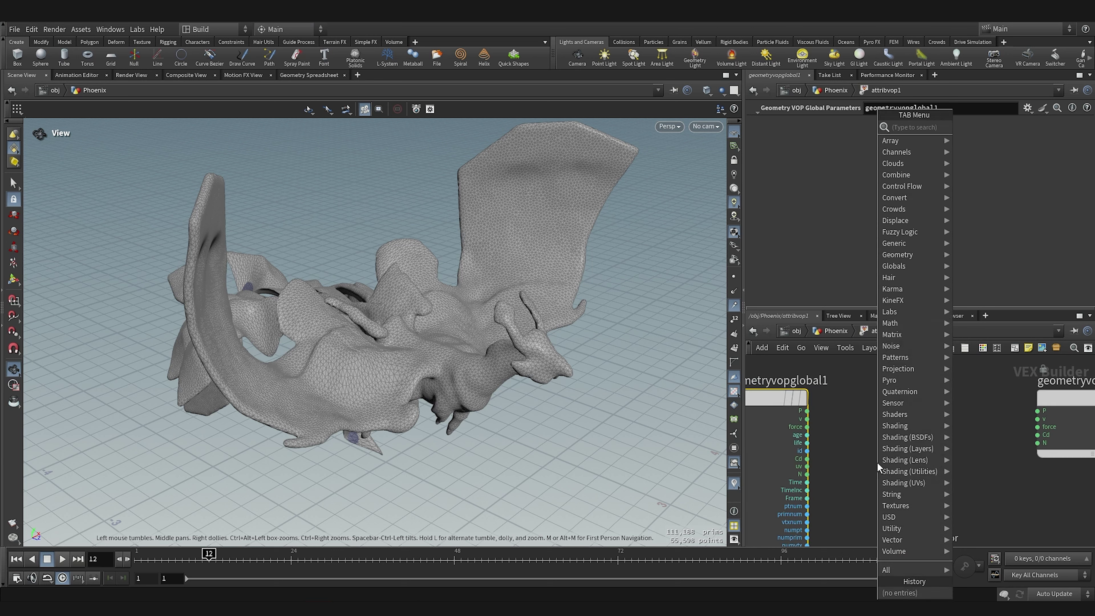
text(noise)
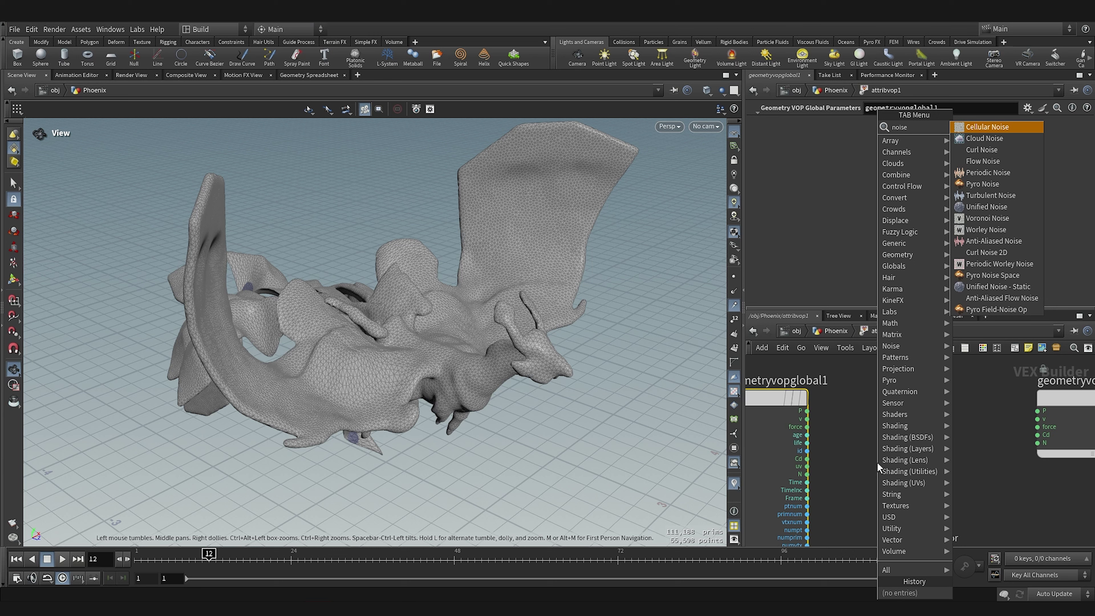
click(994, 299)
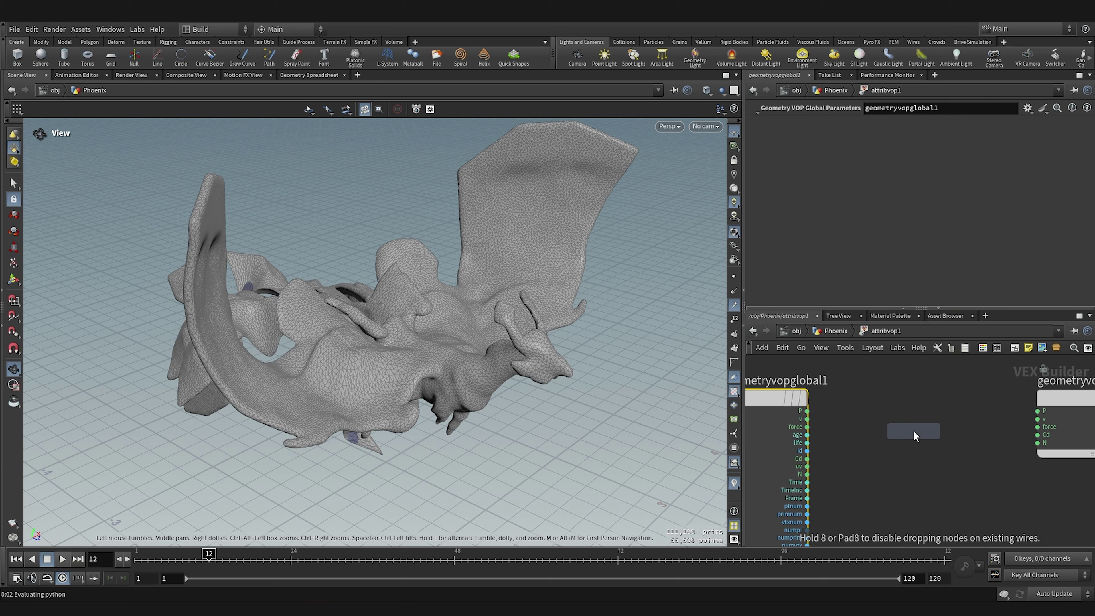
click(911, 423)
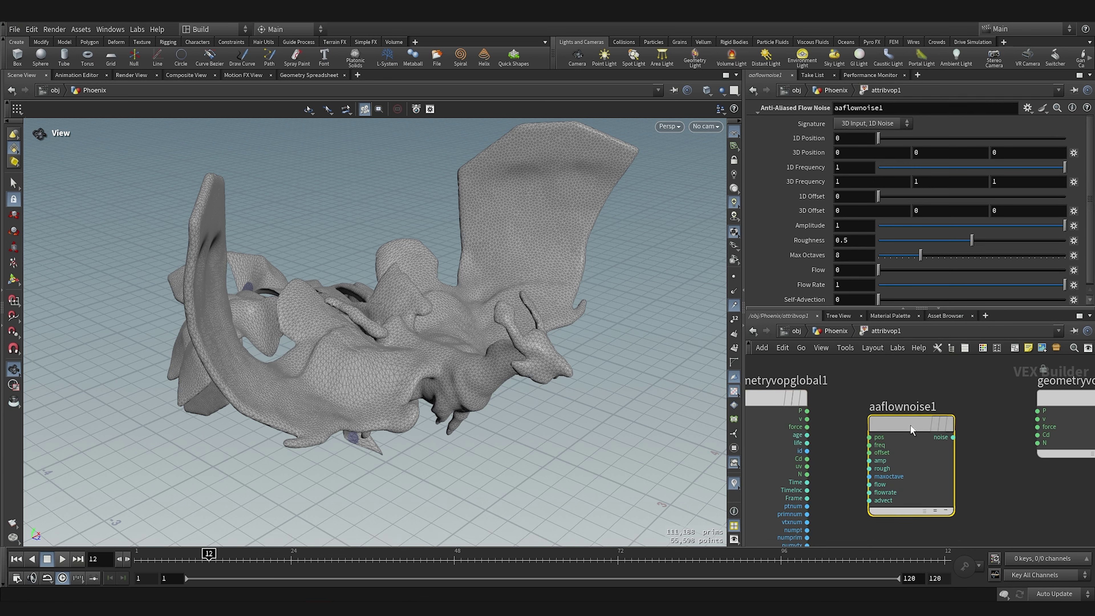
drag(876, 411, 876, 385)
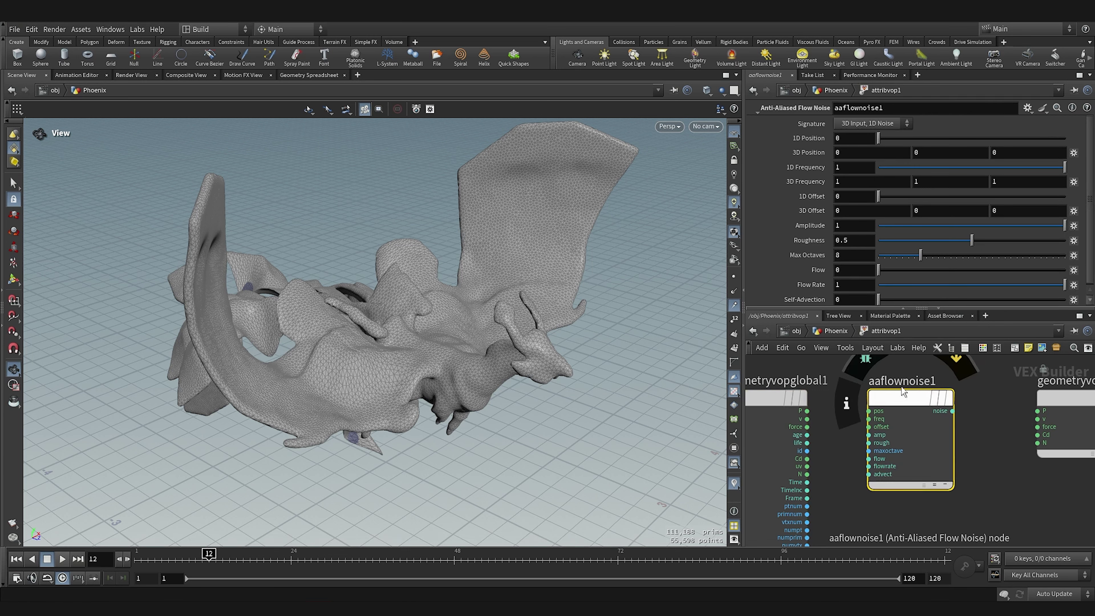
- Connect the global P output to the noise node's pos input and its noise output to Cd on geometryvopoutput1
scroll(844, 399, up, 2)
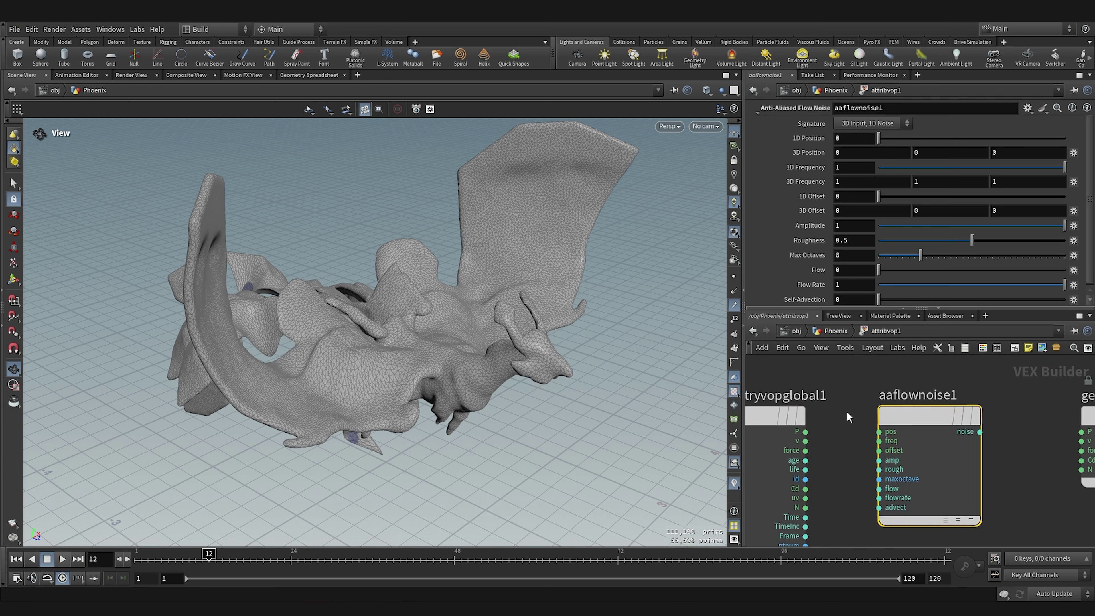
drag(806, 431, 988, 426)
scroll(860, 435, down, 1)
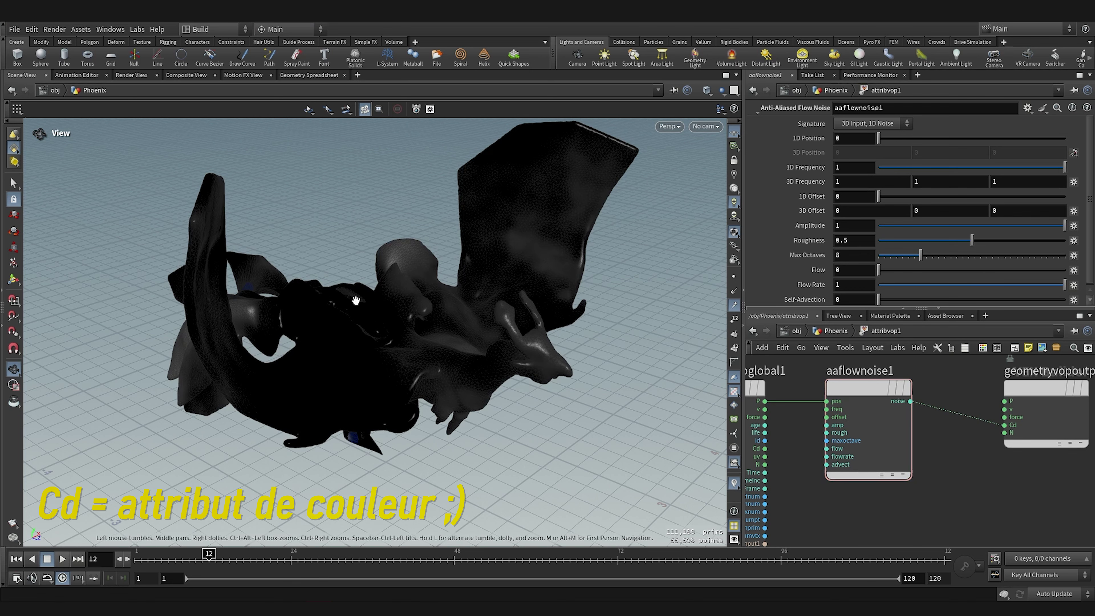
- Inspect the noise colouring on the phoenix from other angles and review the flow noise parameters
scroll(356, 302, up, 5)
scroll(379, 326, down, 5)
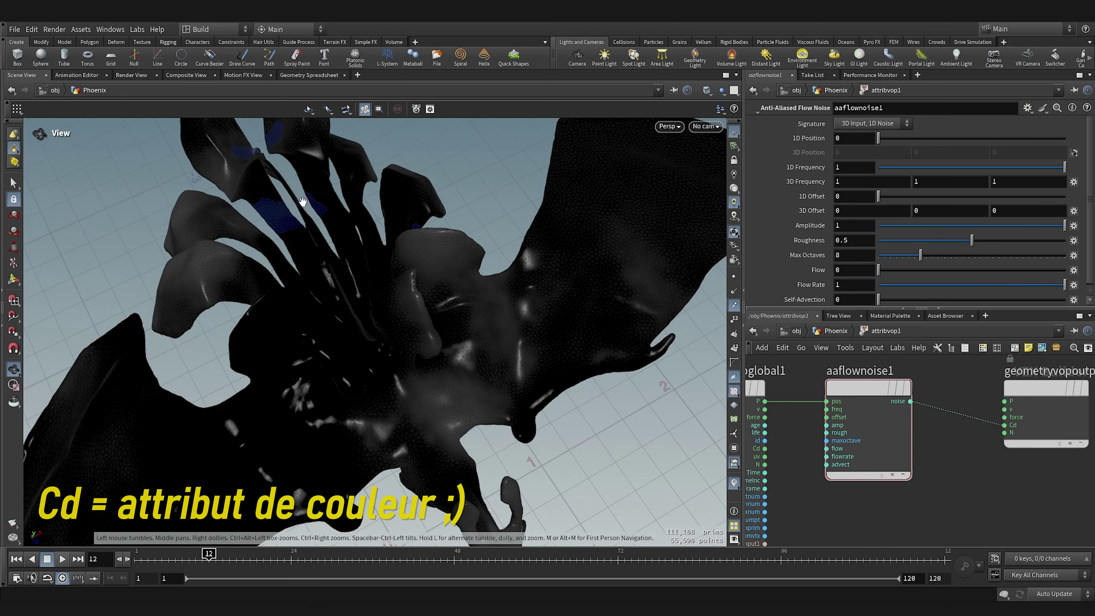
drag(357, 351, 423, 288)
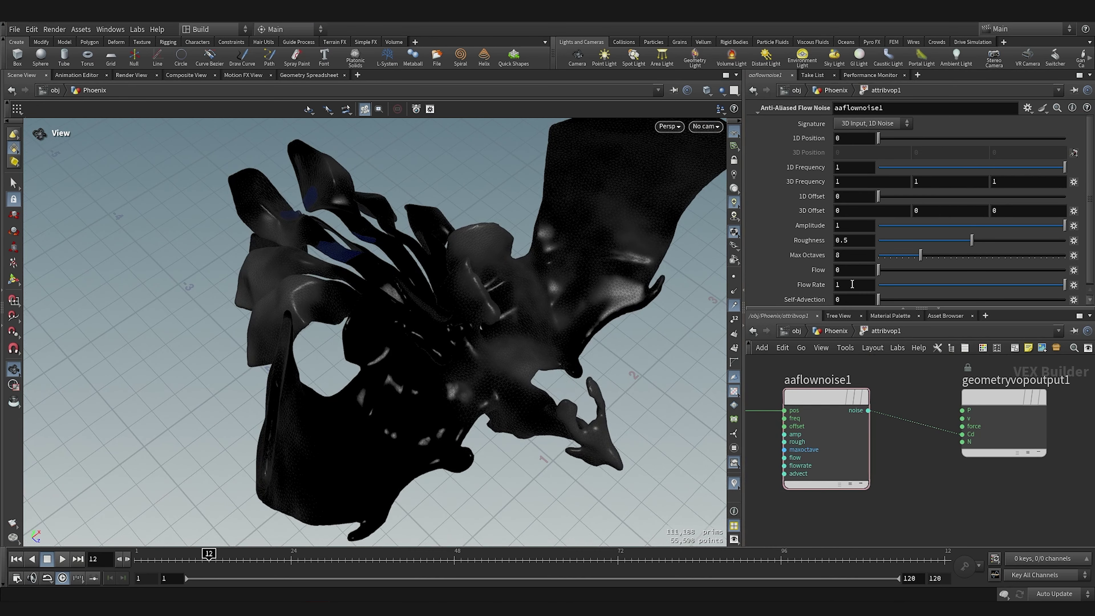
scroll(802, 194, down, 1)
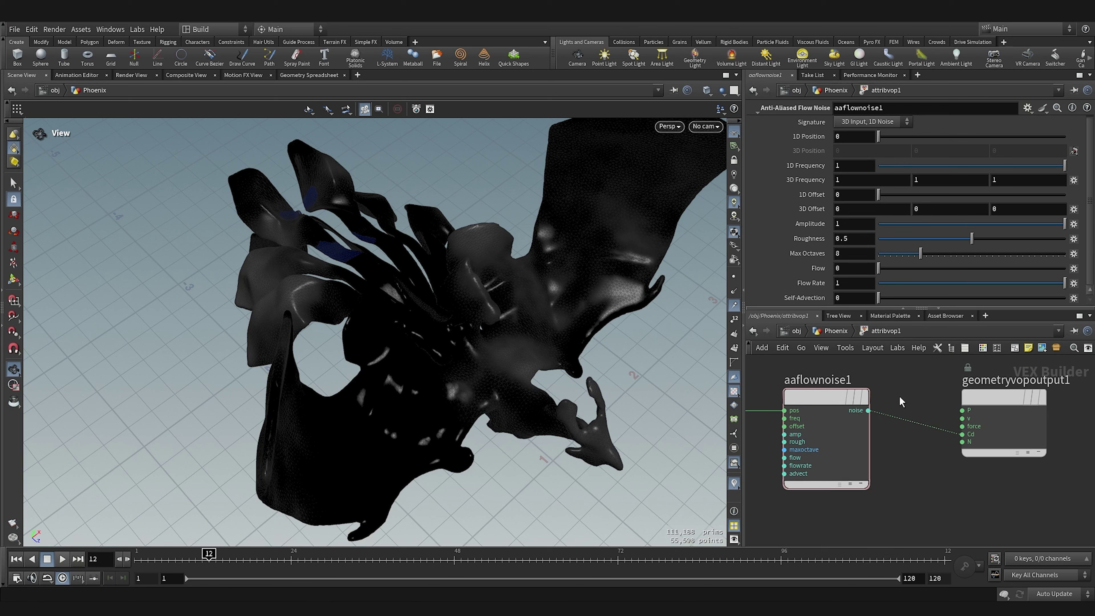
middle_drag(880, 392, 854, 374)
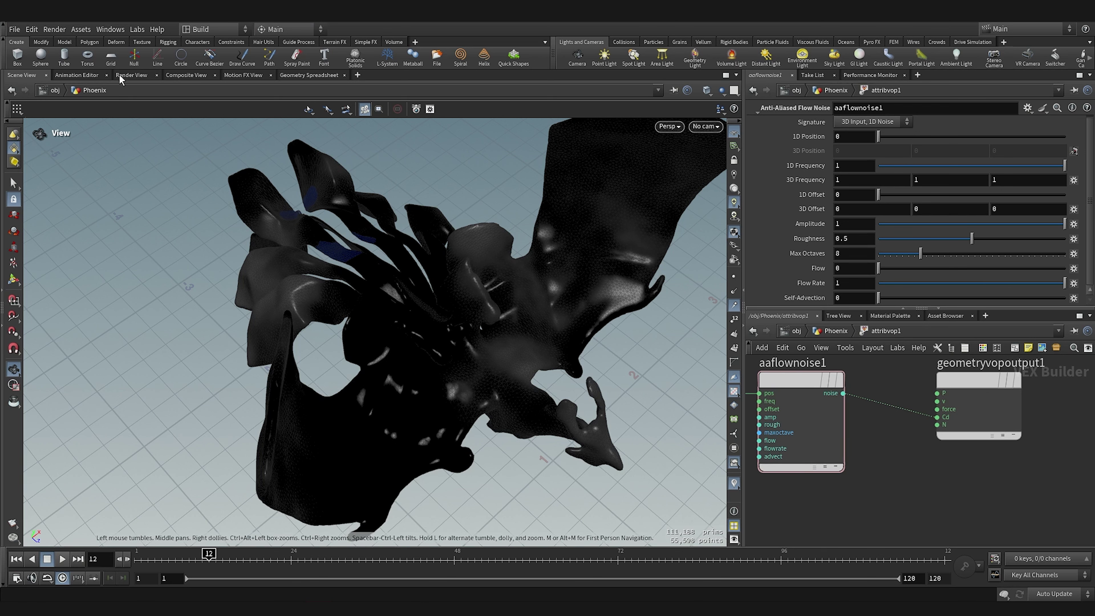
- Look through the phoenix's Cd values in the Geometry Spreadsheet and add a Fit Range node between aaflownoise1 and geometryvopoutput1
click(324, 75)
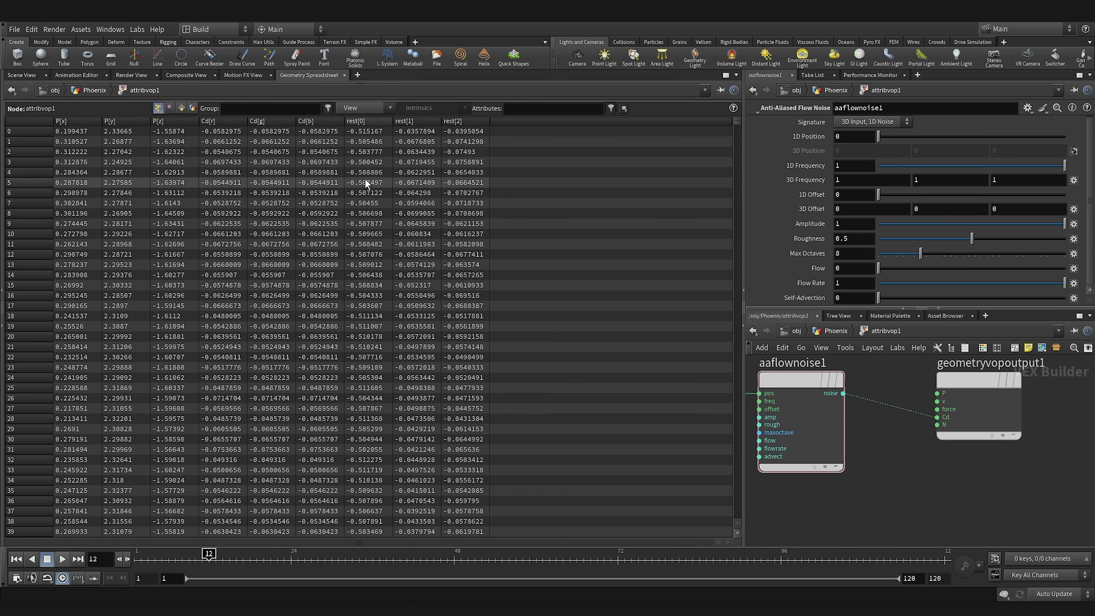
scroll(316, 261, down, 14)
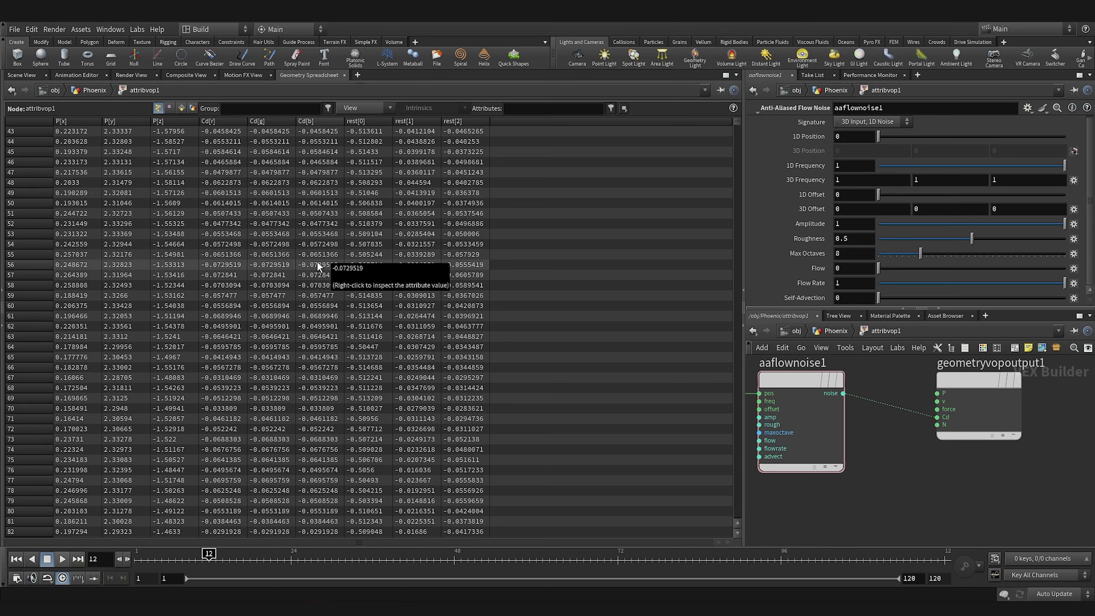
key(Tab)
text(fit)
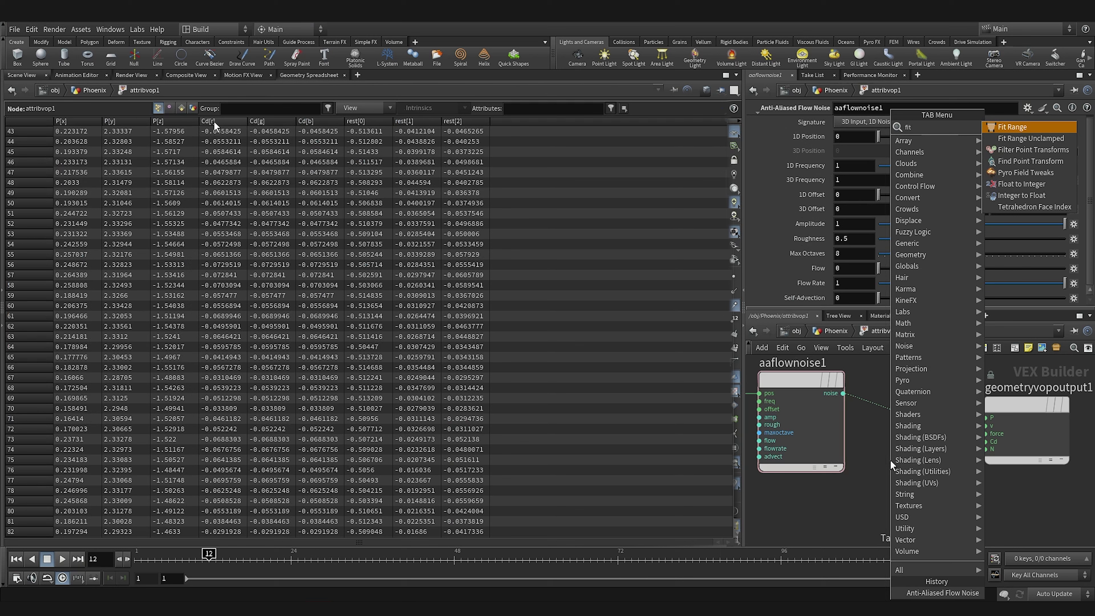
key(Return)
click(951, 466)
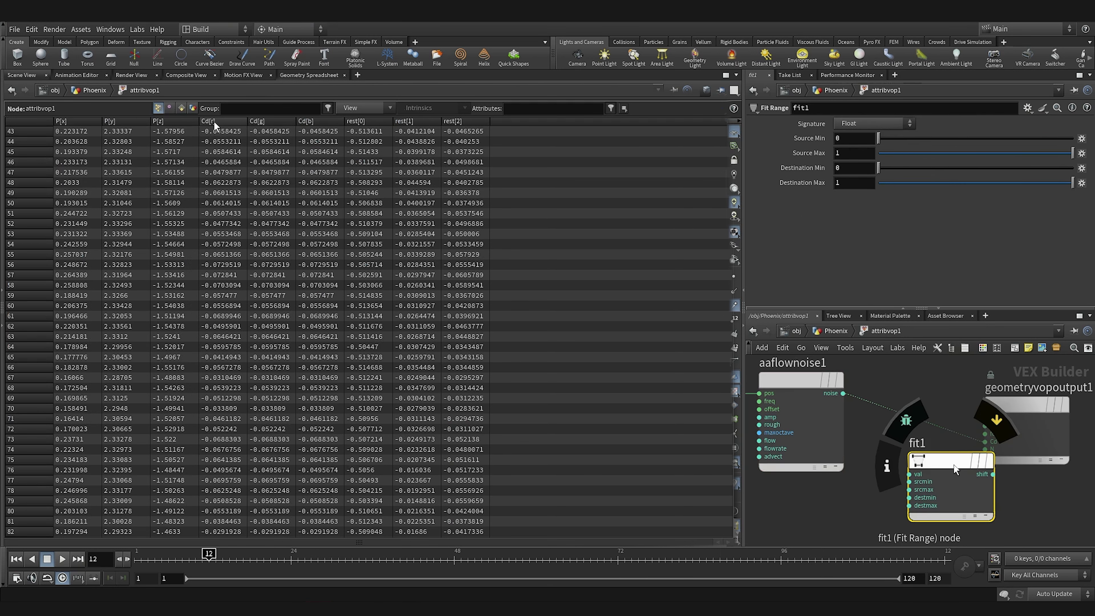
- Sort the points in the Geometry Spreadsheet by Cd[r] and Cd[g] to examine the lowest noise values
click(216, 122)
click(230, 121)
click(229, 121)
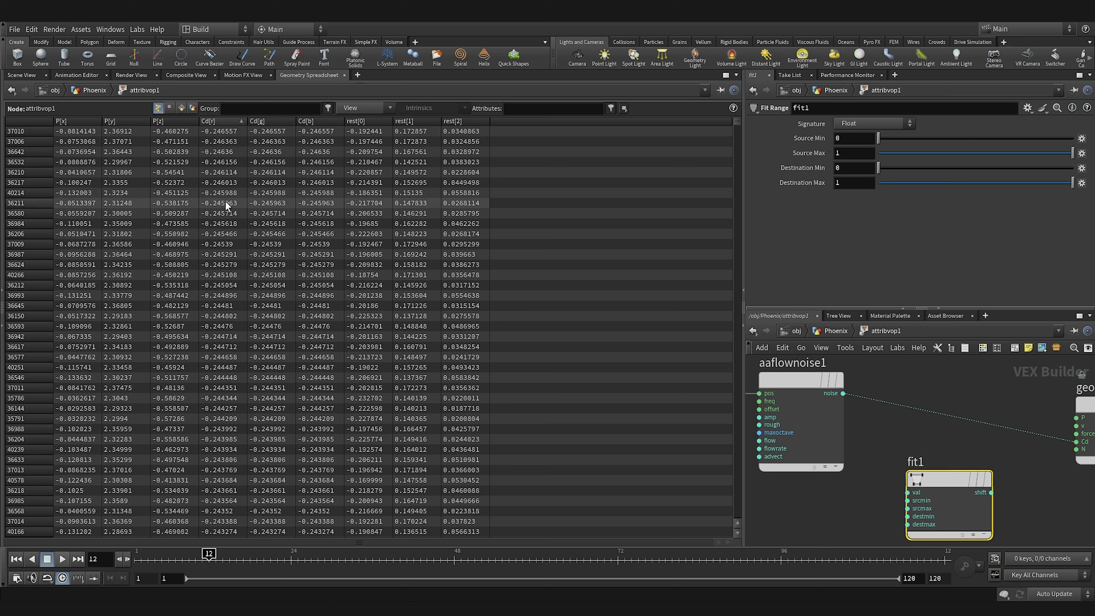
click(281, 121)
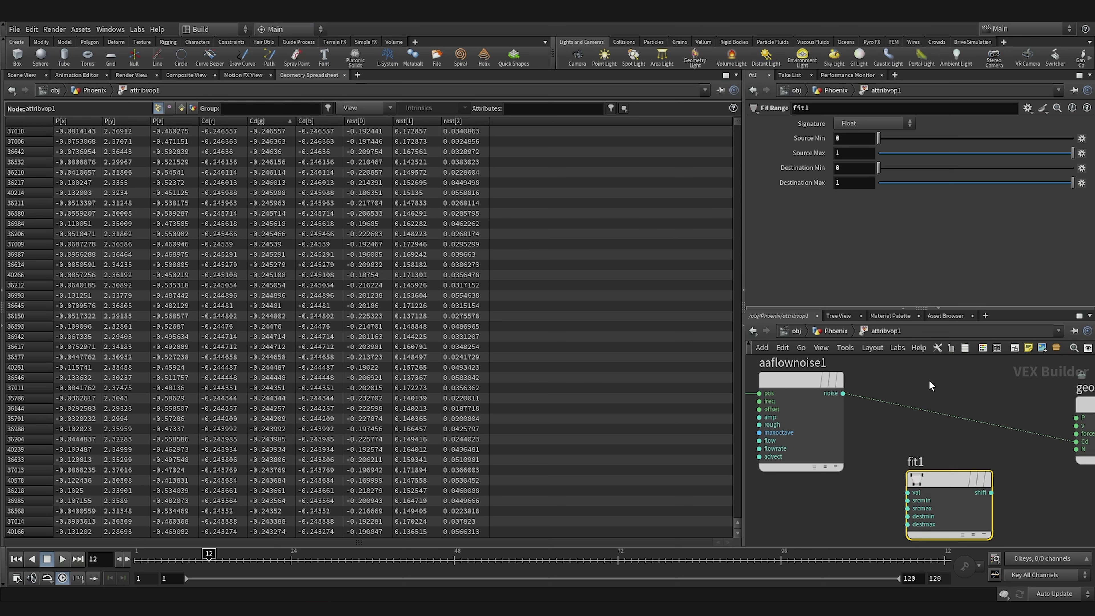
- Check the highest Cd[g] values and set fit1's Source Min to -0.3 and Source Max to 0.3
double_click(852, 138)
text(-0.5)
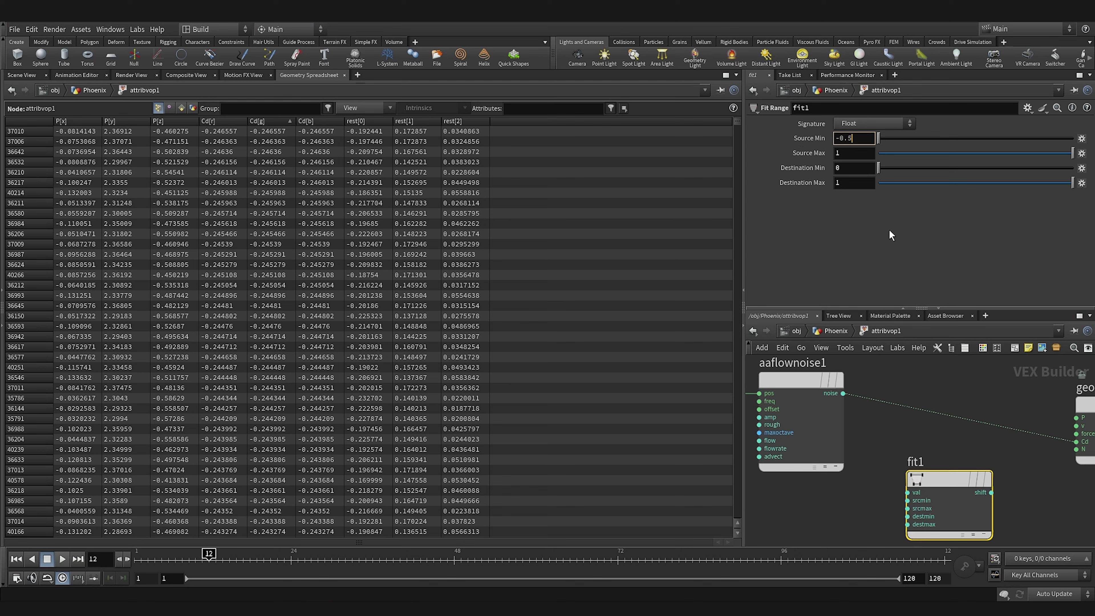
key(Return)
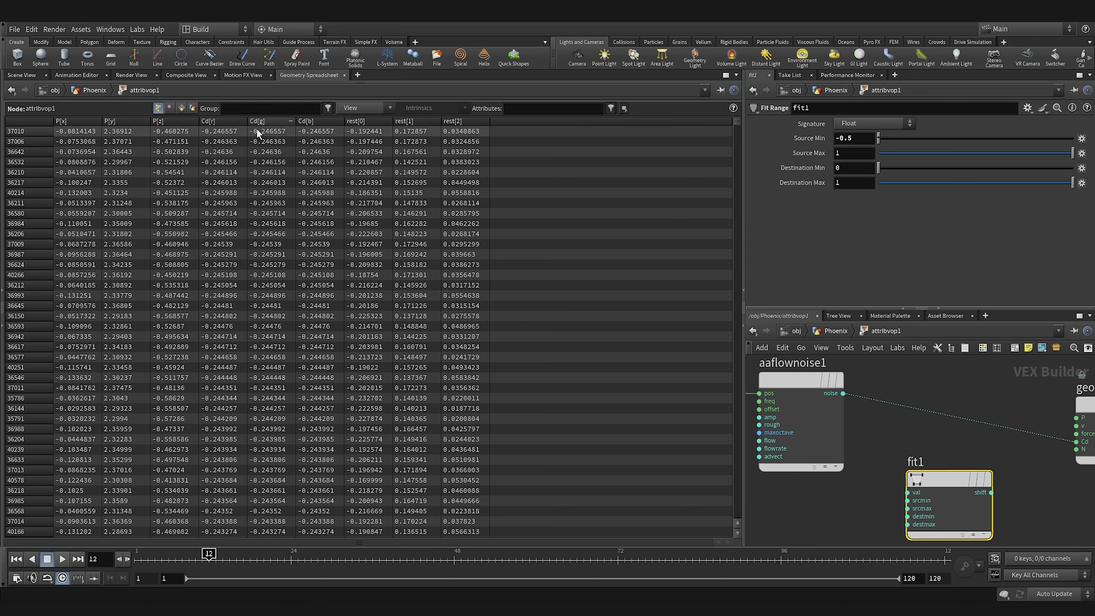
click(290, 121)
click(848, 138)
text(3)
key(Tab)
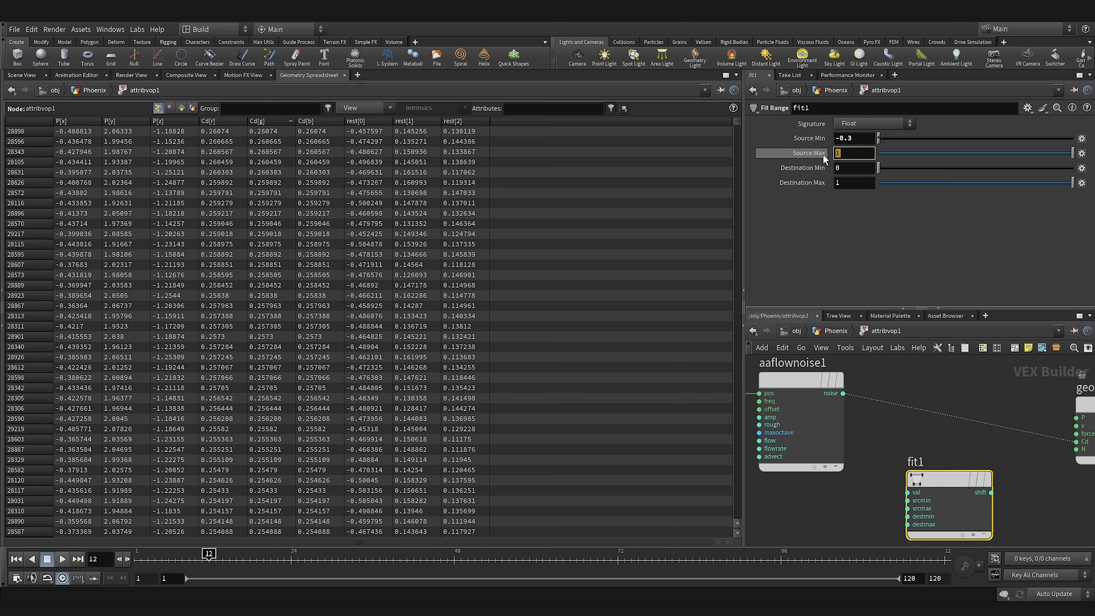
text(0.3)
key(Return)
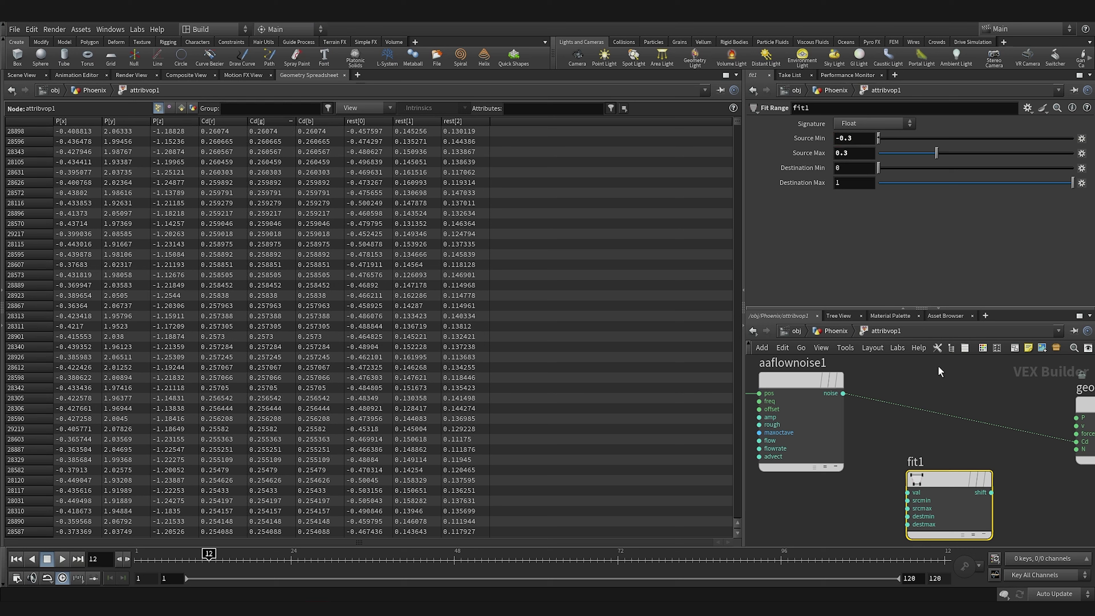
- Insert fit1 into the wire between the noise output and Cd, and inspect the phoenix in the Scene View
drag(945, 478, 954, 407)
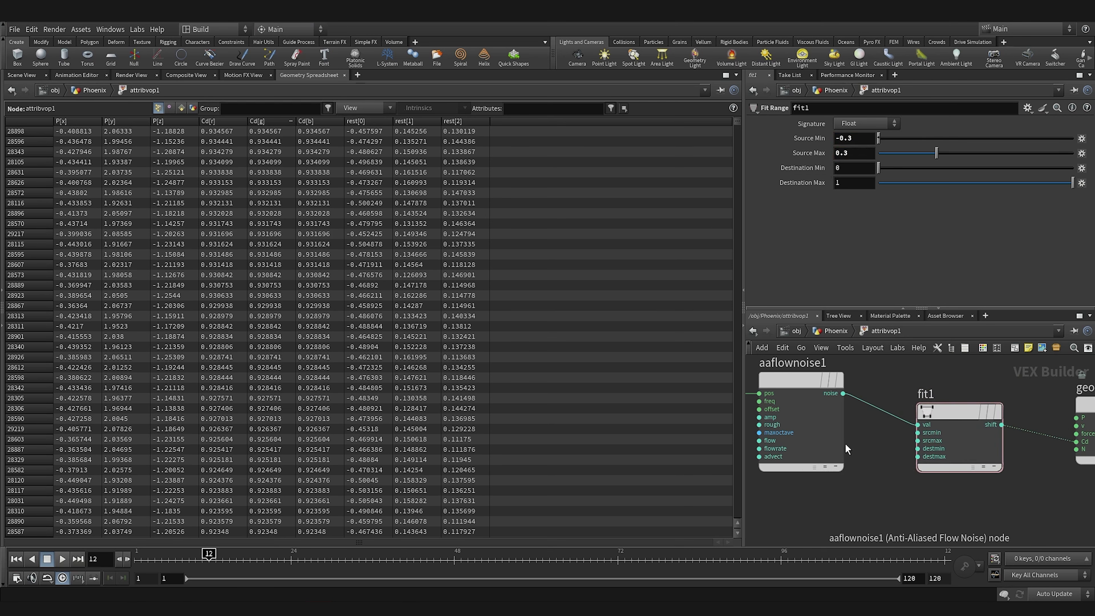
click(19, 76)
drag(508, 313, 495, 294)
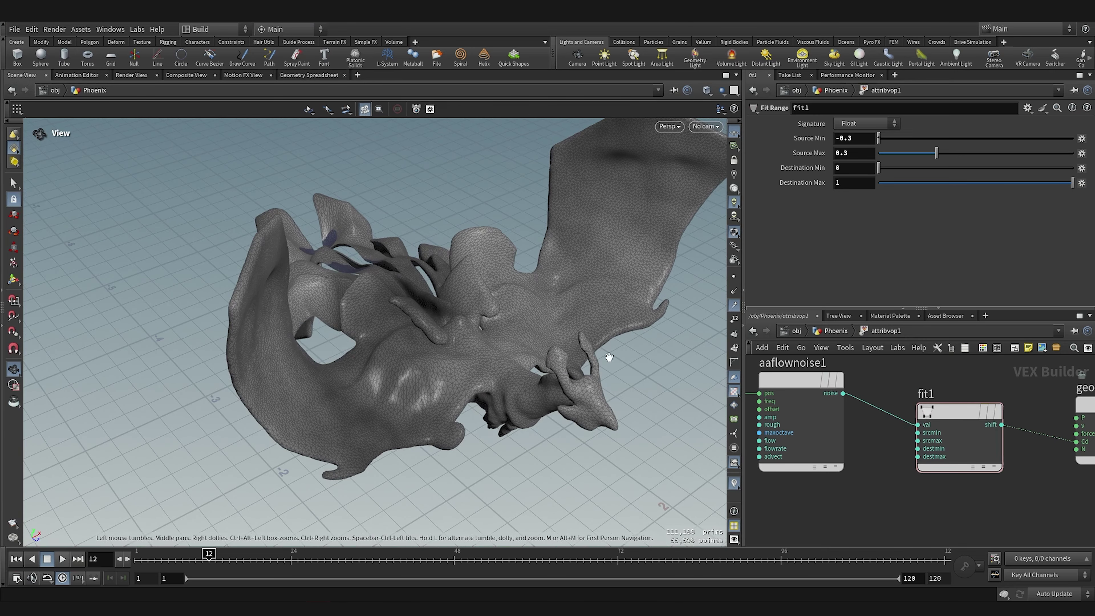
- Set the Amplitude of aaflownoise1 to 3 and its Roughness to 0.8
middle_drag(876, 383, 929, 404)
click(868, 407)
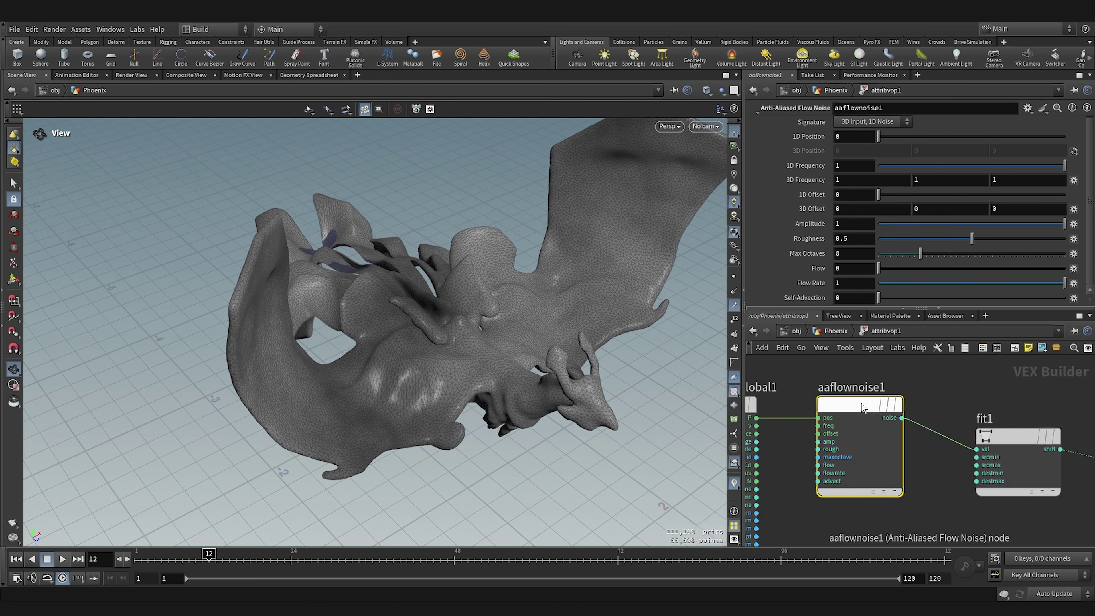
mouse_move(816, 223)
middle_down()
mouse_move(927, 222)
mouse_move(826, 226)
mouse_move(831, 238)
middle_up()
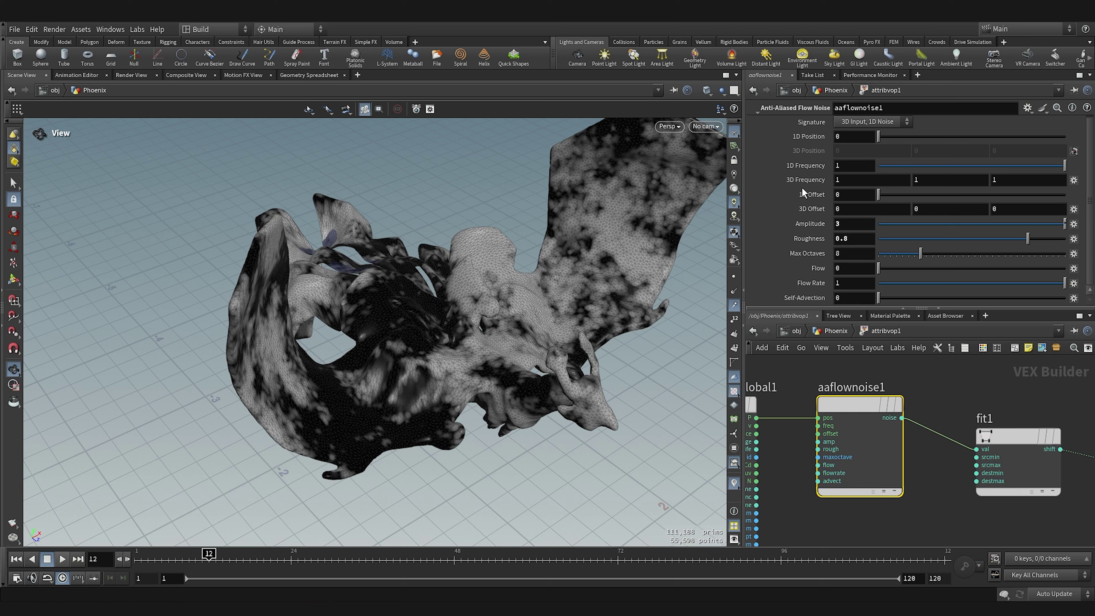
- Try a 1D Frequency of 1.29 on aaflownoise1 and undo the change
middle_drag(790, 168, 804, 171)
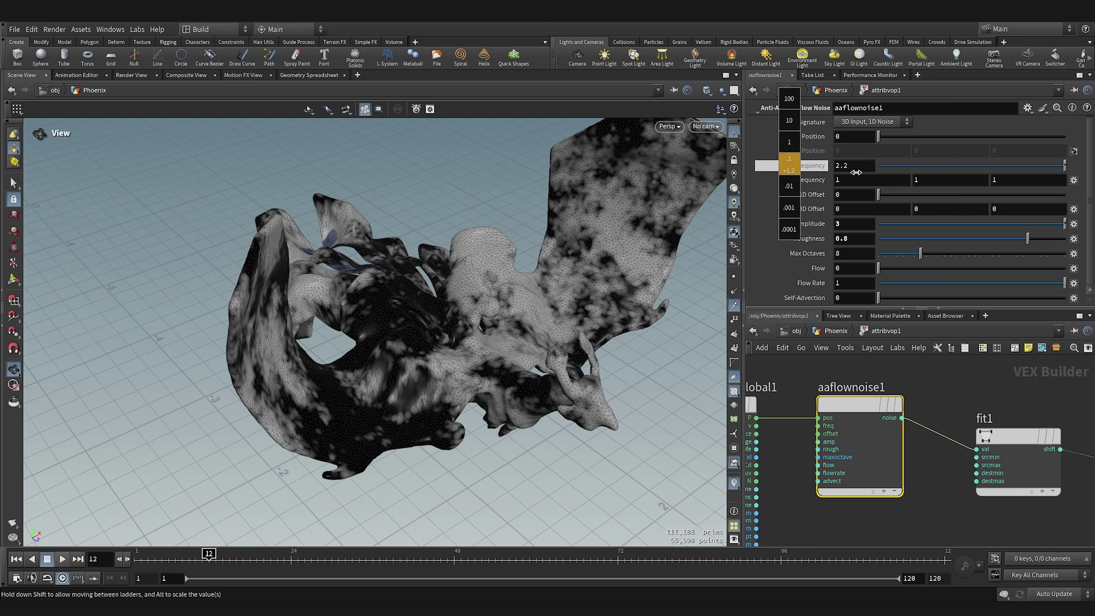
middle_drag(592, 190, 772, 144)
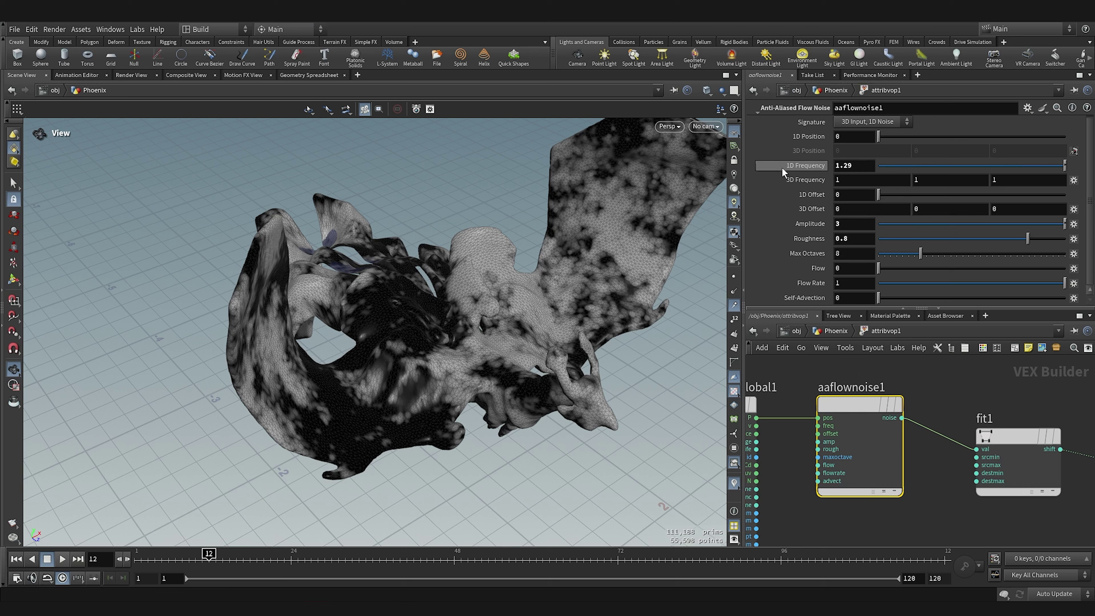
key(ctrl+z)
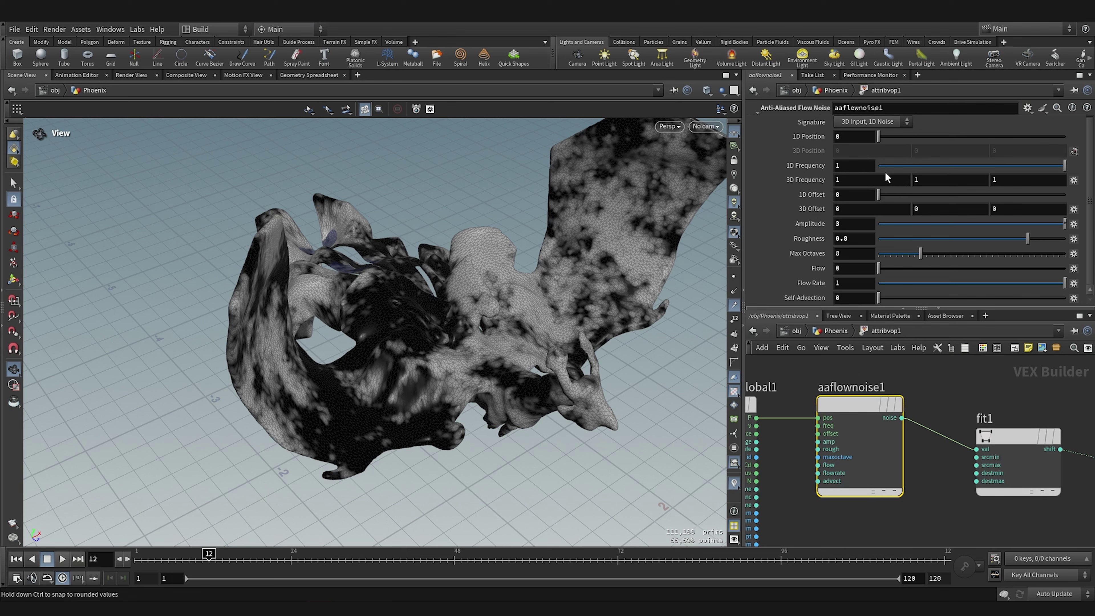
- Set aaflownoise1's 3D Frequency to 11.12 on all three axes and its Amplitude to 1.9, and inspect the pattern
middle_drag(794, 179, 172, 181)
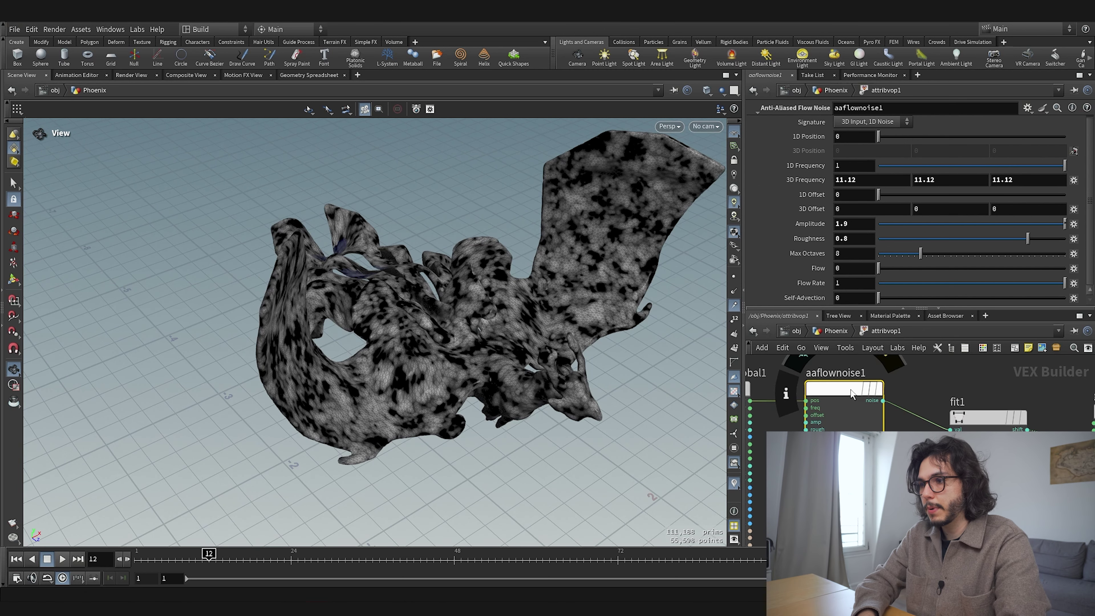
drag(286, 131, 366, 384)
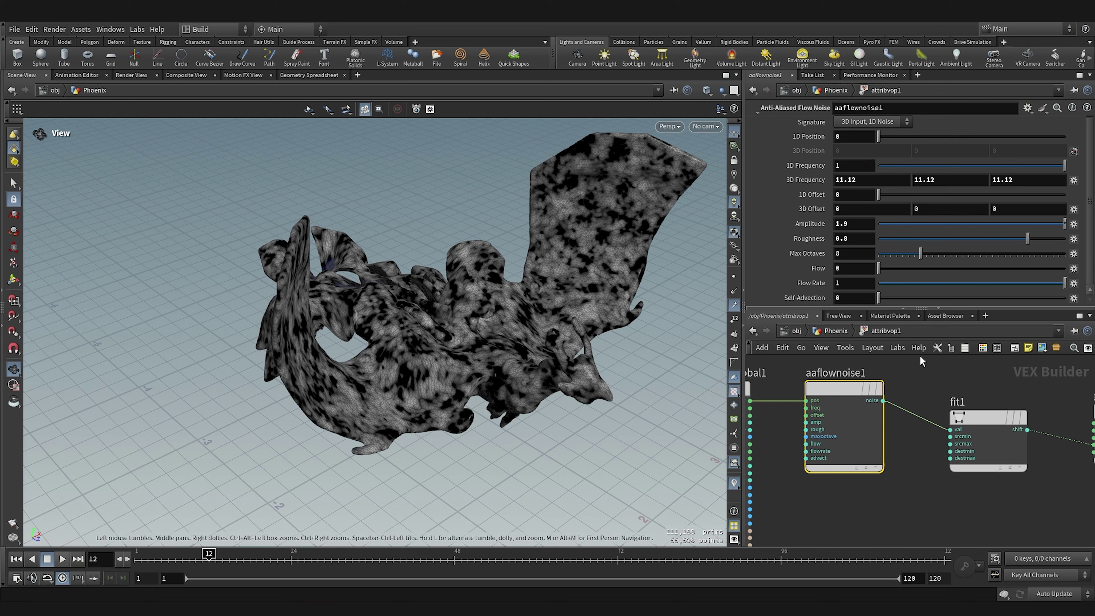
drag(880, 268, 810, 276)
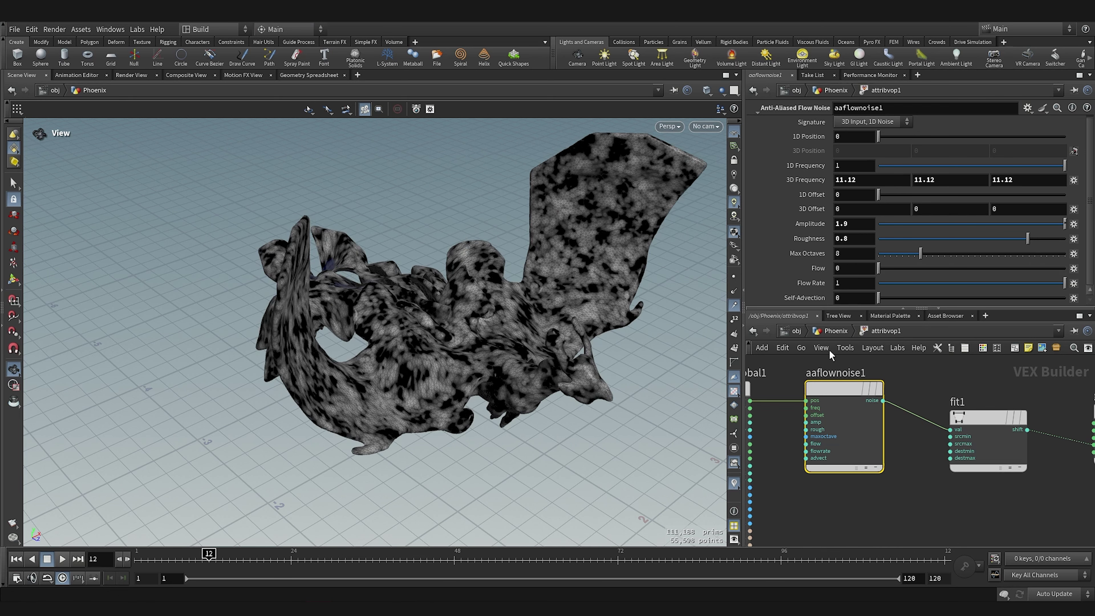
- Promote the flow and freq inputs of aaflownoise1 to parameters of the Attribute VOP
scroll(805, 443, up, 3)
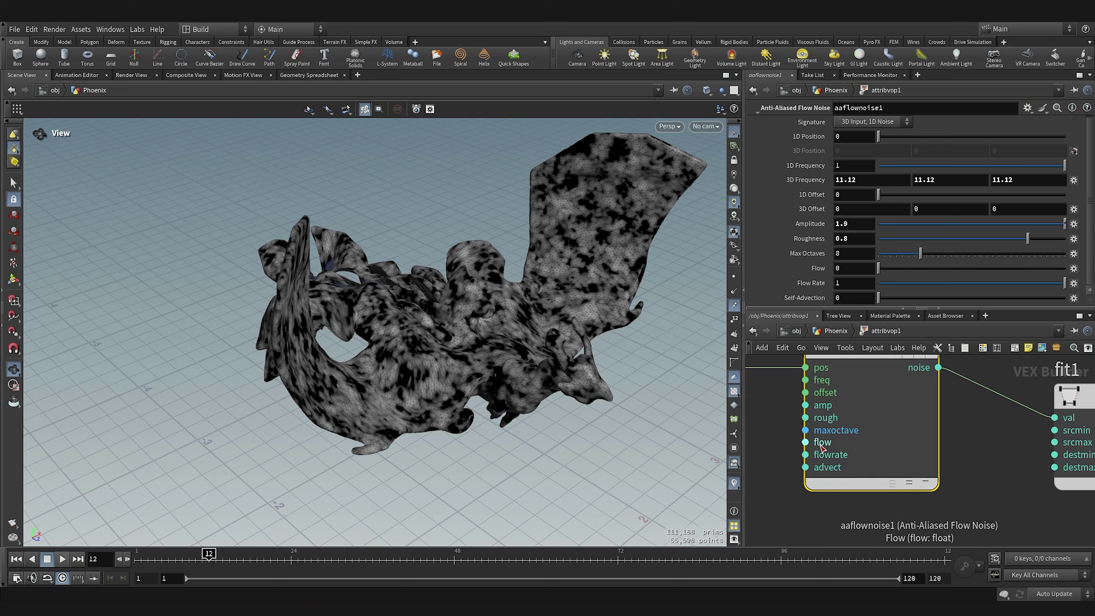
right_click(805, 443)
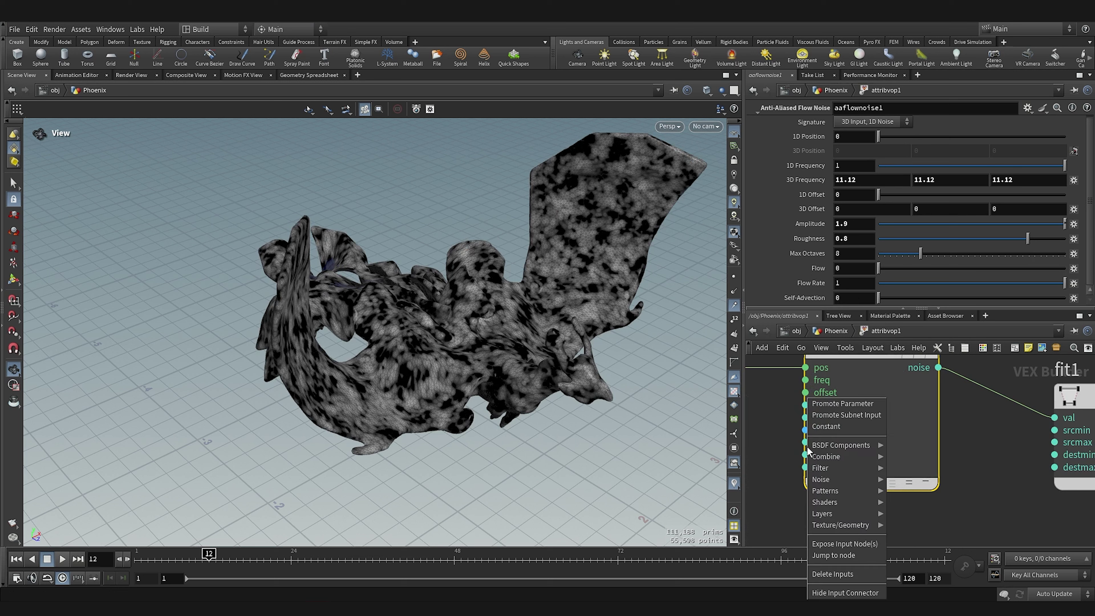
click(829, 404)
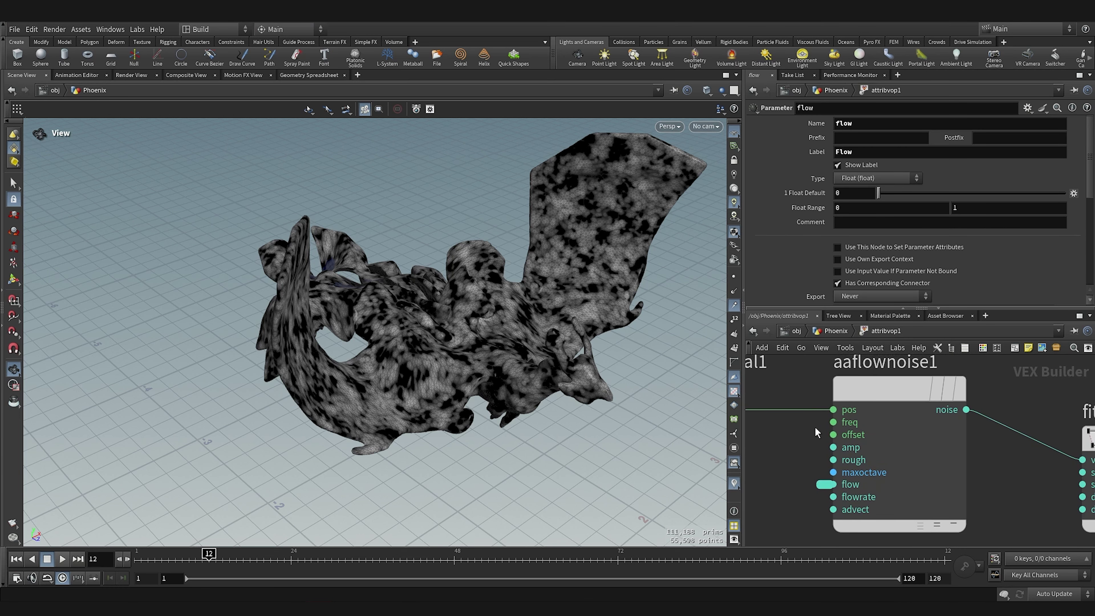
right_click(834, 422)
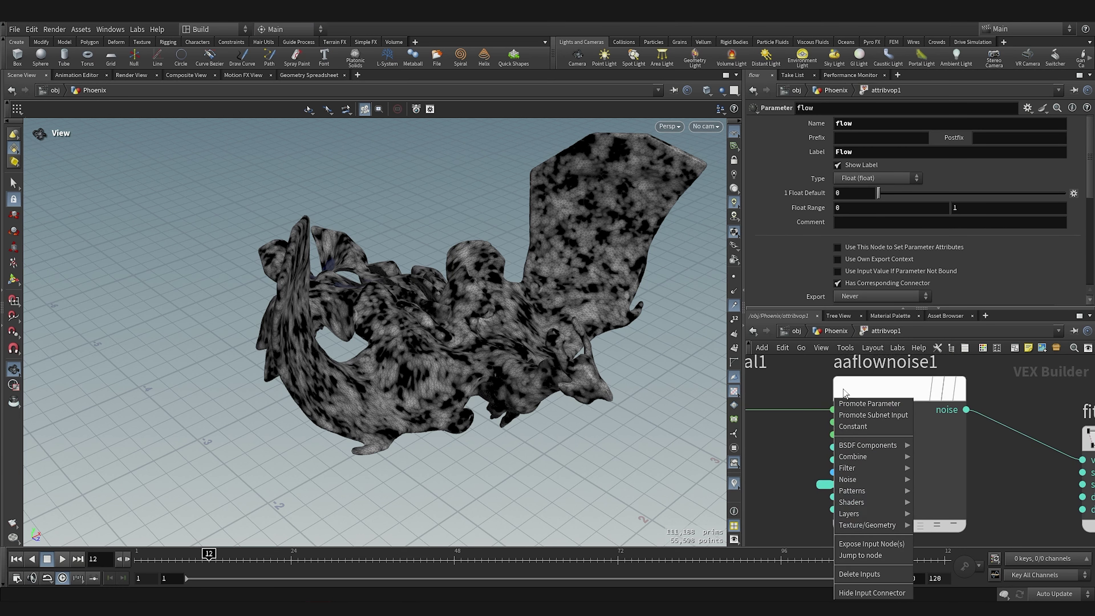
click(853, 408)
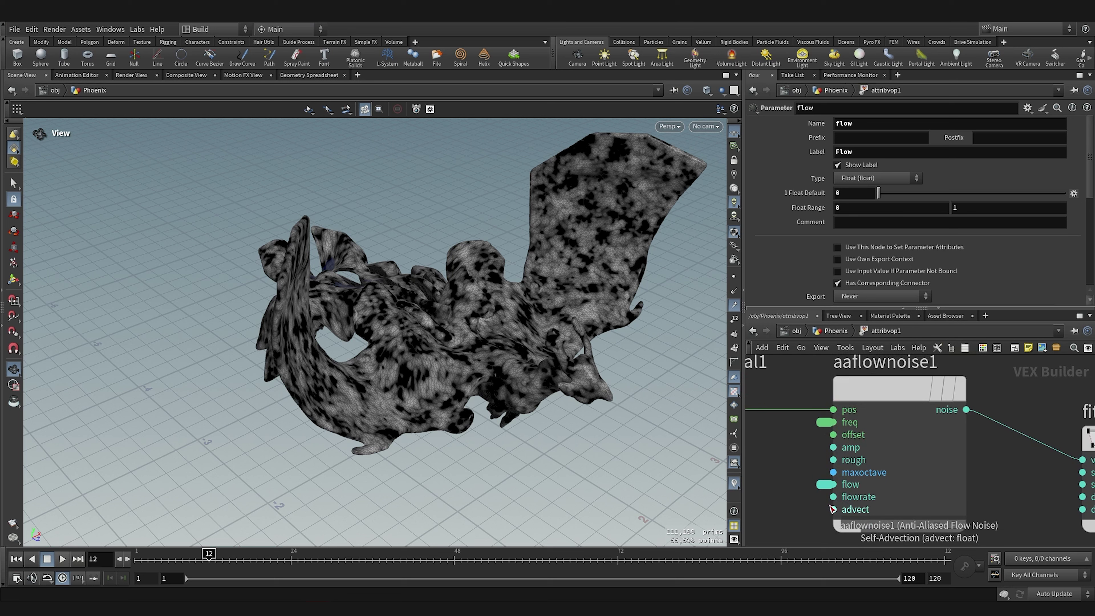
- Return to the Phoenix network, set attribvop1's Flow to the expression $F, and play the animation to check the noise
key(u)
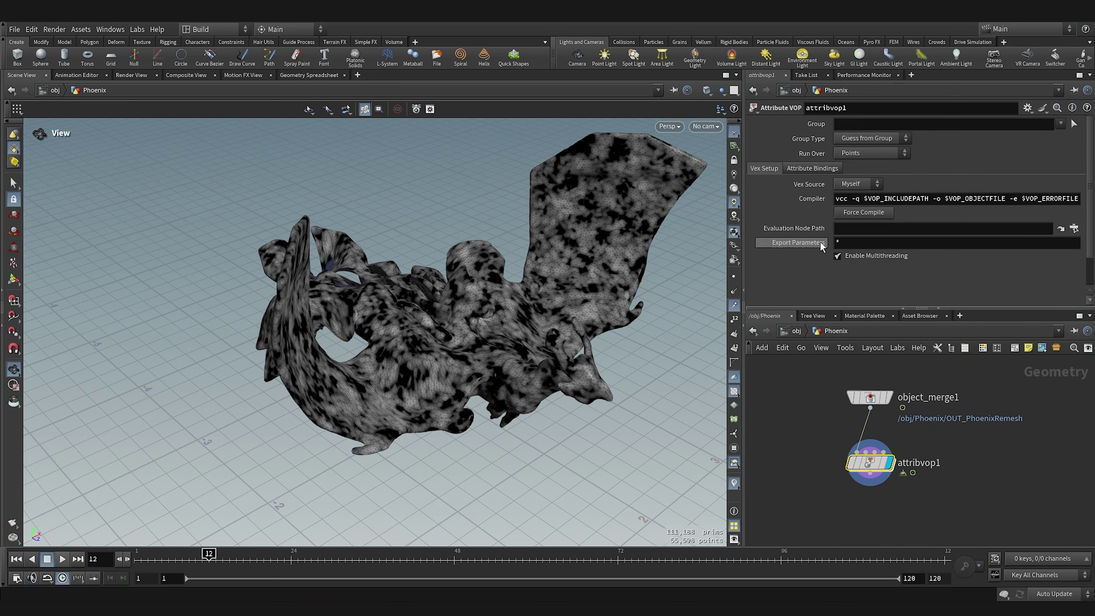
scroll(797, 253, down, 2)
drag(887, 284, 1065, 295)
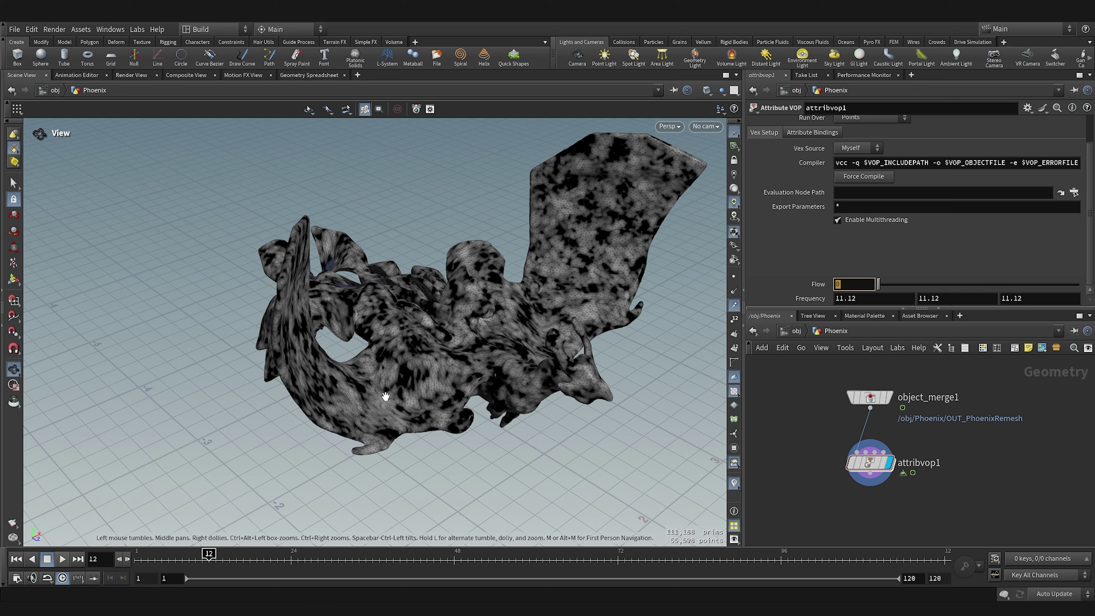
text($)
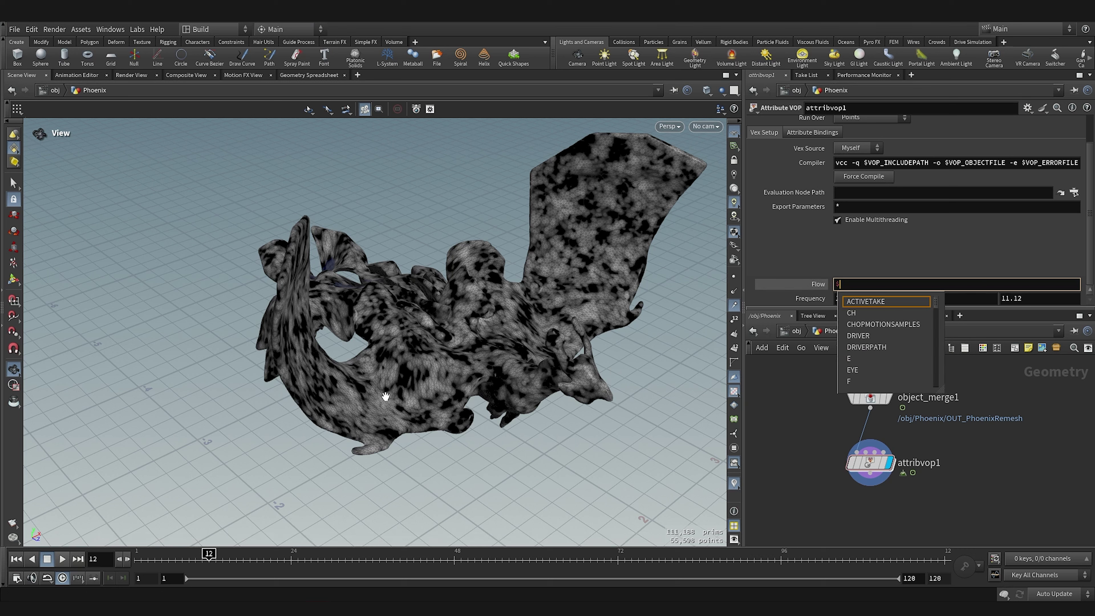
text(F)
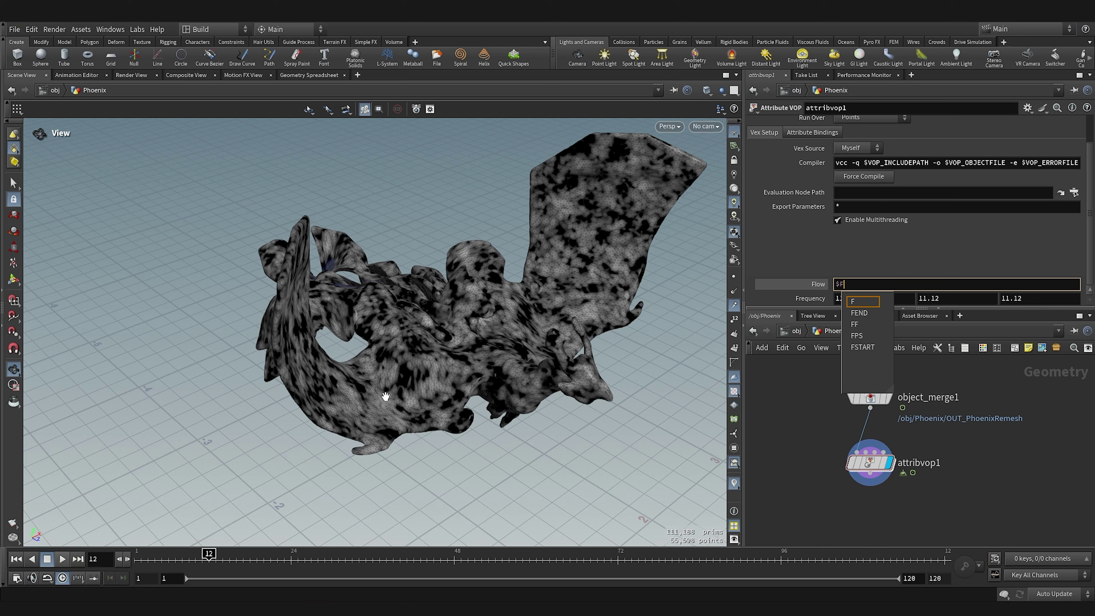
click(859, 301)
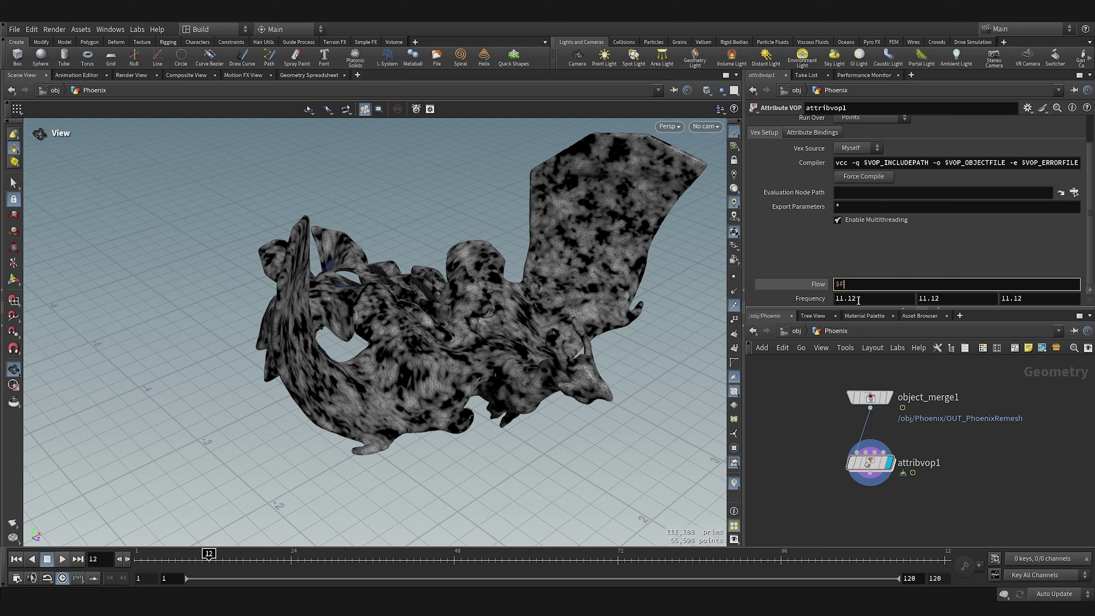
key(Return)
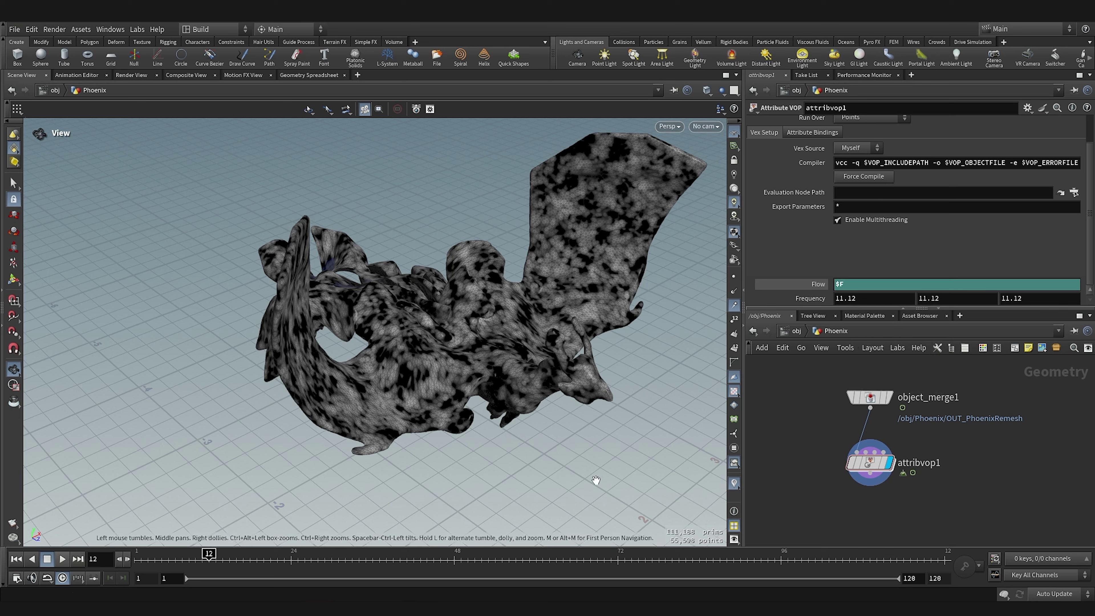
click(66, 558)
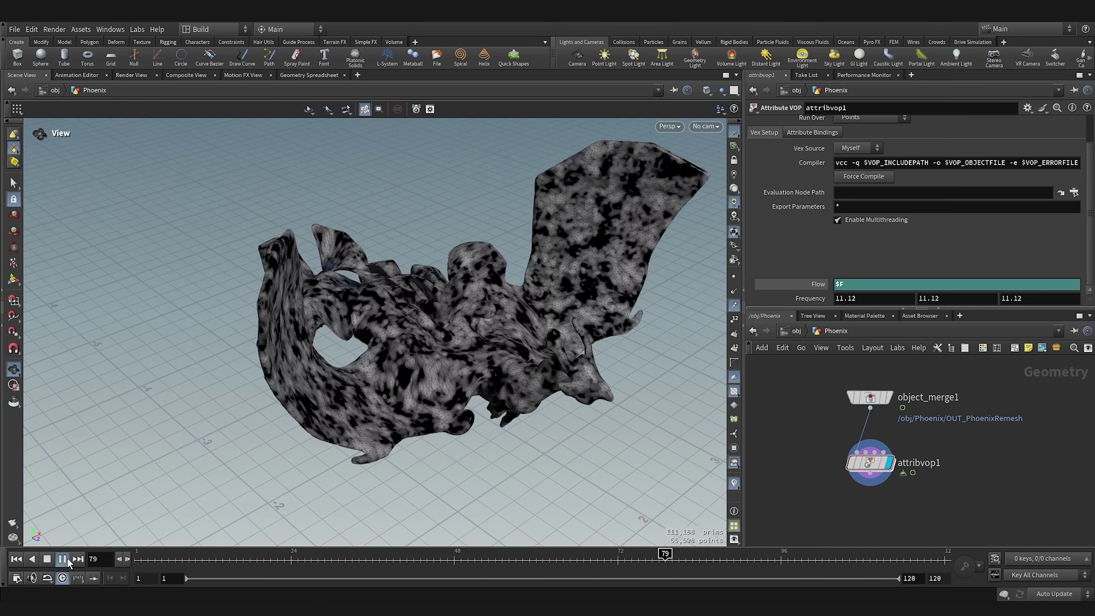
click(67, 558)
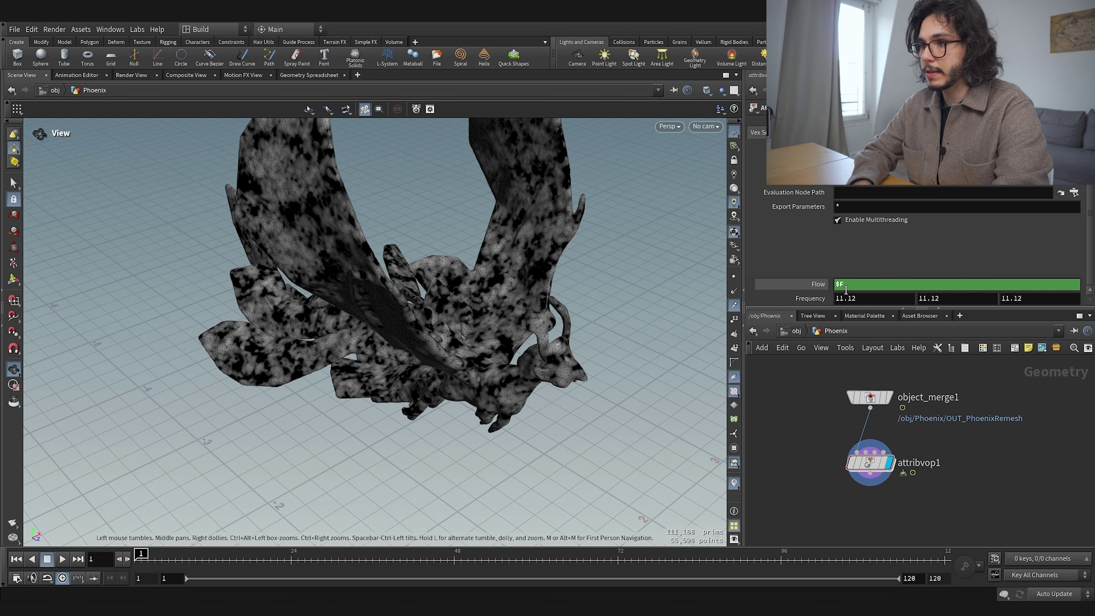
- Change attribvop1's Flow expression to $T and set its Frequency to 7.52 on all three axes
double_click(840, 281)
text($T)
key(Return)
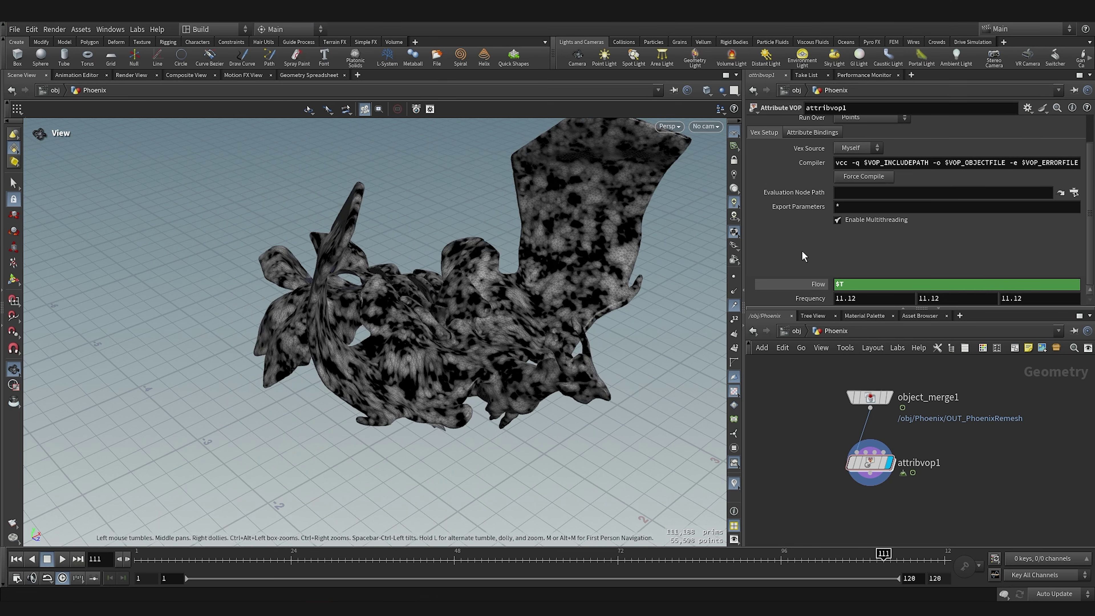
middle_drag(808, 299, 621, 299)
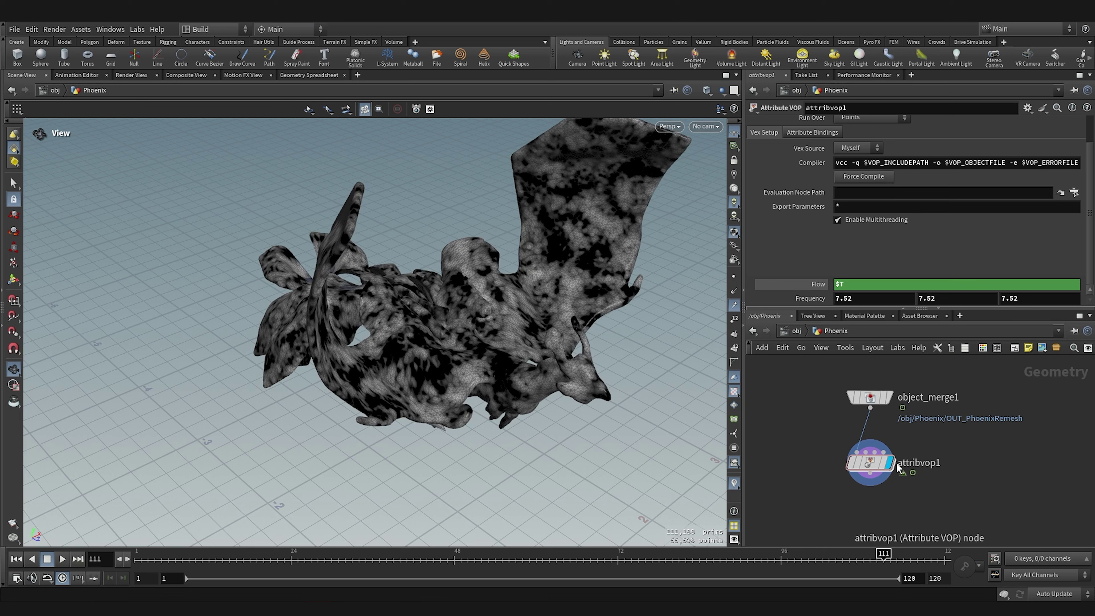
- Reopen the attribvop1 network and set aaflownoise1's Roughness to 0.278
double_click(881, 464)
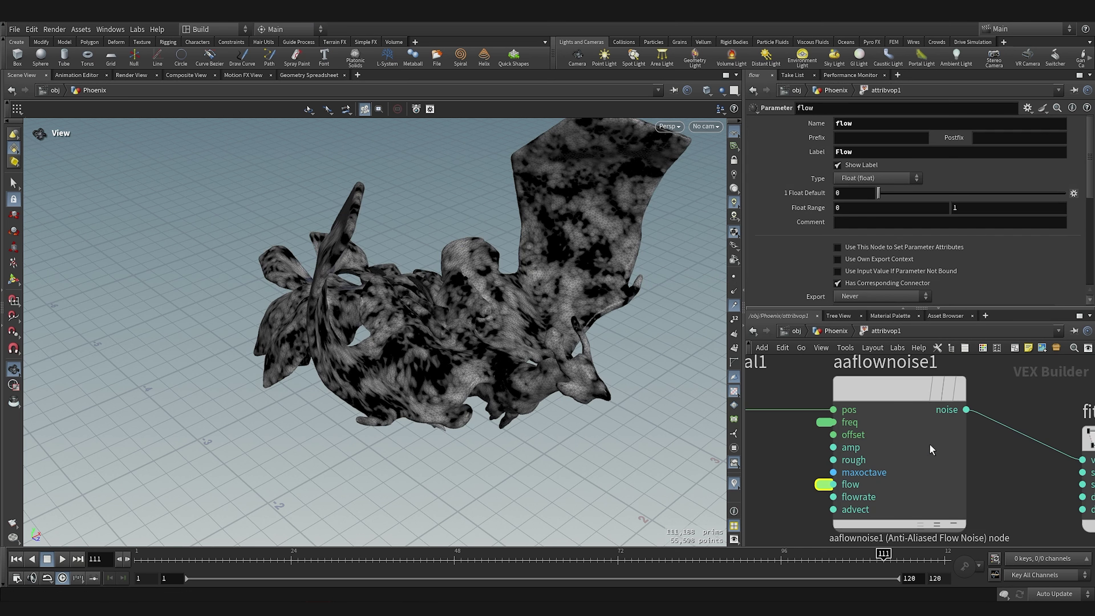
click(888, 400)
drag(988, 241, 934, 240)
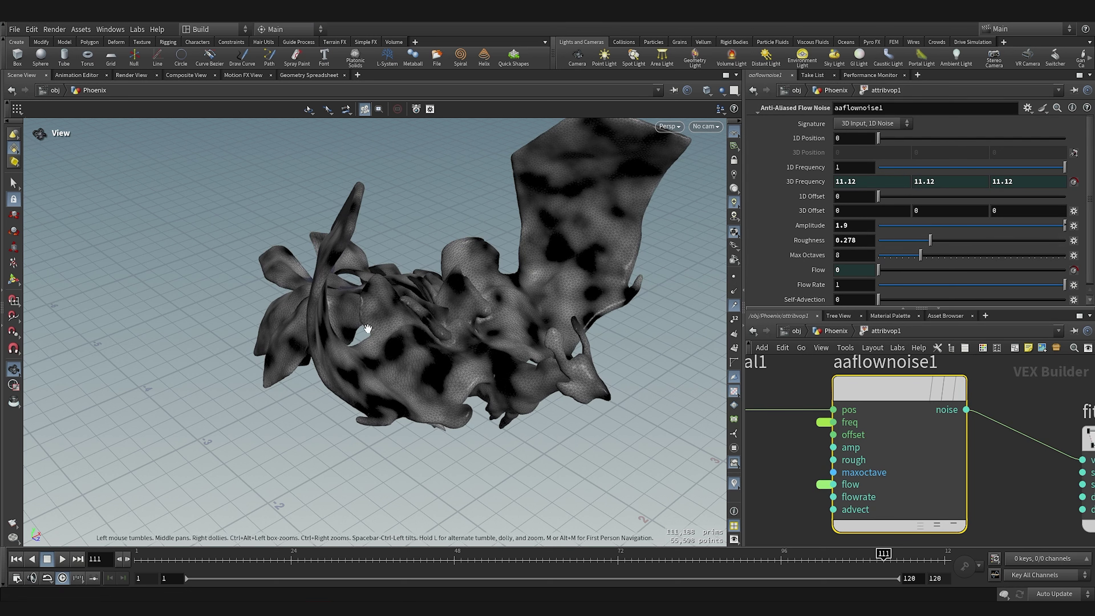
- Adjust the Destination Min of the fit1 node
middle_drag(1005, 402, 867, 386)
click(1004, 425)
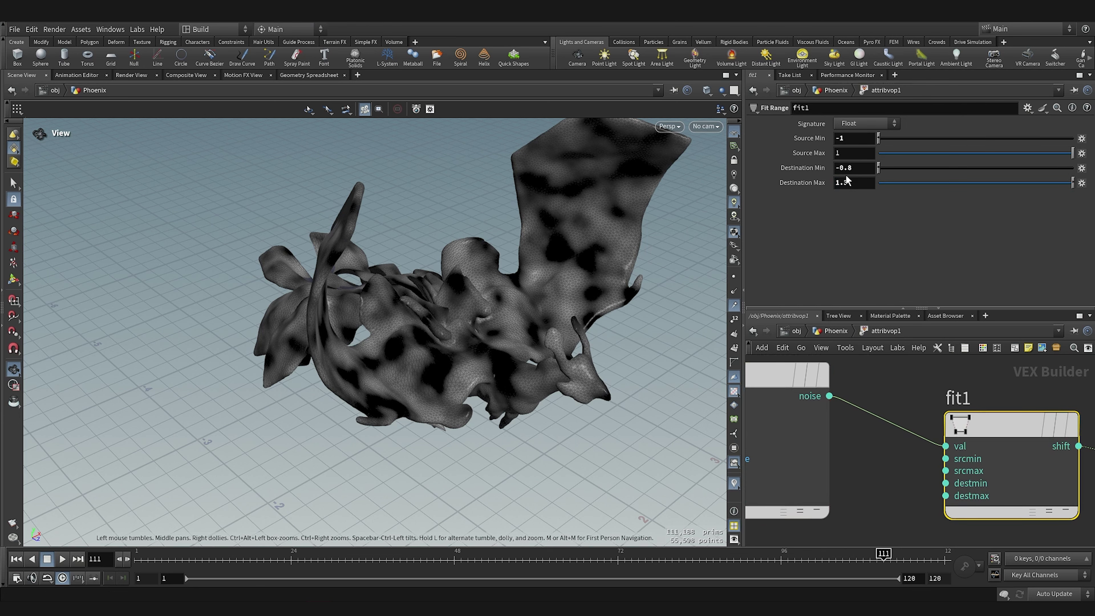
middle_drag(805, 168, 772, 164)
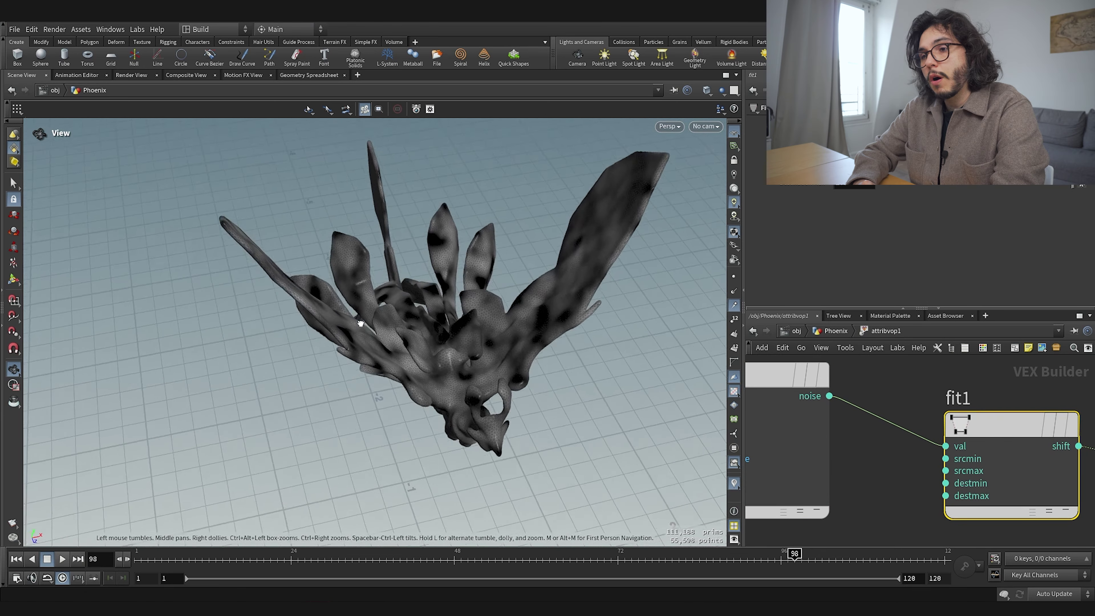
- Play the animation to check how the smoother noise moves over the phoenix
drag(360, 323, 406, 274)
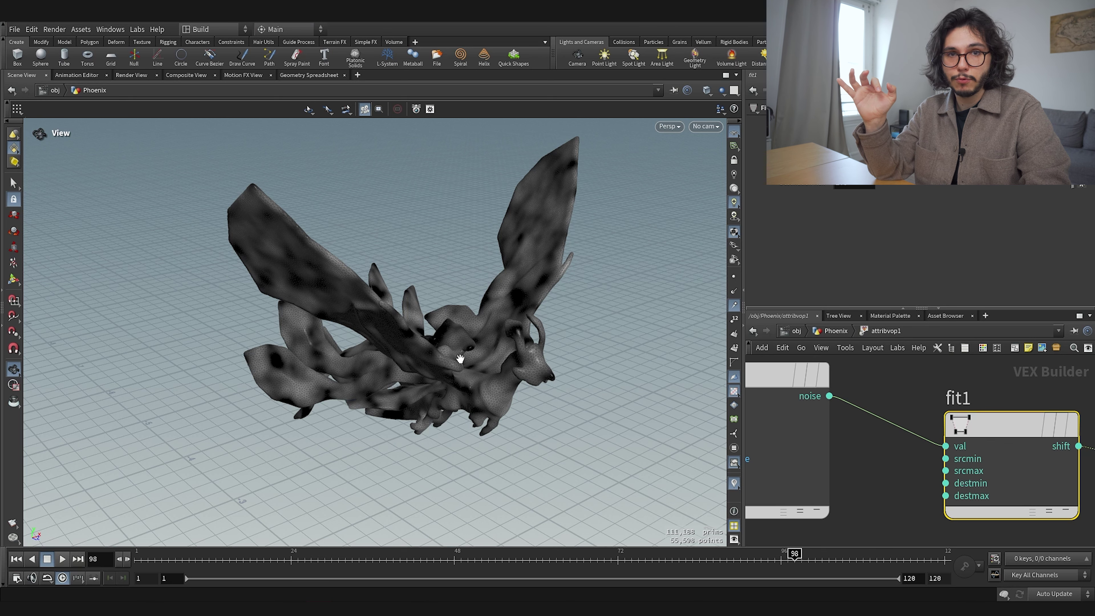
click(62, 559)
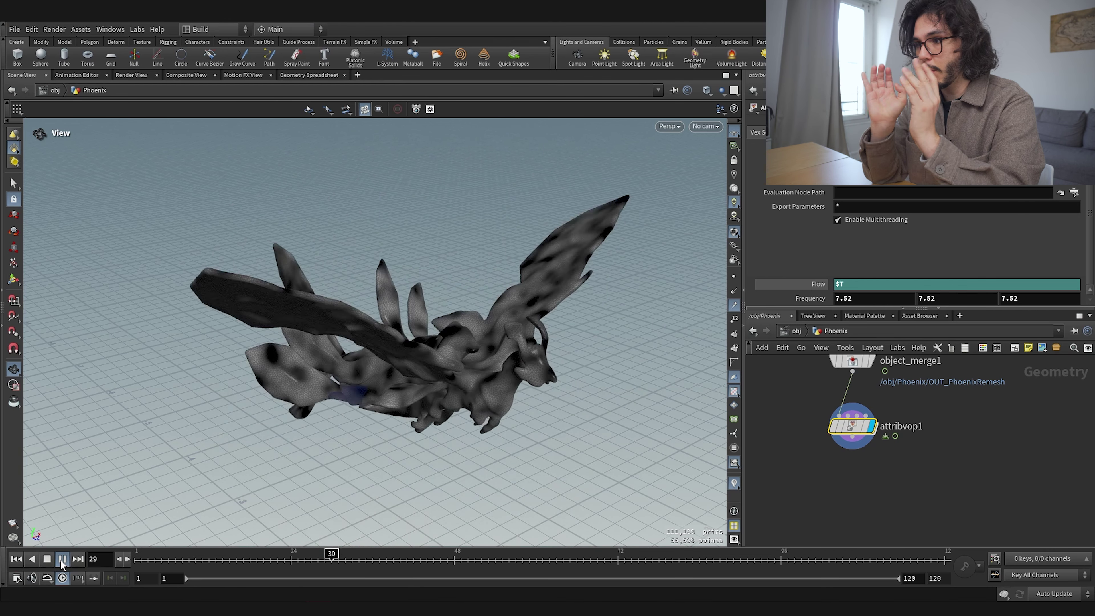
click(62, 559)
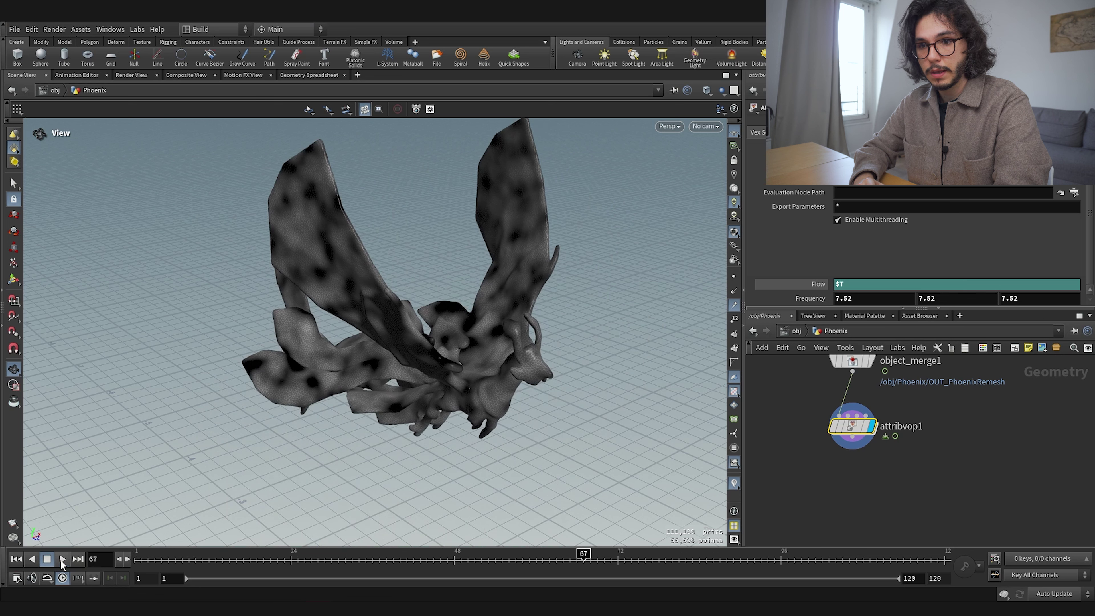
- Reopen the attribvop1 network and move geometryvopoutput1 farther from fit1 to make room for another node
double_click(852, 426)
middle_drag(1021, 477, 790, 481)
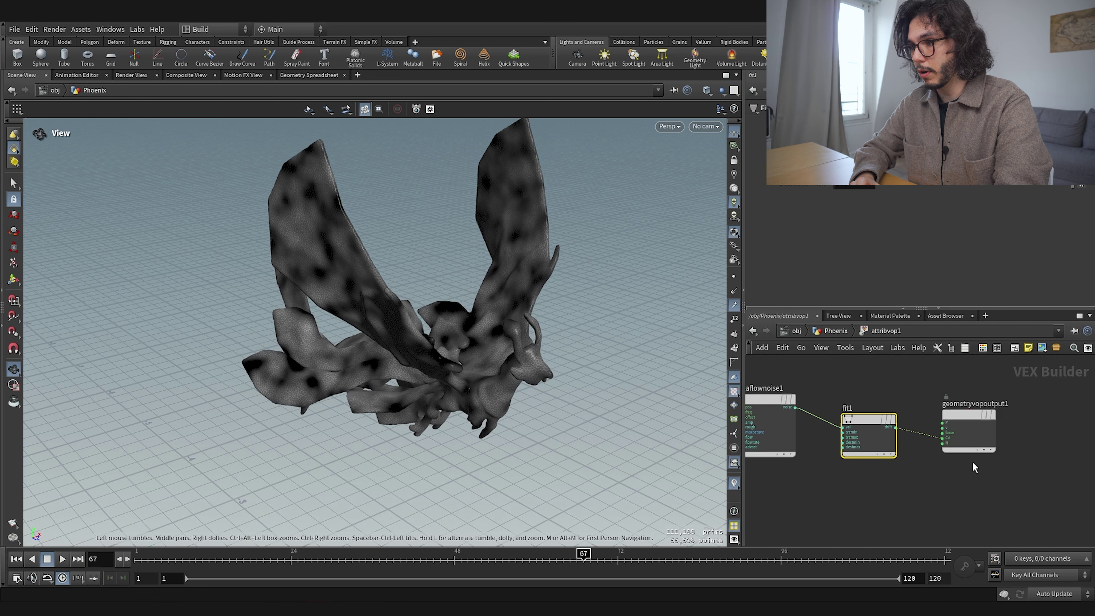
middle_drag(972, 461, 956, 474)
drag(946, 426, 1019, 428)
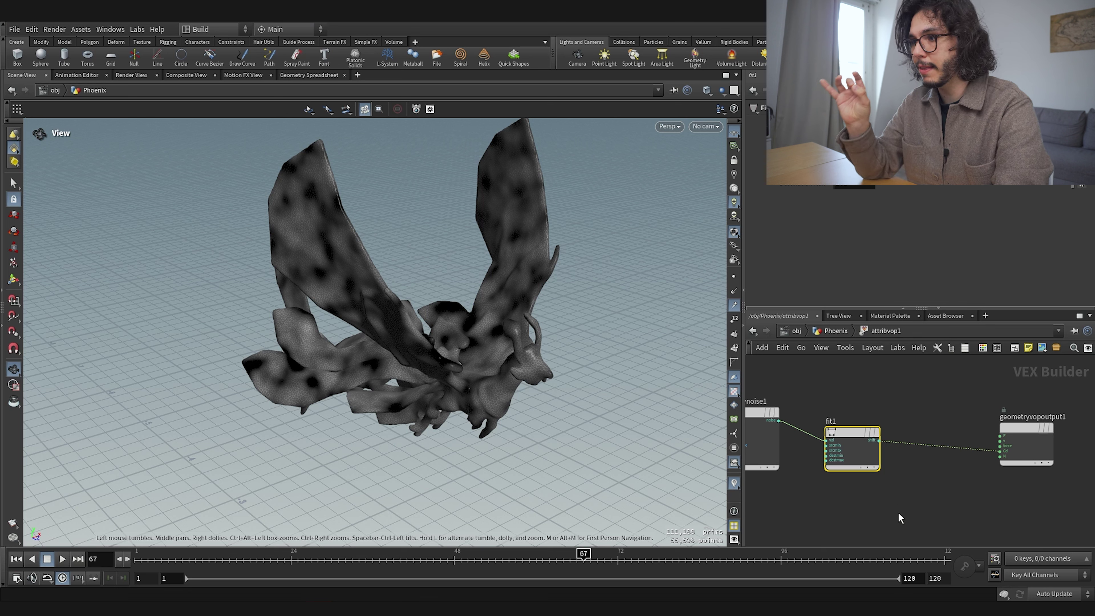
- Add a Bind Export node and wire fit1's shift output into its input
key(Tab)
text(bind export)
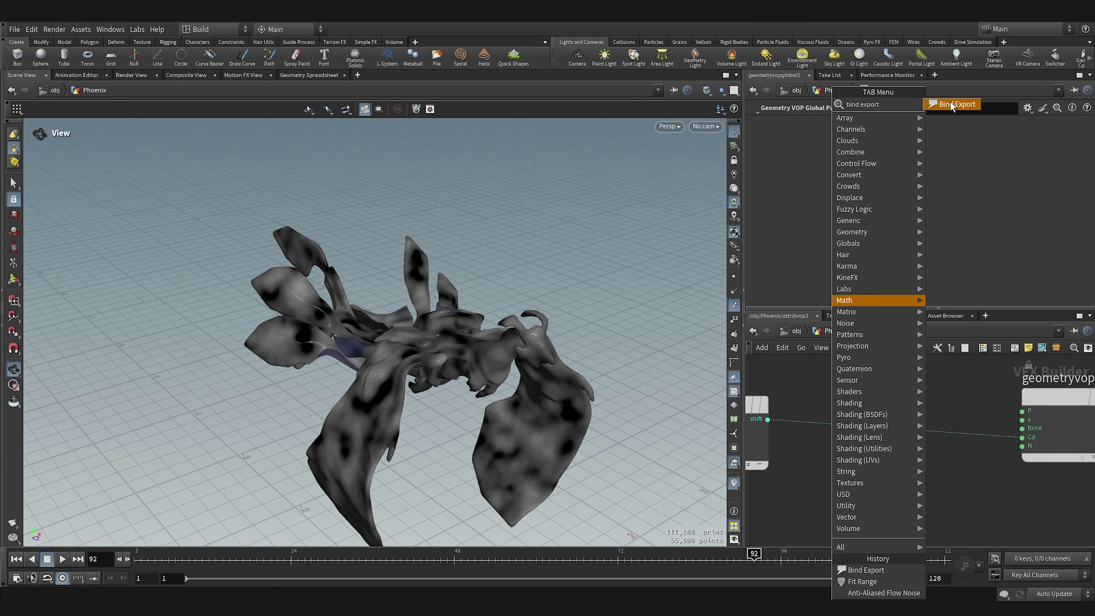
click(952, 106)
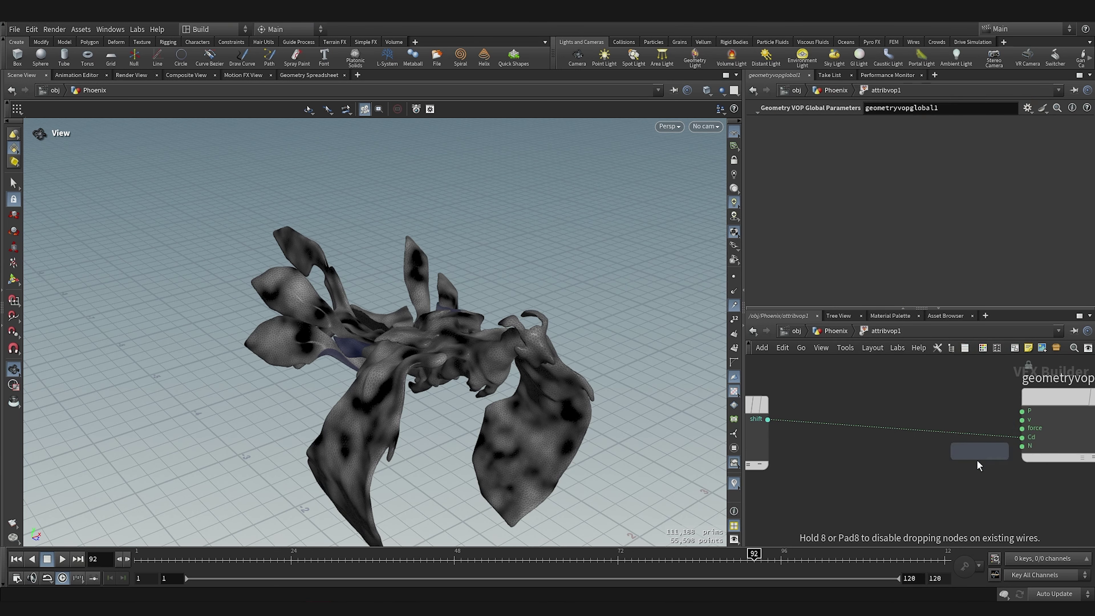
click(892, 476)
mouse_move(890, 472)
mouse_down()
mouse_move(892, 480)
mouse_move(894, 458)
mouse_up()
drag(764, 422, 894, 474)
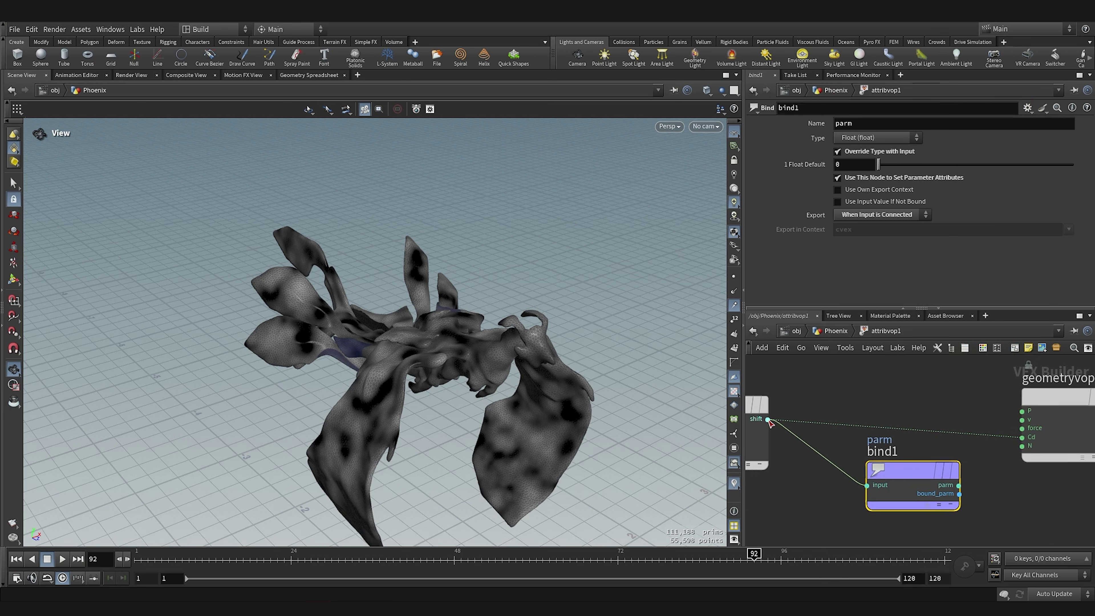
- Remove the separate wire into bind1 and insert the node on the connection between fit1 and geometryvopoutput1's Cd input
middle_drag(796, 397, 876, 402)
drag(966, 471, 917, 466)
click(850, 447)
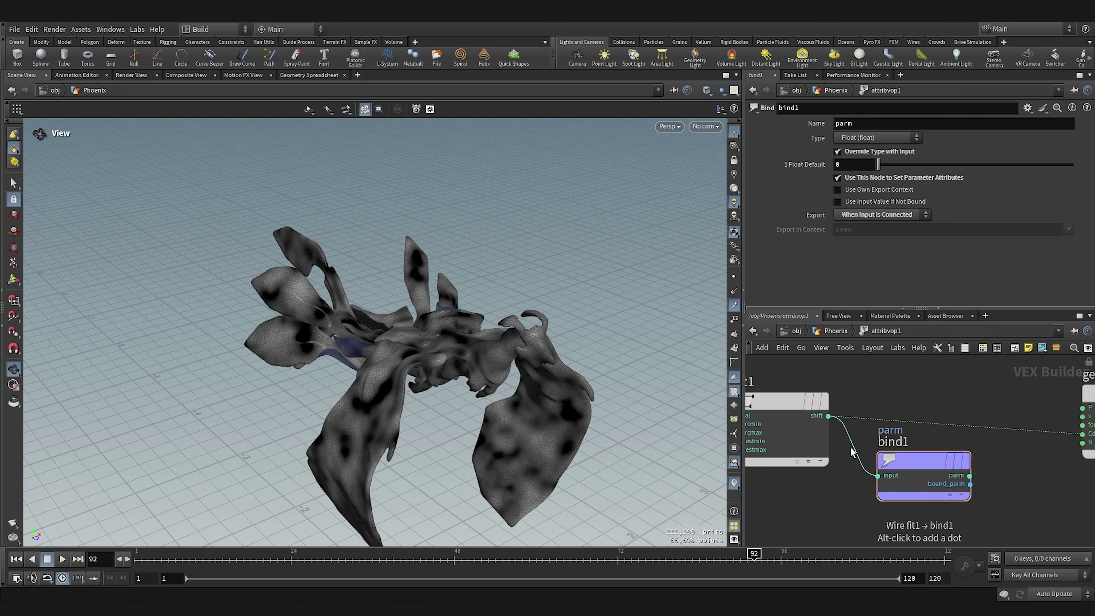
key(Delete)
drag(928, 463, 925, 422)
middle_drag(878, 387, 830, 416)
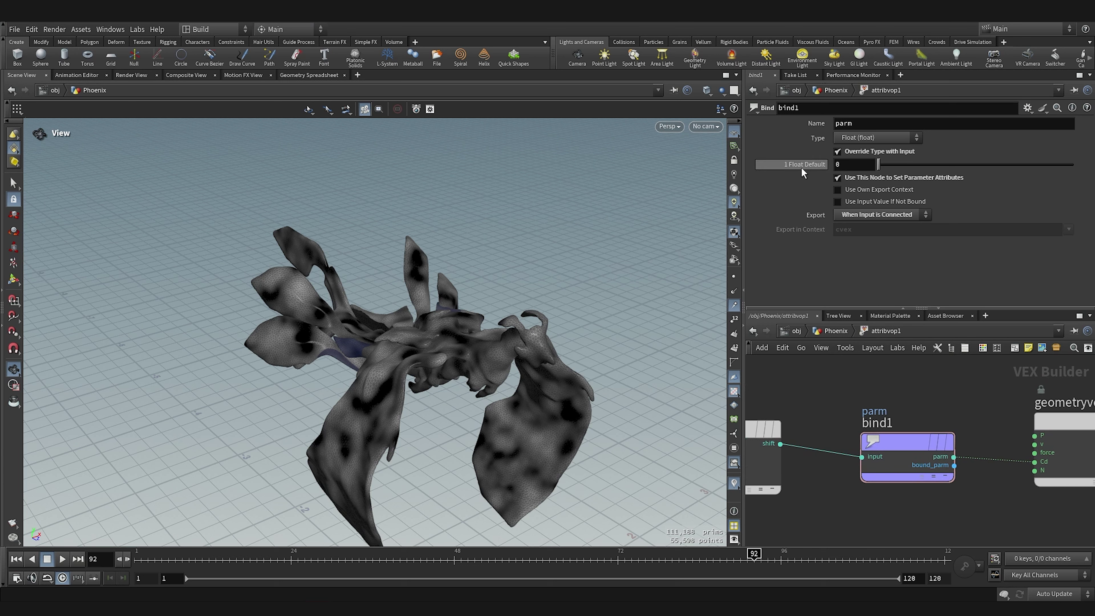
- Name the bind1 export density, return to the Phoenix network, and check the attribute in the geometry spreadsheet
double_click(860, 123)
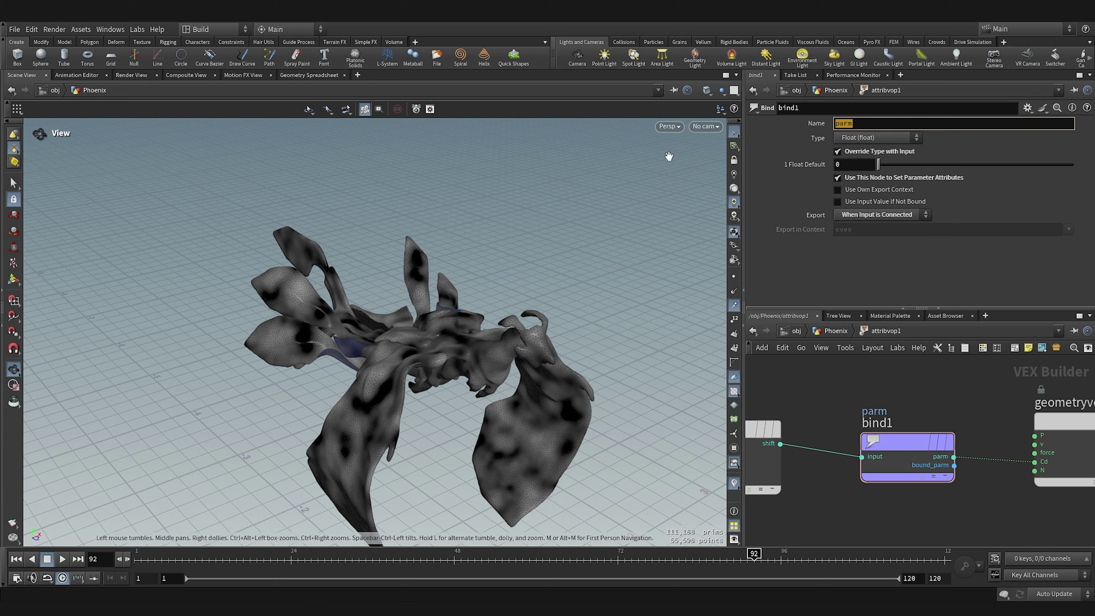
text(dessit)
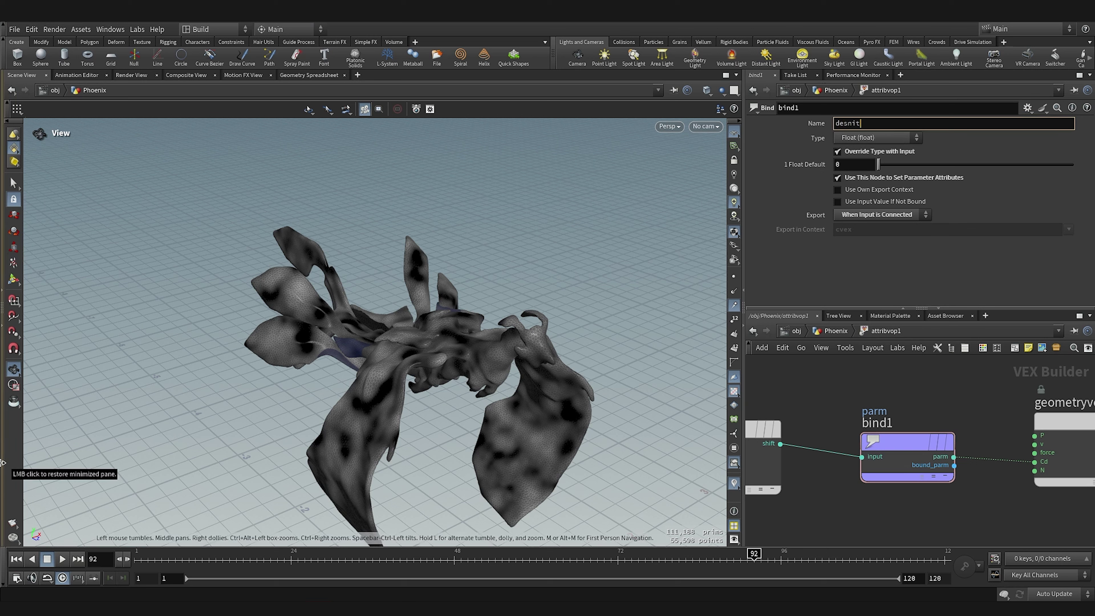
text(y)
key(Return)
key(u)
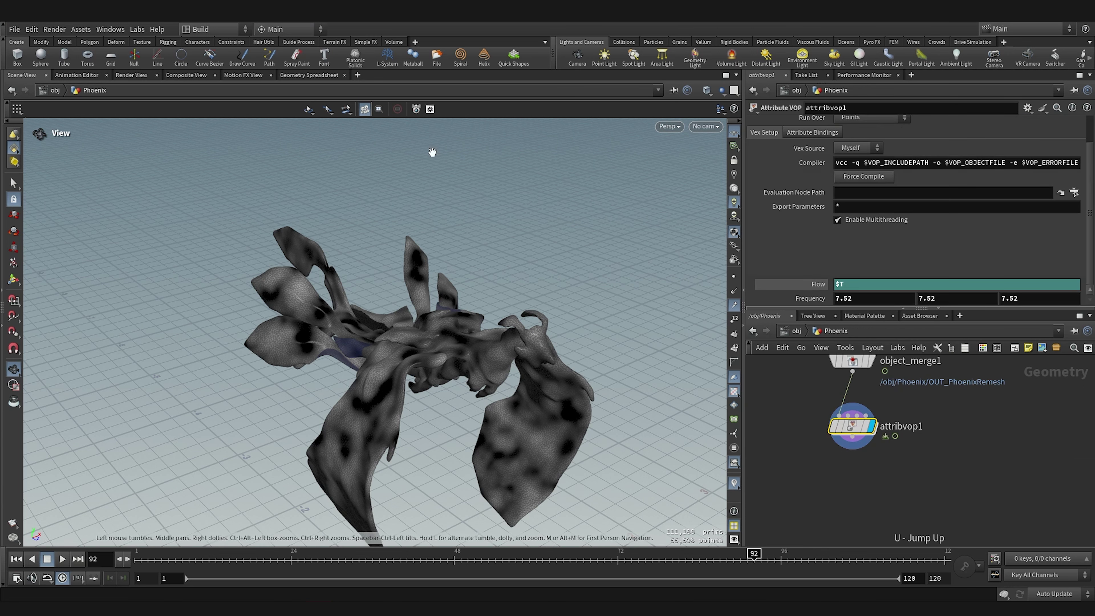
click(324, 74)
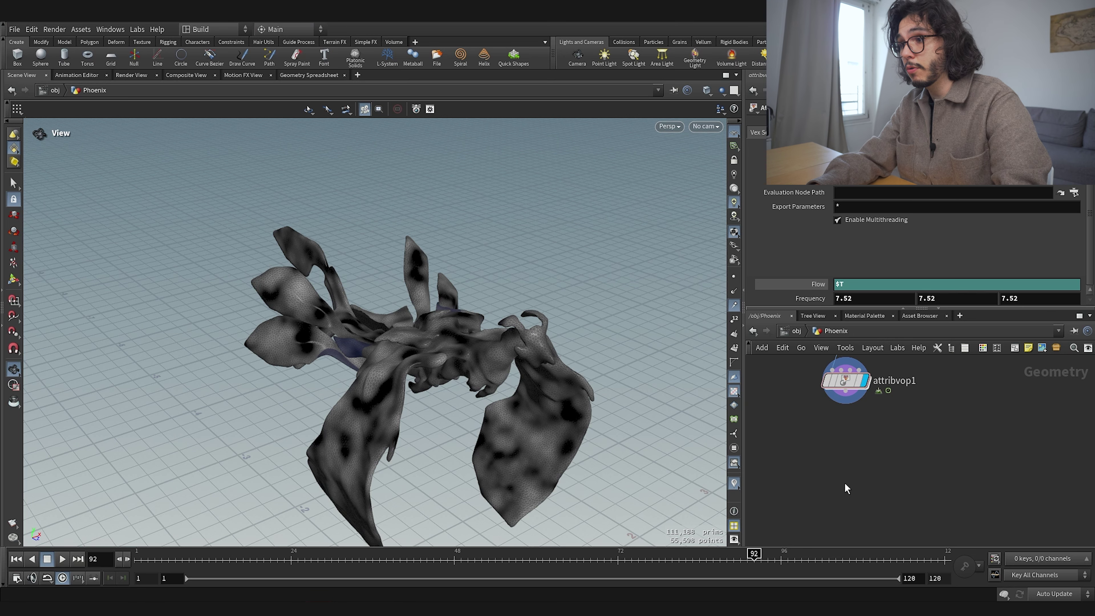
- Add a Volume Rasterize Attributes node below attribvop1, connect it to attribvop1's output, and display it
key(Tab)
text(volume ras)
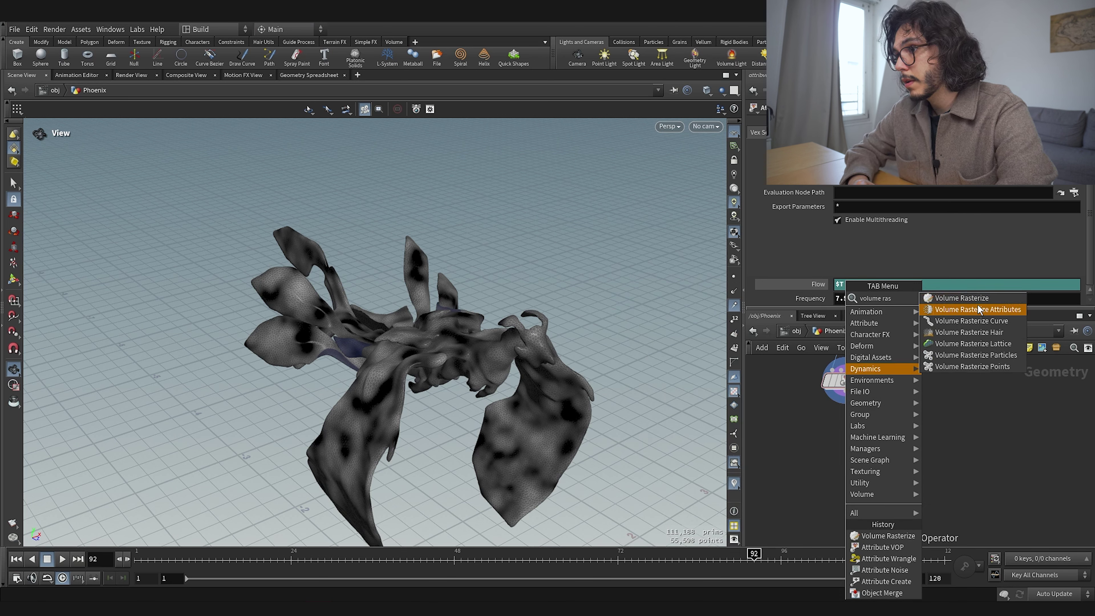
click(979, 311)
click(835, 447)
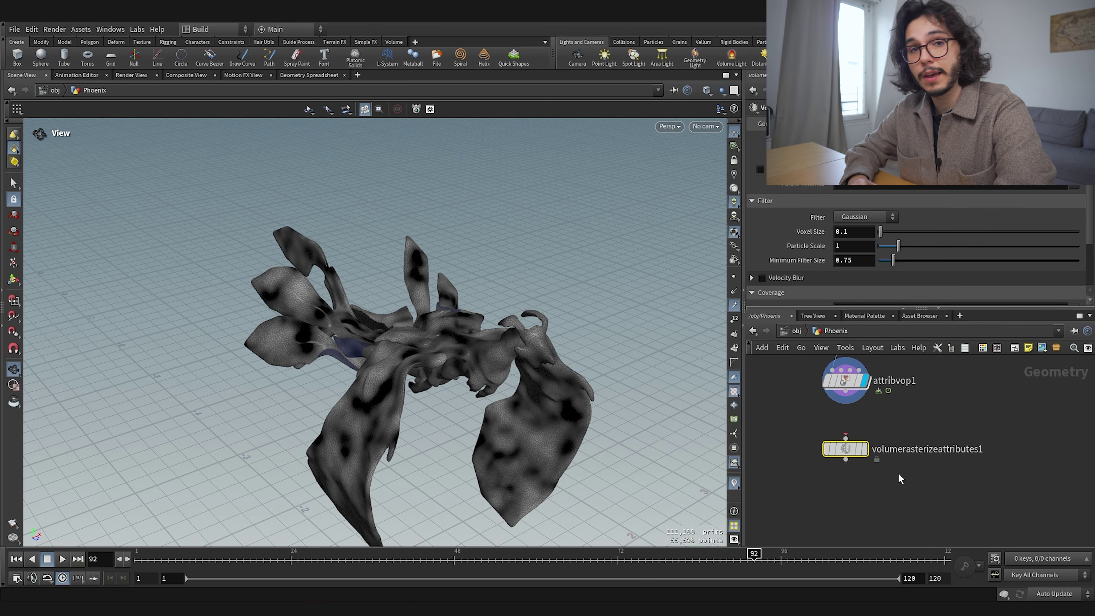
drag(846, 403, 846, 437)
click(864, 451)
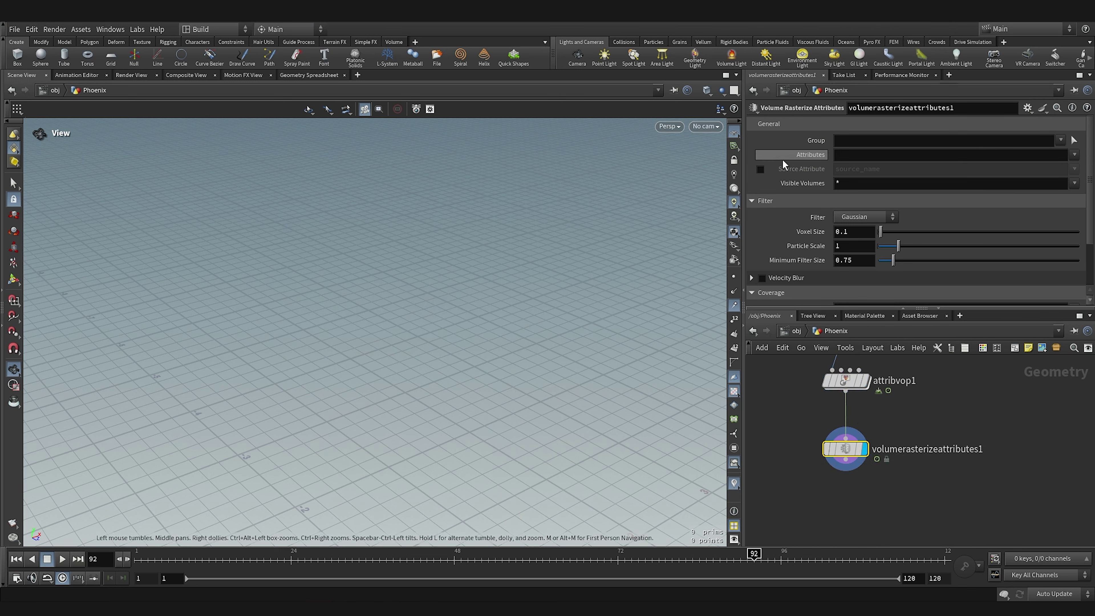
- Choose density as the attribute for volumerasterizeattributes1 to rasterize, and view the whole volume
click(1076, 156)
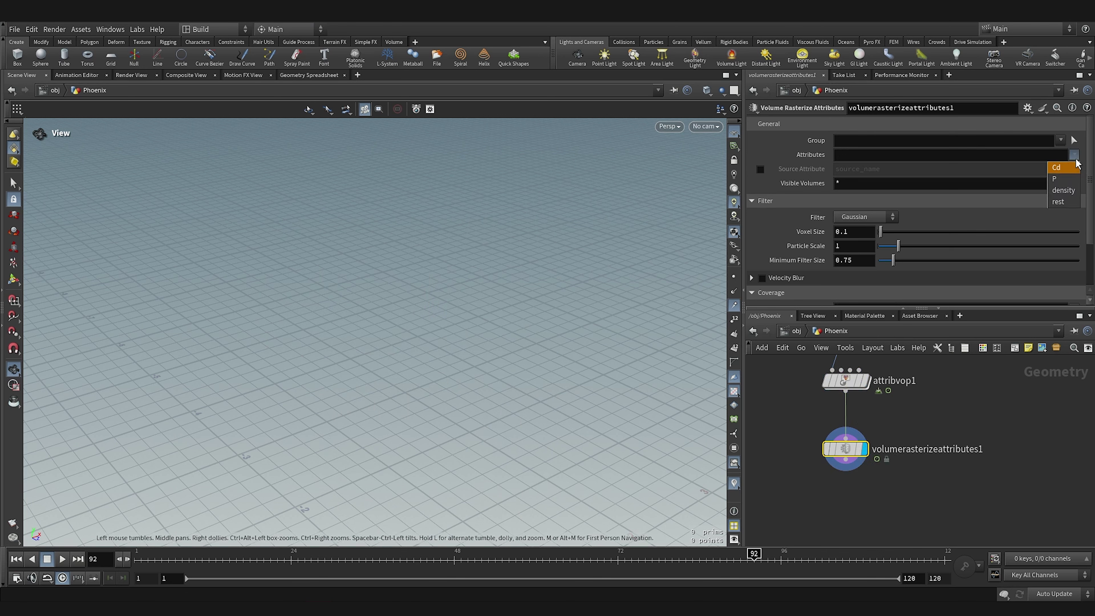
click(1064, 183)
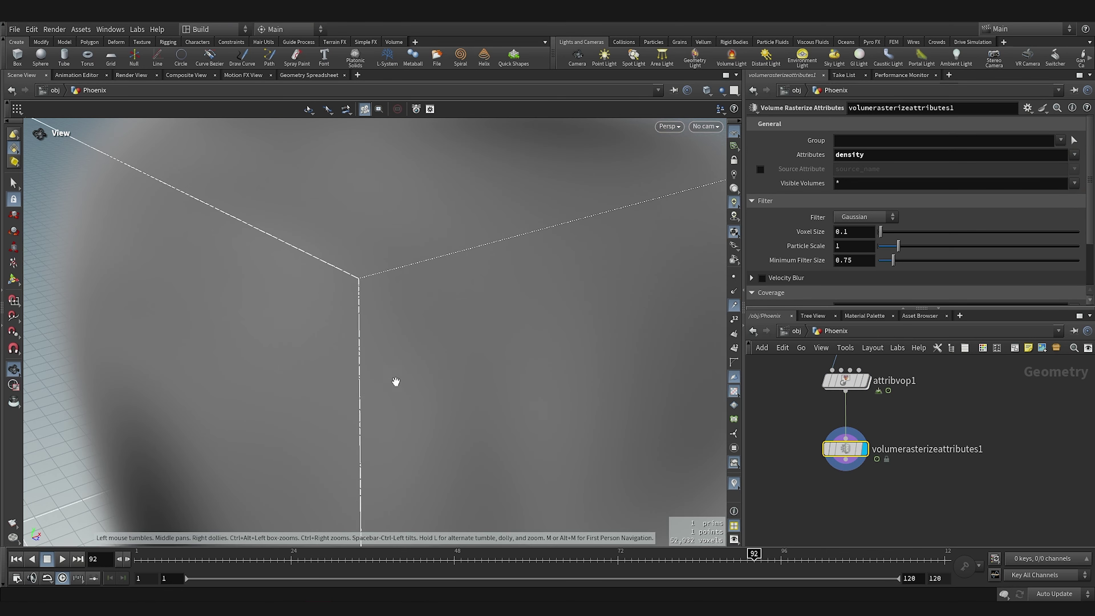
scroll(446, 329, down, 10)
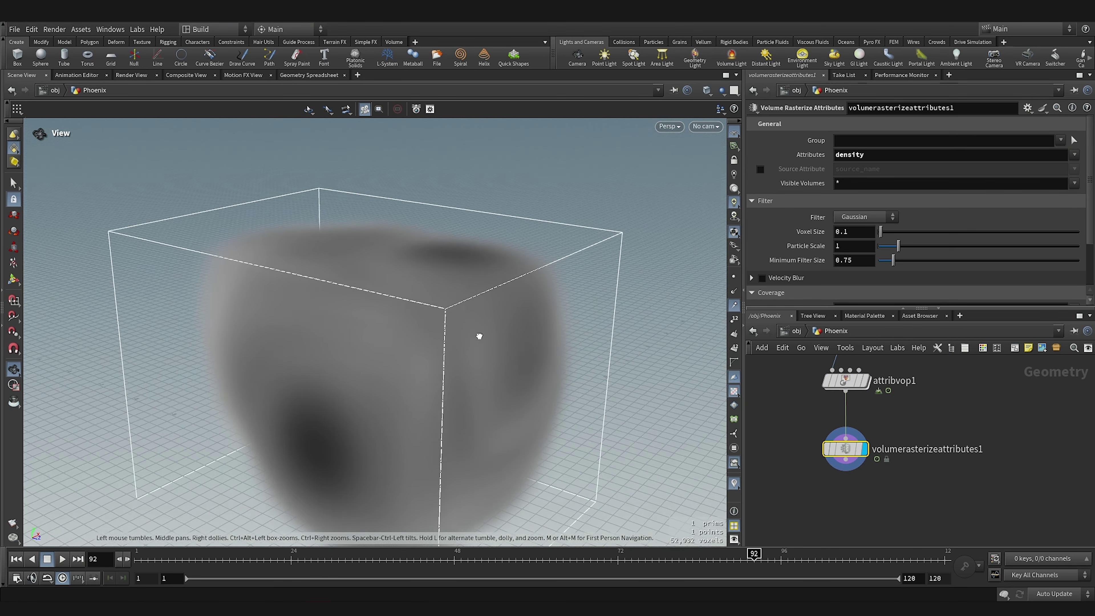
drag(416, 382, 424, 335)
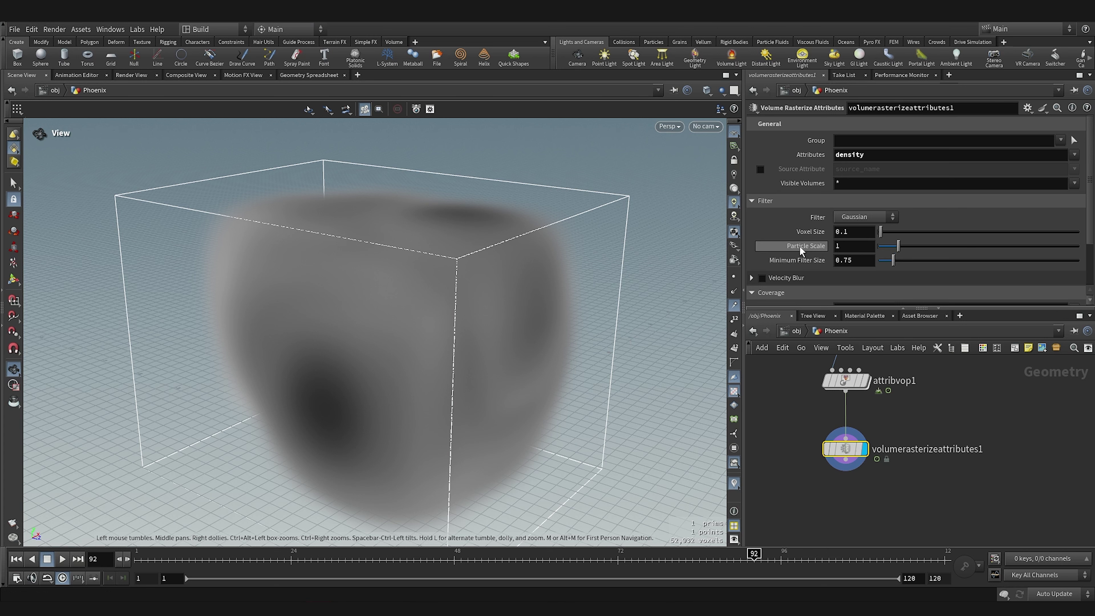
- Try Particle Scale values of 0.5 and 0.2 on volumerasterizeattributes1
click(850, 245)
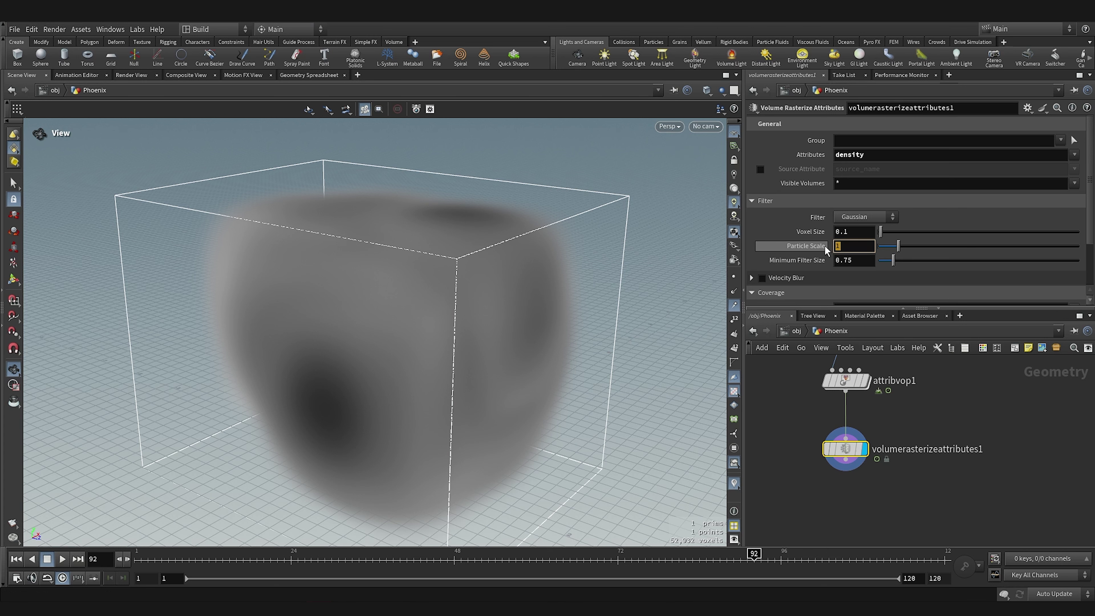
text(0.5)
key(Return)
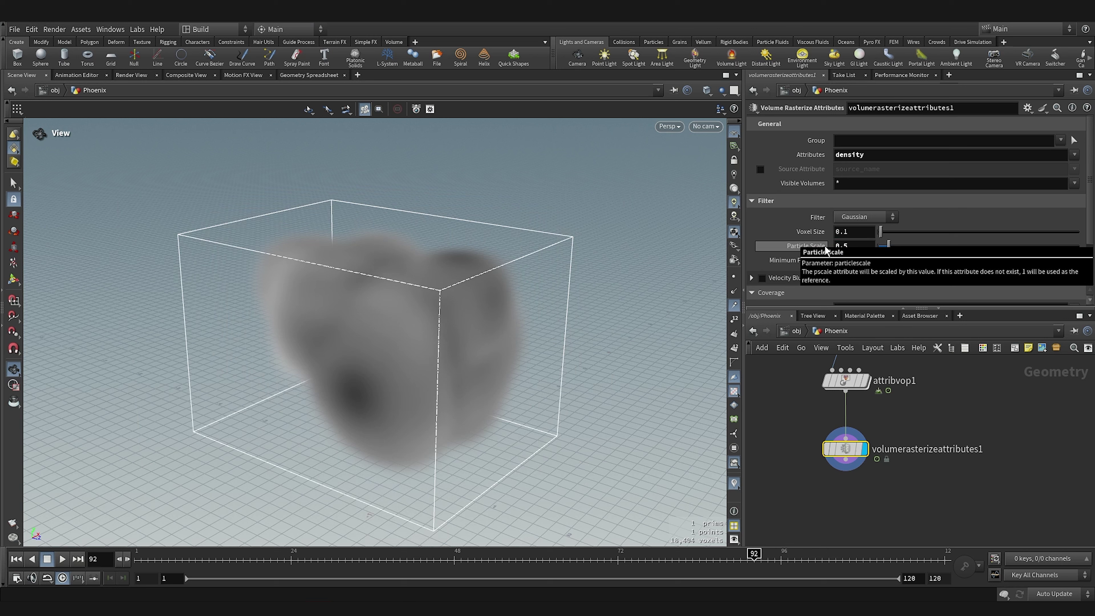
drag(842, 245, 841, 245)
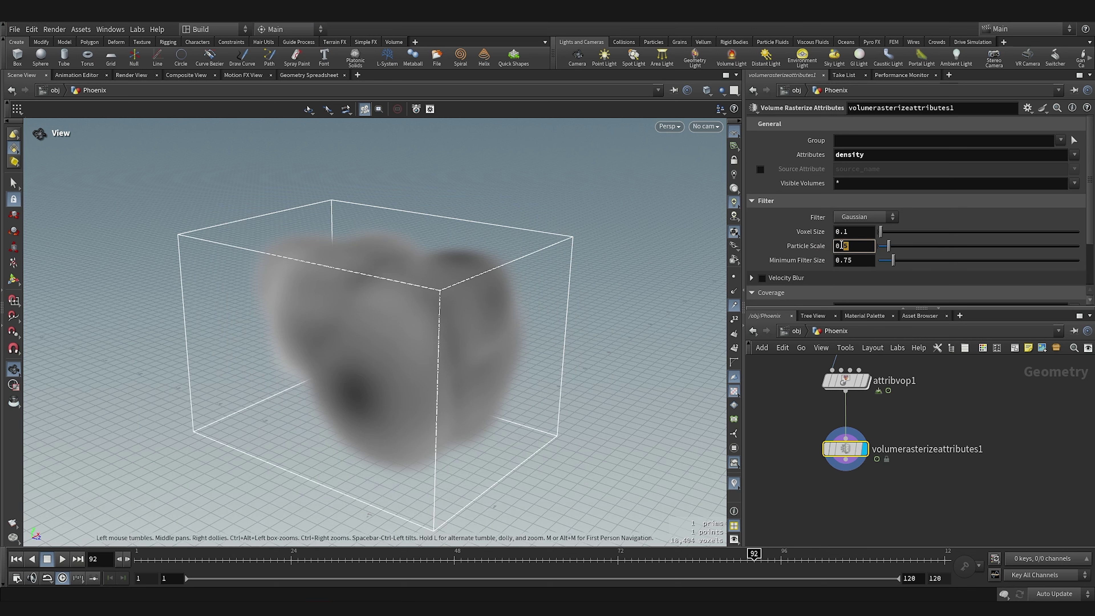
text(2)
key(Return)
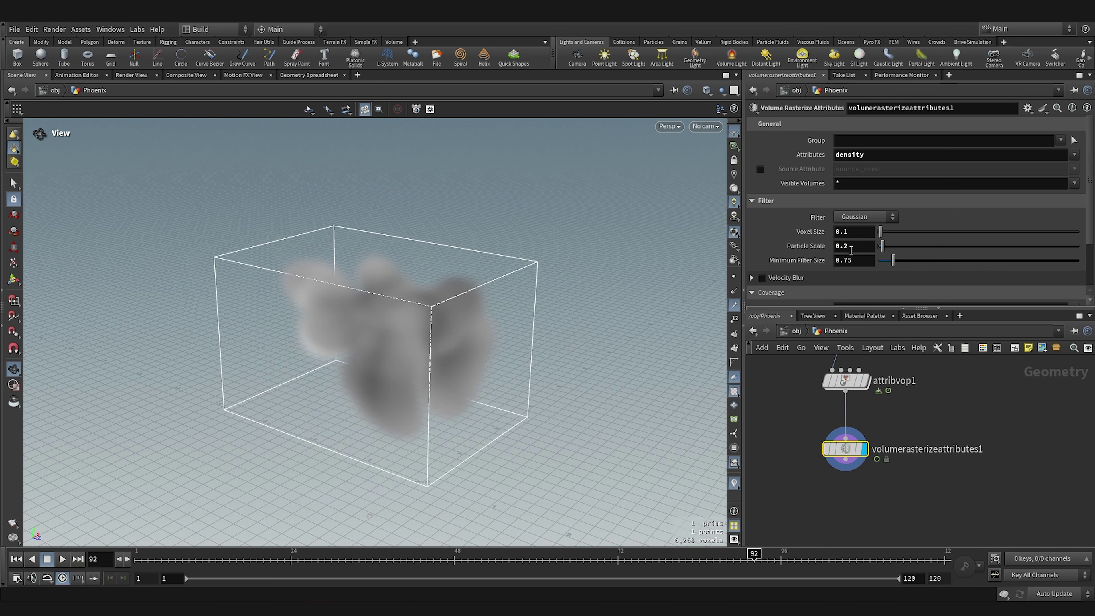
- Try a Particle Scale of 0.1 on volumerasterizeattributes1 and inspect the volume up close
click(844, 245)
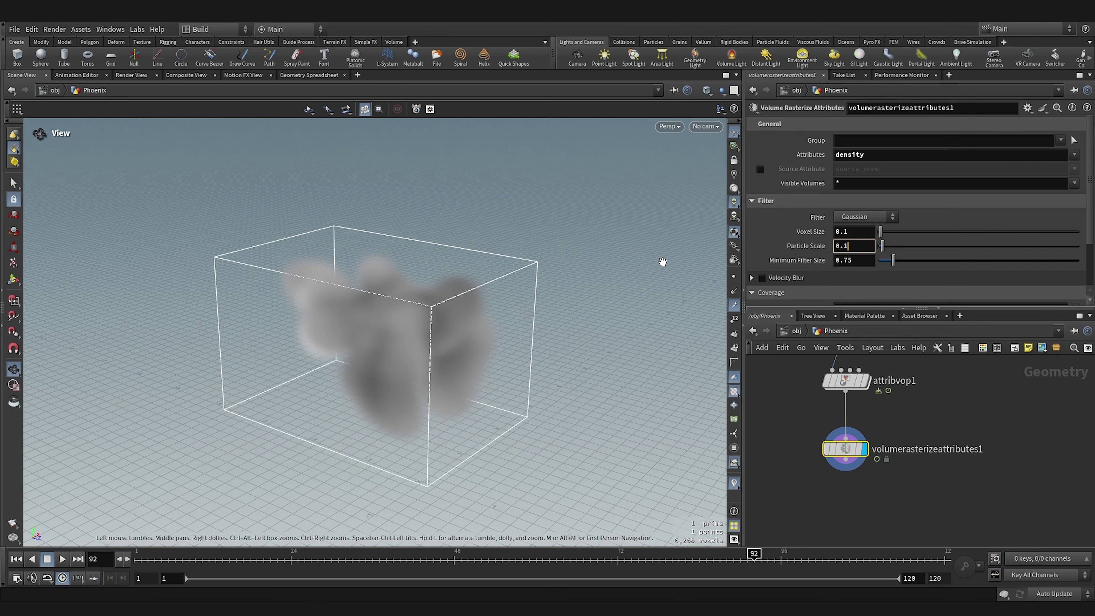
text(1)
key(Return)
drag(339, 352, 384, 303)
scroll(383, 303, up, 10)
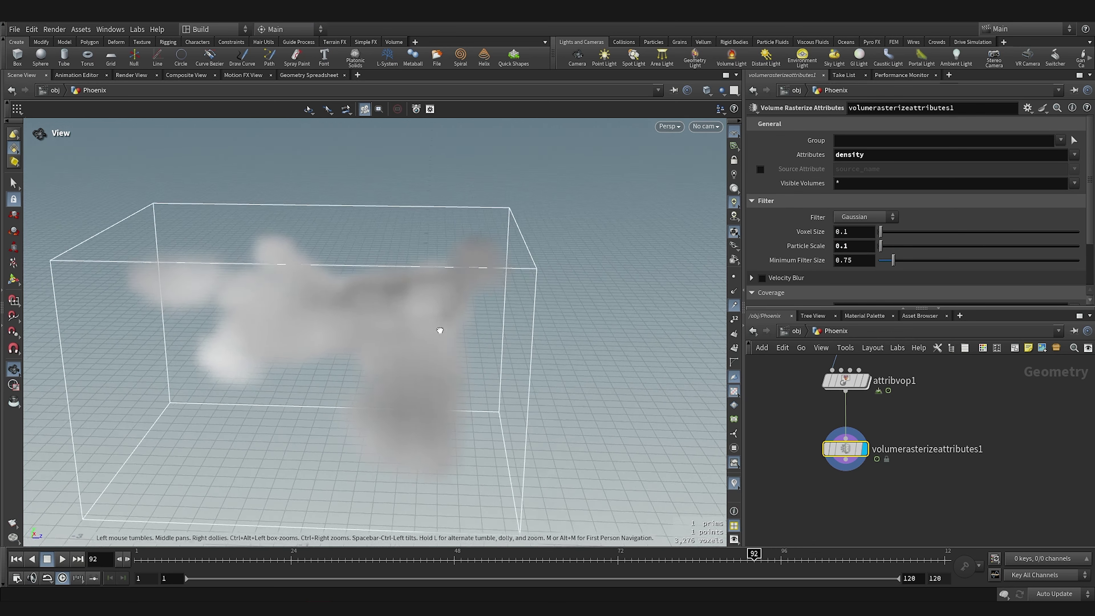
scroll(396, 313, up, 3)
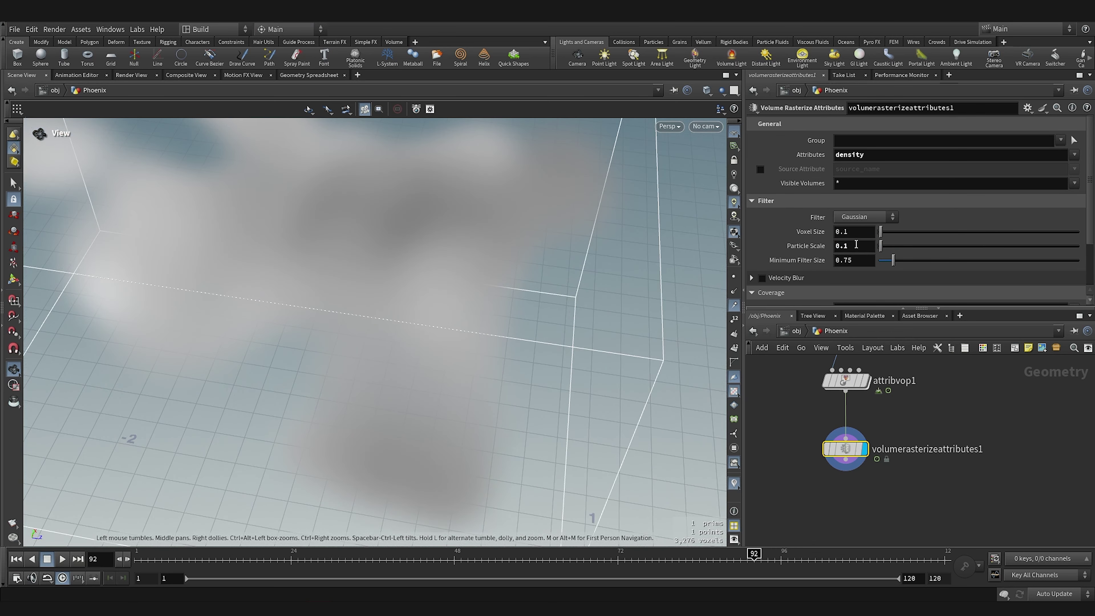
- Set volumerasterizeattributes1's Particle Scale to 0.05
double_click(845, 245)
text(05)
key(Return)
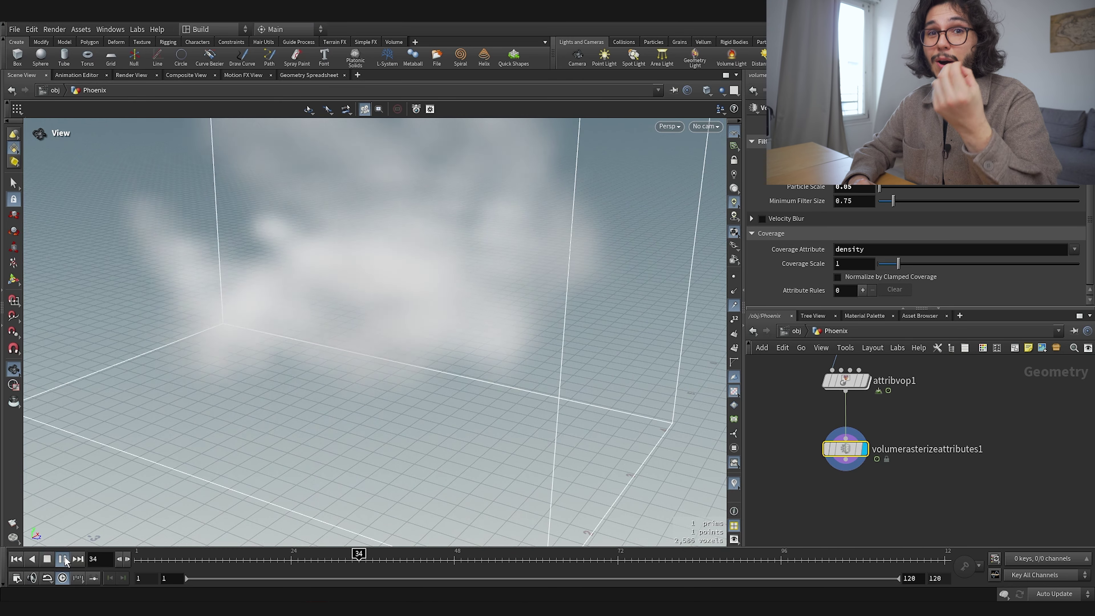
- Set volumerasterizeattributes1's Voxel Size to 0.05 and inspect the refined volume
click(844, 173)
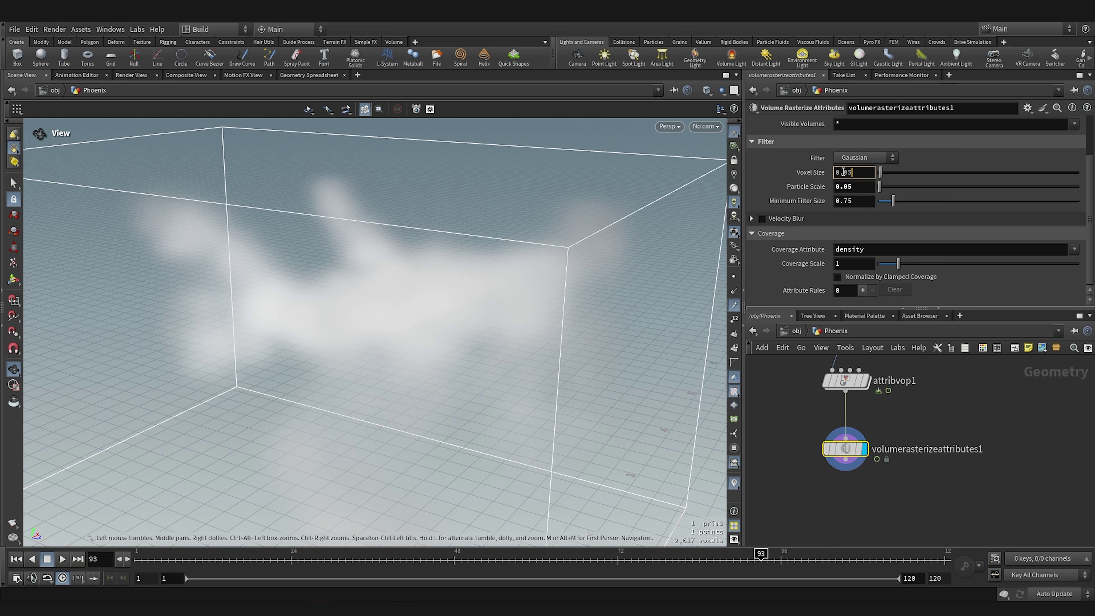
text(0.05)
key(Return)
drag(550, 226, 434, 297)
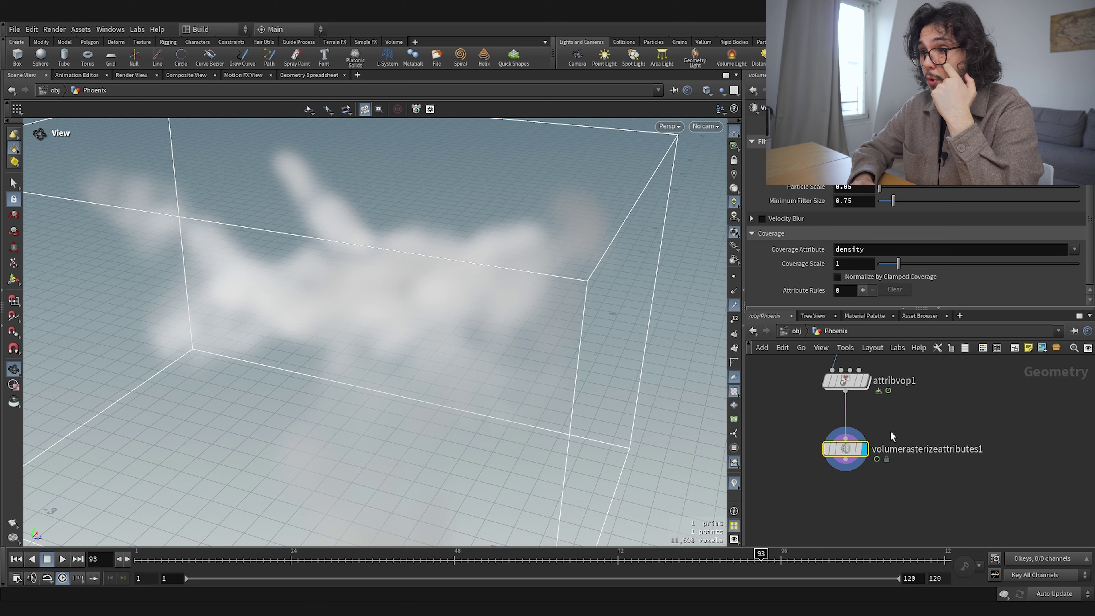
- Insert a Trail node between attribvop1 and volumerasterizeattributes1
drag(856, 437, 856, 469)
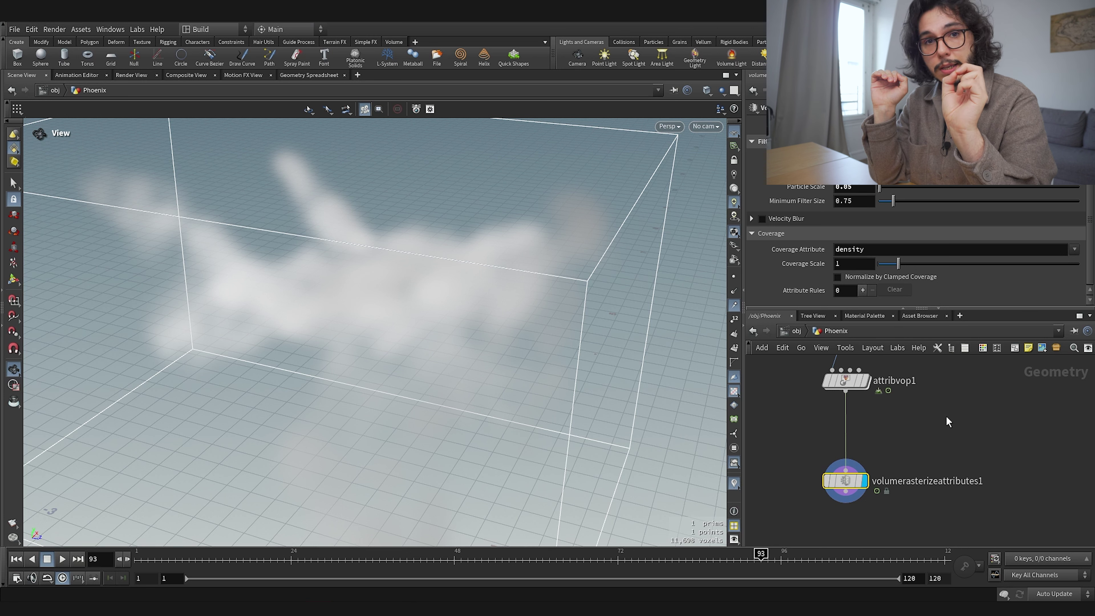
middle_drag(894, 453, 907, 464)
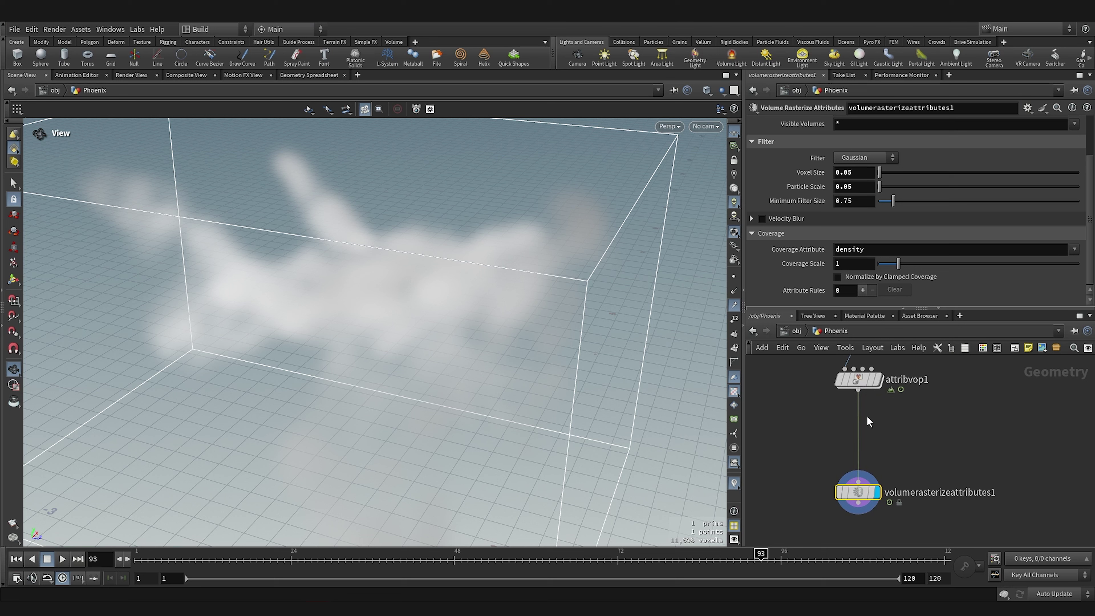
key(Tab)
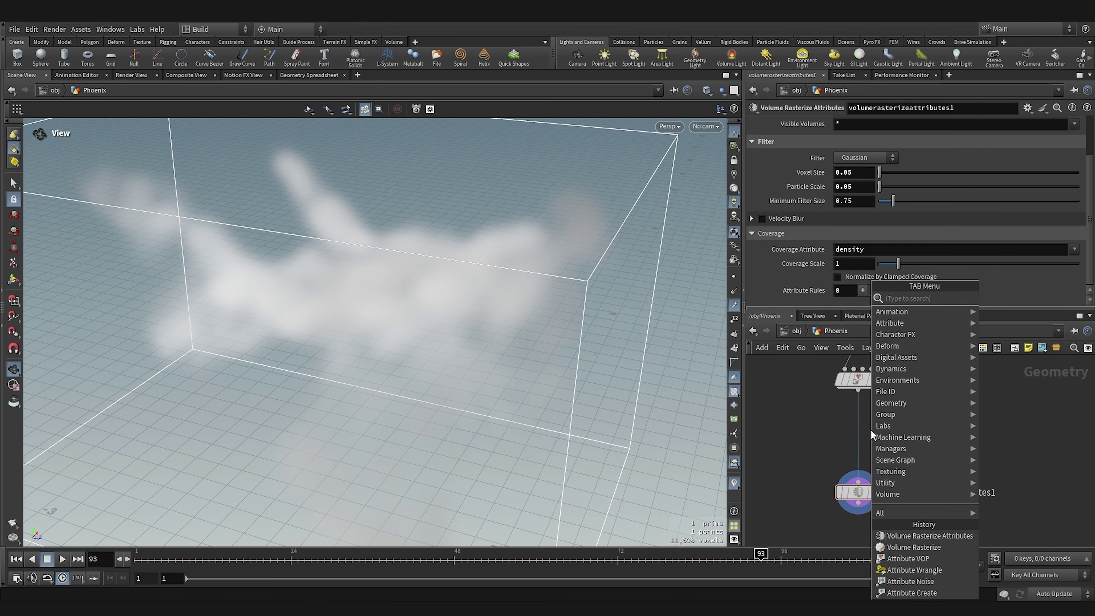
text(trail)
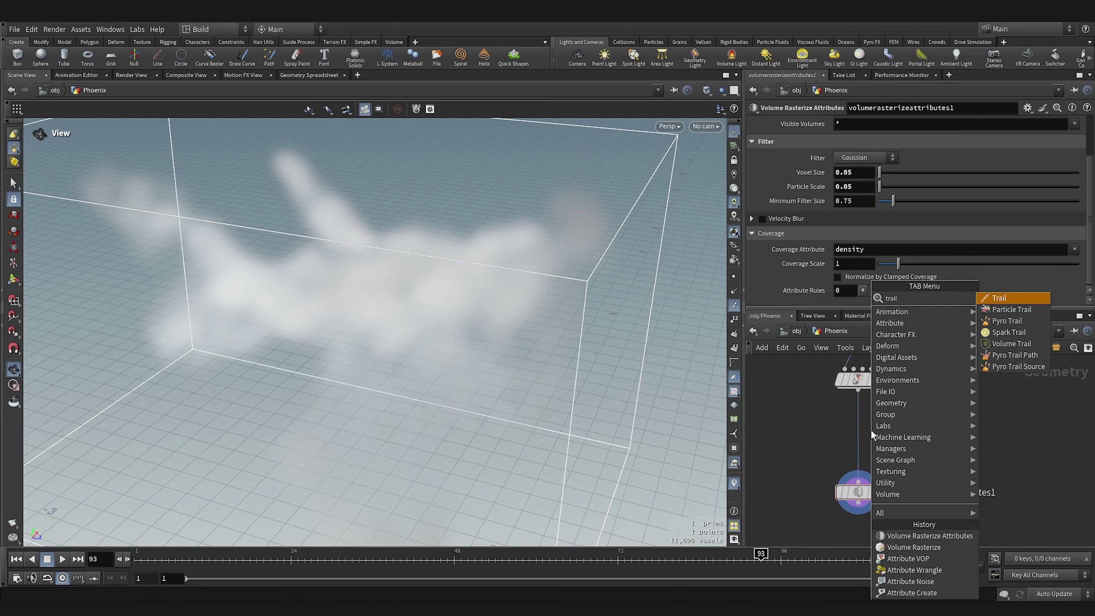
click(1000, 297)
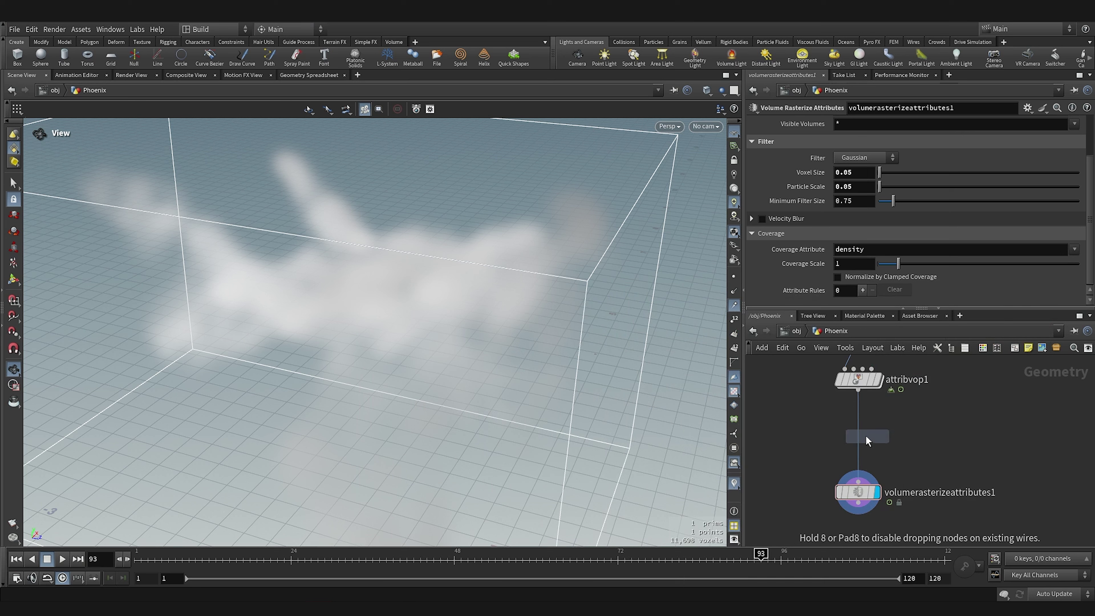
click(859, 427)
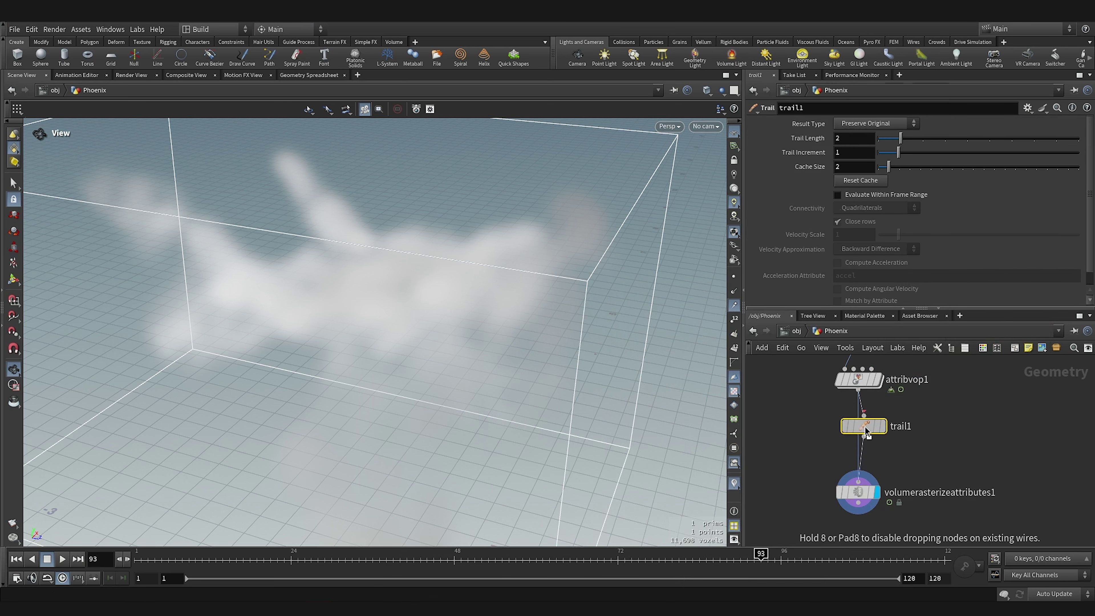
- Compare attribvop1 with trail1 in the viewport and set trail1's Result Type to Compute Velocity
click(878, 382)
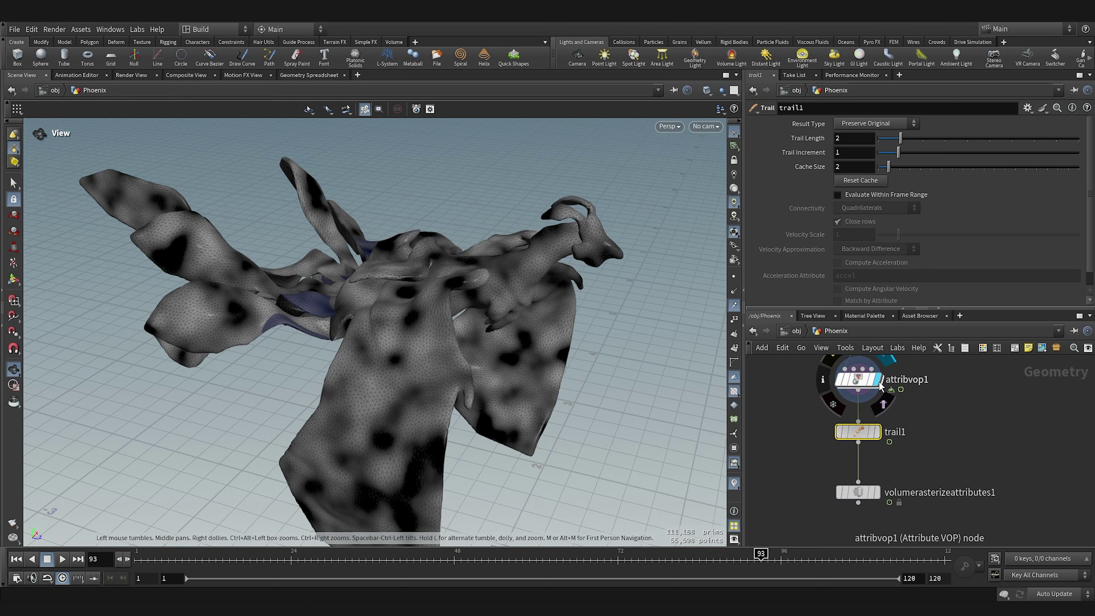
click(878, 432)
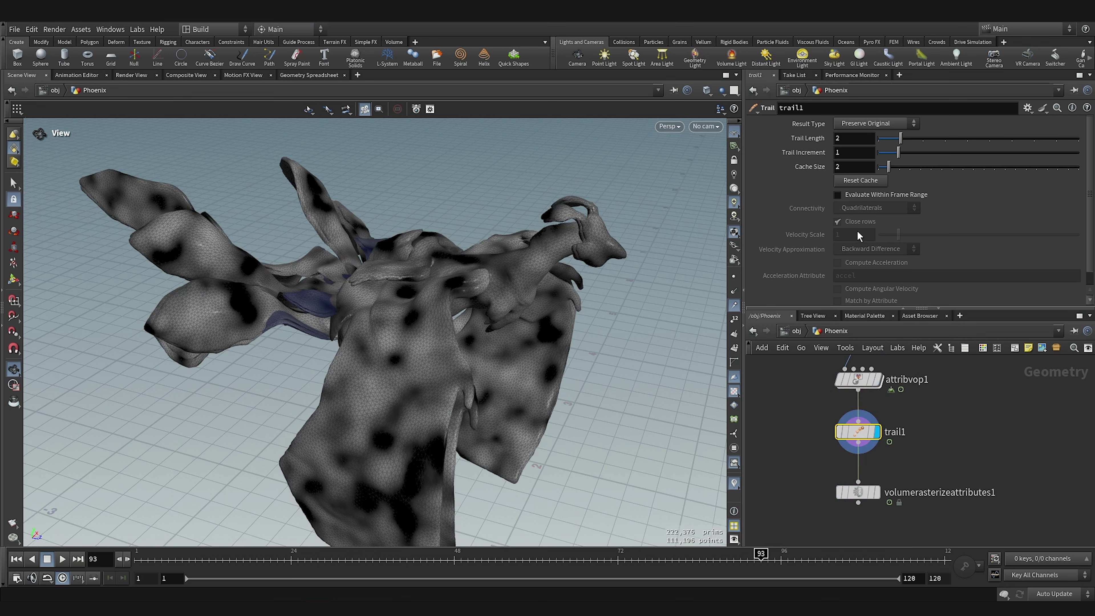
click(855, 125)
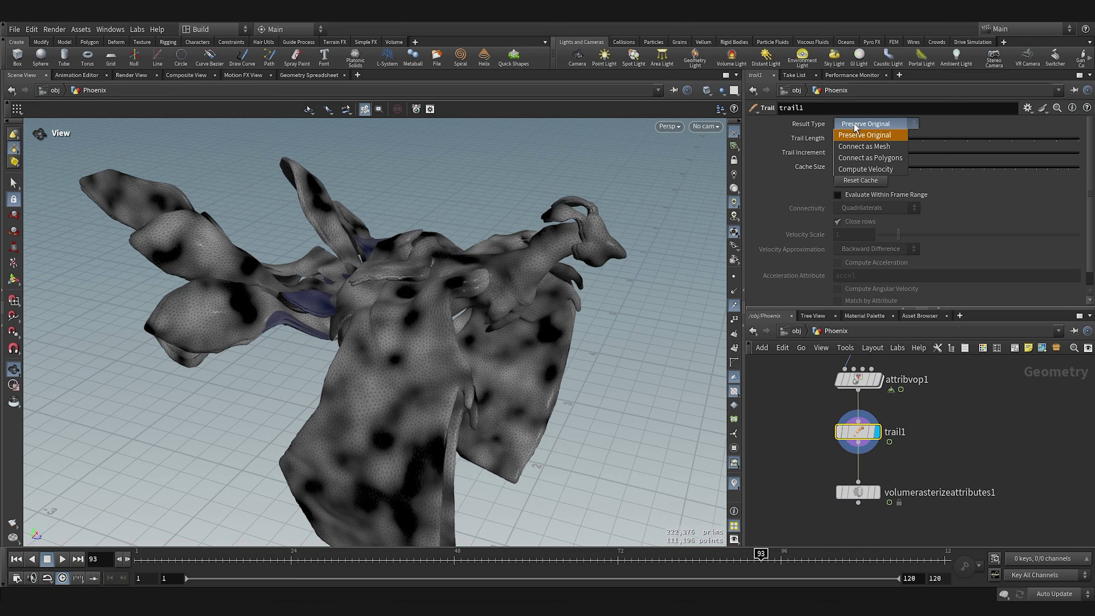
click(862, 170)
- Display the point trails temporarily and inspect the velocity vectors on the phoenix at frame 44
drag(509, 302, 423, 272)
click(734, 305)
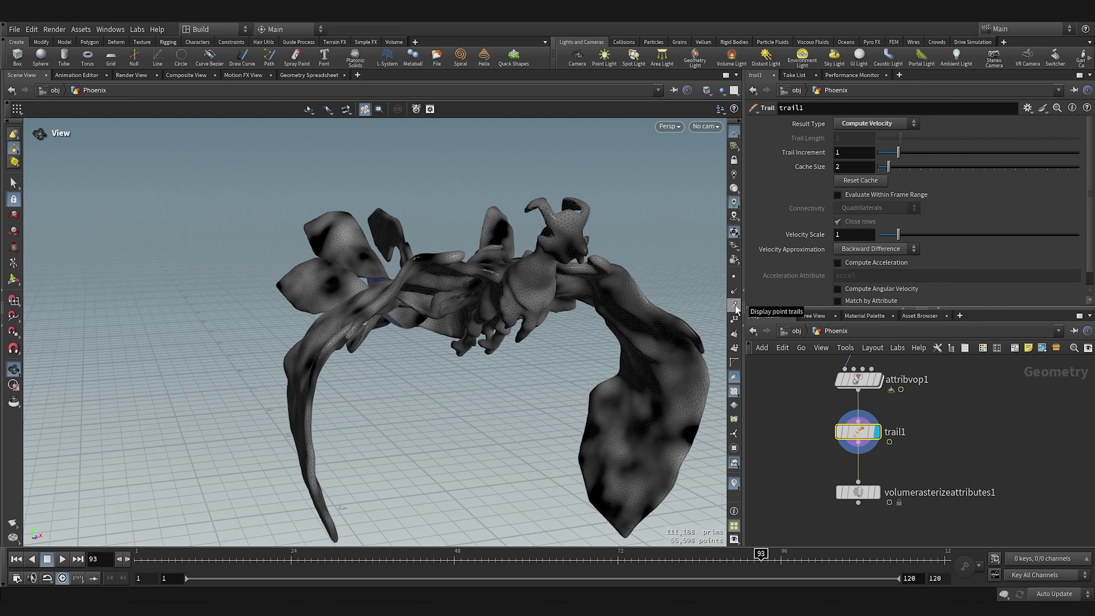
click(735, 306)
drag(500, 389, 481, 358)
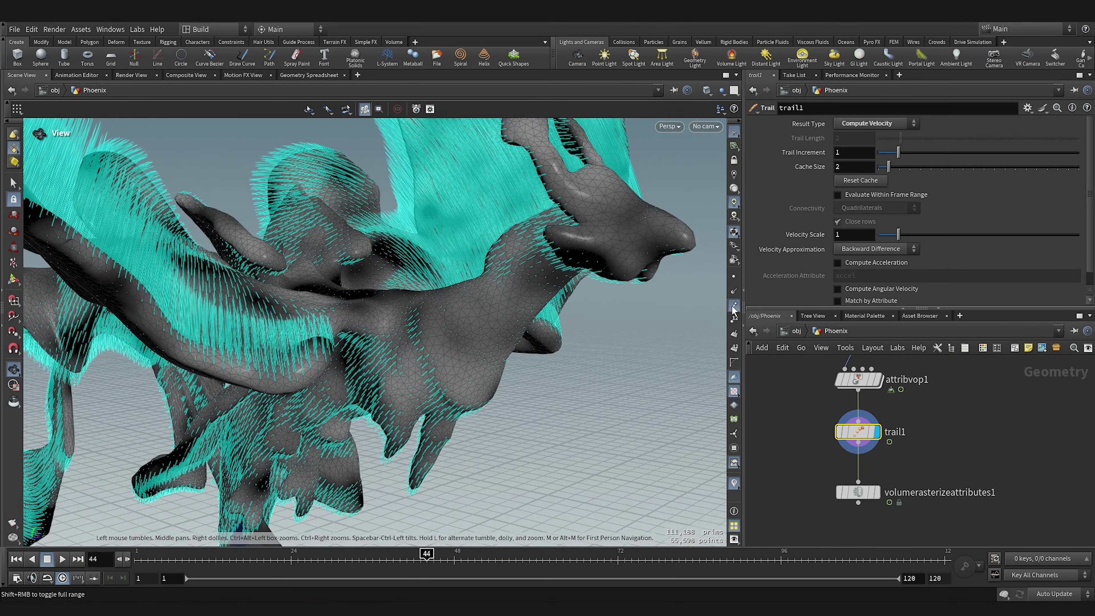
click(735, 306)
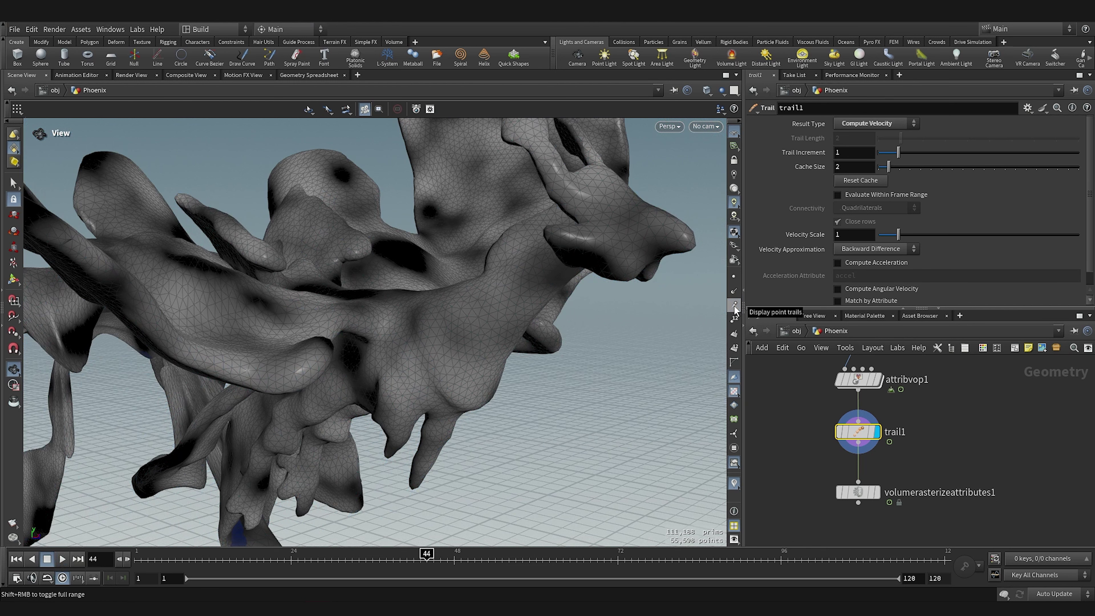
- Display volumerasterizeattributes1 and add v to its Attributes alongside density
middle_drag(814, 446, 814, 425)
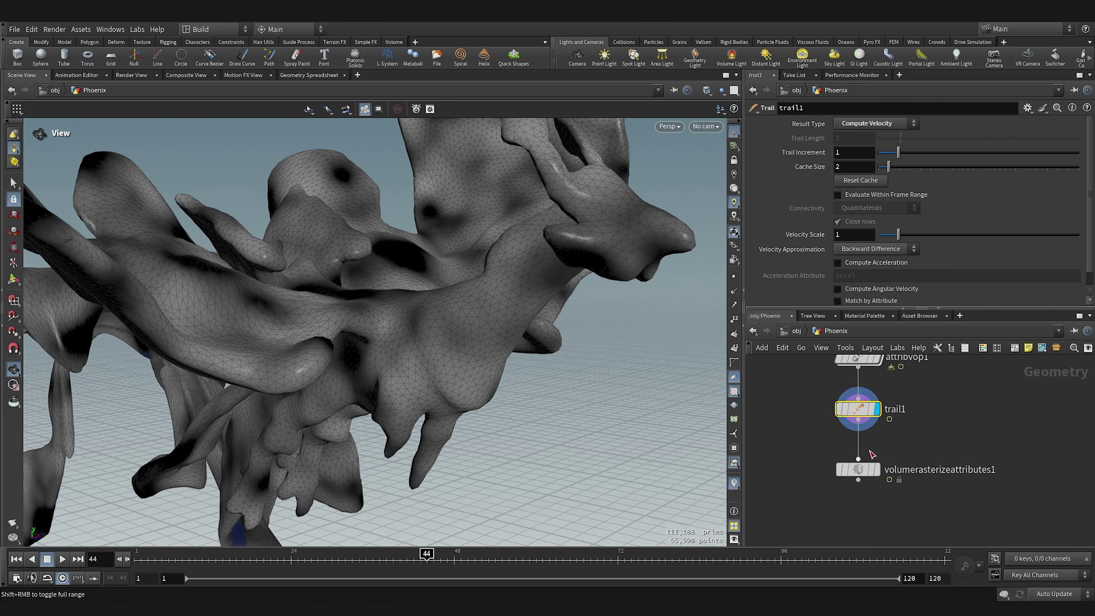
click(878, 476)
click(859, 469)
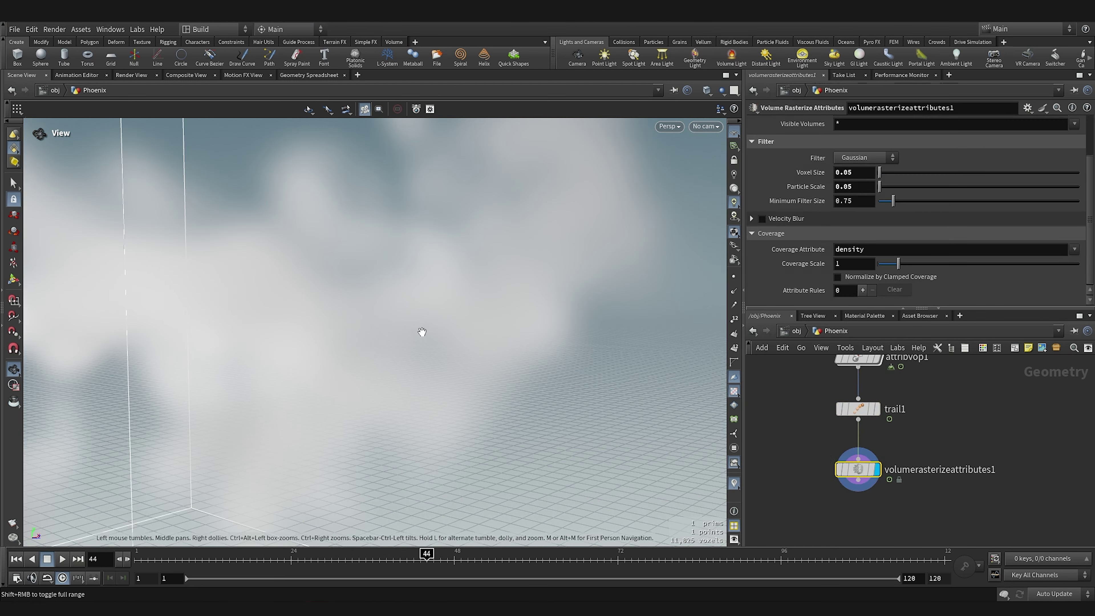
drag(429, 342, 447, 300)
scroll(810, 193, up, 3)
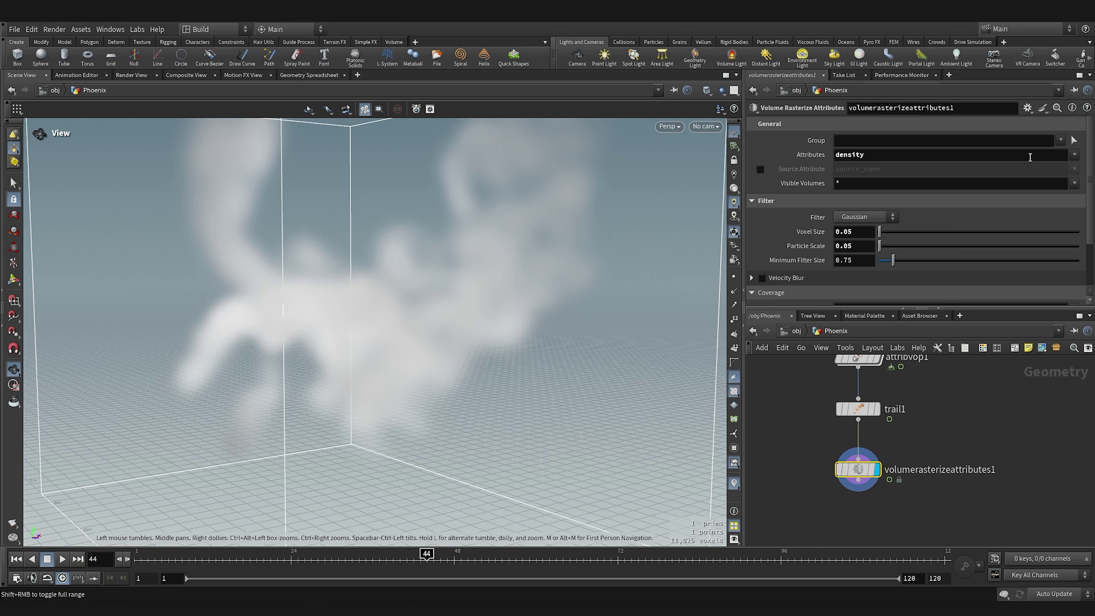
click(1074, 155)
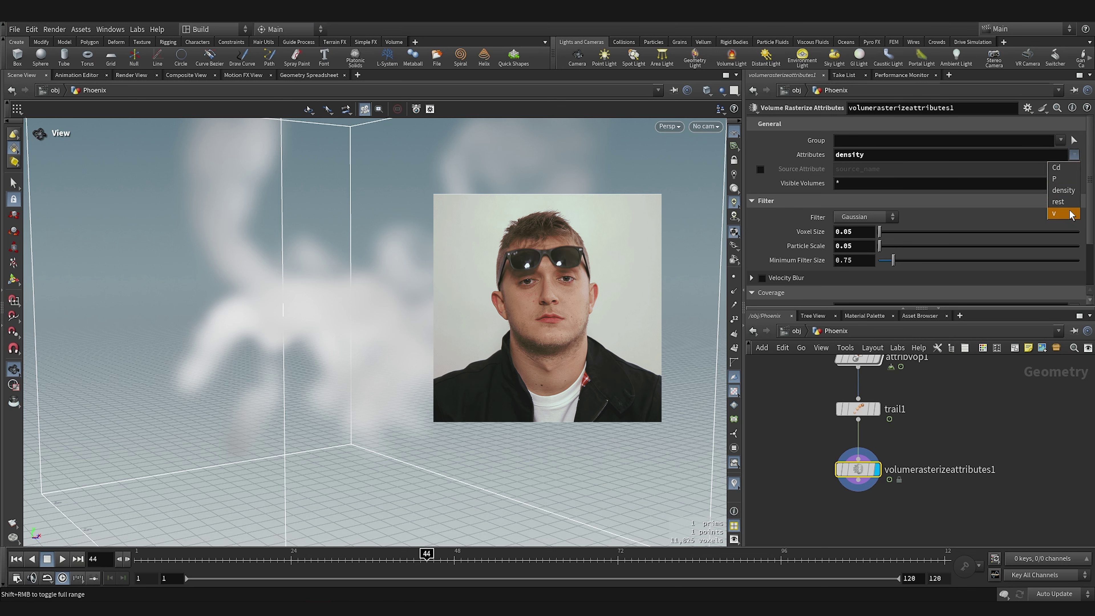
click(1069, 213)
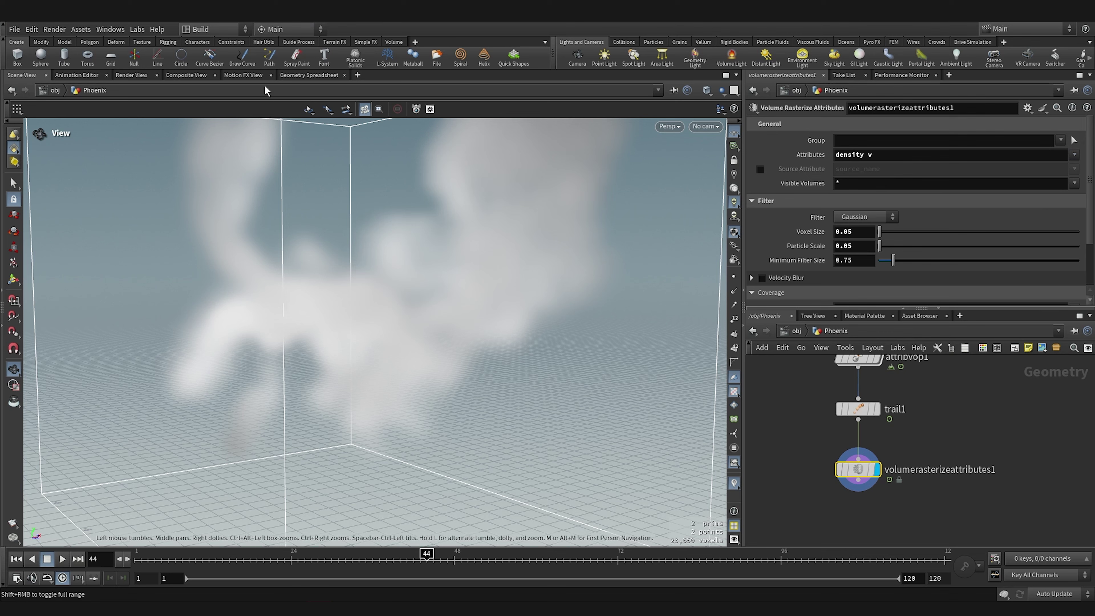
- Examine the point attributes of volumerasterizeattributes1 and trail1 in the Geometry Spreadsheet
click(302, 75)
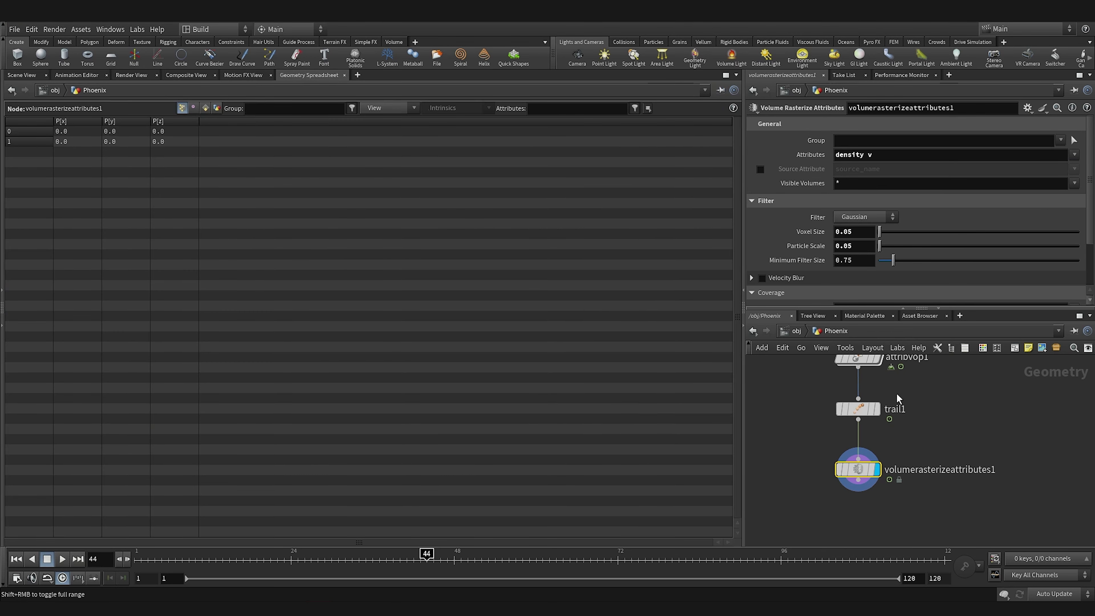
click(876, 408)
click(858, 409)
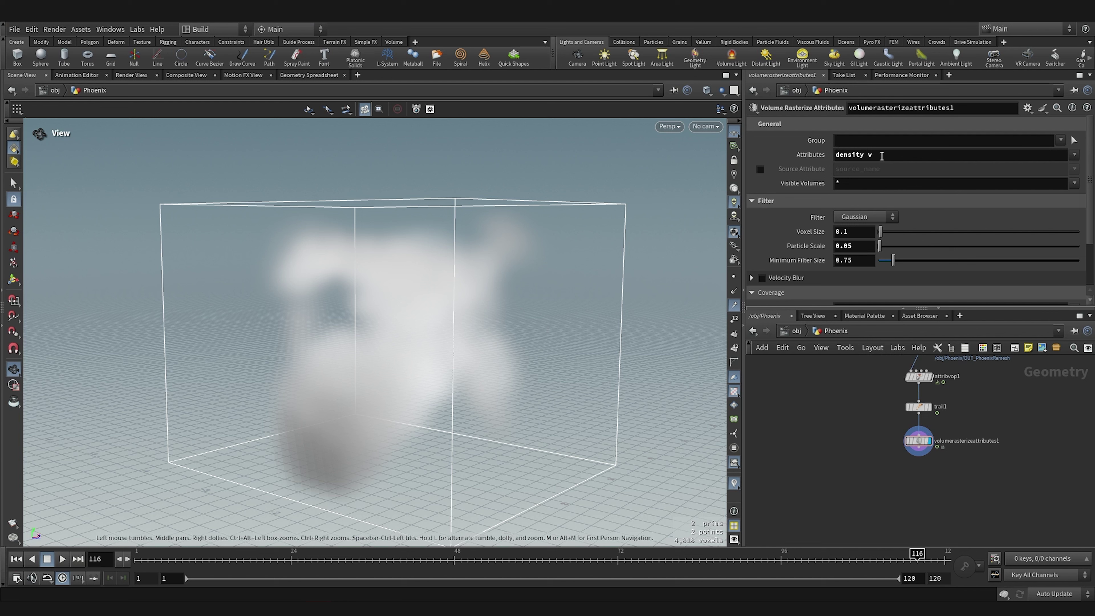
- Add a Pyro Solver node below volumerasterizeattributes1 and select it
scroll(903, 477, up, 2)
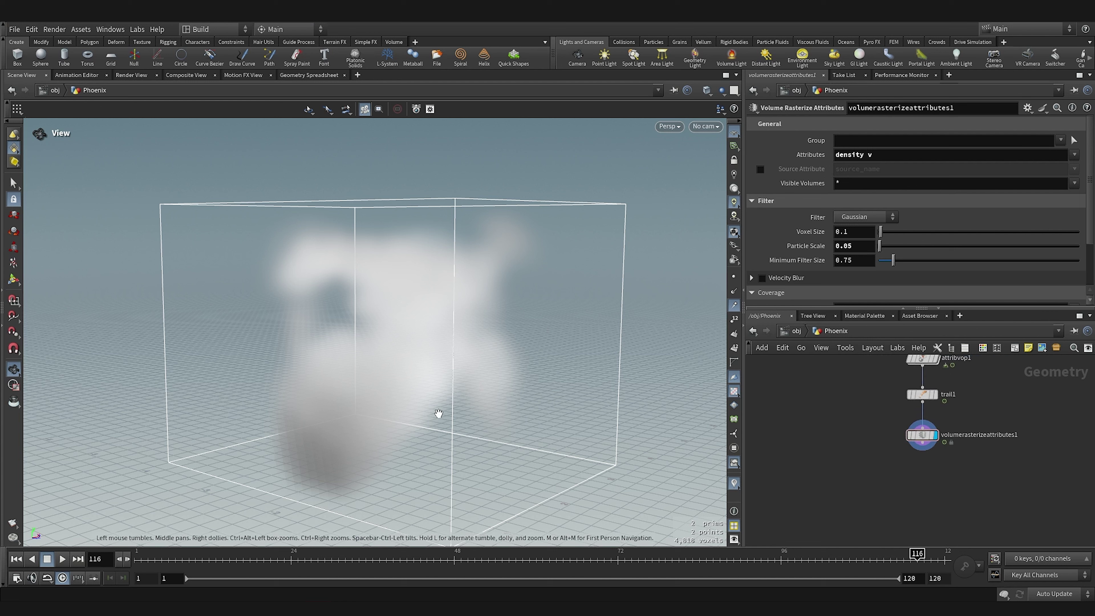
middle_drag(923, 483, 906, 448)
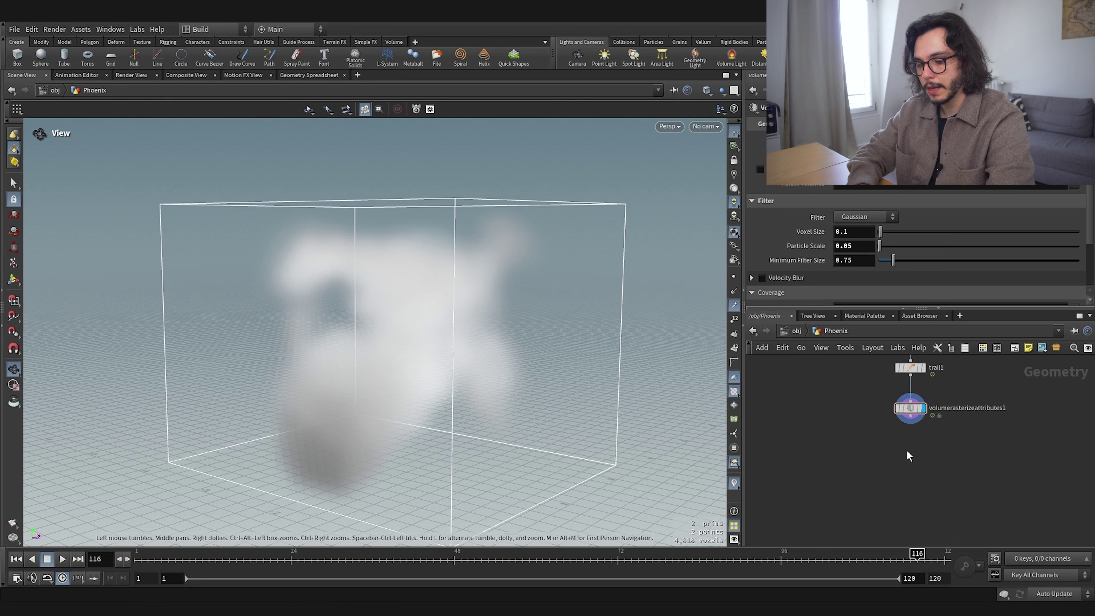
key(Tab)
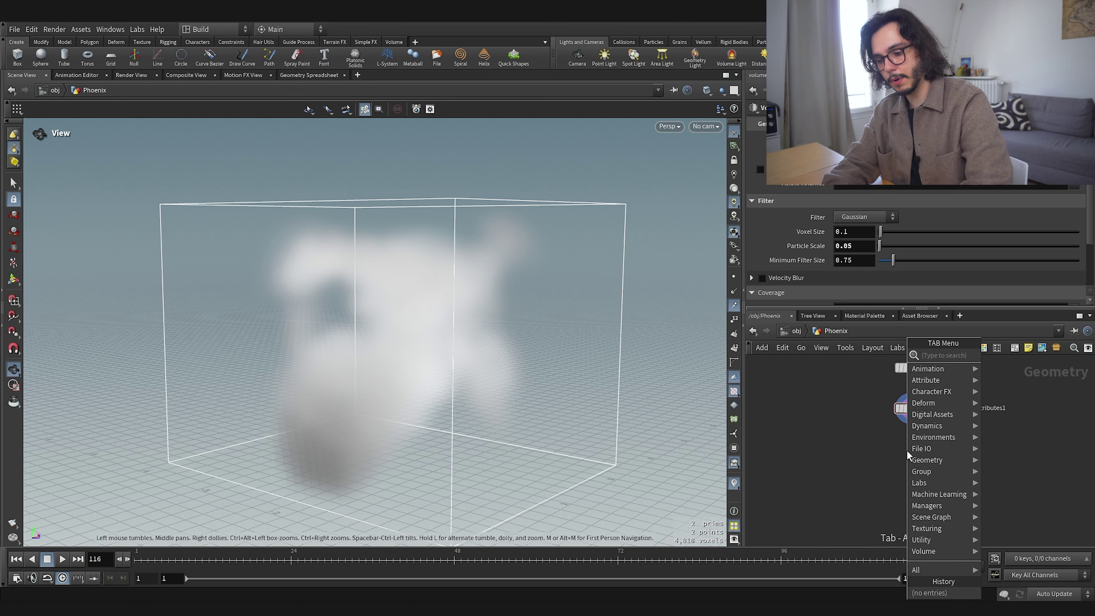
text(p)
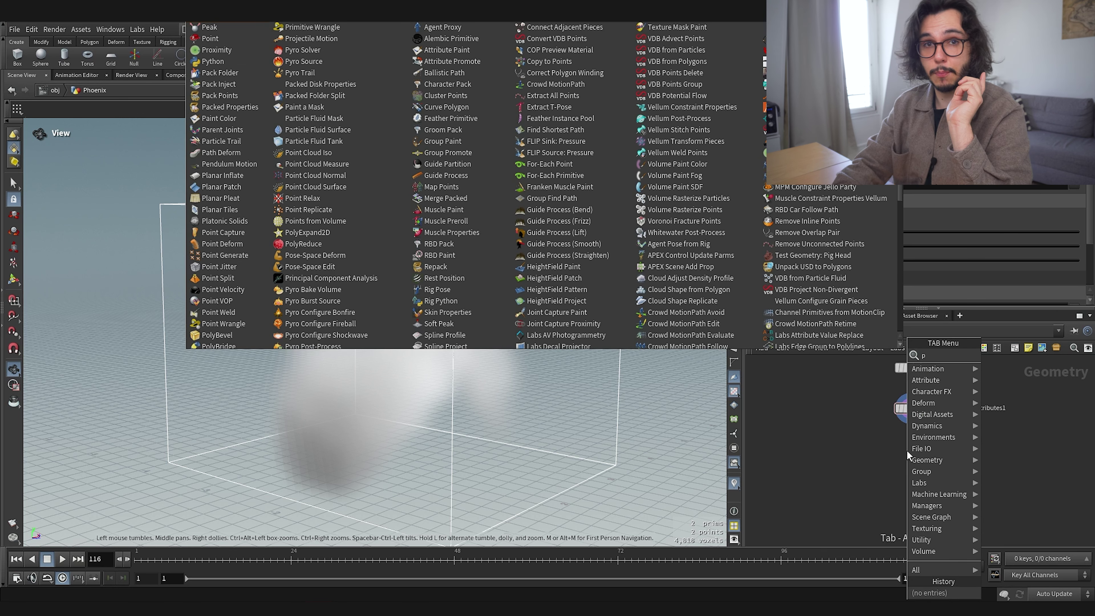
text(yro)
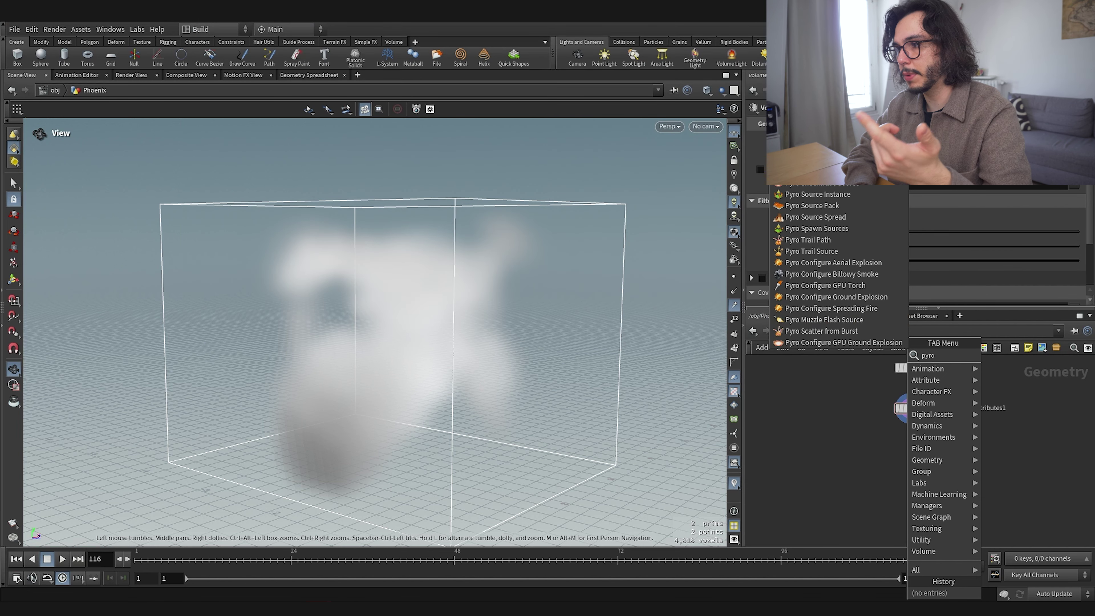
text( sol)
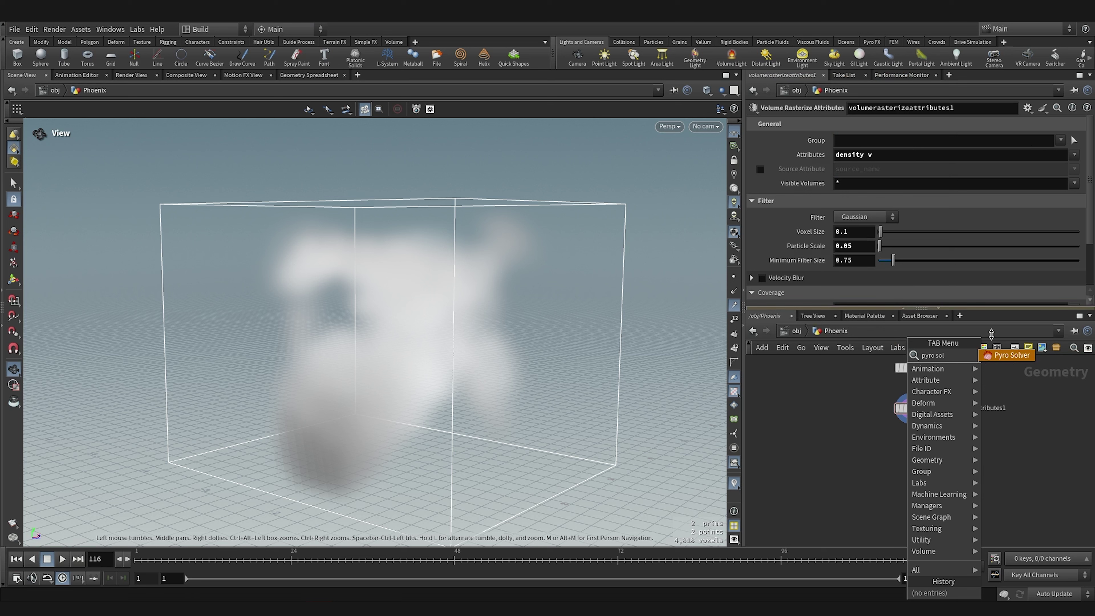
key(Return)
click(913, 458)
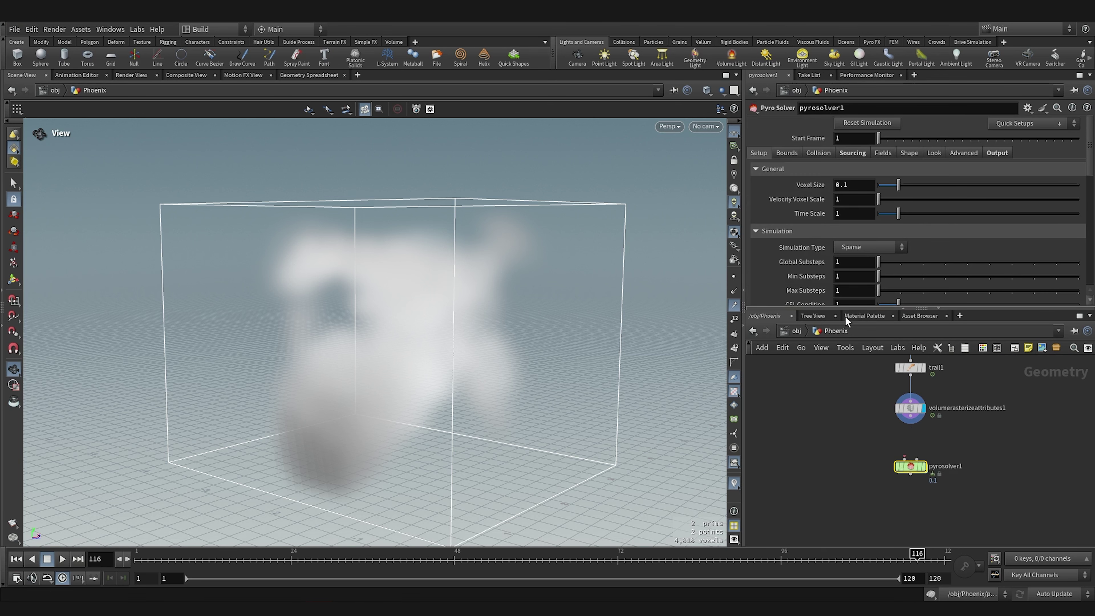
click(915, 405)
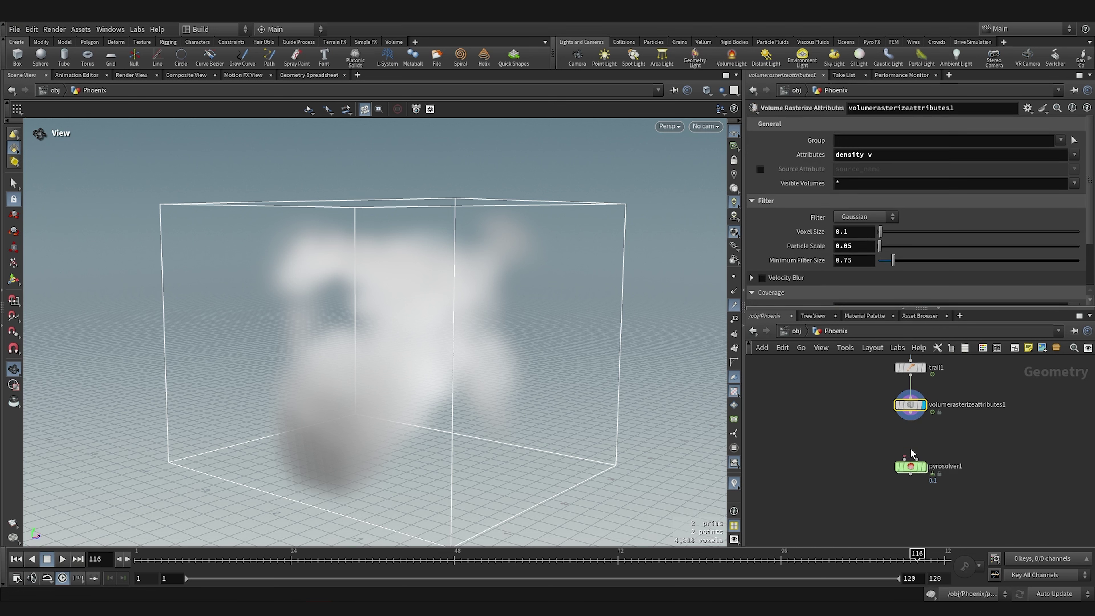
click(910, 466)
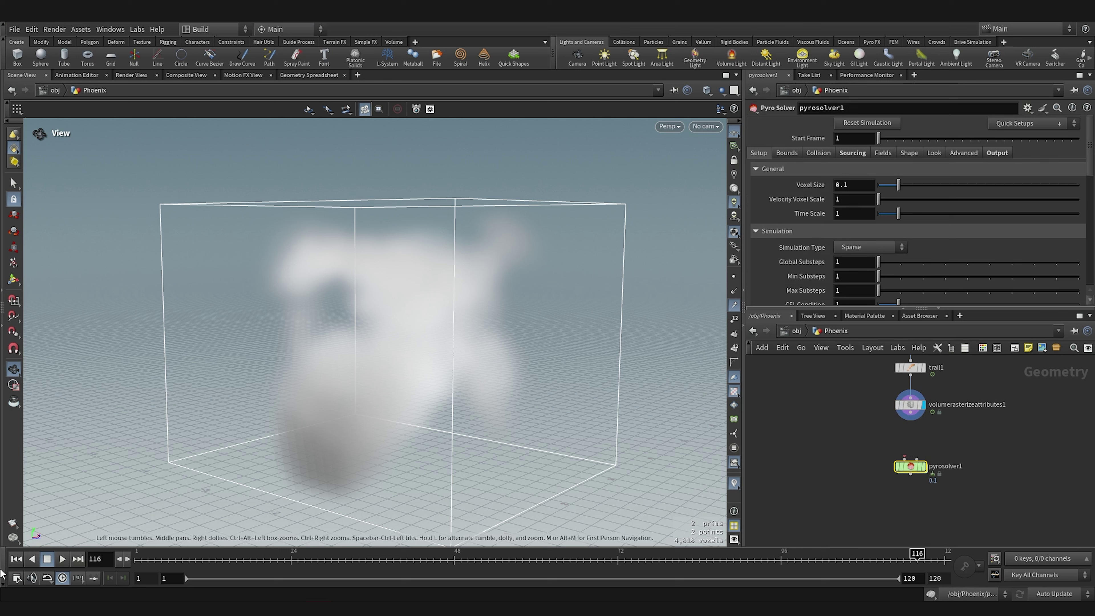
- Preview the rasterized source volume at frames 1 and 60
click(15, 559)
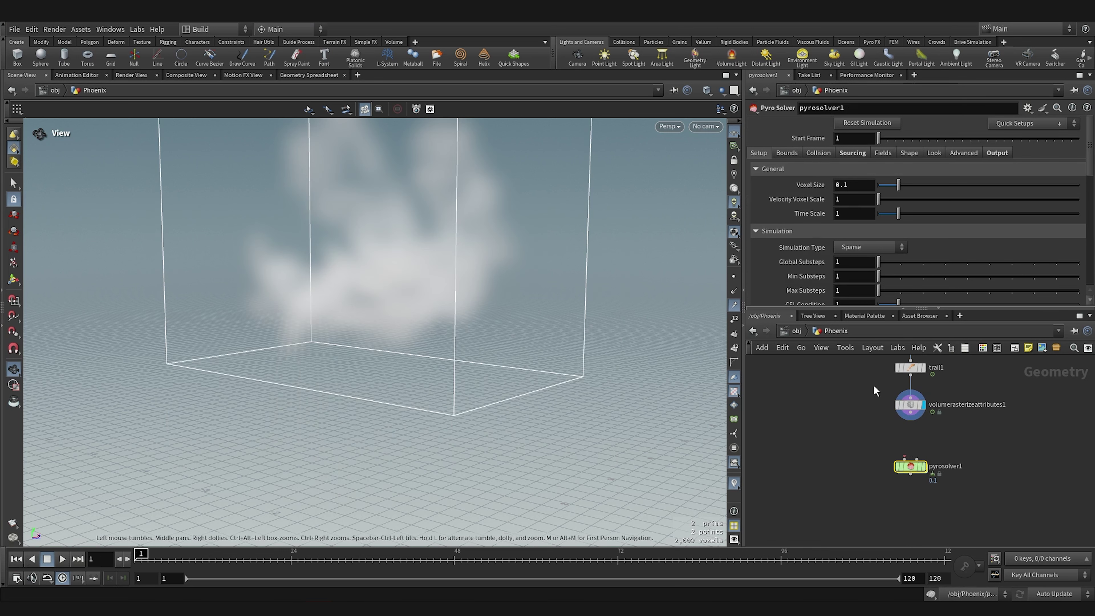
middle_click(920, 420)
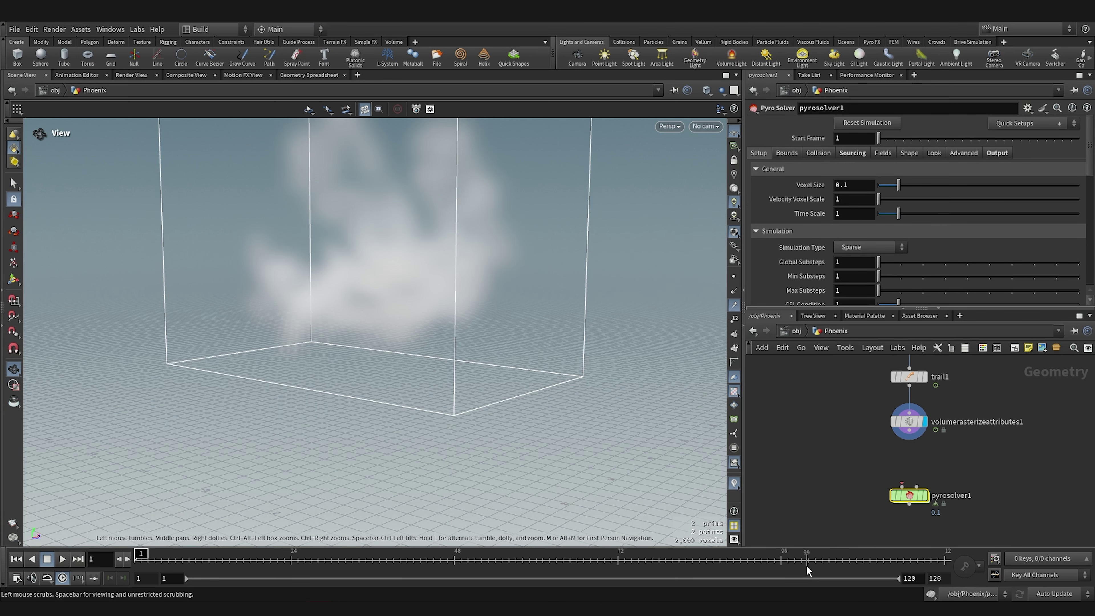
click(536, 559)
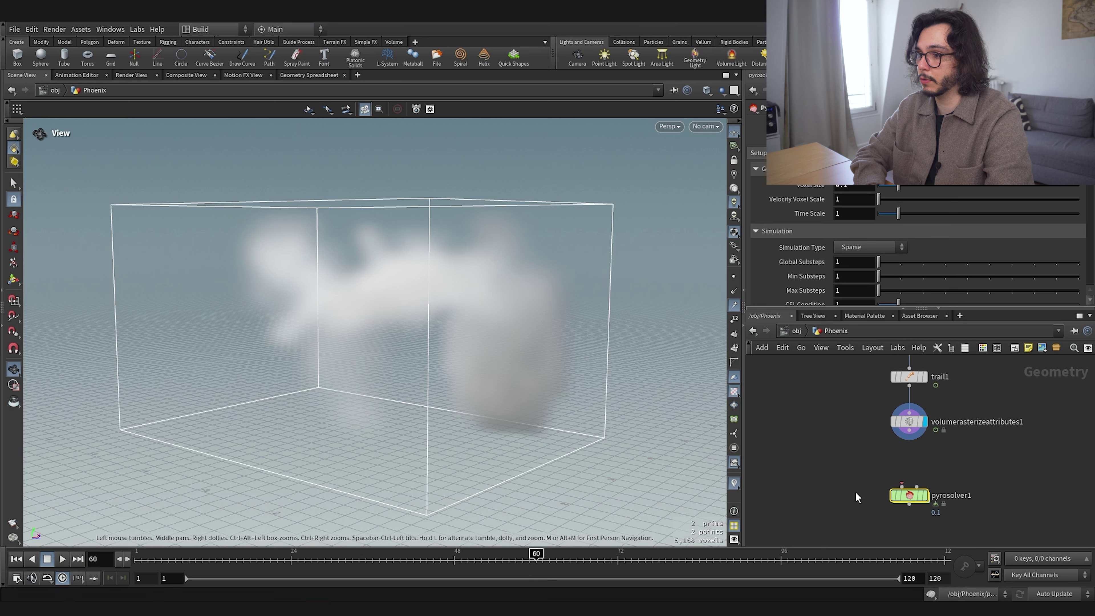
- Connect volumerasterizeattributes1 to pyrosolver1's first input, display the solver and return the timeline to frame 1
drag(909, 441, 916, 484)
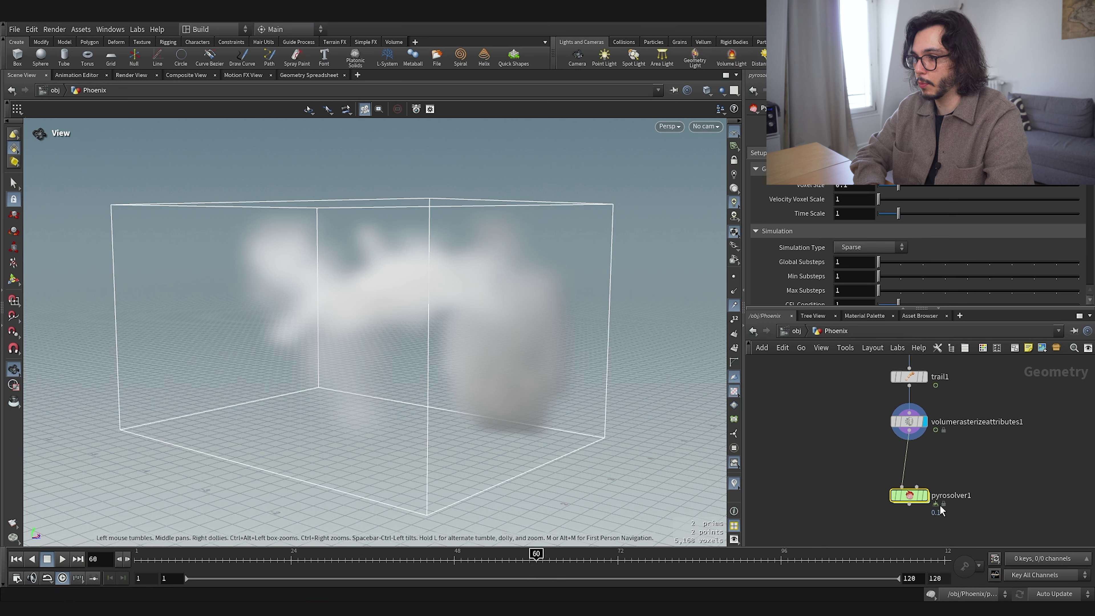
mouse_move(933, 525)
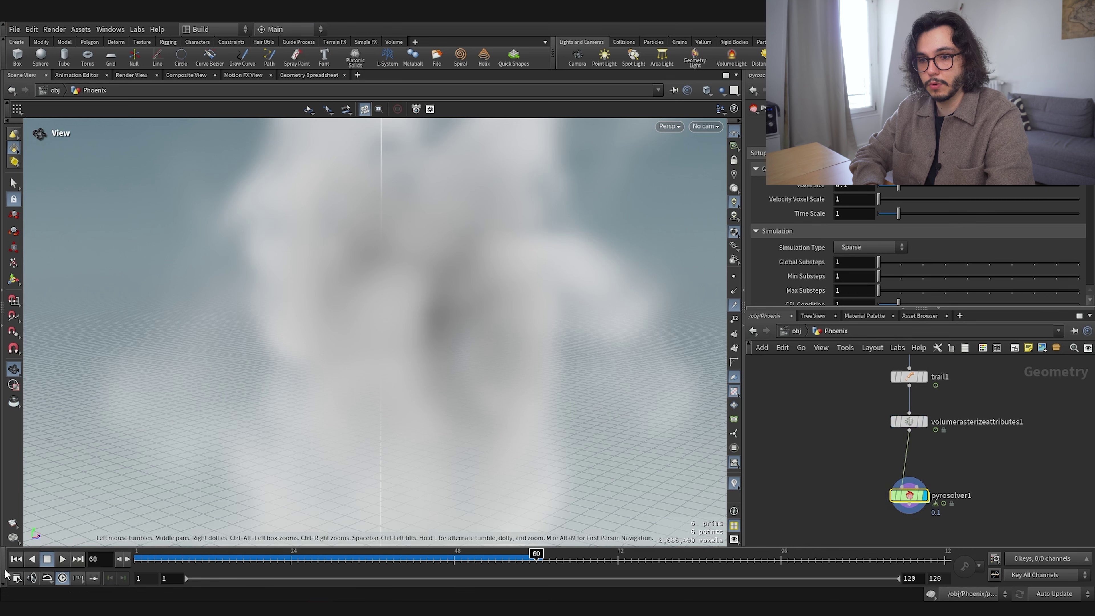
click(16, 560)
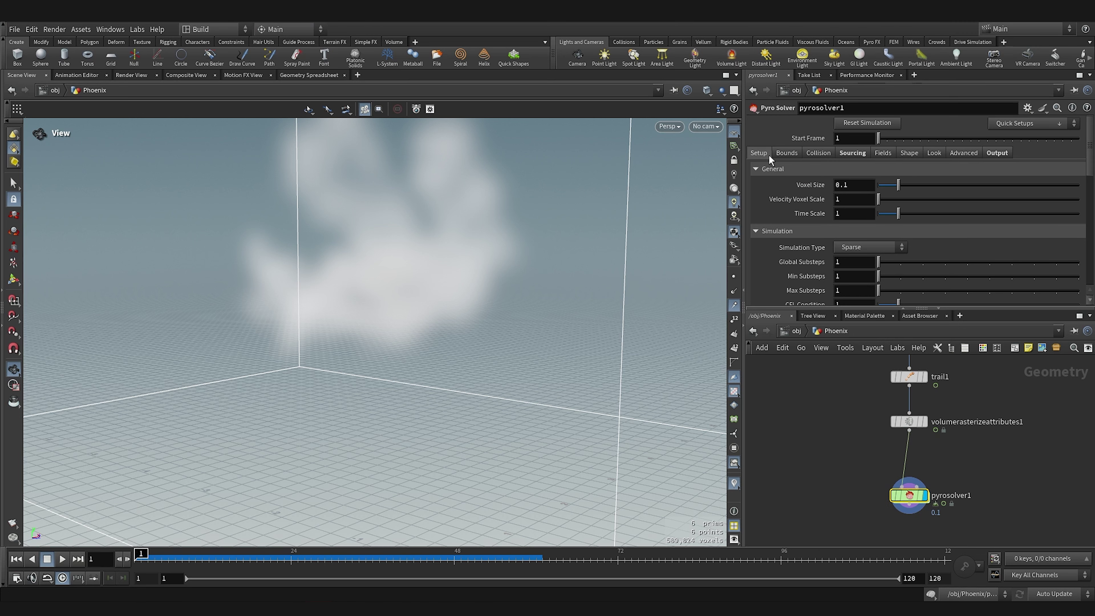
scroll(803, 199, down, 2)
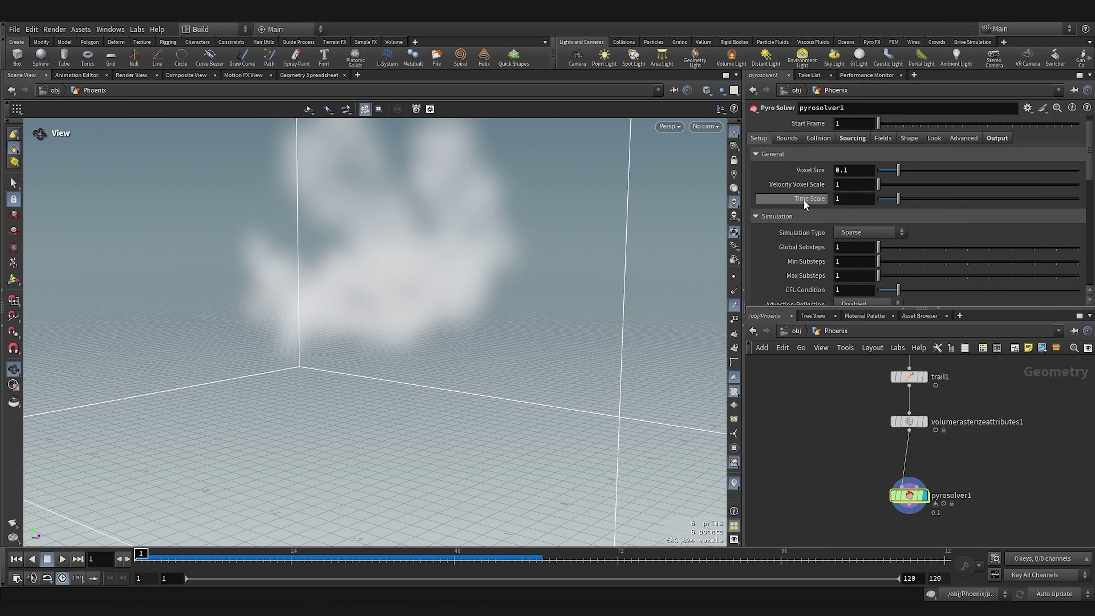
- Try limiting pyrosolver1's maximum size to 10 × 10 × 10, inspect the container in the viewport, and disable the limit again
scroll(804, 199, up, 2)
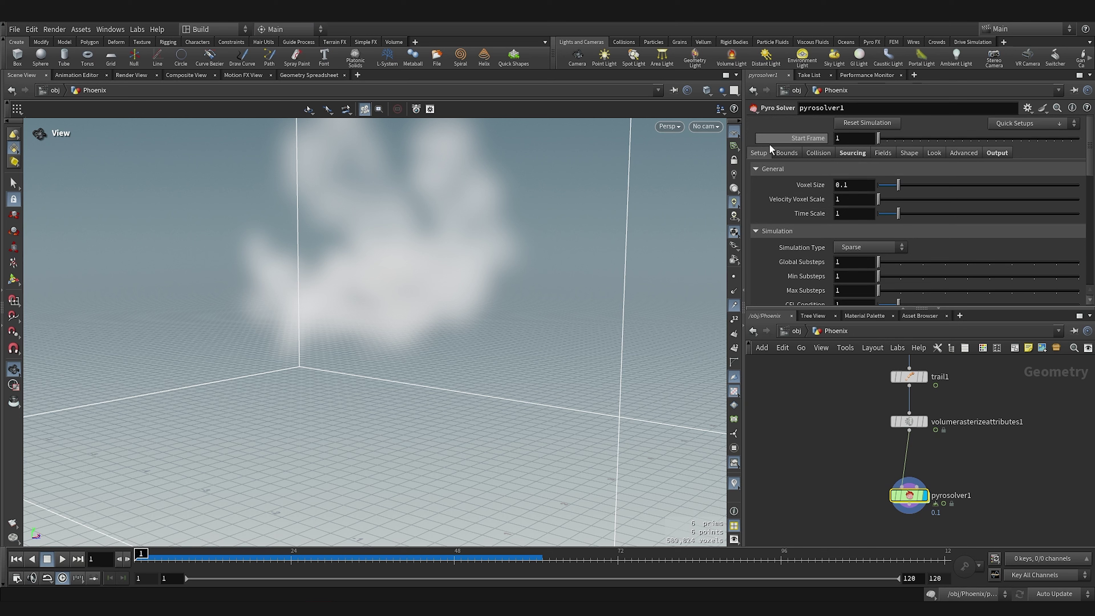
scroll(799, 199, down, 2)
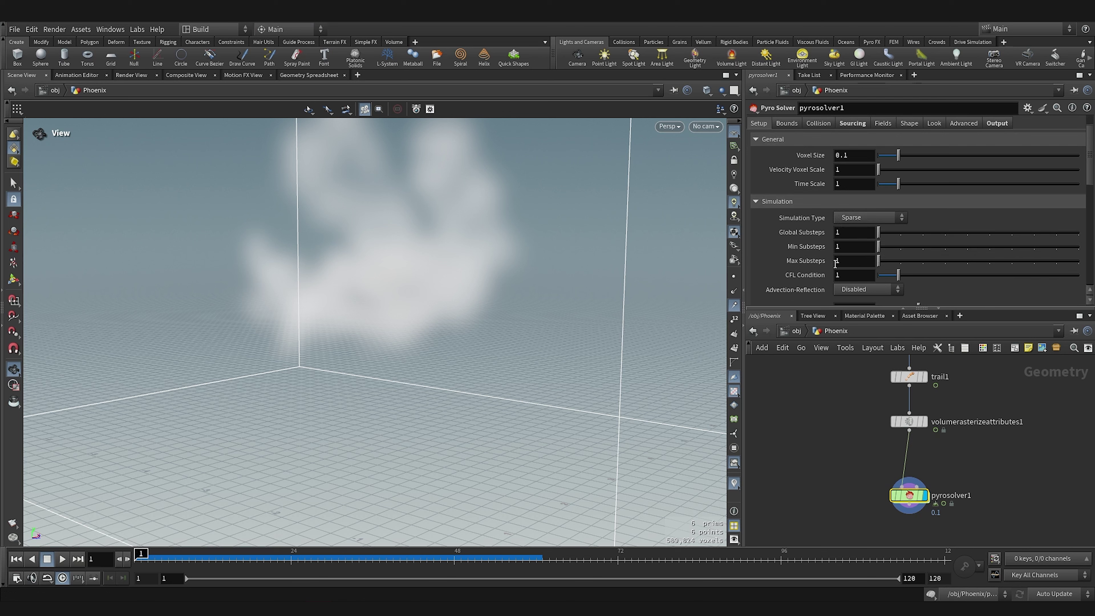
scroll(815, 207, up, 2)
click(794, 154)
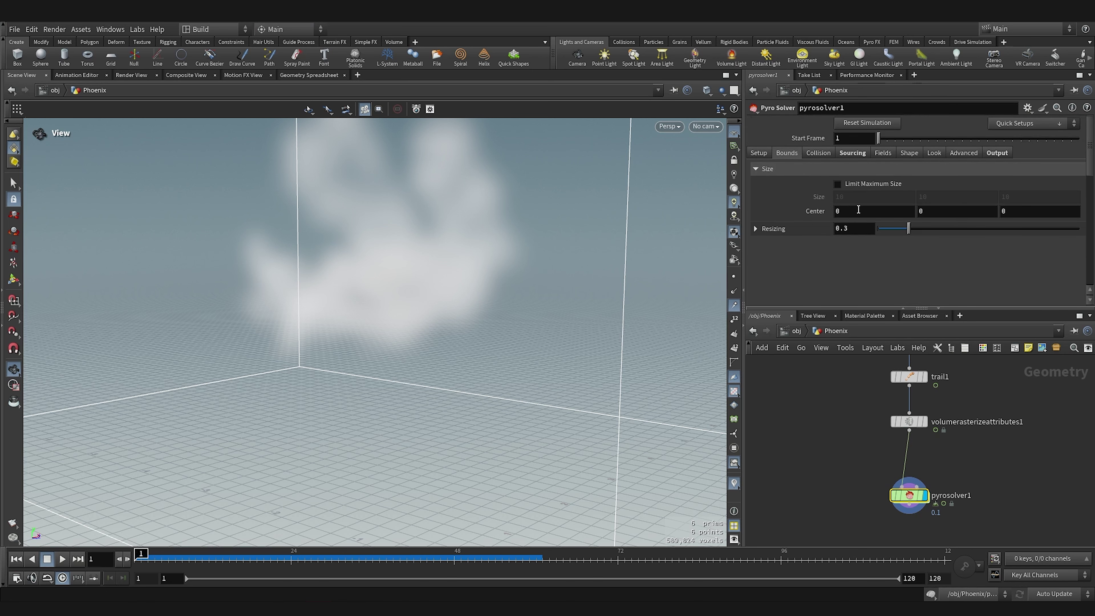
click(838, 184)
scroll(379, 275, down, 3)
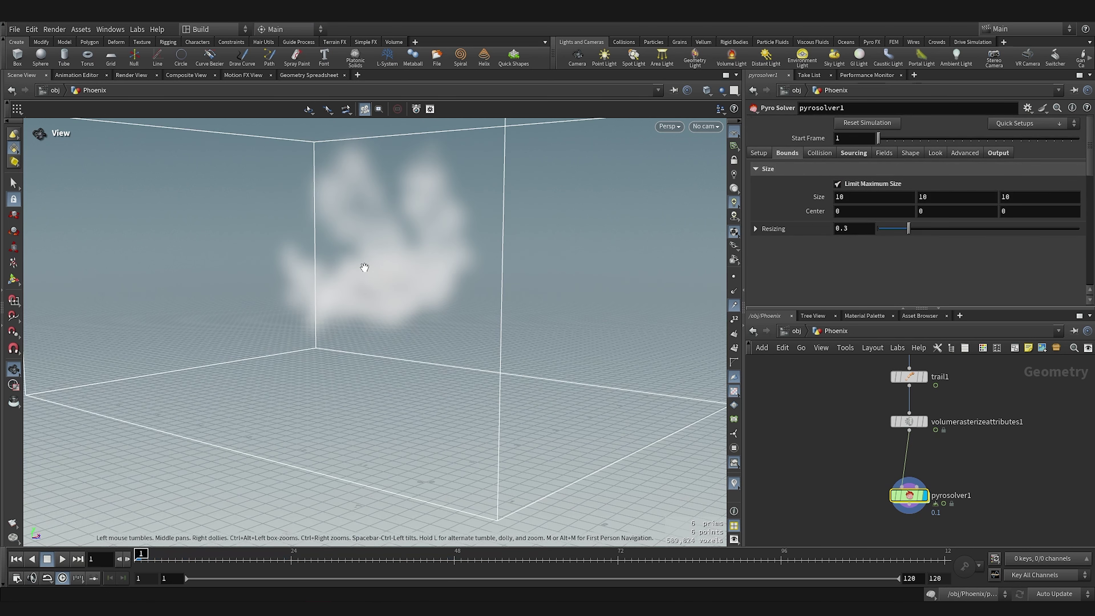
scroll(365, 268, down, 1)
scroll(404, 251, down, 2)
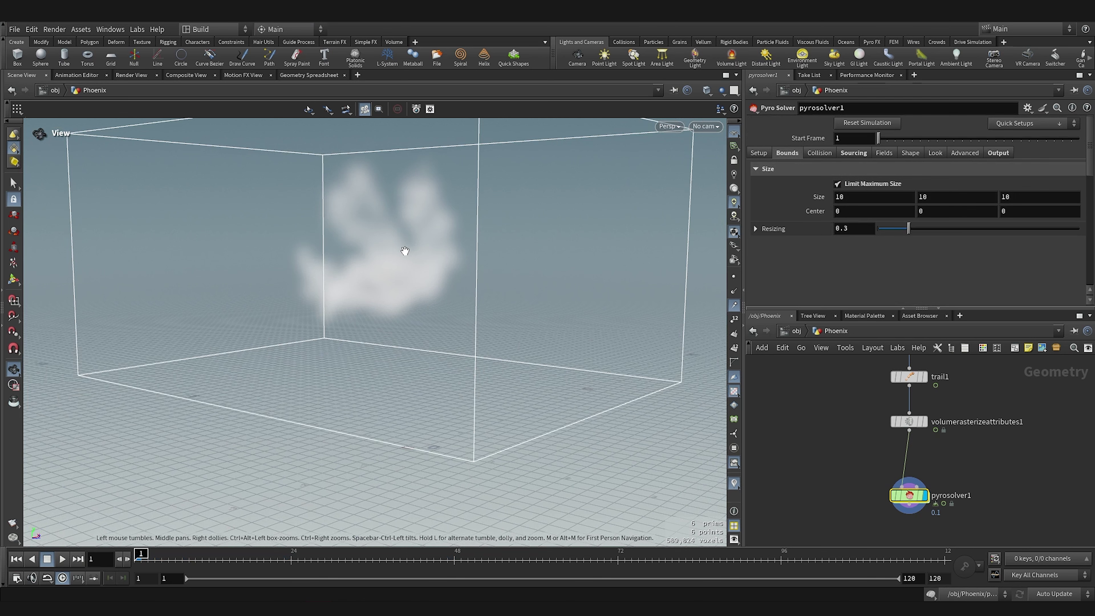
drag(448, 264, 429, 285)
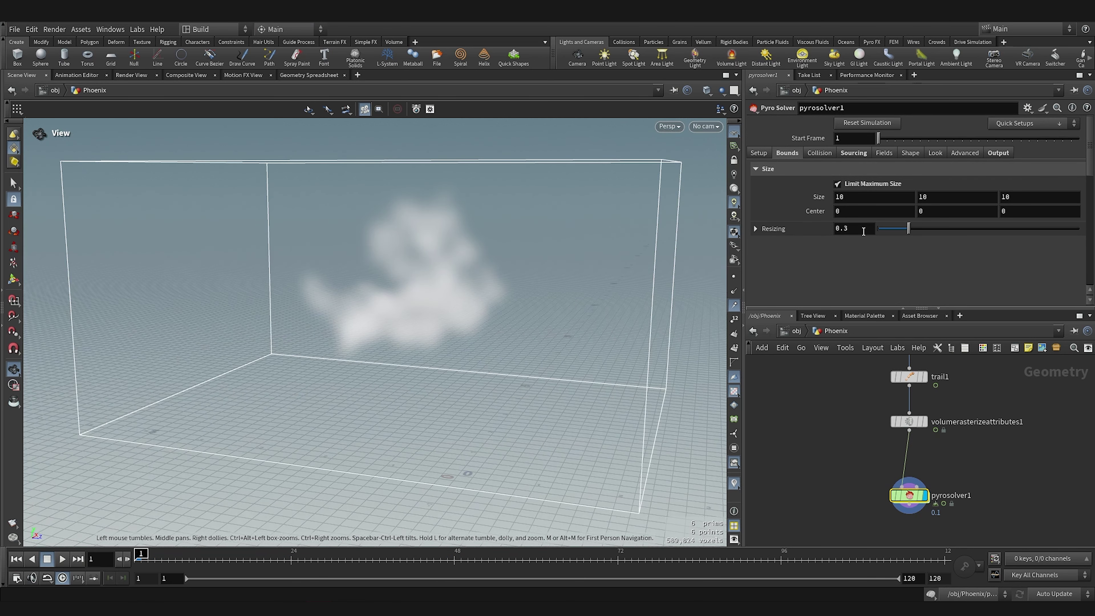
click(838, 184)
click(838, 184)
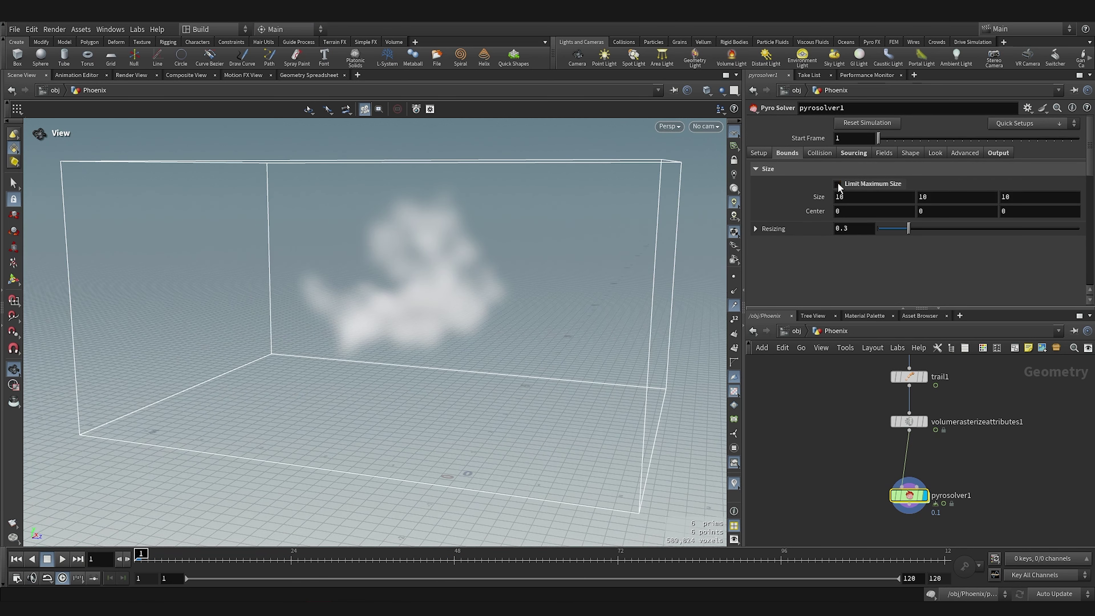
click(837, 185)
- Examine pyrosolver1's collision settings and its list of source volumes
click(814, 152)
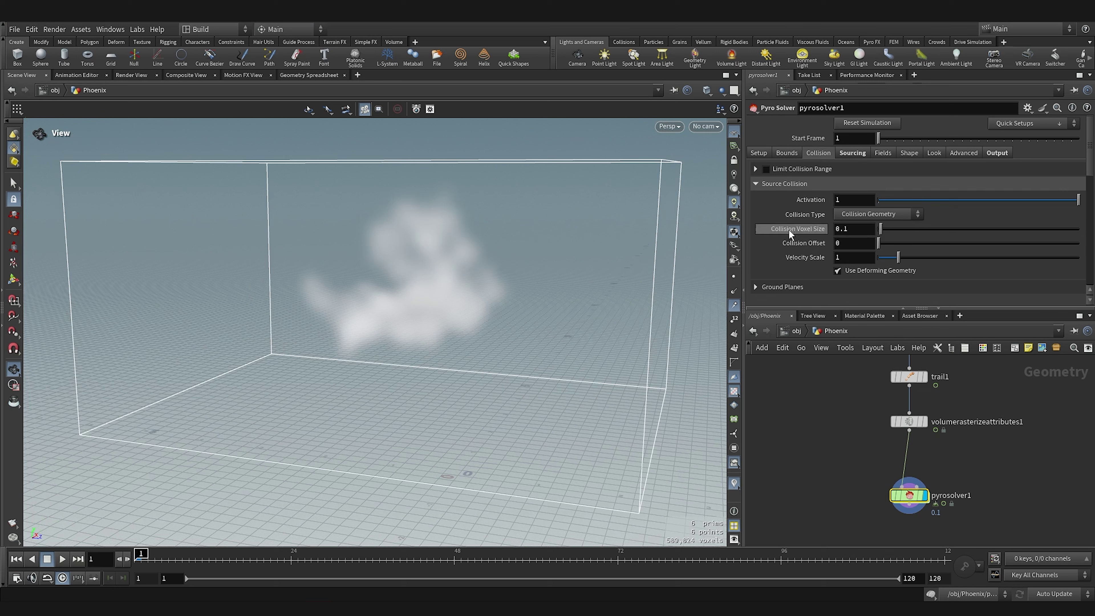
drag(908, 495, 914, 497)
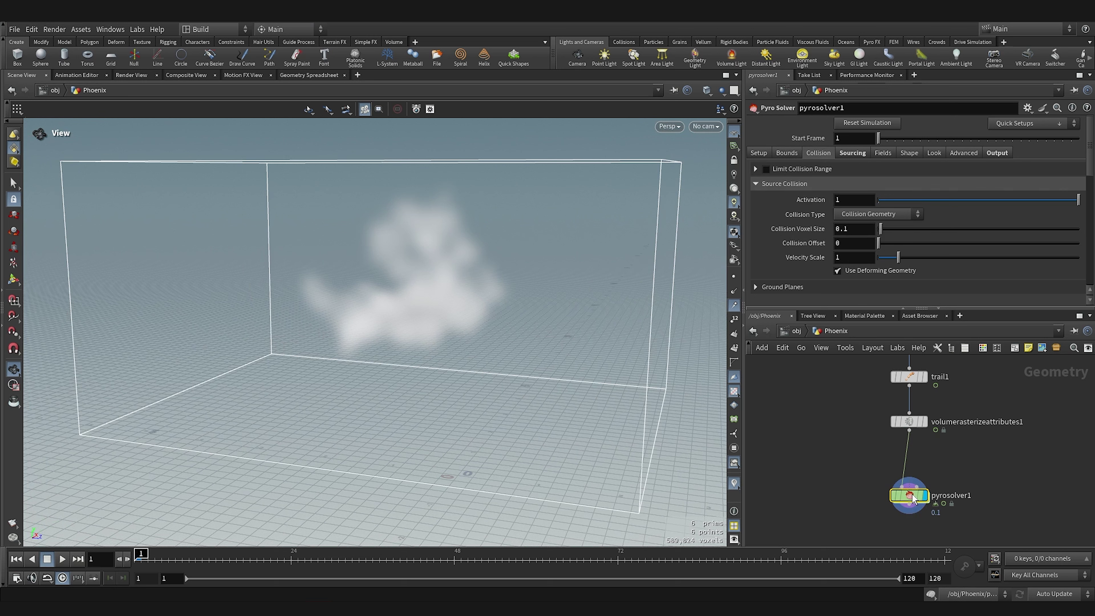
click(852, 152)
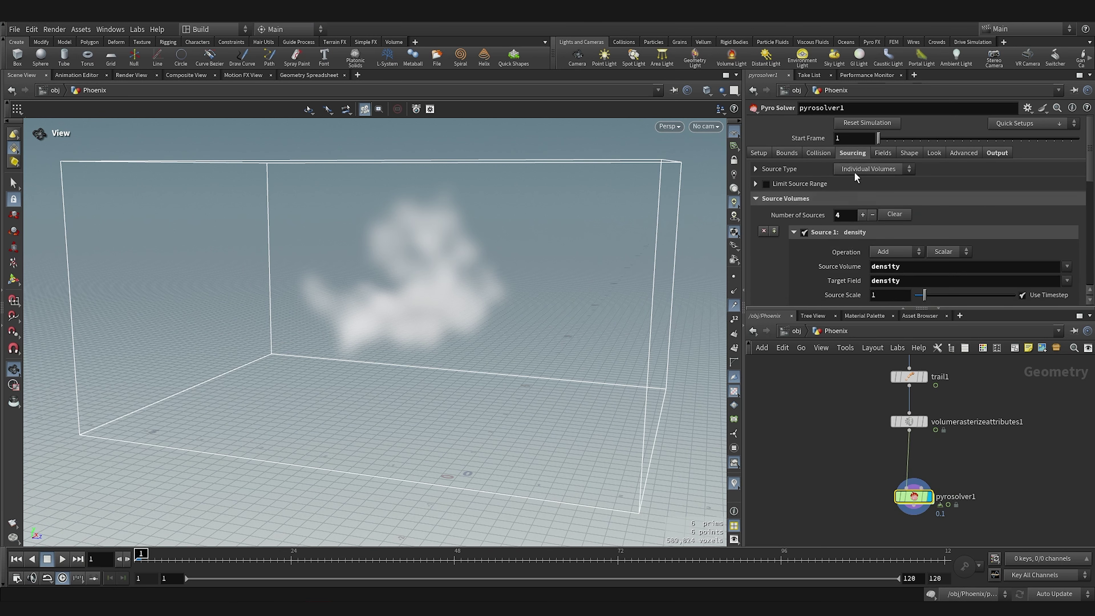
scroll(821, 243, down, 5)
scroll(821, 243, up, 4)
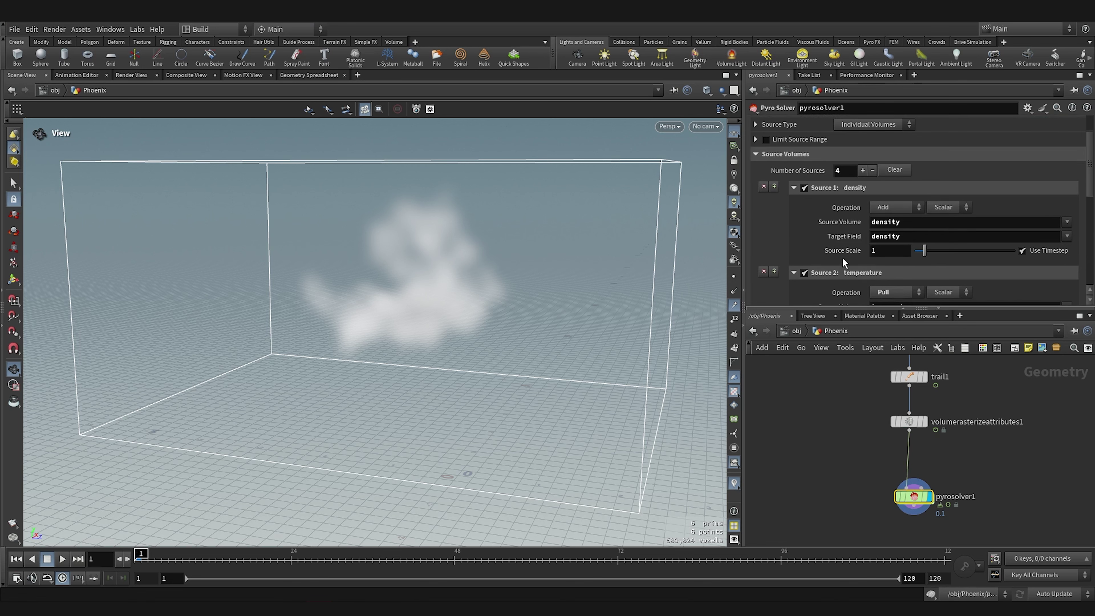
scroll(857, 225, up, 2)
scroll(857, 230, down, 2)
scroll(857, 192, up, 2)
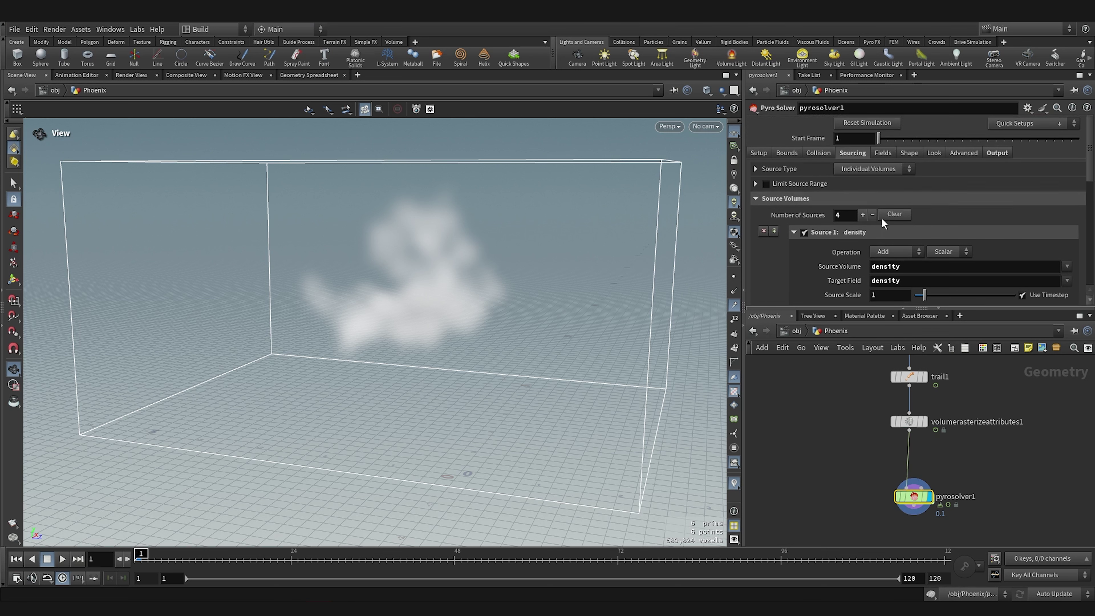
- Disable the temperature and flame sources in pyrosolver1's source volumes
scroll(855, 265, down, 1)
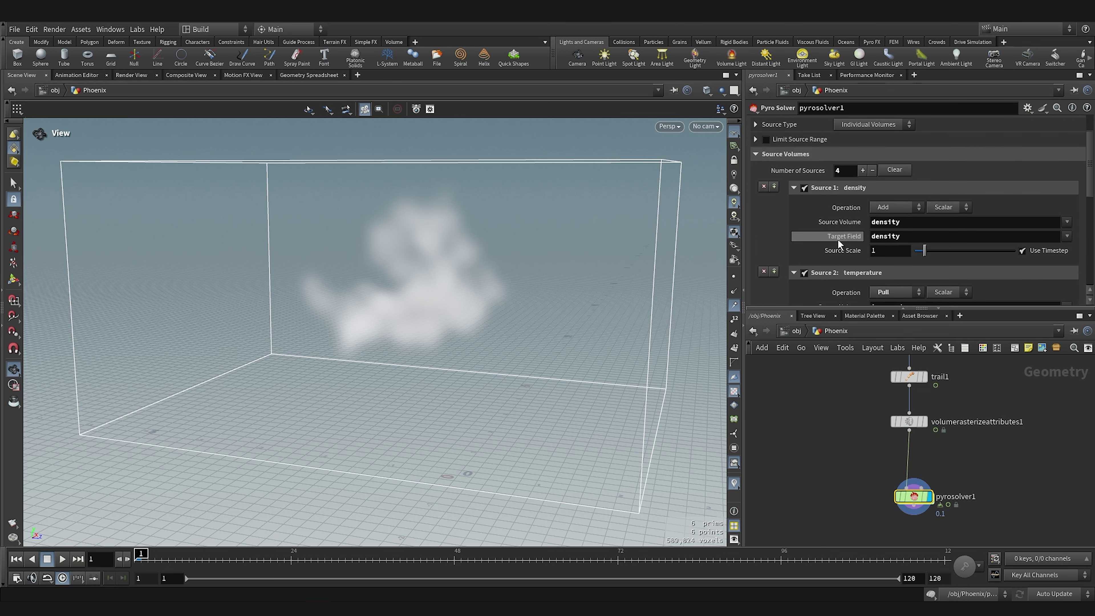
scroll(843, 213, down, 2)
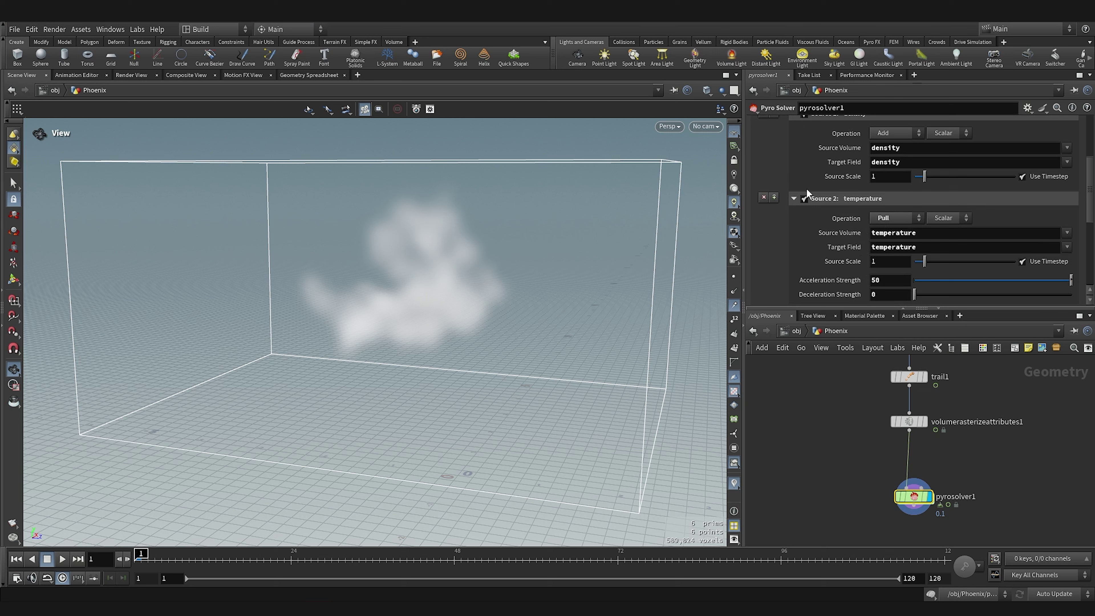
click(804, 199)
scroll(813, 192, down, 3)
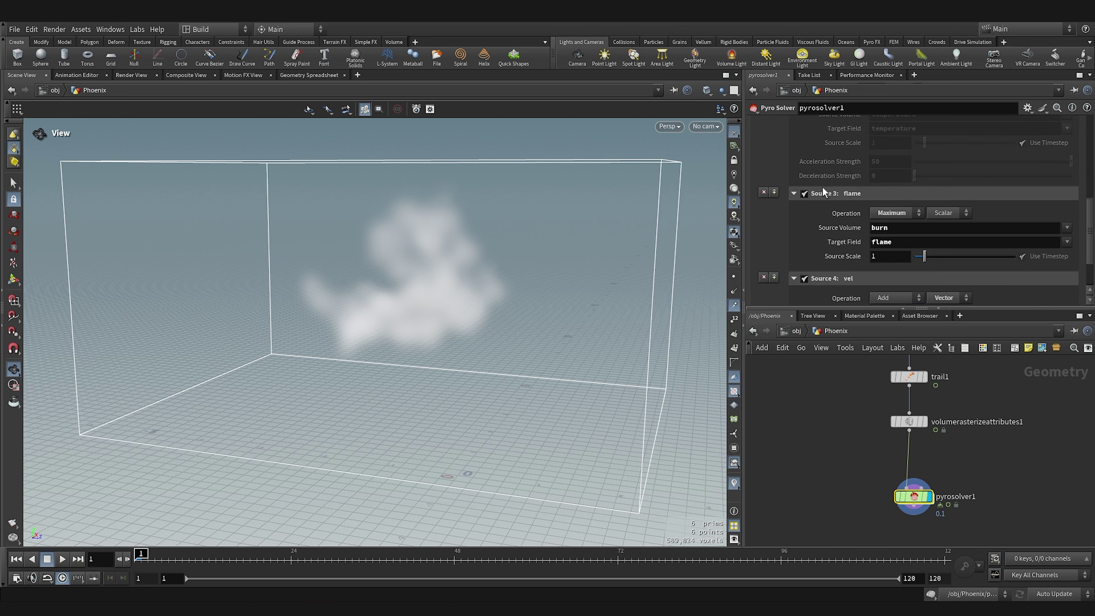
click(805, 193)
scroll(802, 192, down, 1)
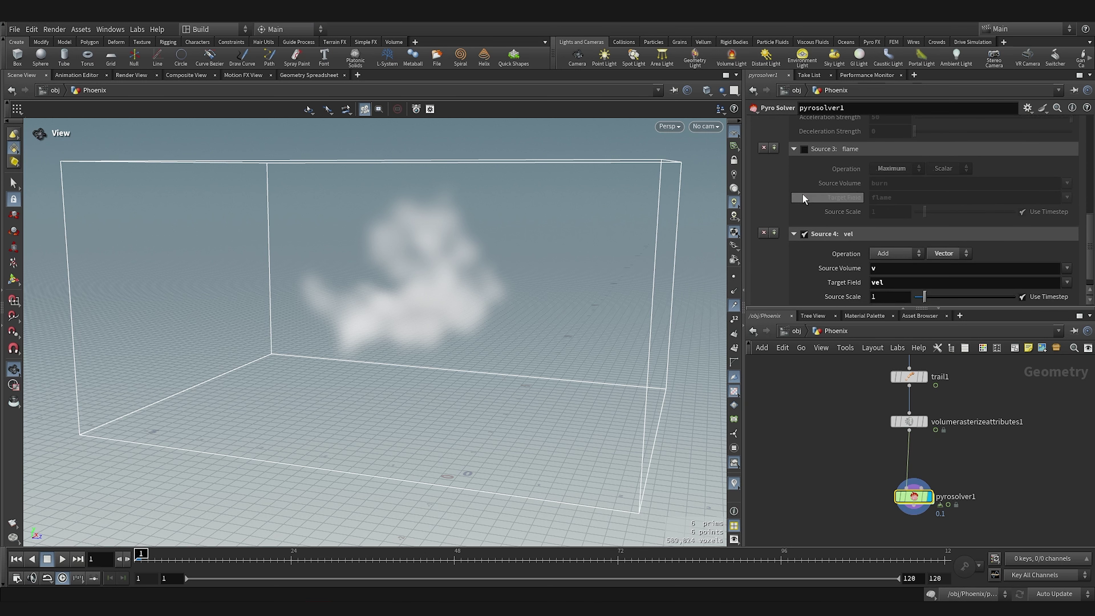
scroll(822, 204, down, 1)
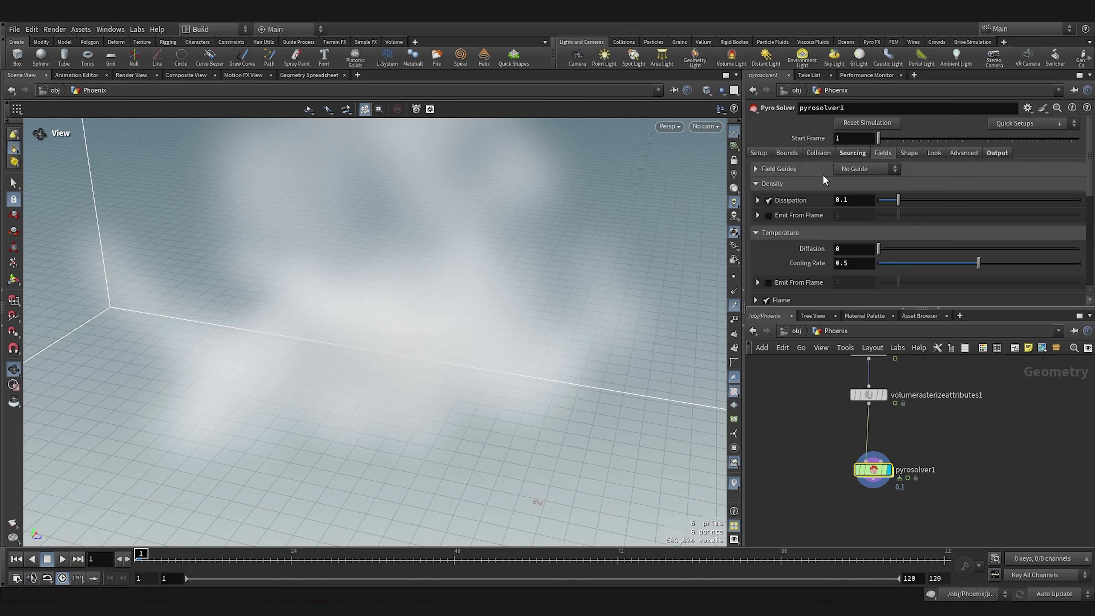
- Set the density dissipation of pyrosolver1 to about 0.444
scroll(819, 190, down, 2)
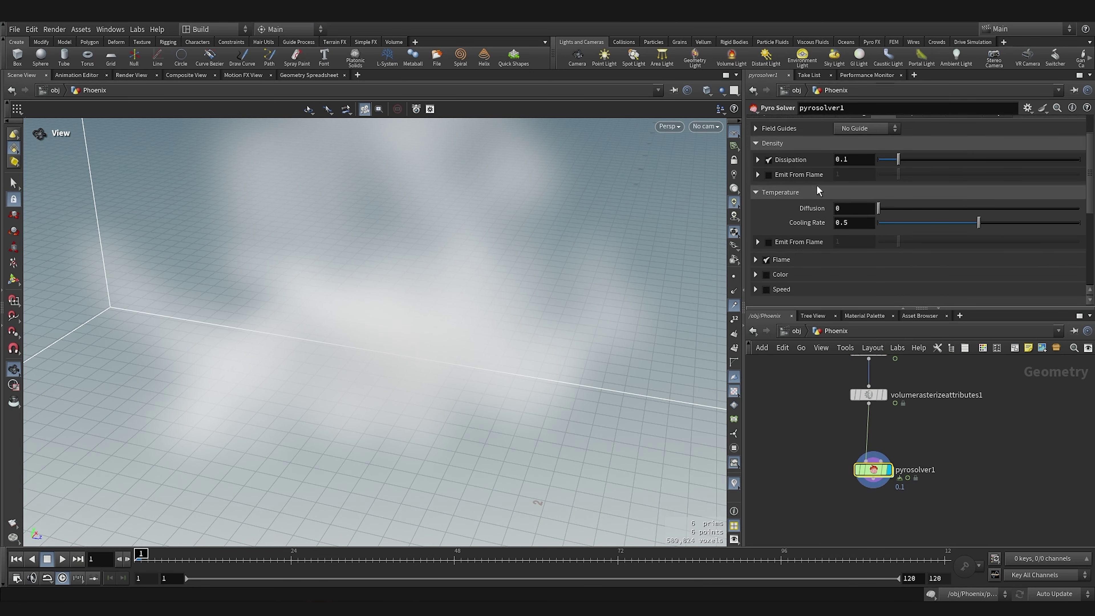
scroll(819, 190, up, 2)
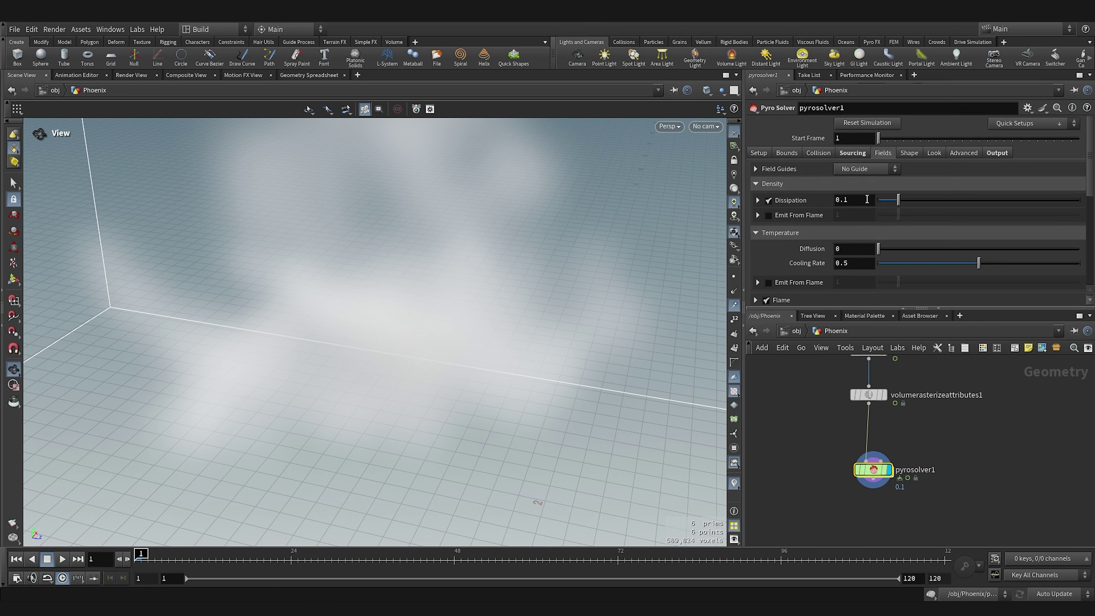
drag(898, 201, 968, 202)
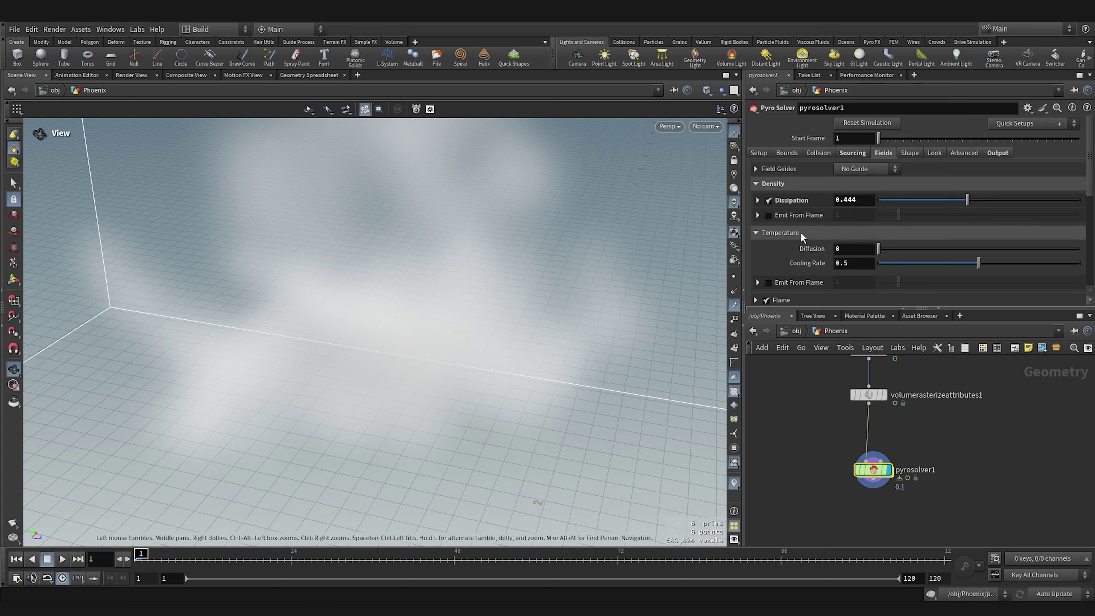
- Disable pyrosolver1's Flame field and the Buoyancy shaping force
scroll(801, 232, down, 2)
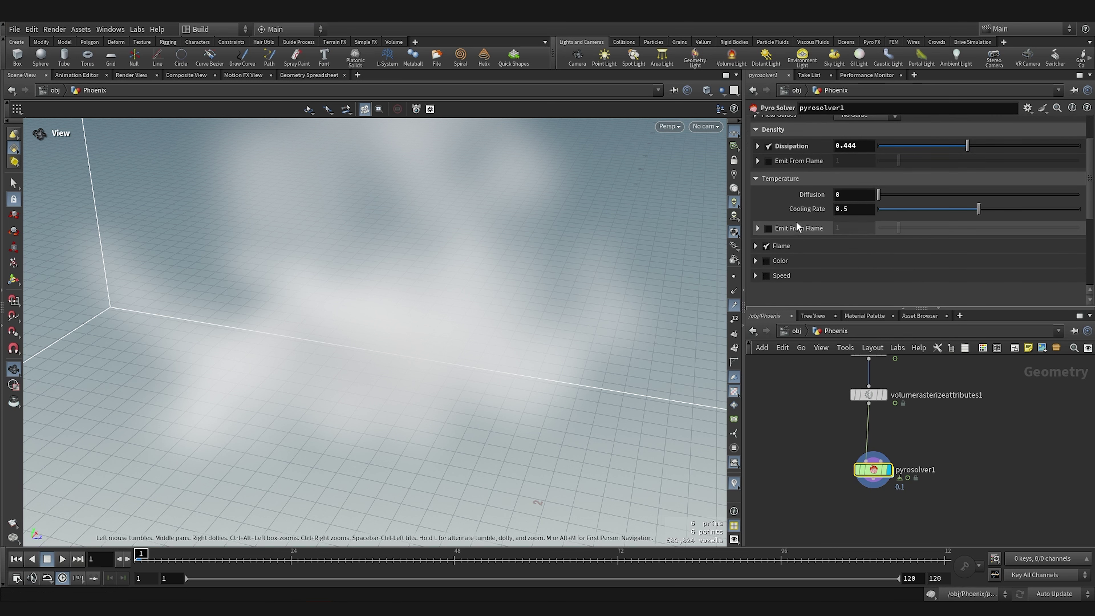
click(772, 247)
scroll(768, 242, up, 2)
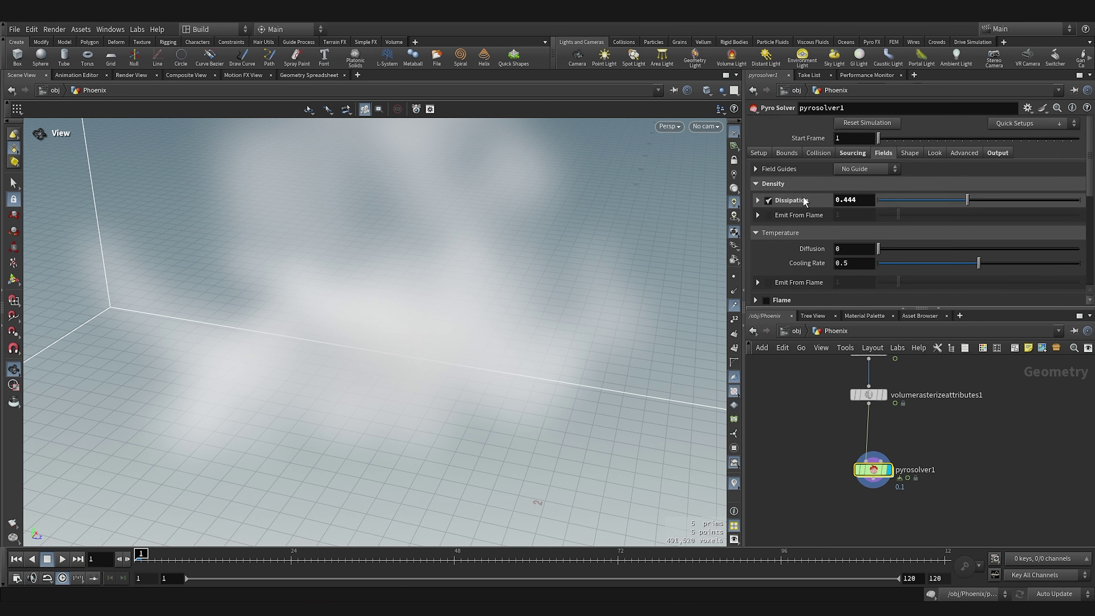
click(909, 153)
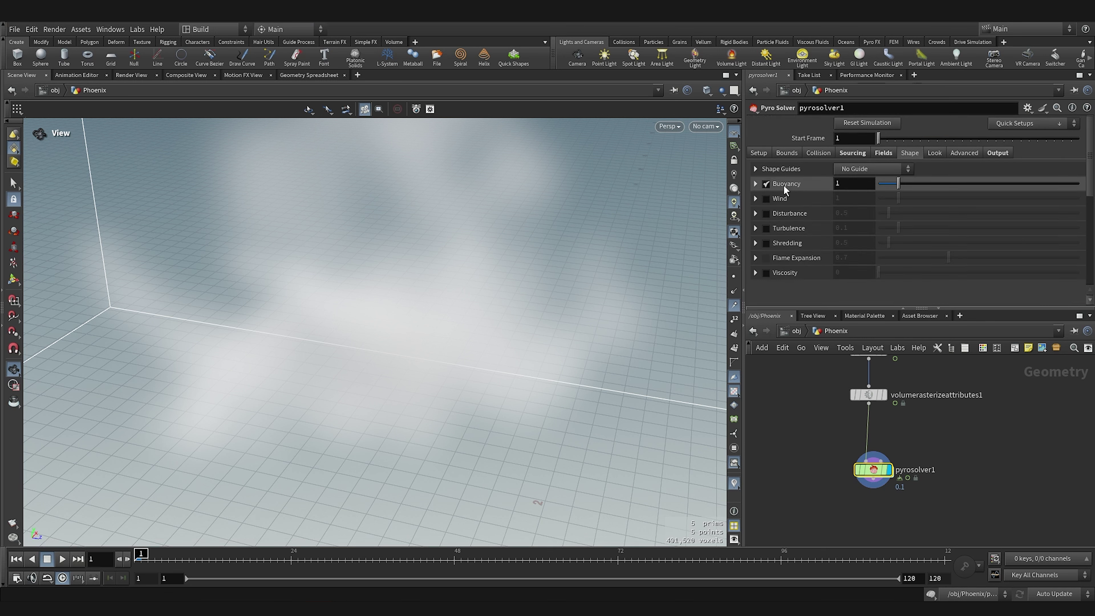
click(767, 183)
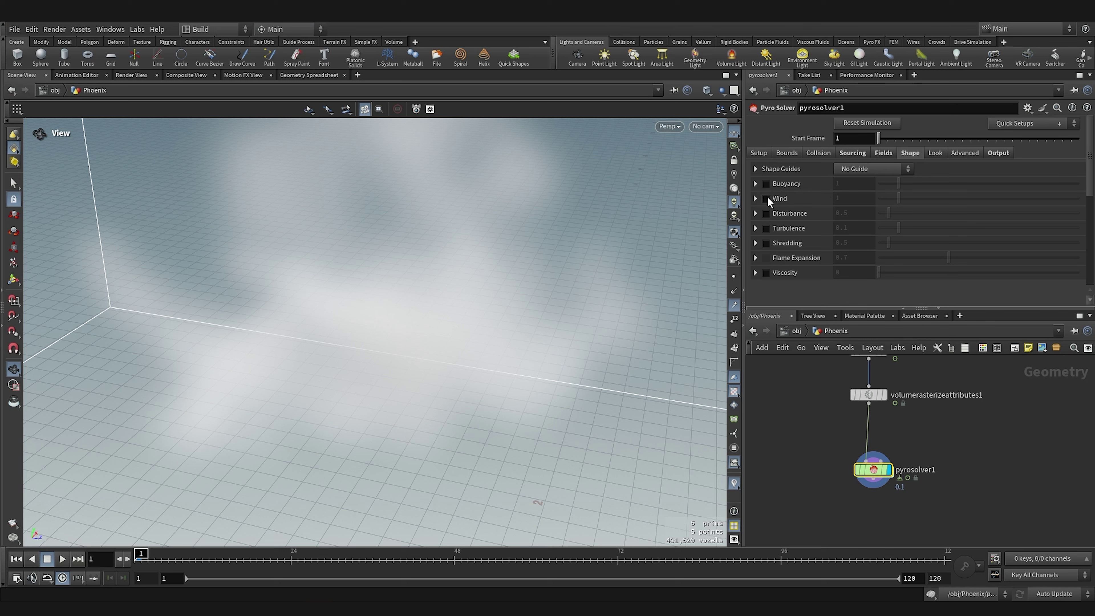
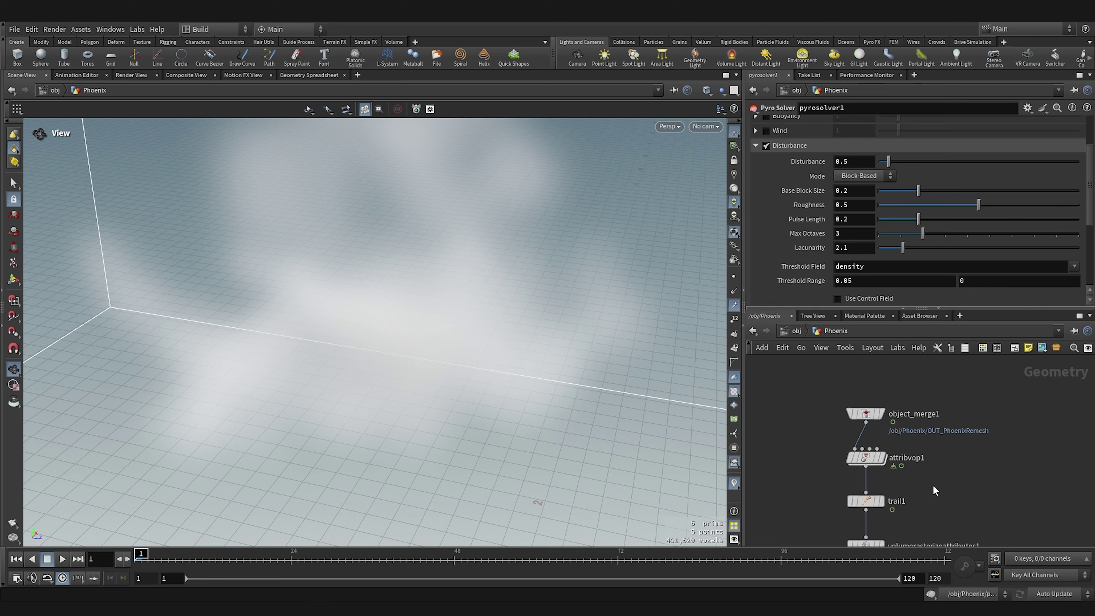
- Review pyrosolver1's Turbulence settings and disable the Disturbance force
scroll(763, 220, down, 3)
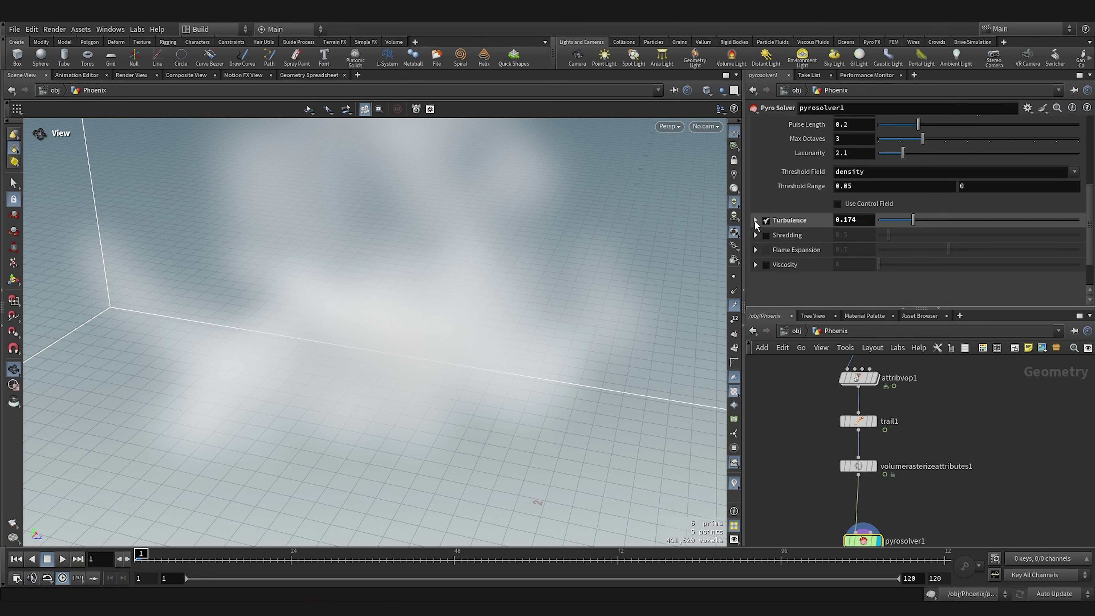
click(755, 220)
scroll(772, 218, down, 3)
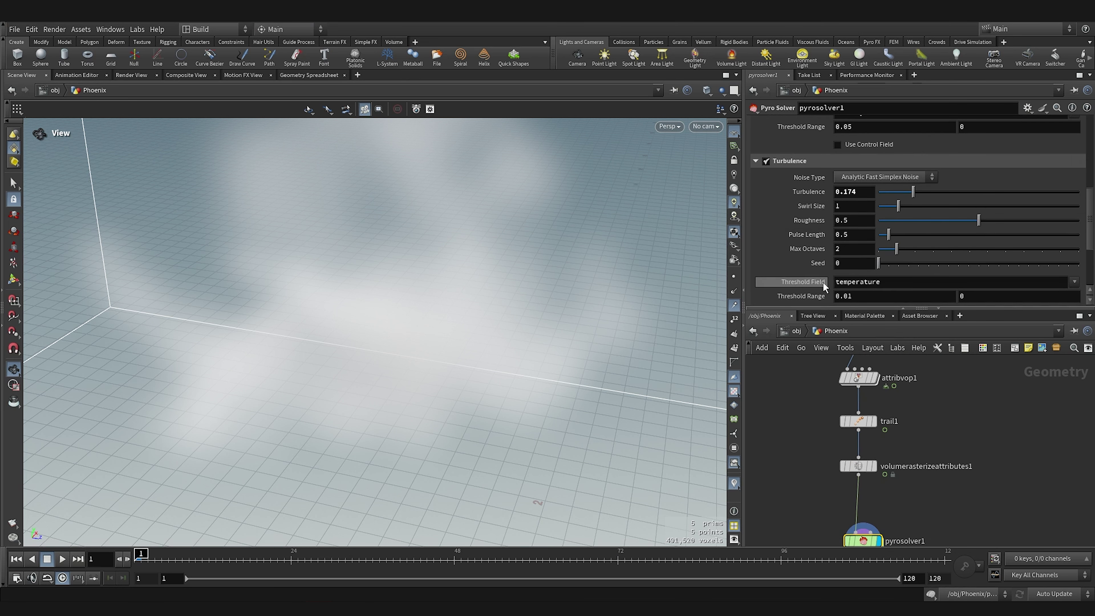
scroll(819, 235, down, 2)
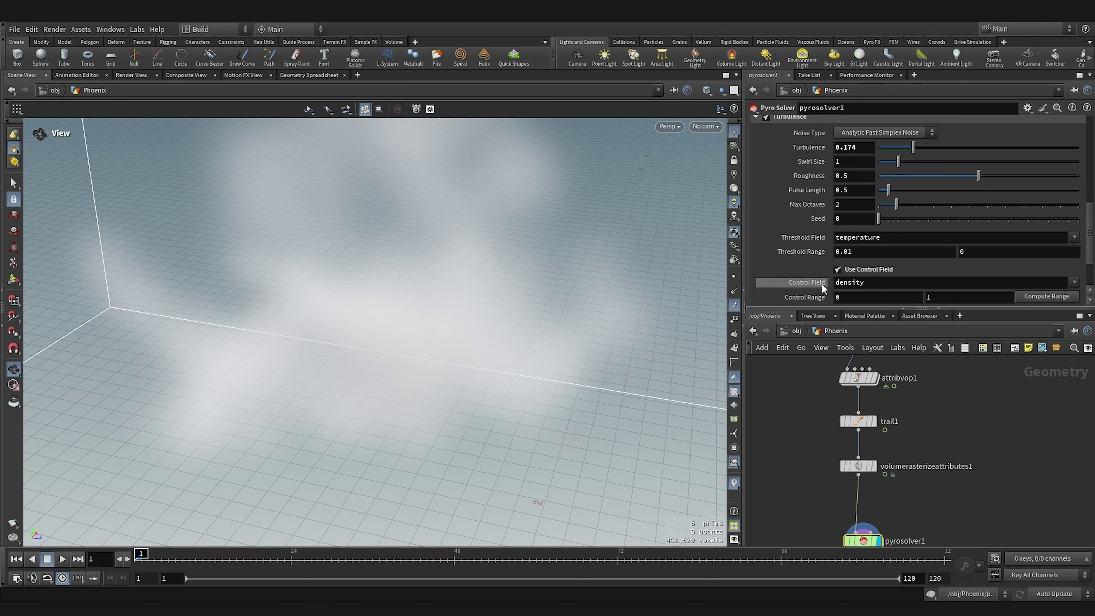
scroll(821, 284, up, 6)
click(756, 199)
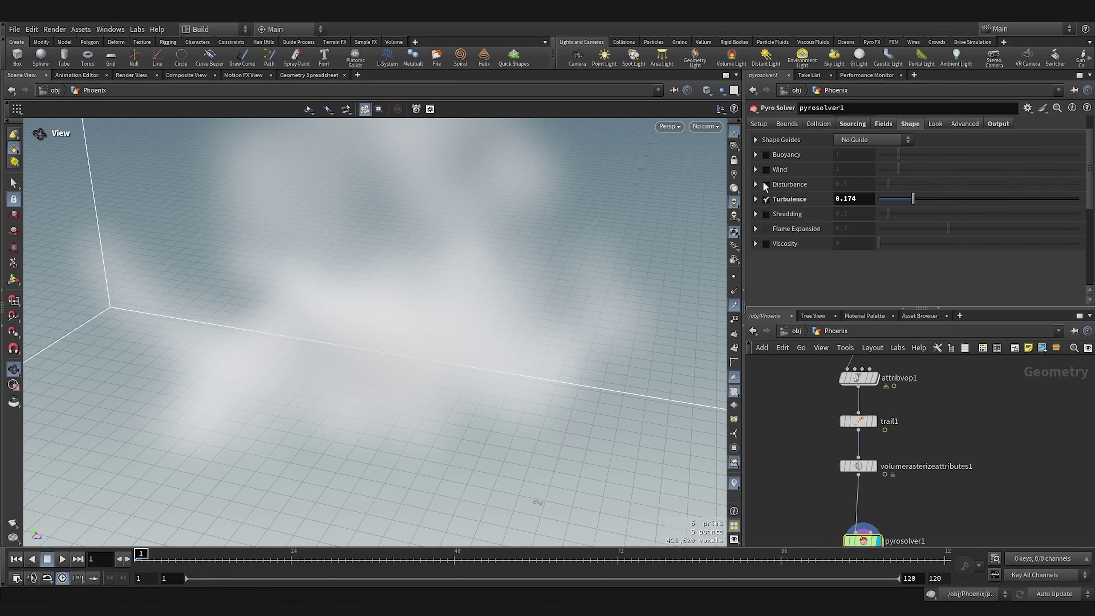
- Increase the swirl size of pyrosolver1's turbulence
click(755, 198)
scroll(784, 235, down, 2)
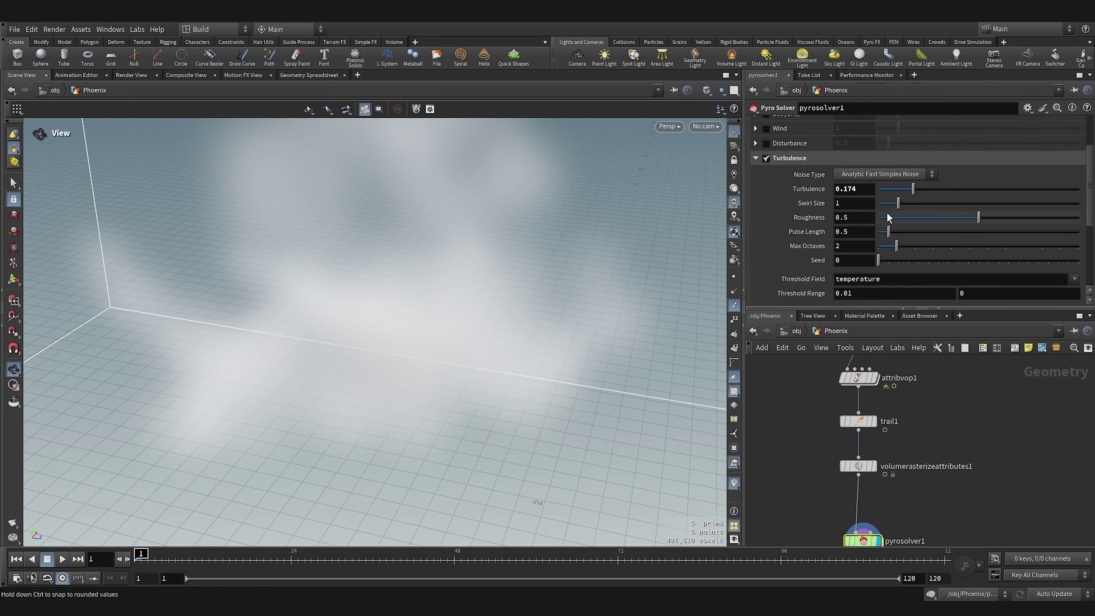
drag(902, 203, 919, 205)
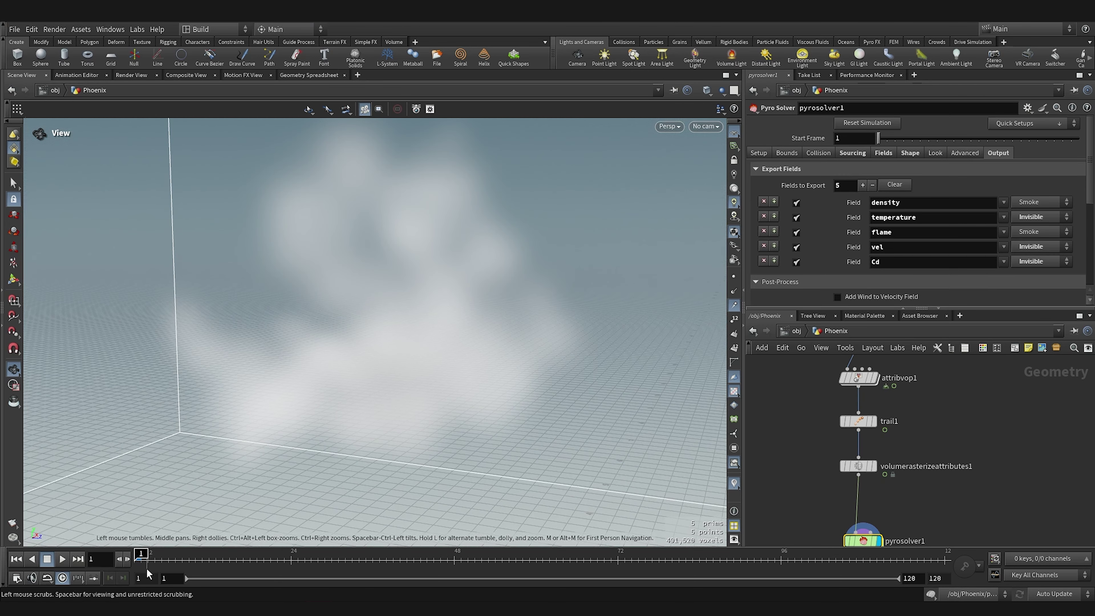
- Set the density dissipation of pyrosolver1 to 0.1 and play the simulation to check how the smoke lingers
click(61, 560)
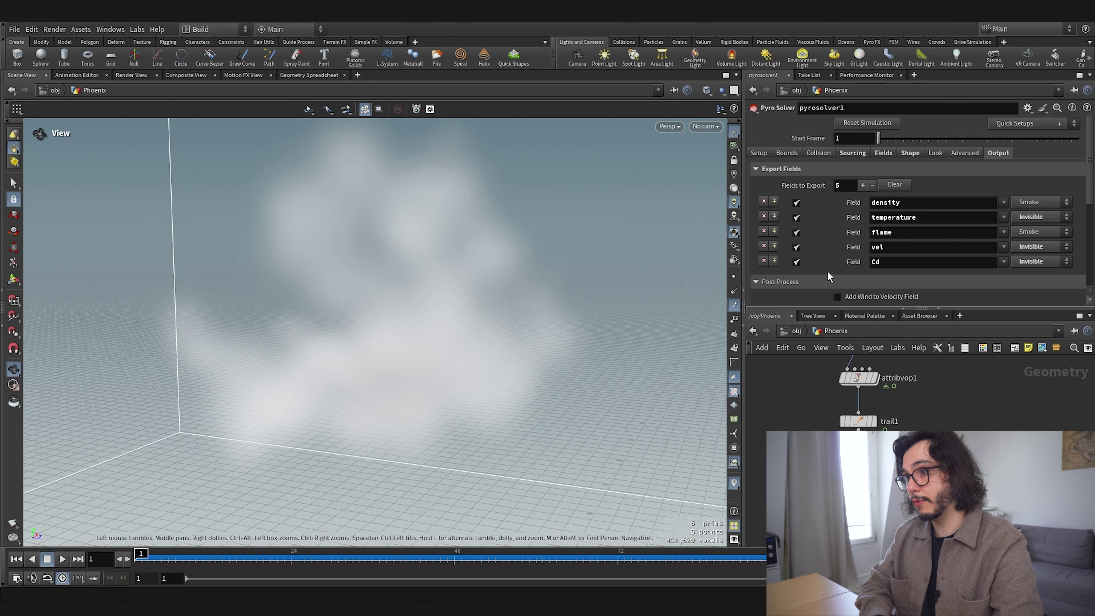
click(826, 153)
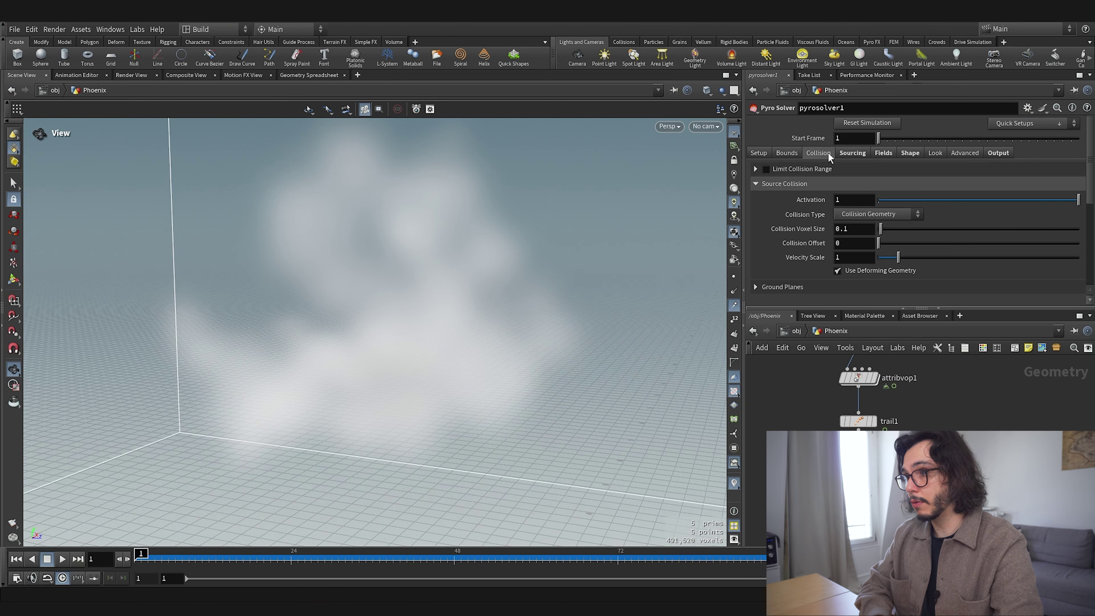
click(848, 154)
scroll(834, 215, down, 2)
scroll(854, 203, up, 2)
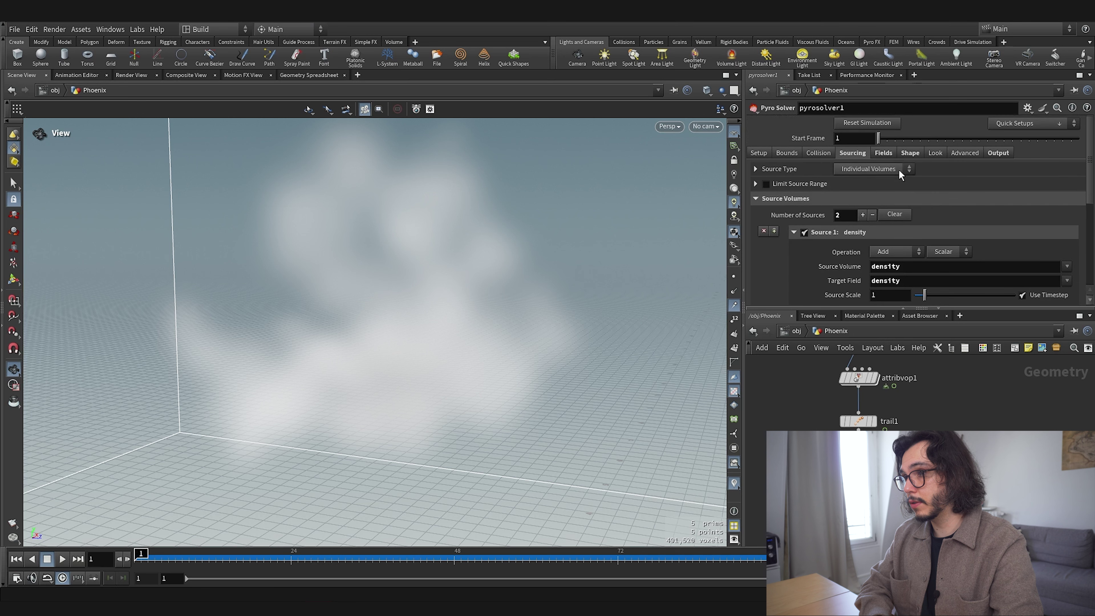
click(884, 152)
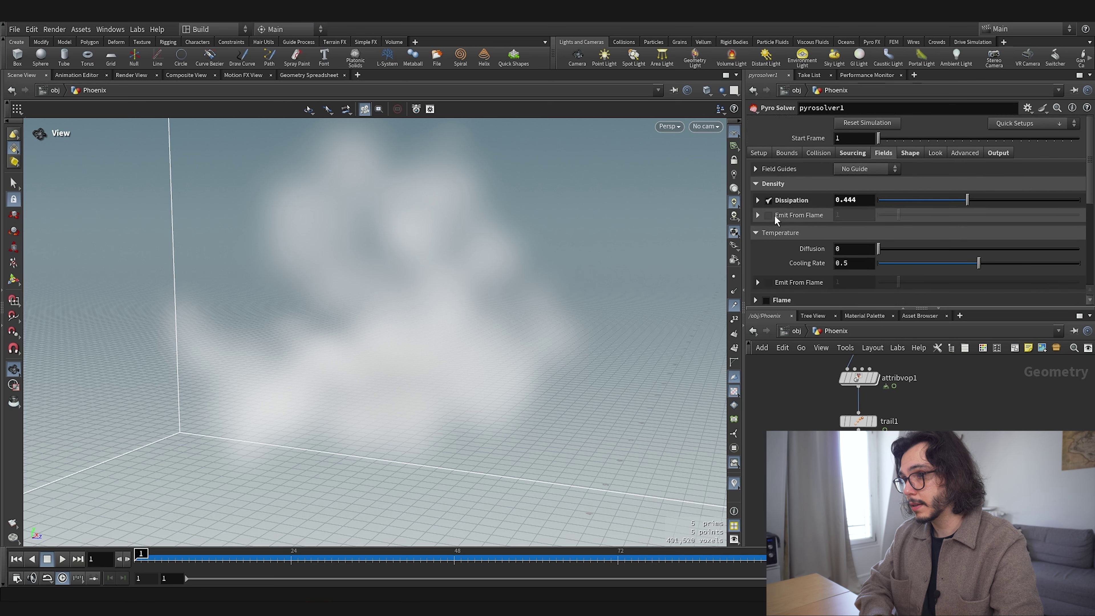
drag(967, 199, 891, 207)
click(62, 559)
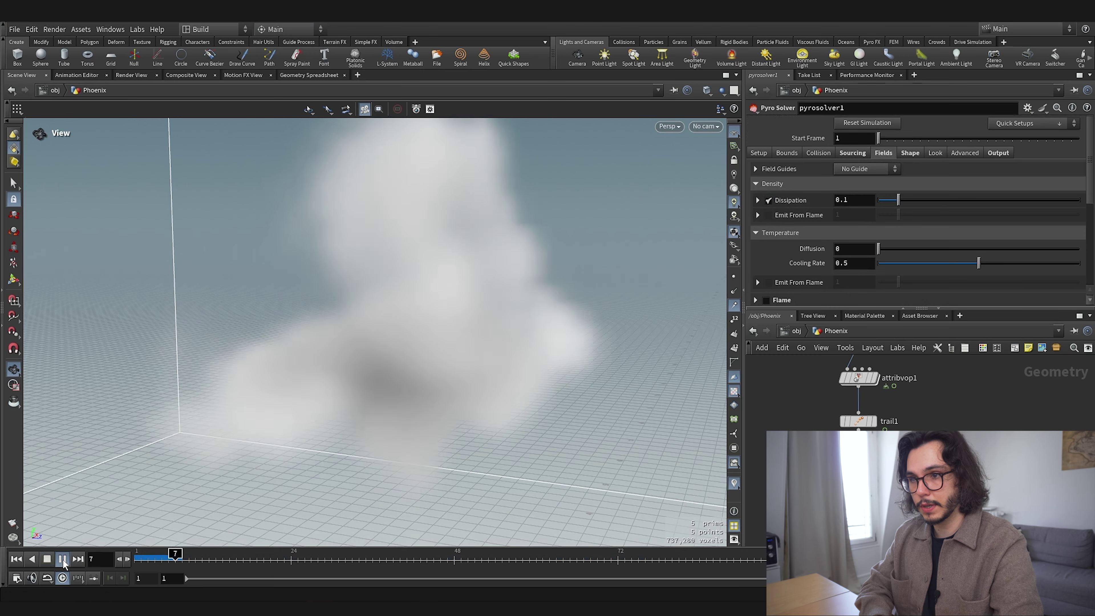
drag(543, 298, 489, 292)
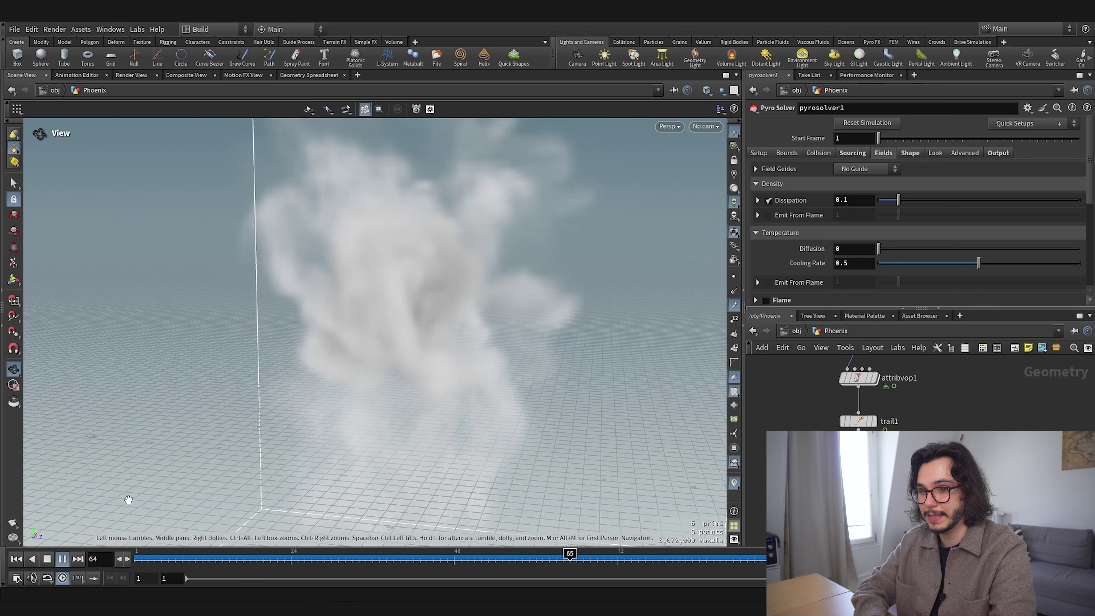
- Stop playback, return to the first frame, and set pyrosolver1's density dissipation to about 0.177
click(66, 560)
drag(156, 559, 136, 559)
drag(899, 200, 916, 201)
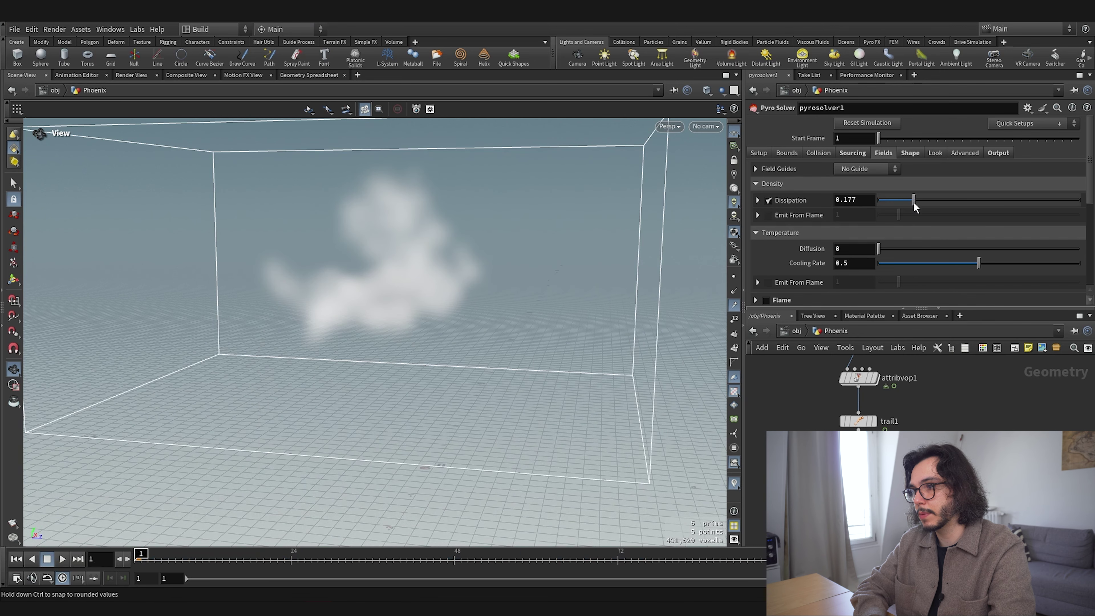
- Test pyrosolver1's Turbulence strength at about 0.721 and about 0.214 while playing the simulation
click(910, 153)
scroll(807, 239, down, 3)
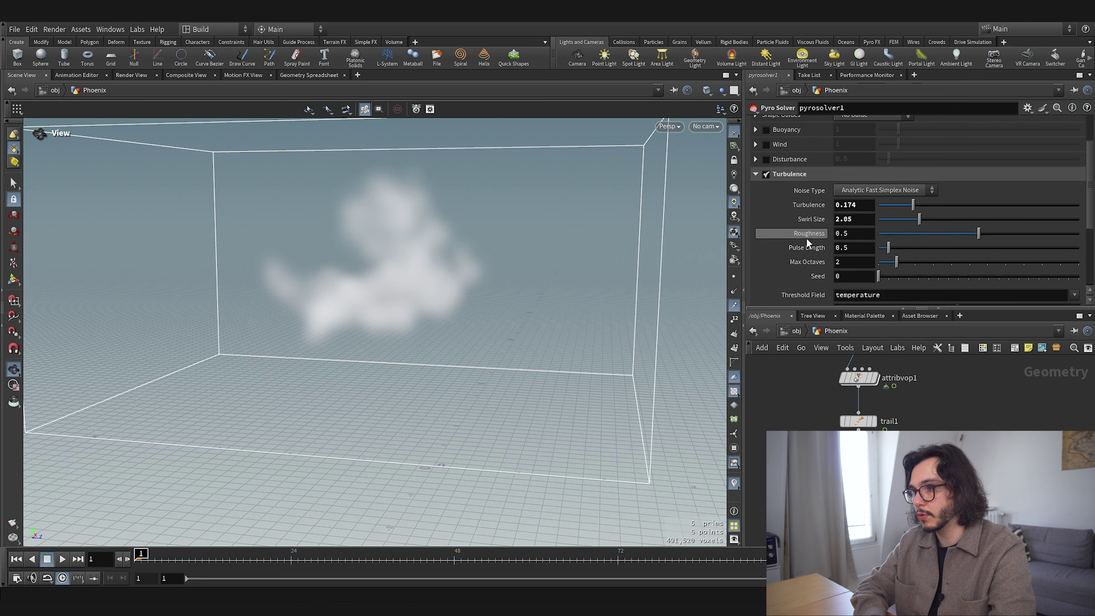
drag(917, 203, 1025, 204)
click(65, 558)
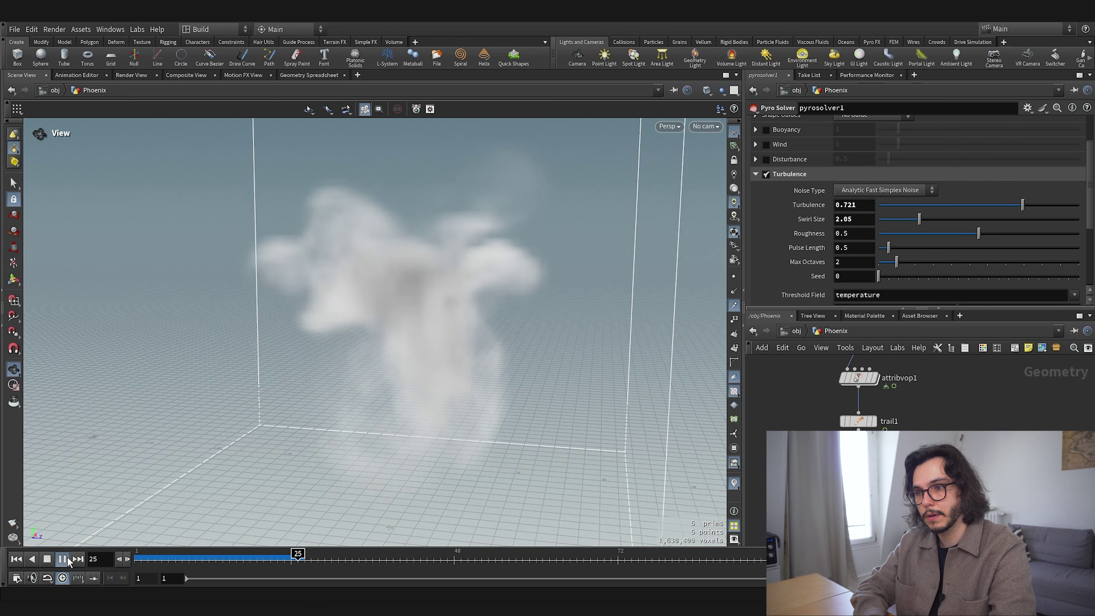
click(63, 559)
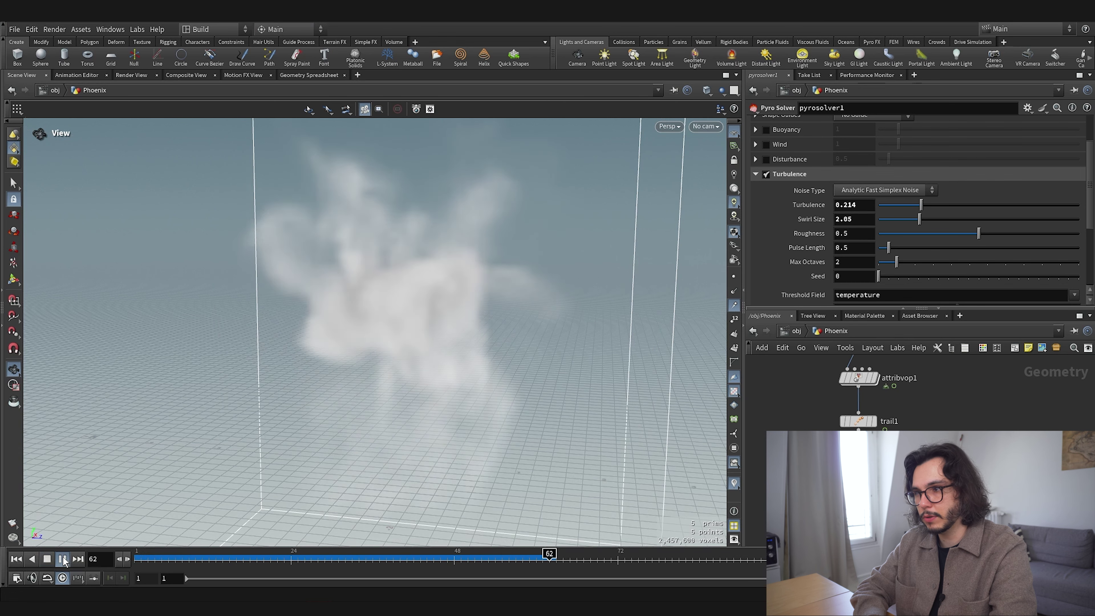
- Disable pyrosolver1's Turbulence, enable Disturbance with a strength of 10, and play the simulation from the first frame
click(766, 174)
click(766, 159)
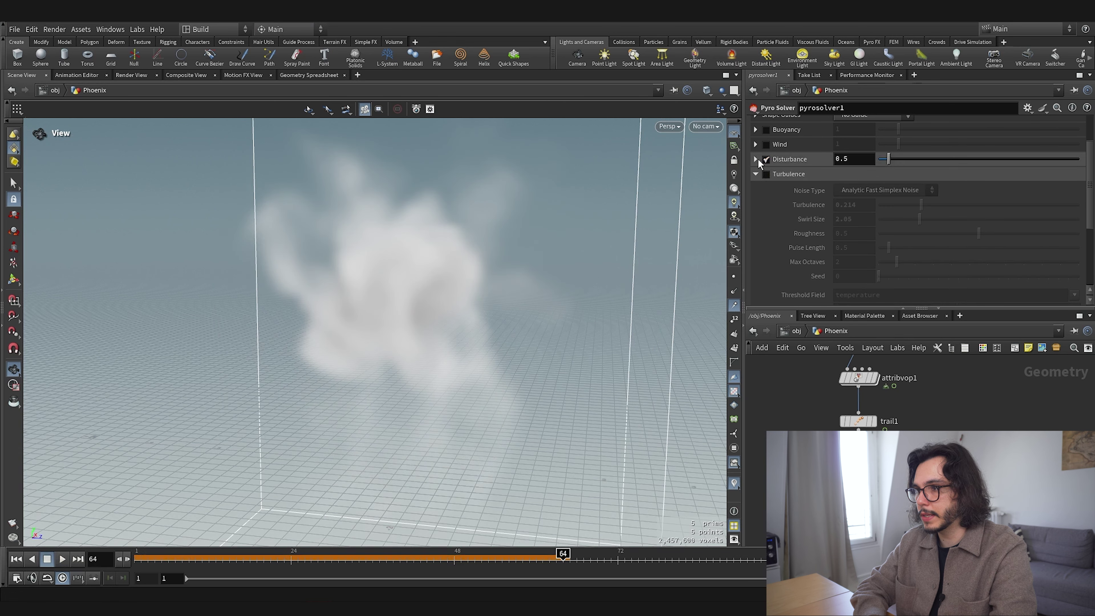
click(755, 159)
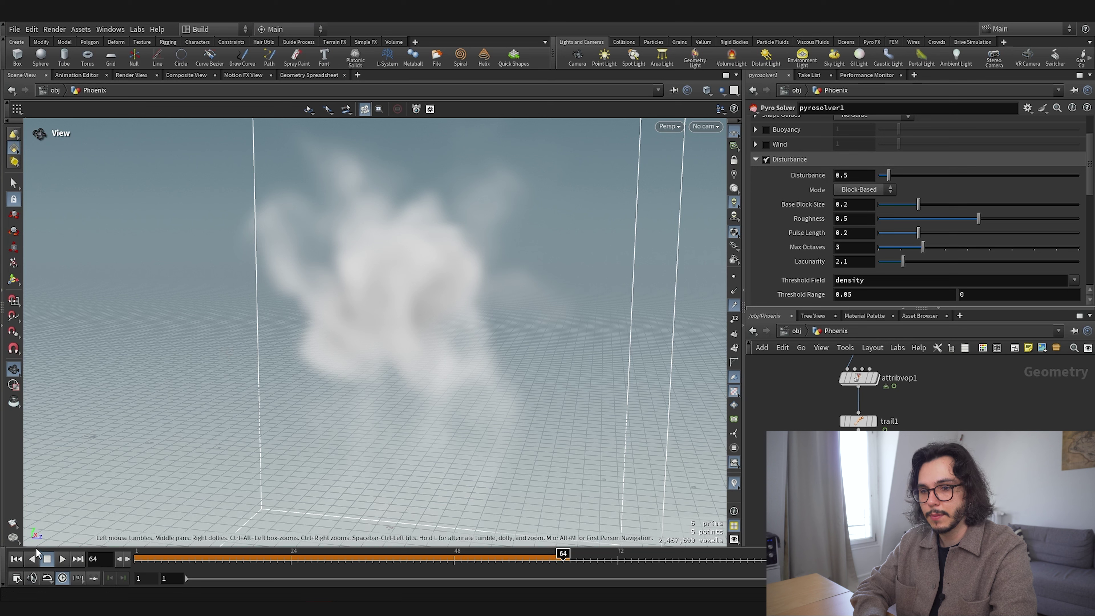
click(20, 560)
click(63, 559)
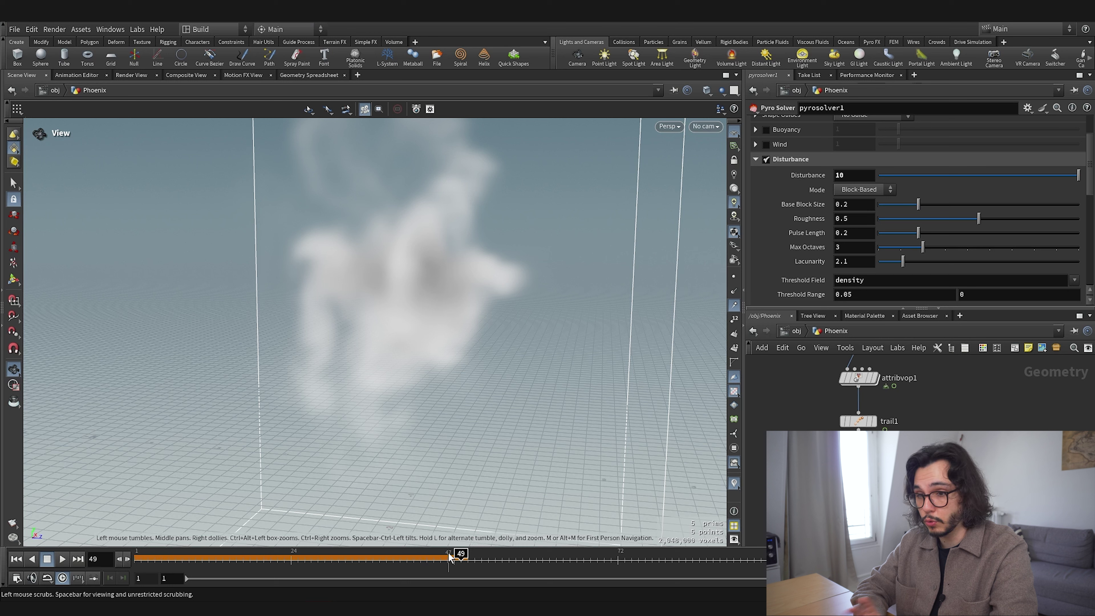
- Set the Disturbance base block size to about 0.365 and its roughness to about 0.681, replaying the simulation from the start
click(17, 559)
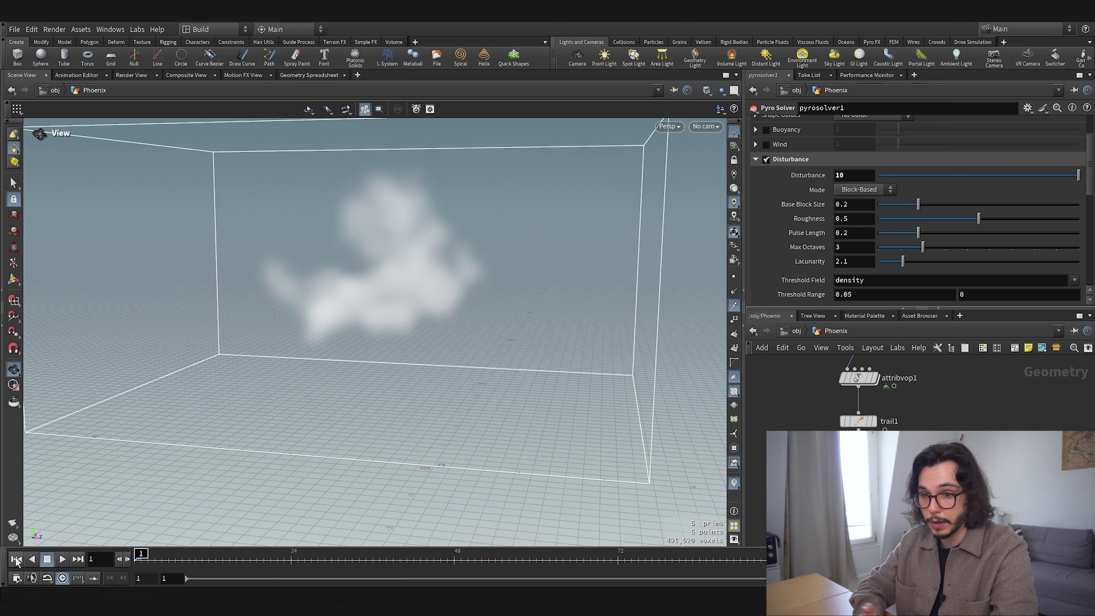
click(60, 560)
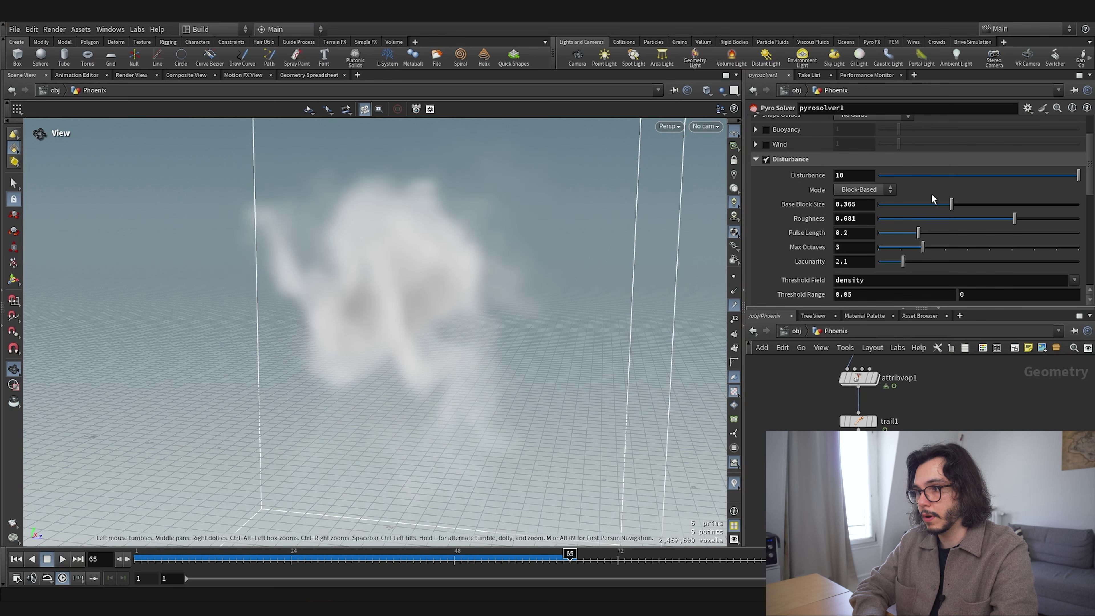
drag(481, 319, 462, 308)
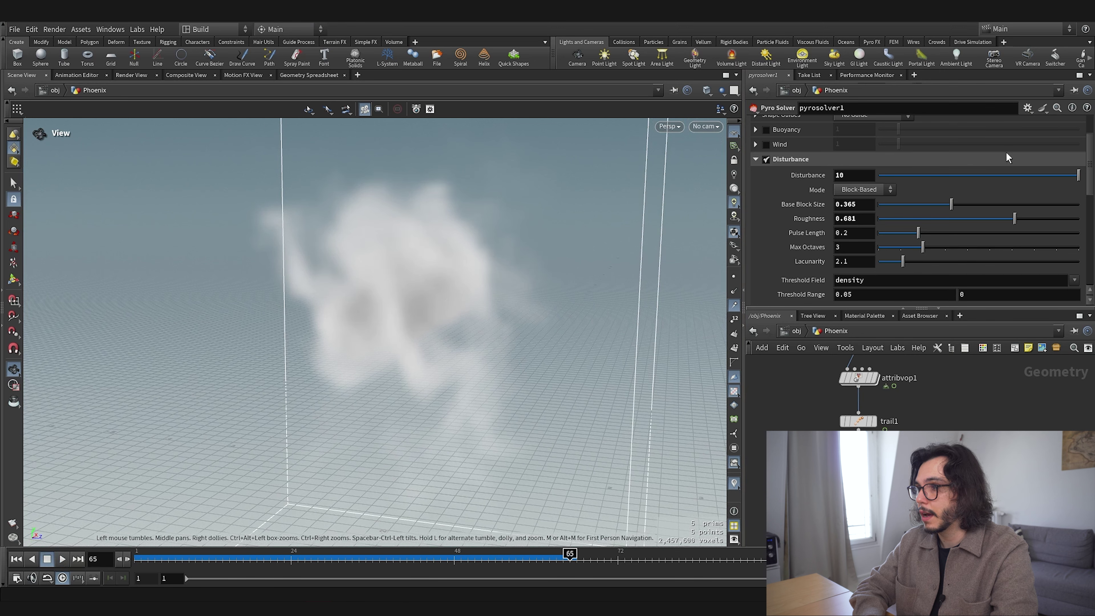
- Preview the simulation with Disturbance at 0, set the Disturbance strength to 5, and return to the first frame
click(63, 558)
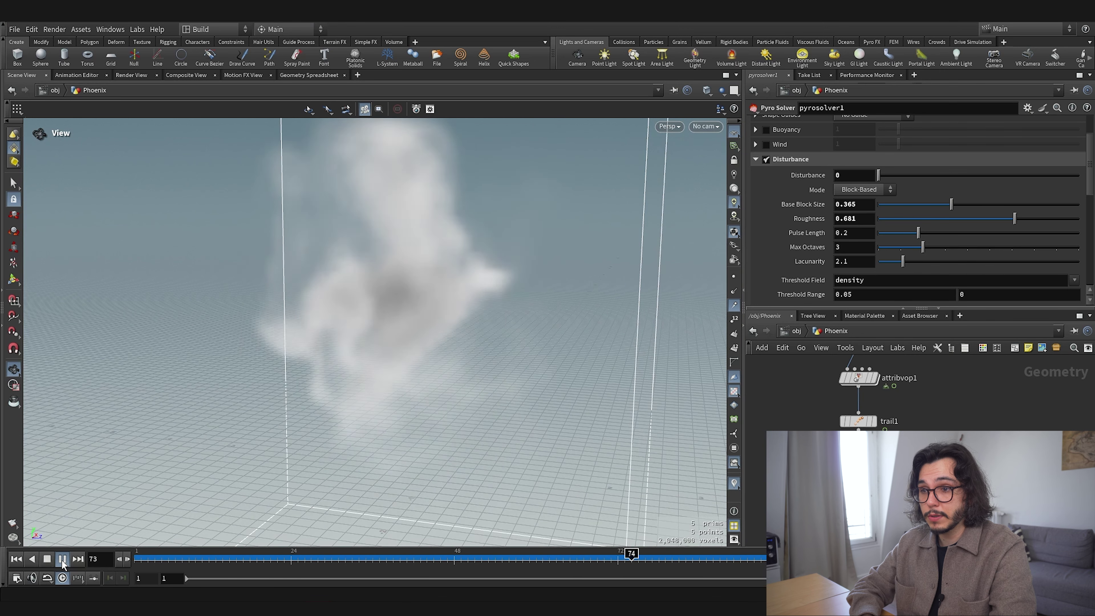
click(61, 559)
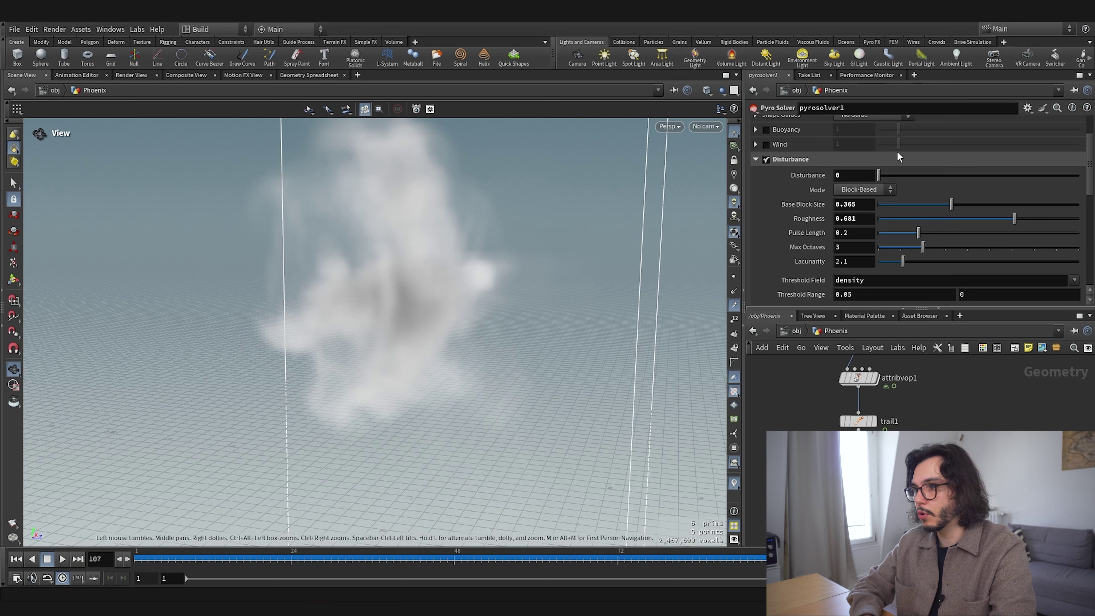
double_click(856, 173)
text(5)
key(Return)
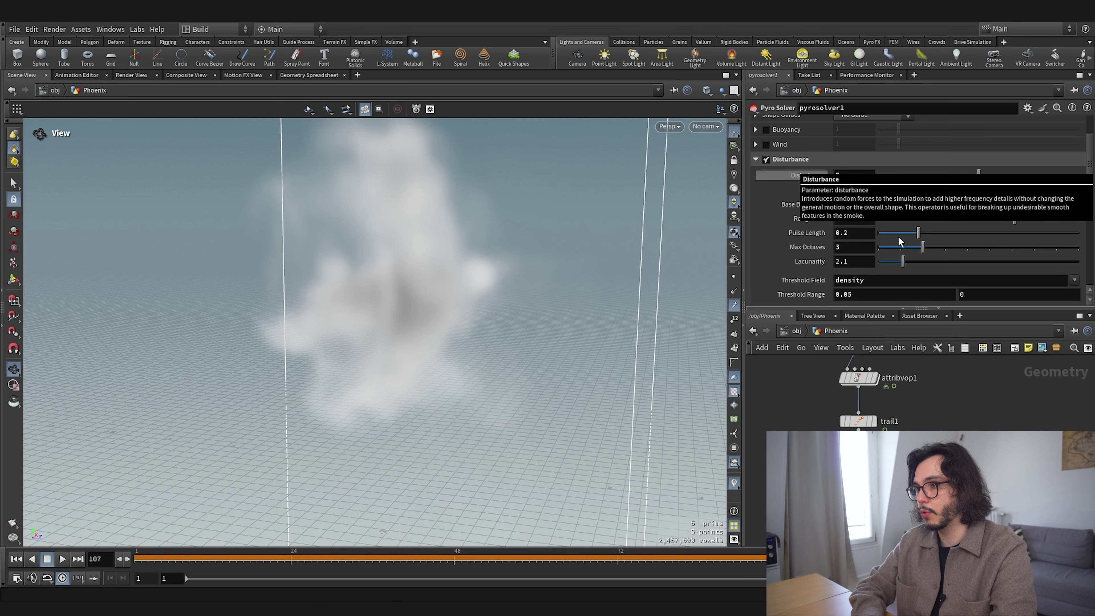
click(16, 559)
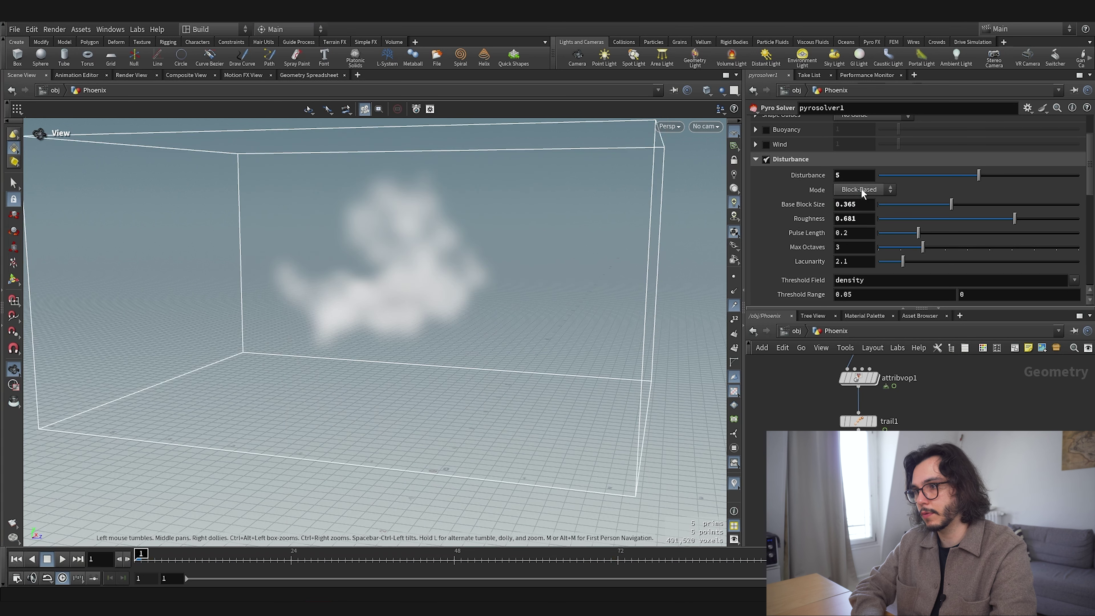
- Change the viewport background's color scheme to Dark in the display options
drag(398, 272, 430, 310)
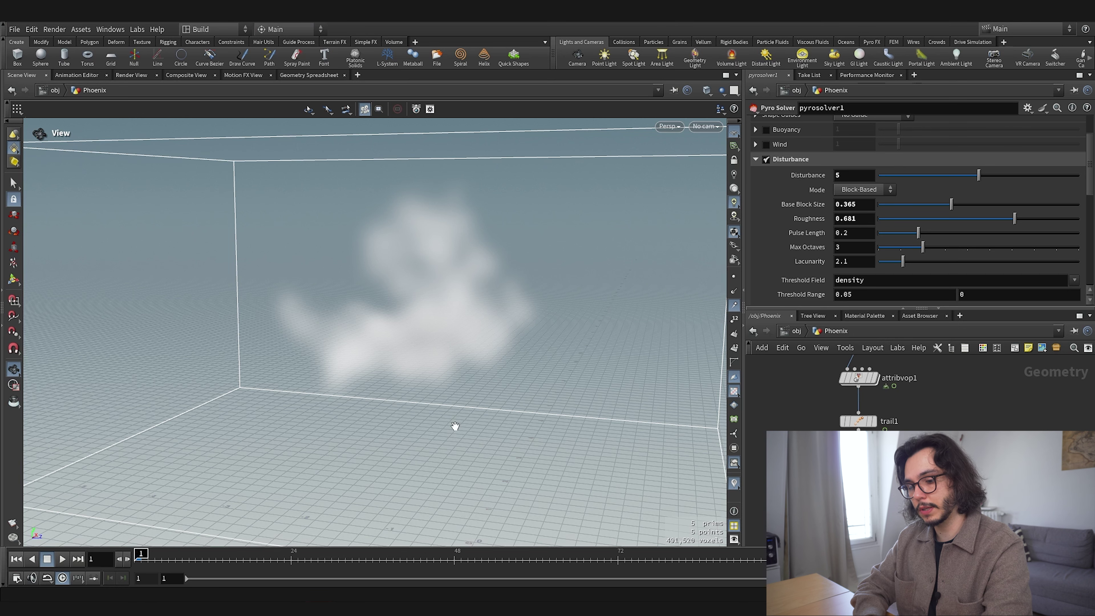
key(d)
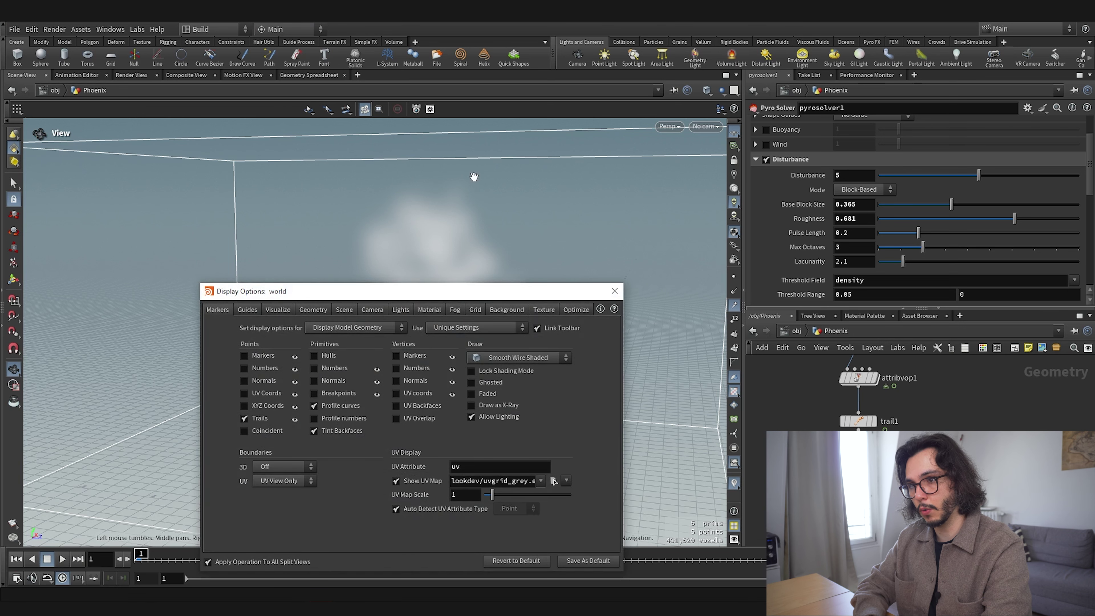
drag(440, 293, 495, 172)
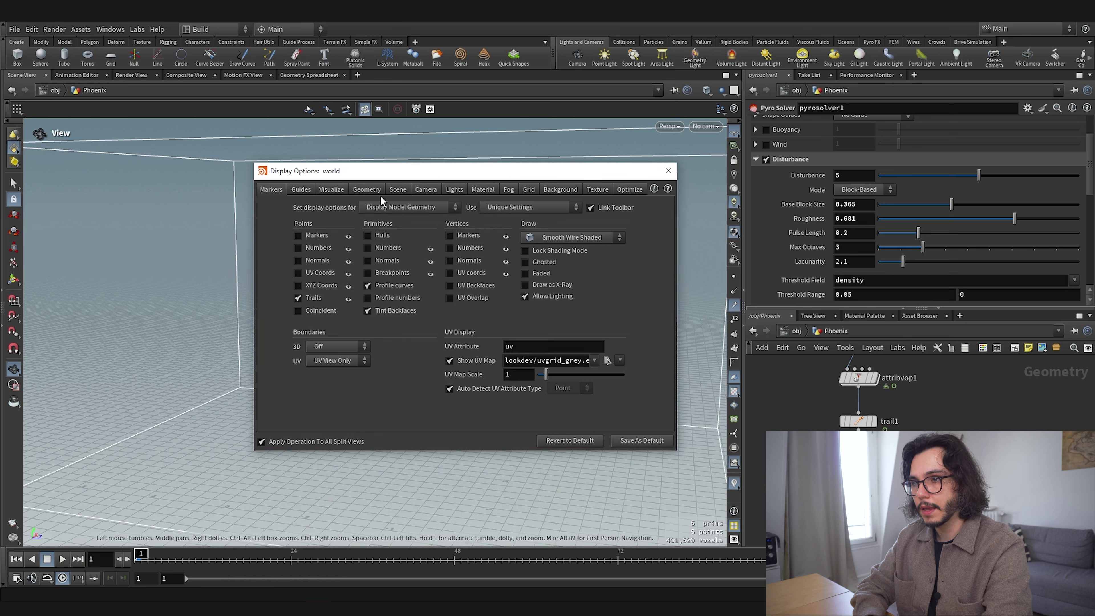
click(561, 190)
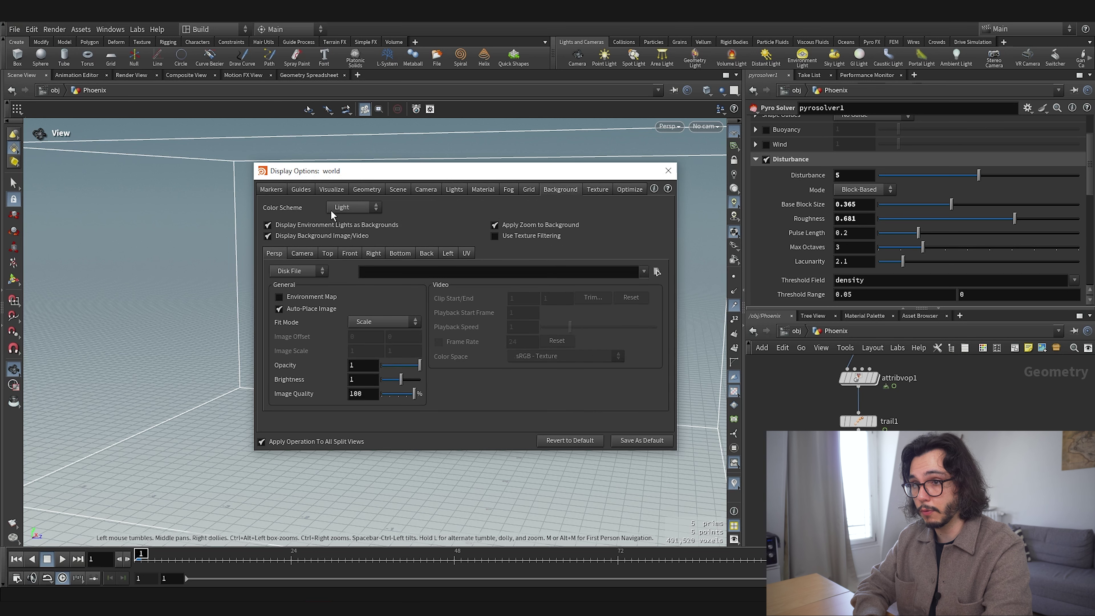
click(357, 211)
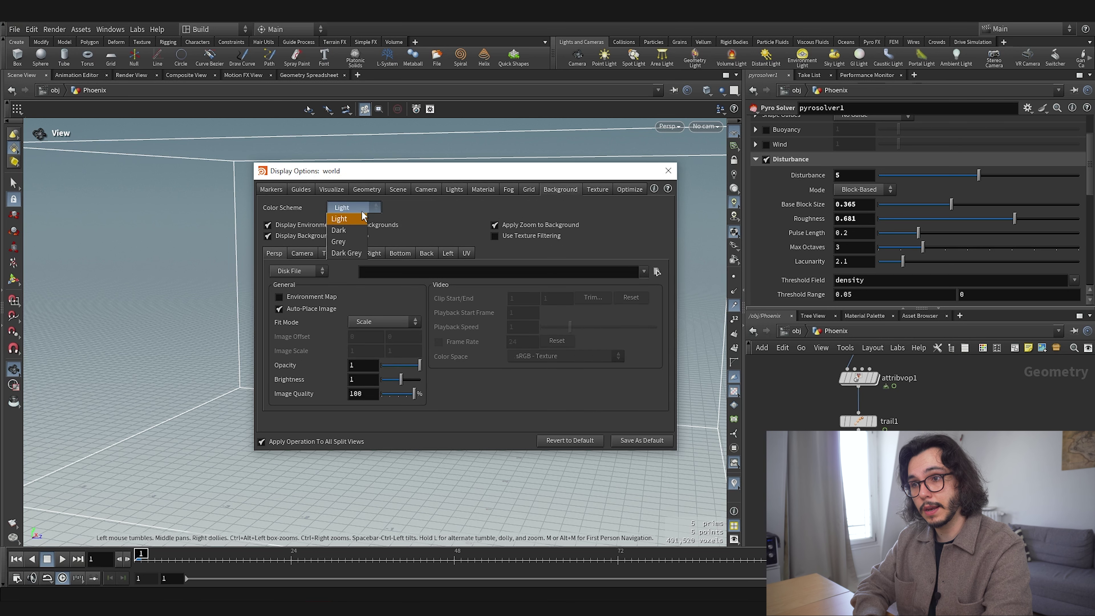
click(354, 226)
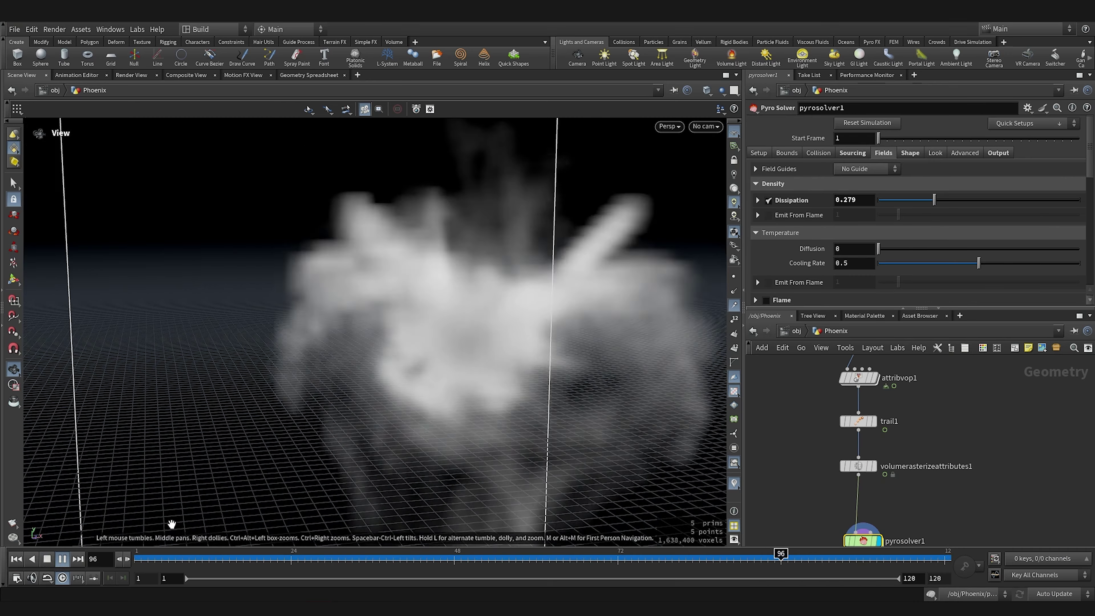
- Inspect the smoke's shape and trails from several angles during playback against the dark background
drag(171, 521, 522, 431)
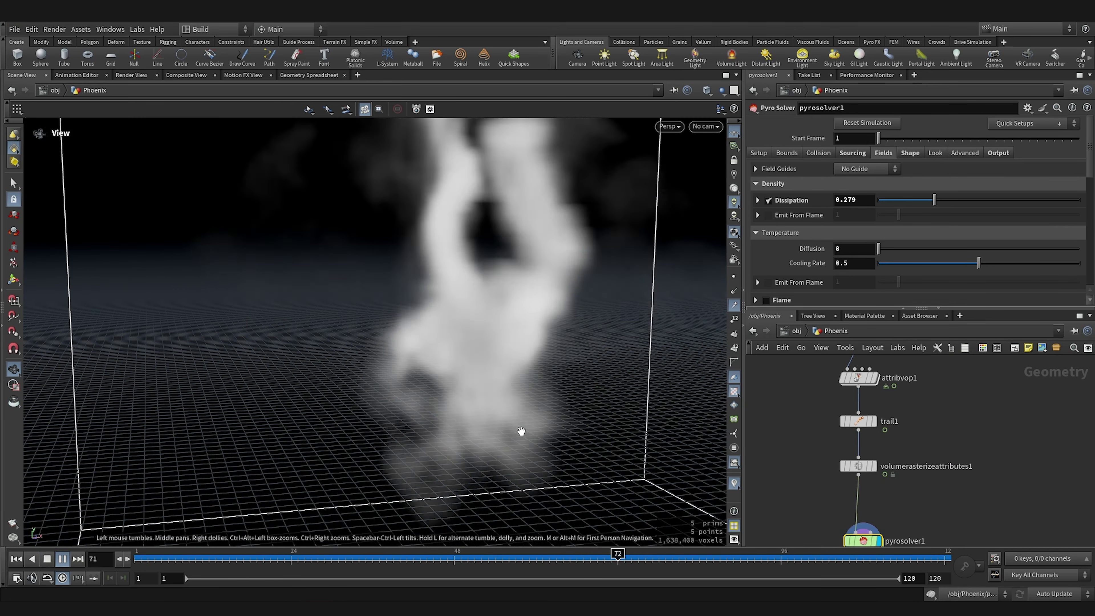
drag(508, 292, 556, 318)
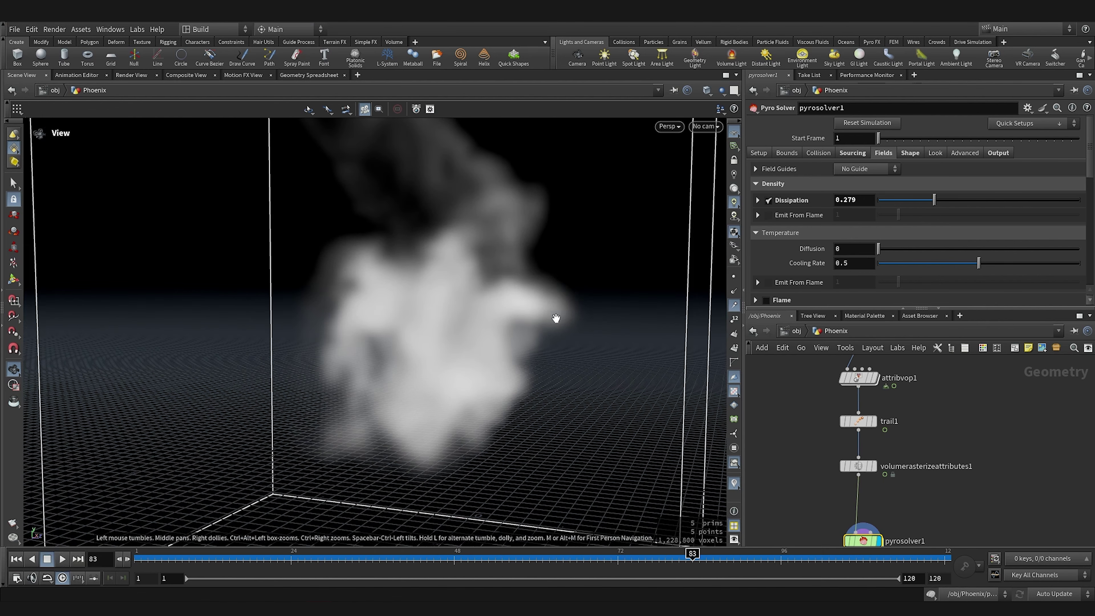
drag(428, 371, 402, 359)
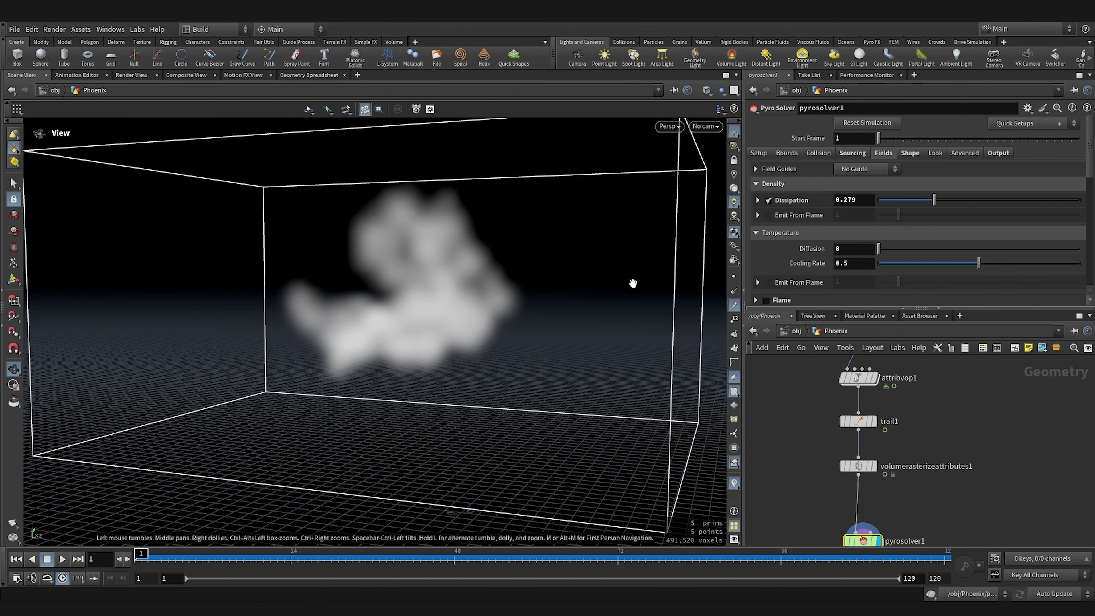
drag(534, 283, 536, 312)
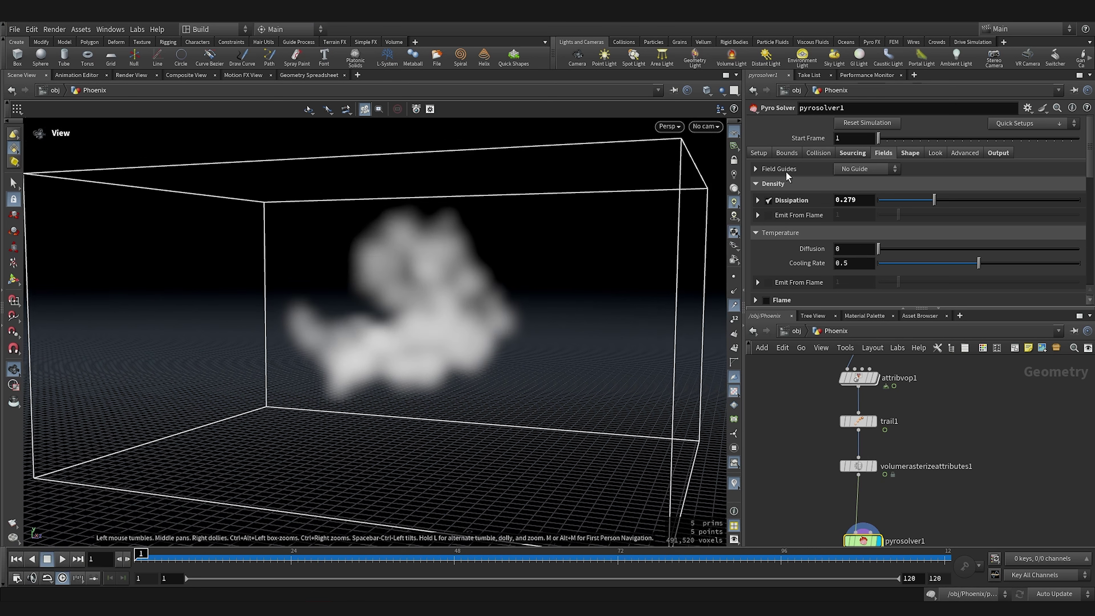
- Link the Volume Rasterize Attributes node's voxel size to the Pyro Solver's voxel size with a relative reference
click(767, 152)
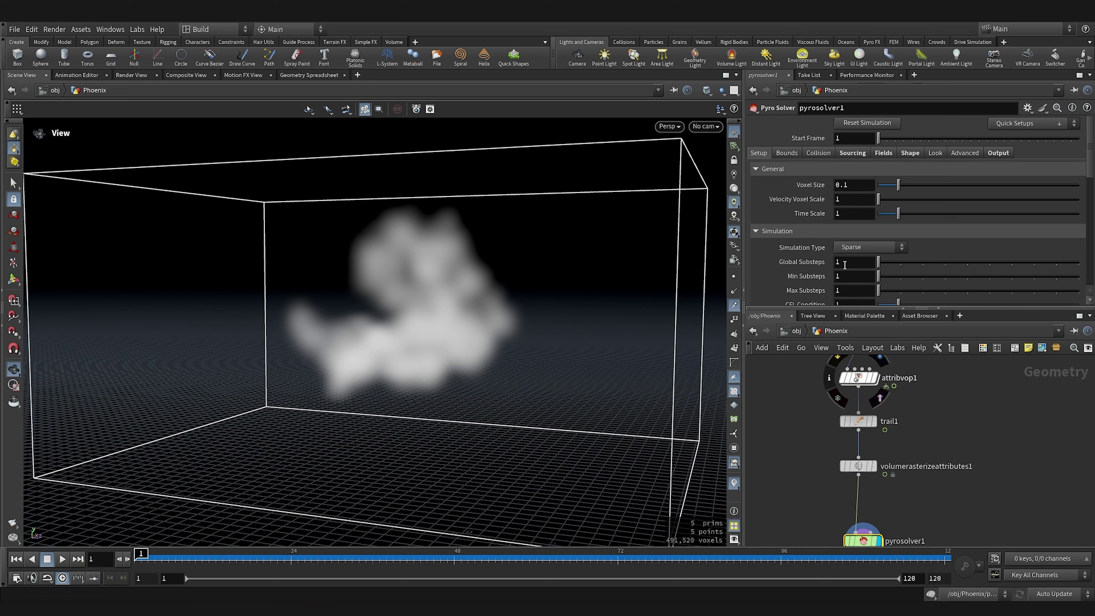
scroll(815, 455, down, 2)
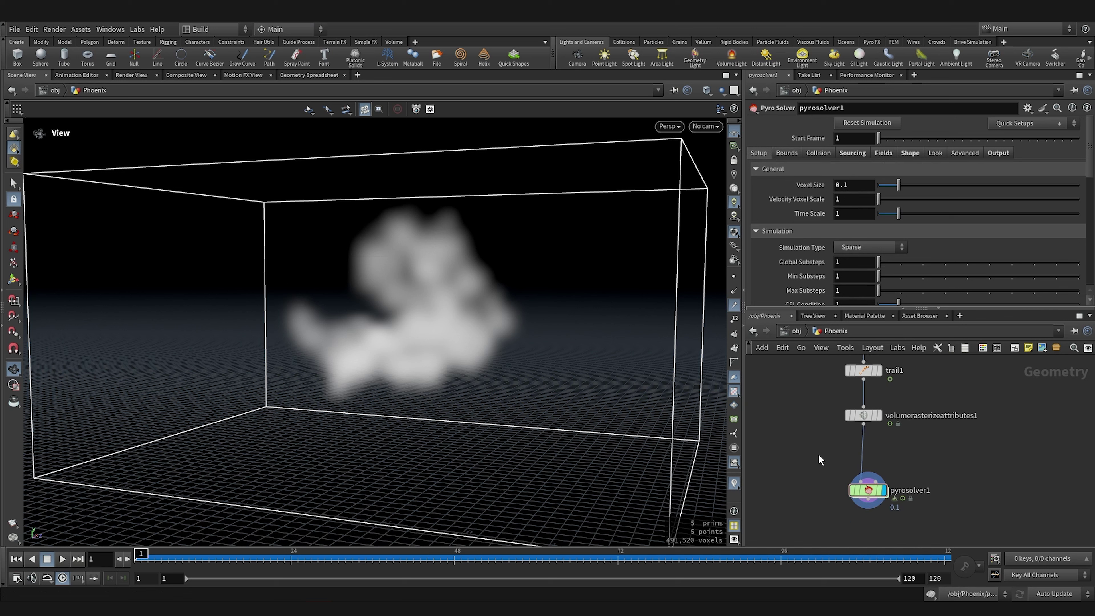
click(863, 417)
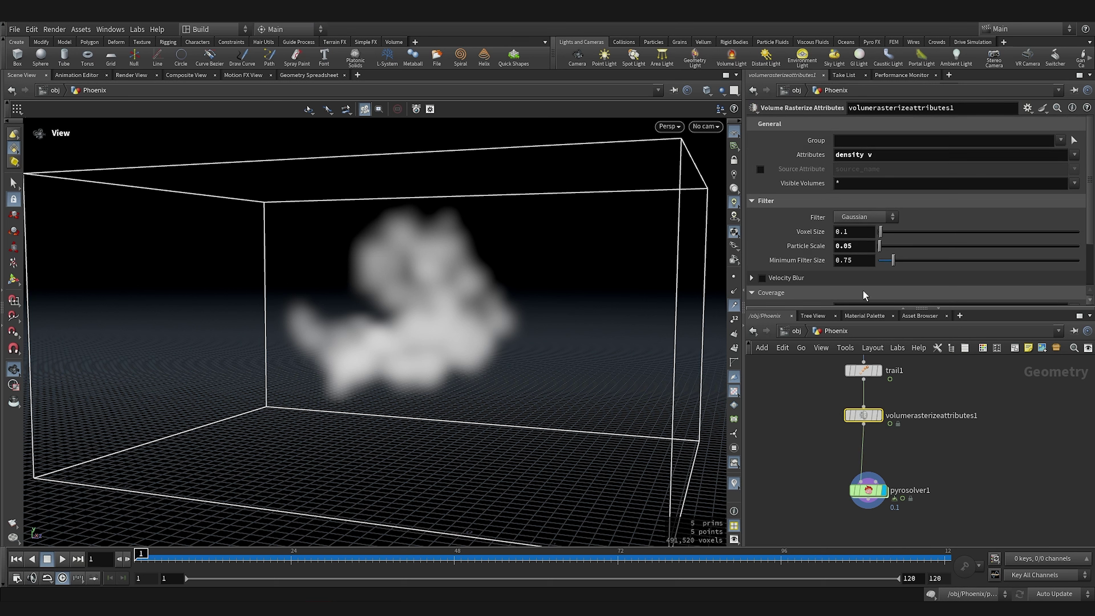
click(874, 483)
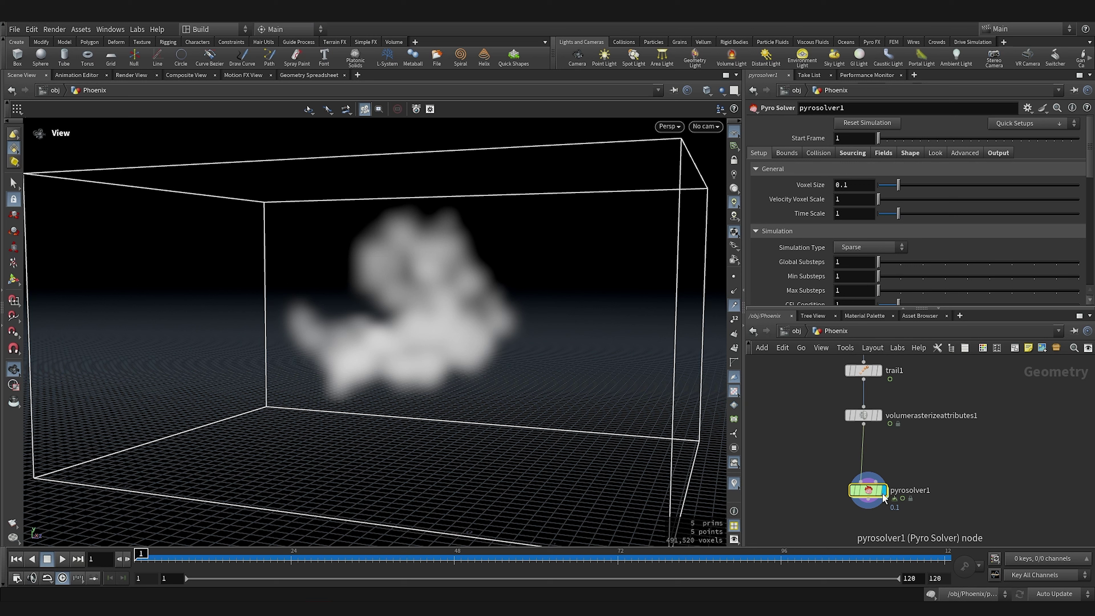
right_click(859, 184)
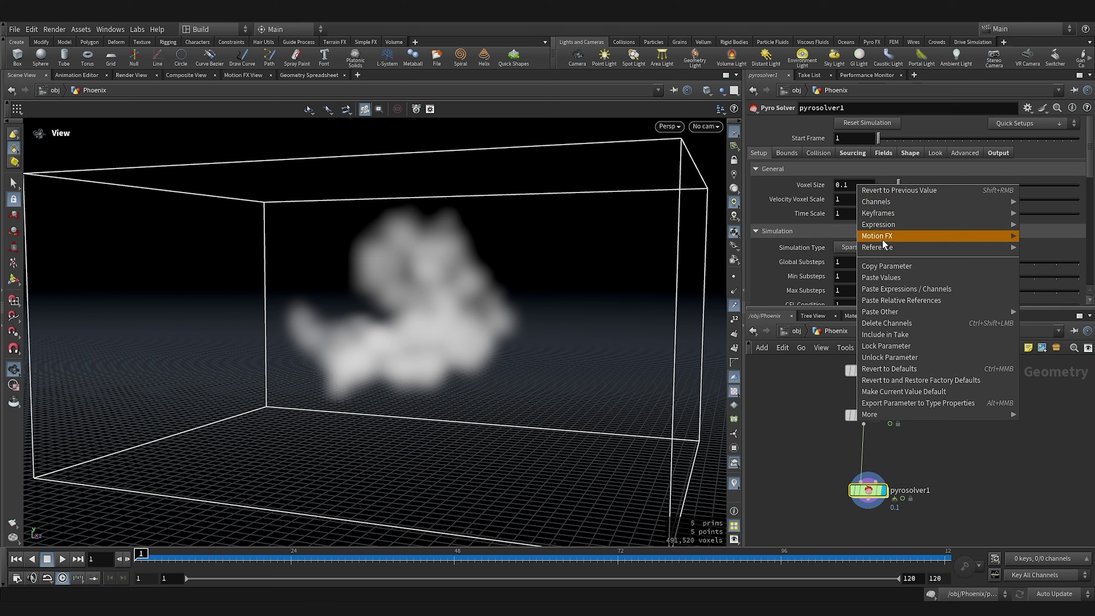
click(895, 266)
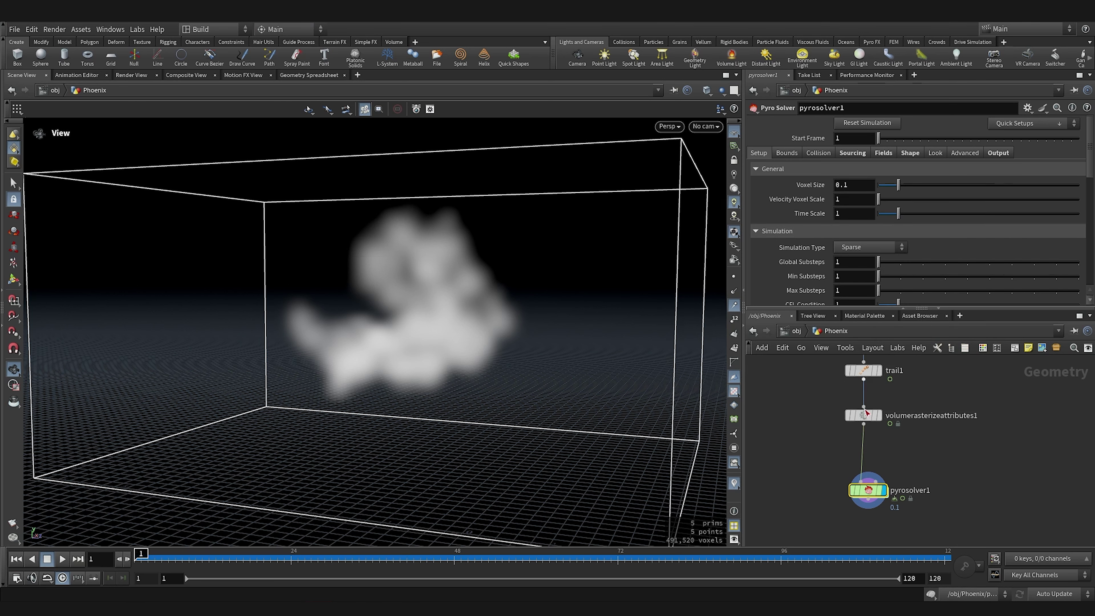
click(863, 415)
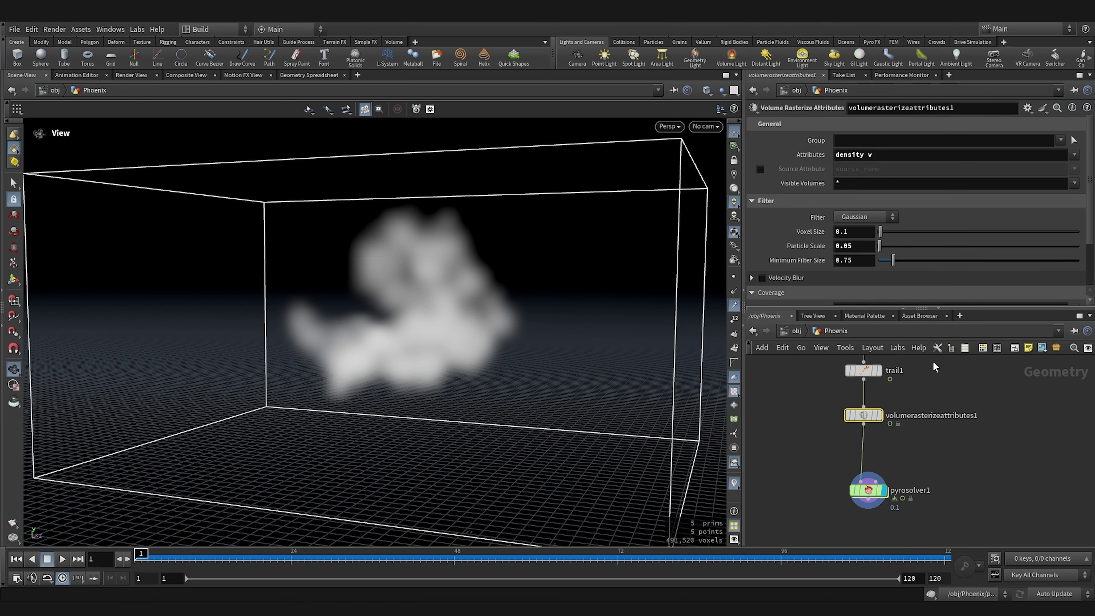
right_click(804, 231)
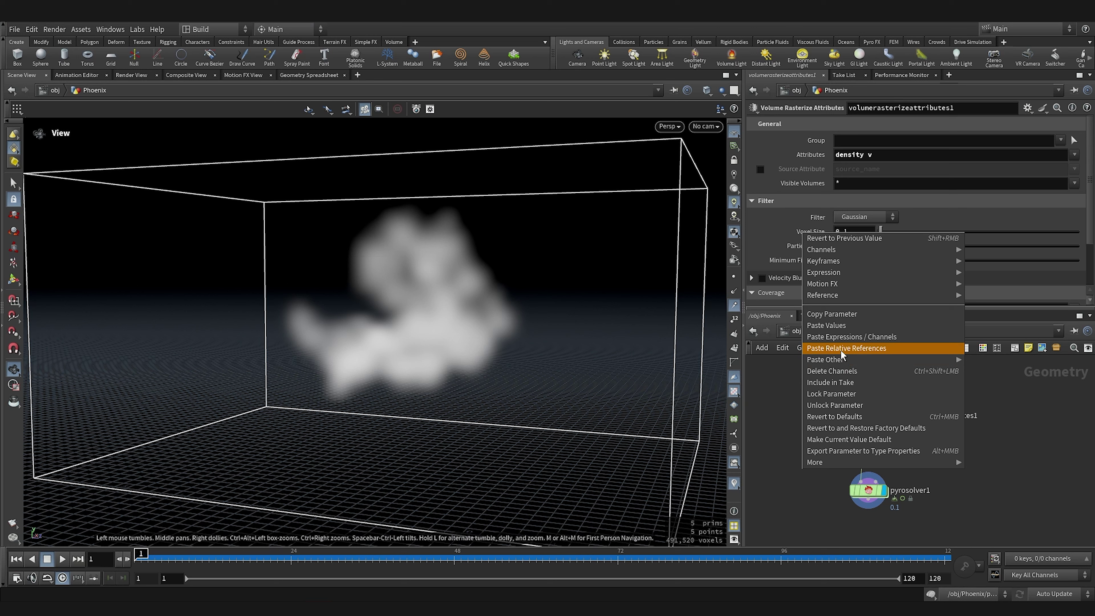
click(827, 348)
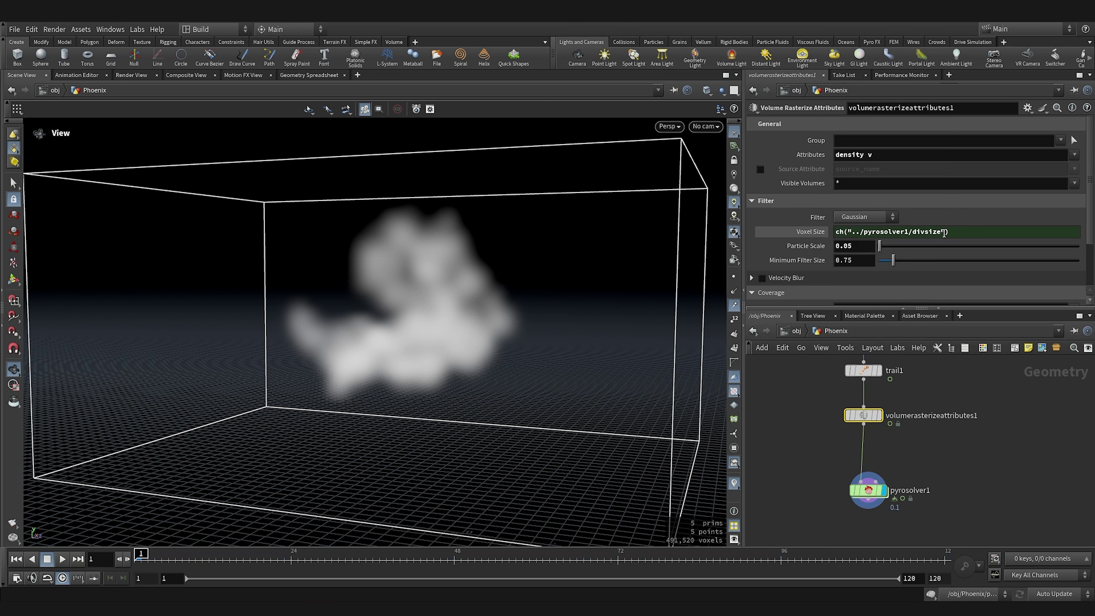
click(784, 450)
- Display the linked voxel size on the Volume Rasterize Attributes node as its evaluated value instead of the expression
click(869, 492)
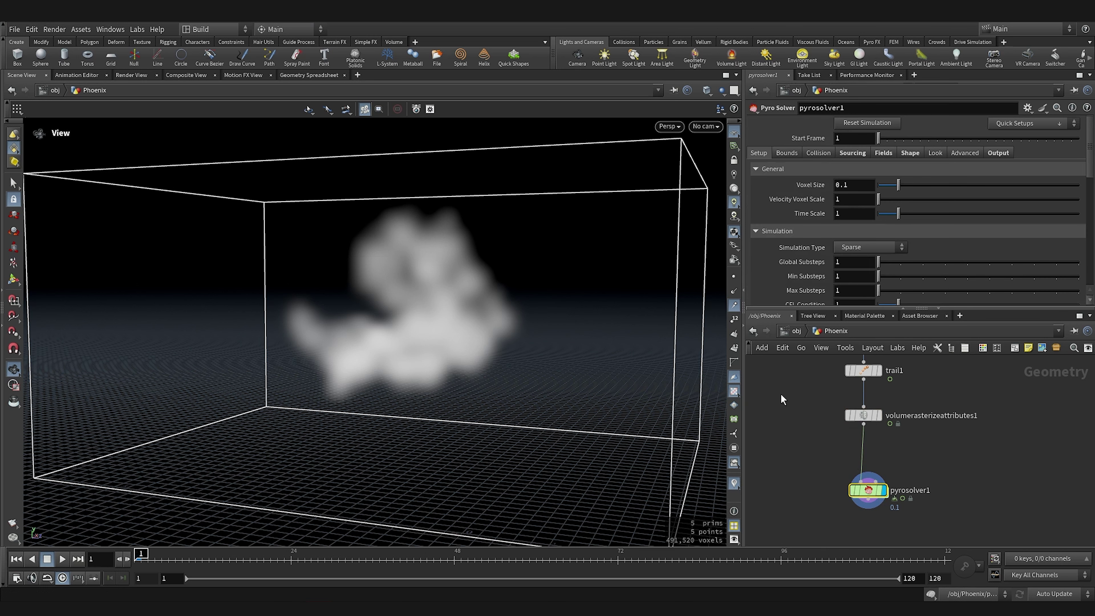
click(864, 415)
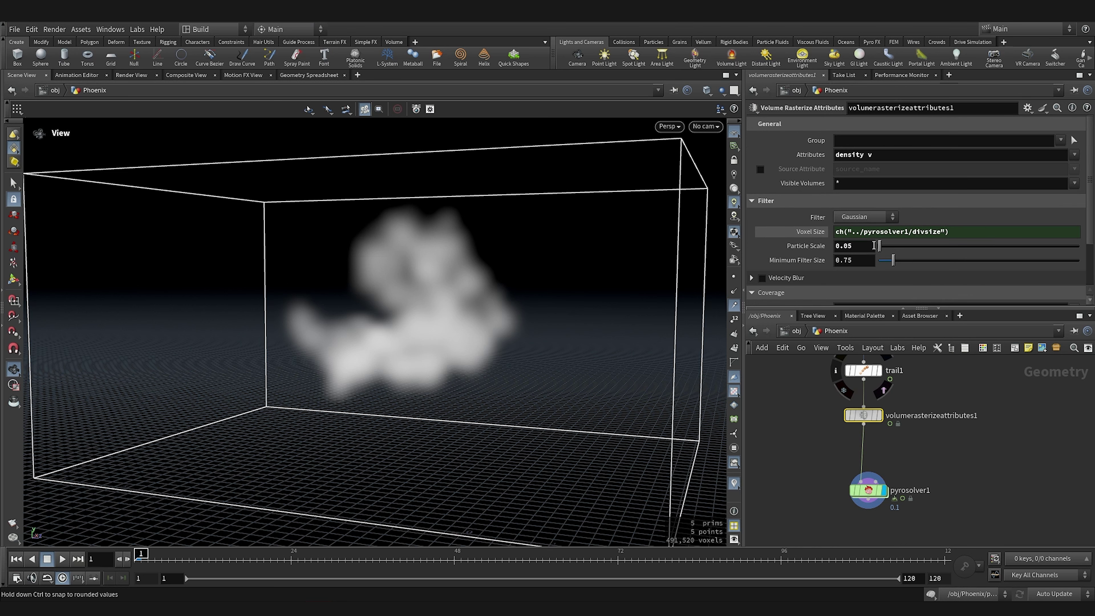
right_click(817, 232)
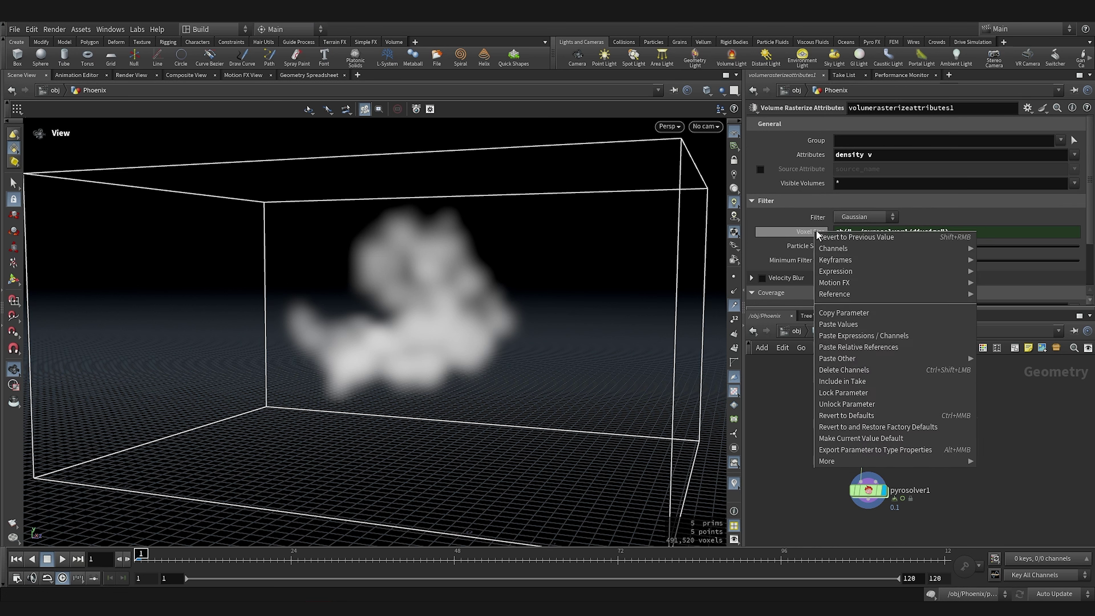
mouse_move(837, 276)
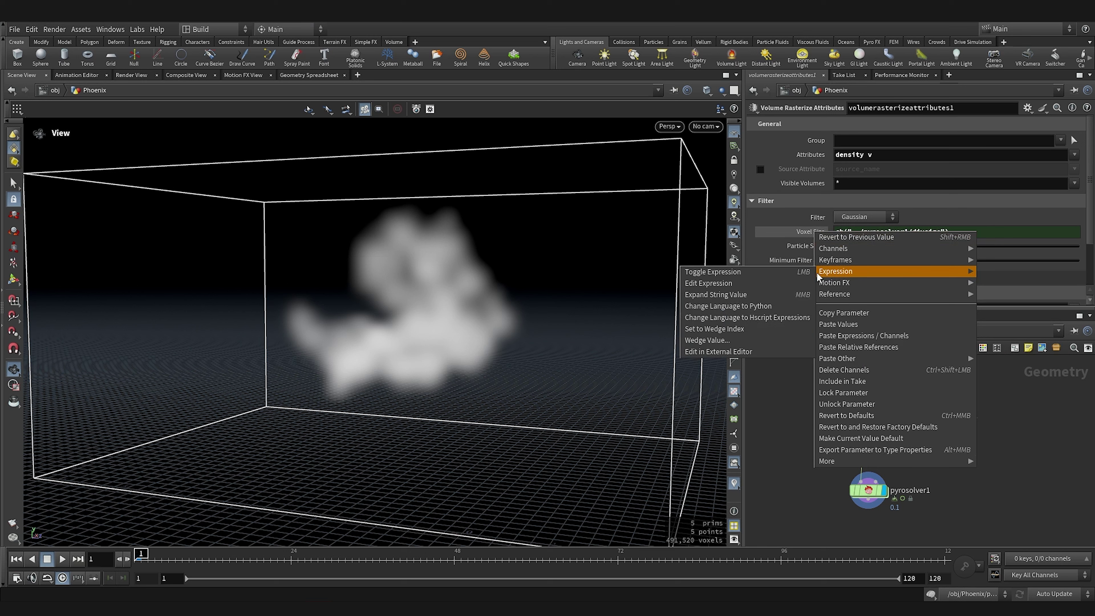
click(760, 276)
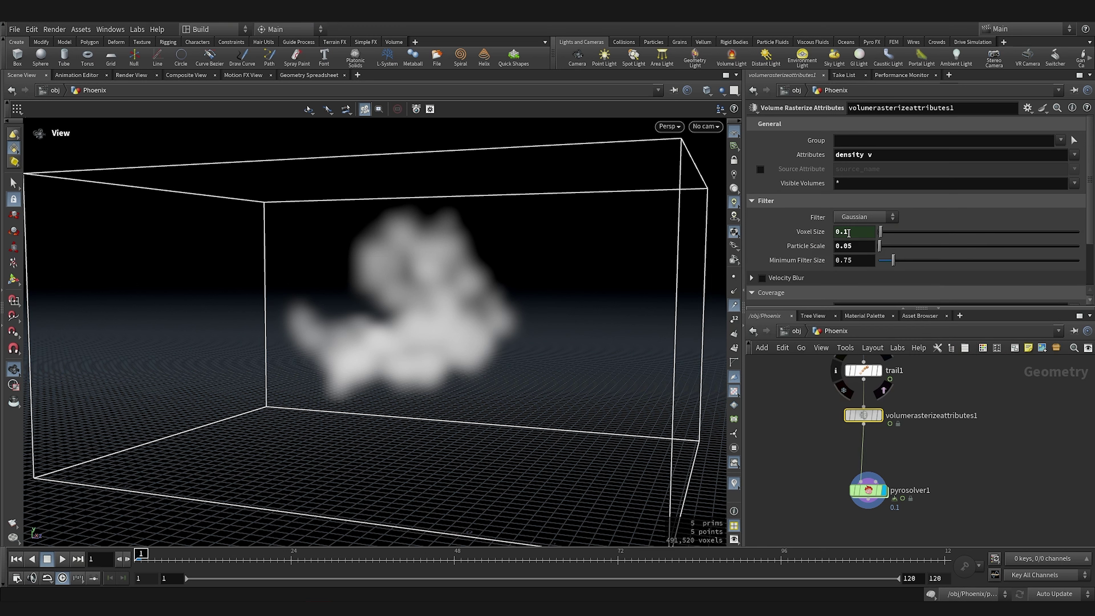
- Set the Pyro Solver's voxel size to 0.05 and check the linked voxel size on the Volume Rasterize Attributes node
click(869, 492)
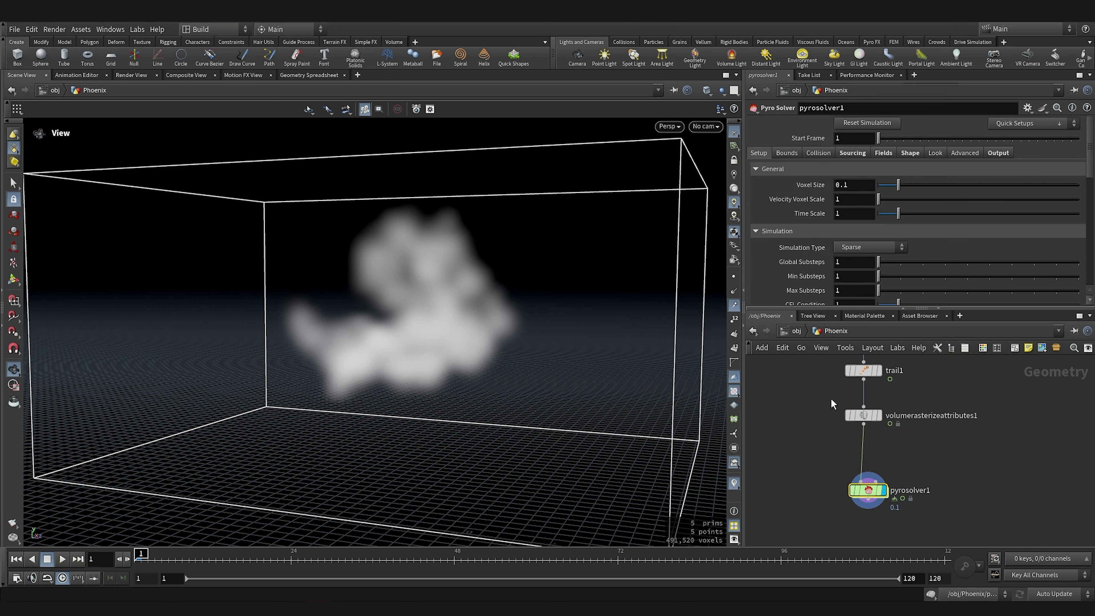
click(848, 185)
key(BackSpace)
text(05)
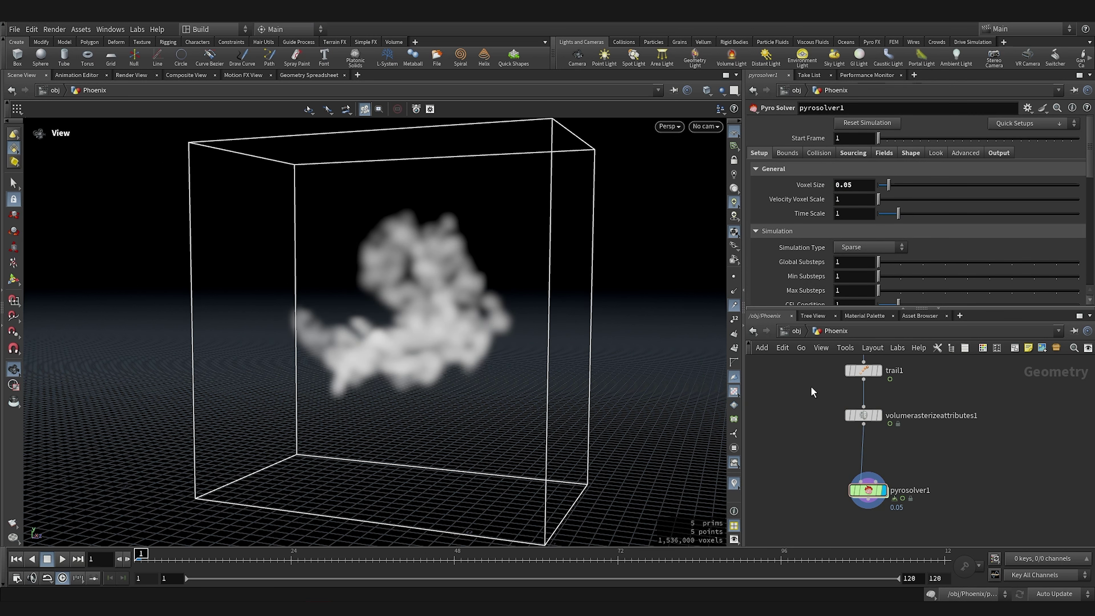
click(863, 416)
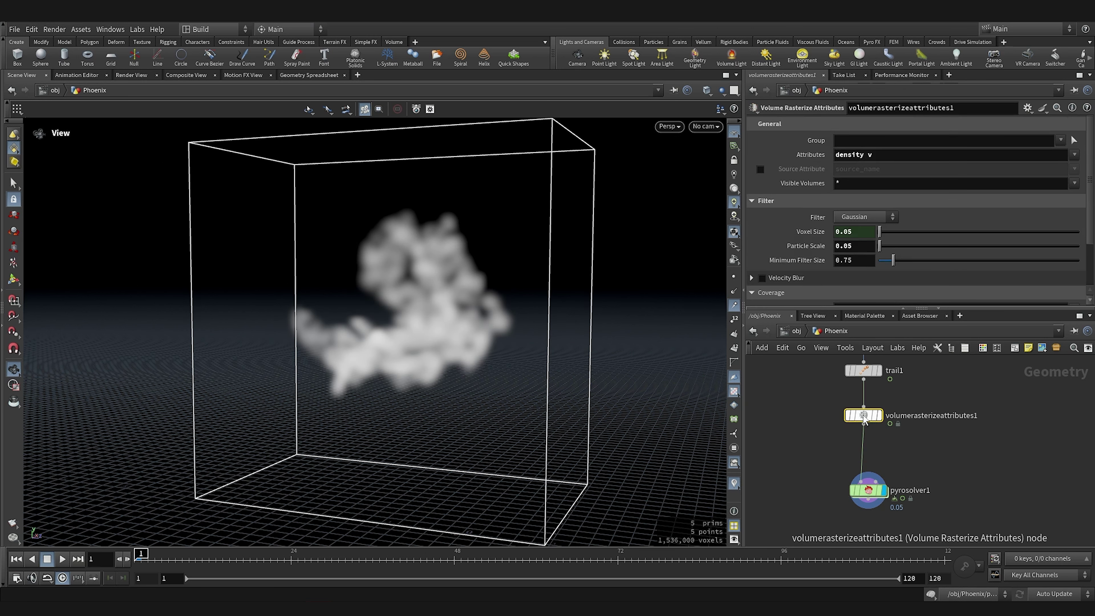
drag(461, 323, 414, 319)
- Set the Pyro Solver's start frame to 48
click(867, 490)
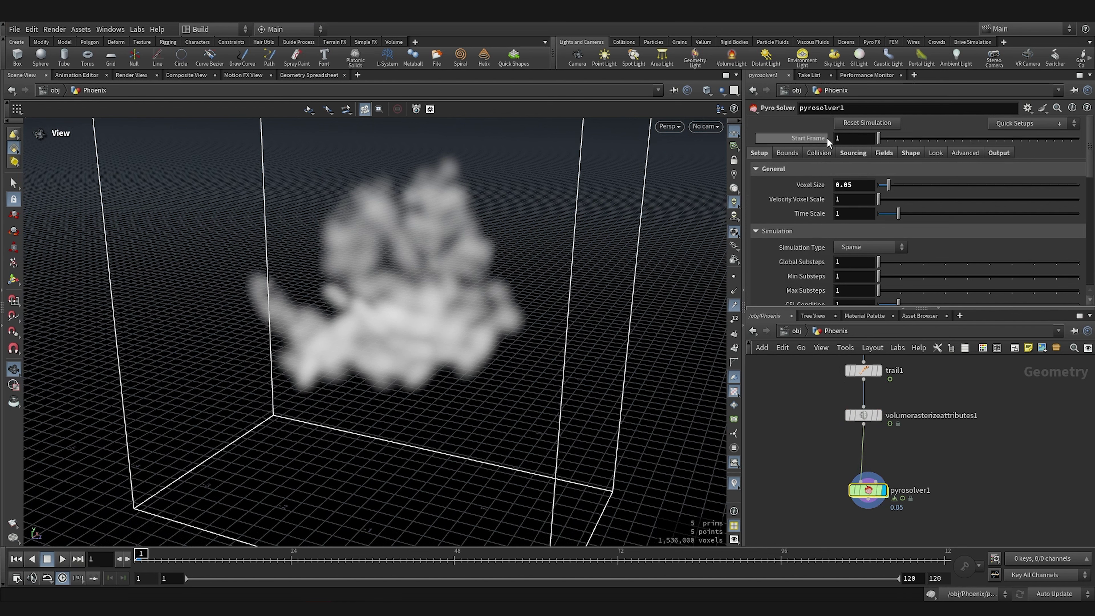
click(835, 138)
text(40)
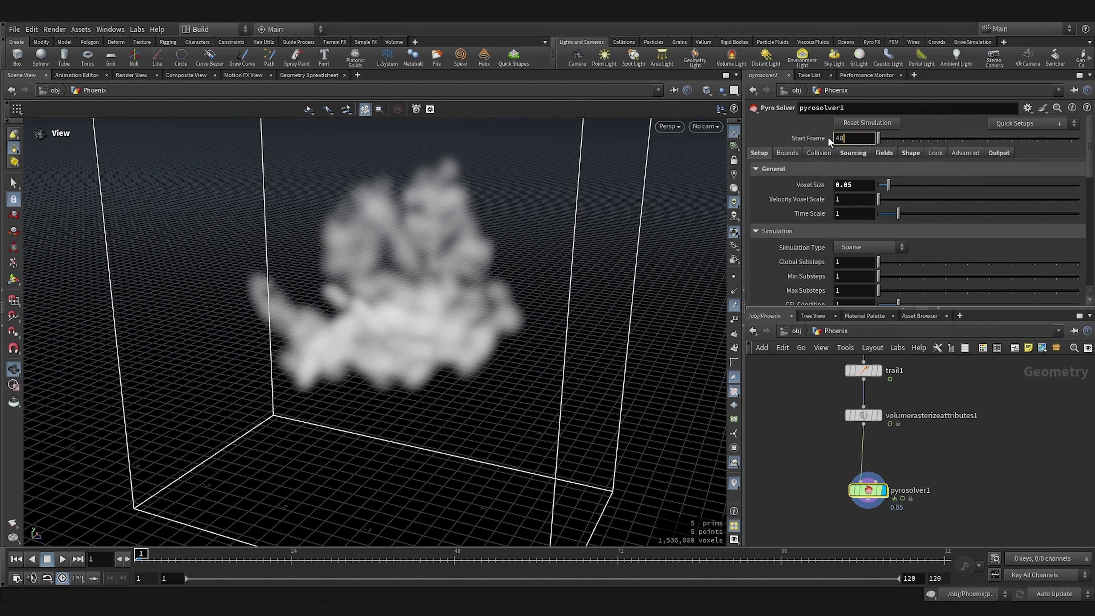
key(Return)
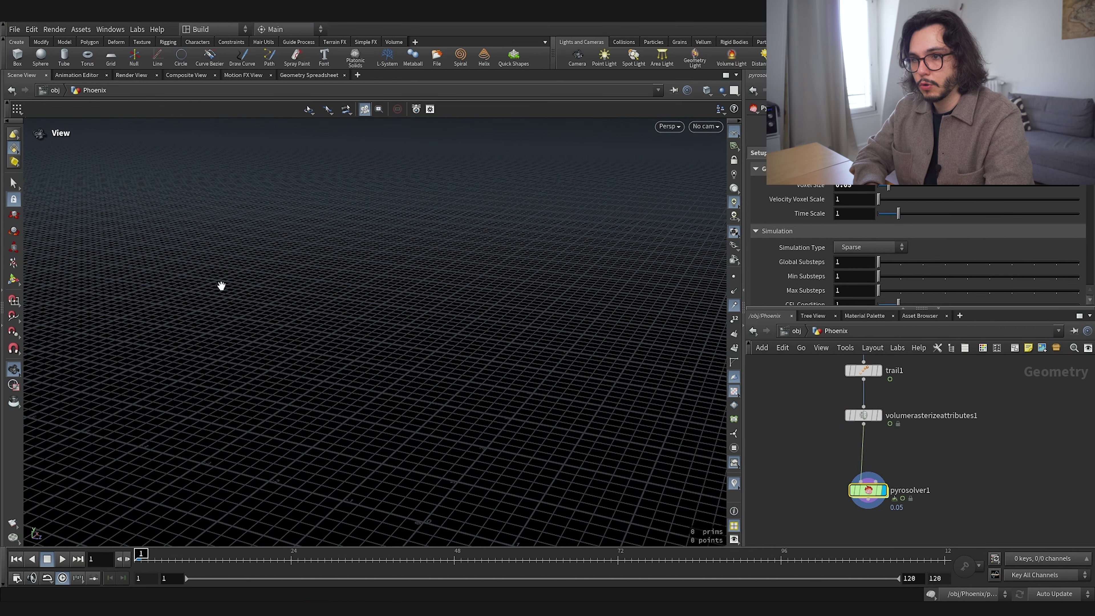
- Play the simulation through to frame 113, inspect the smoke up close, and return to the first frame
middle_drag(220, 286, 280, 315)
drag(280, 315, 282, 295)
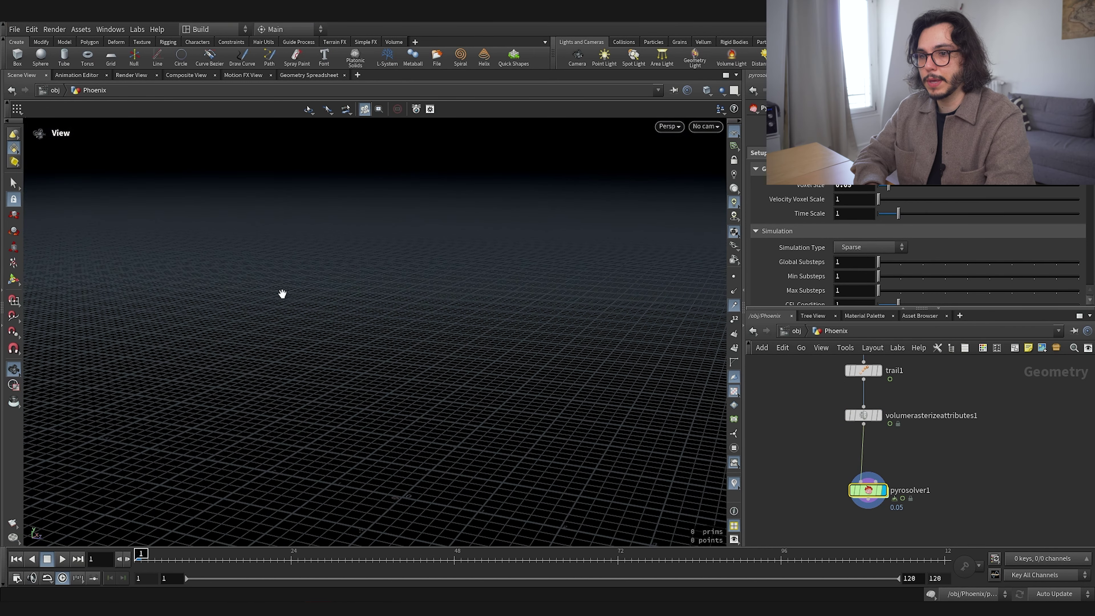
click(63, 558)
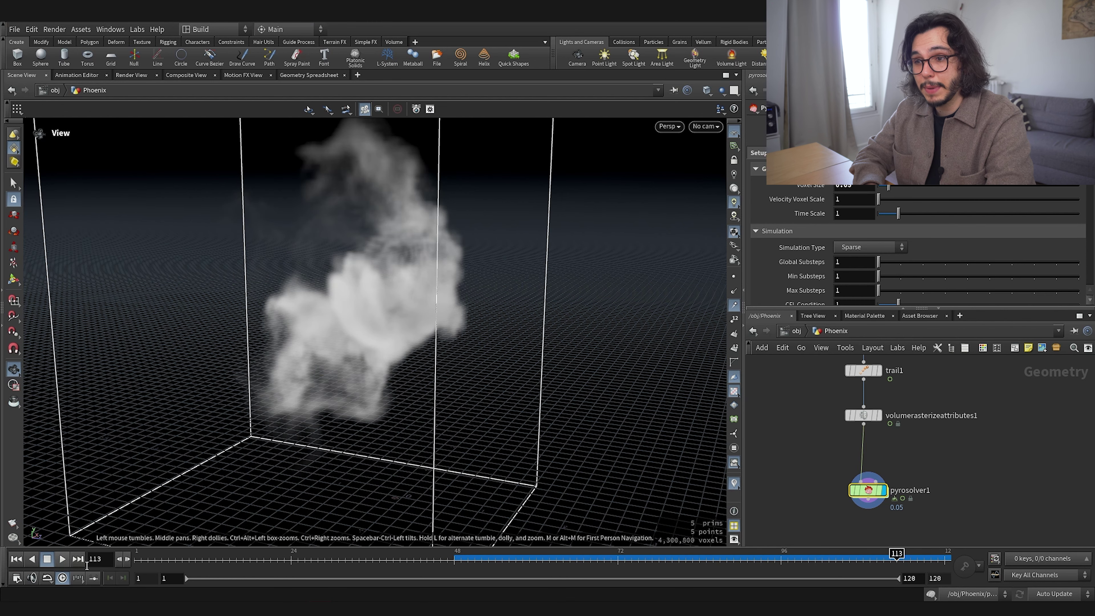
drag(336, 251, 342, 296)
scroll(415, 294, up, 5)
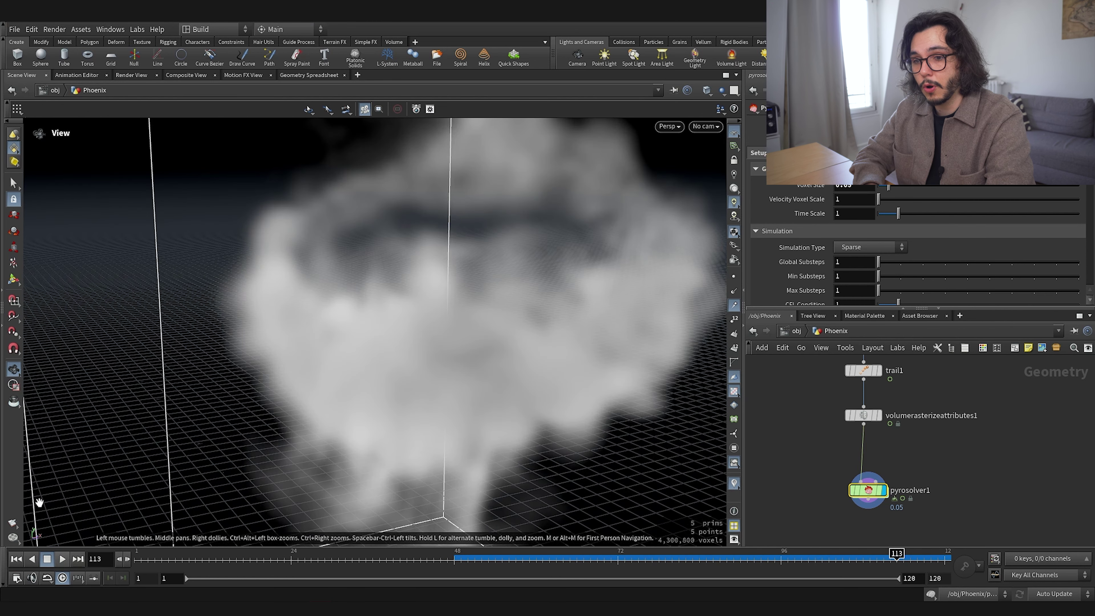
click(16, 559)
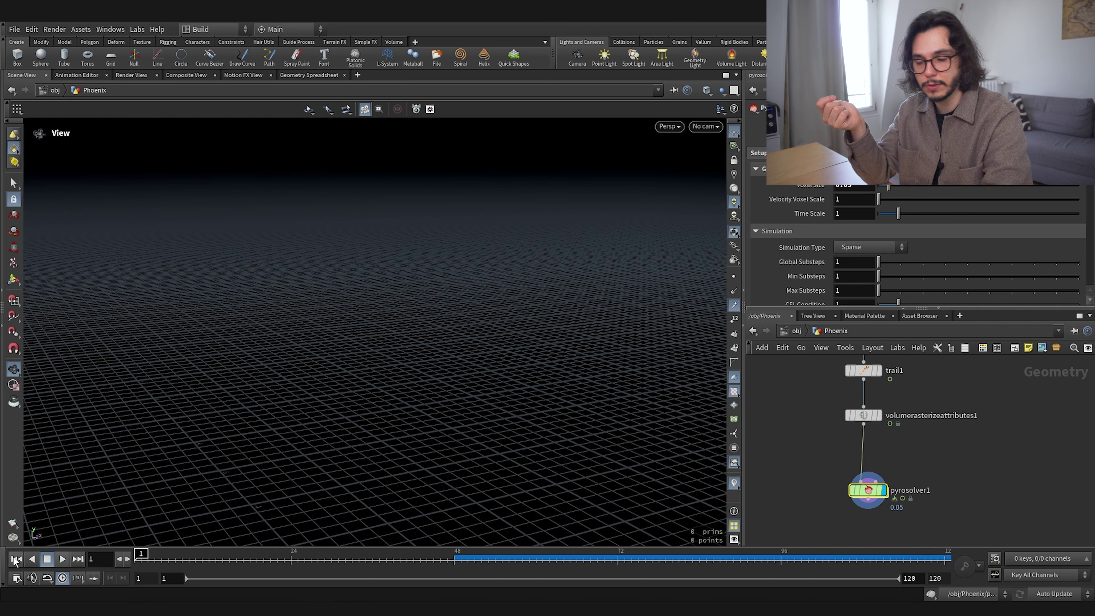
scroll(369, 320, down, 3)
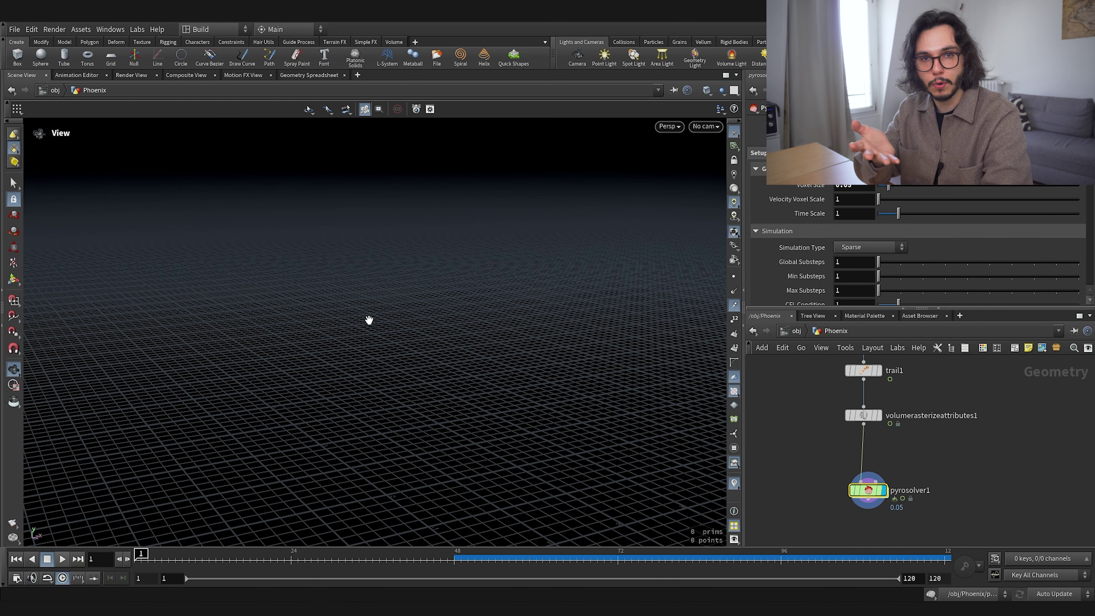
- Set the Pyro Solver's voxel size to 0.025 and simulate the smoke again
click(847, 183)
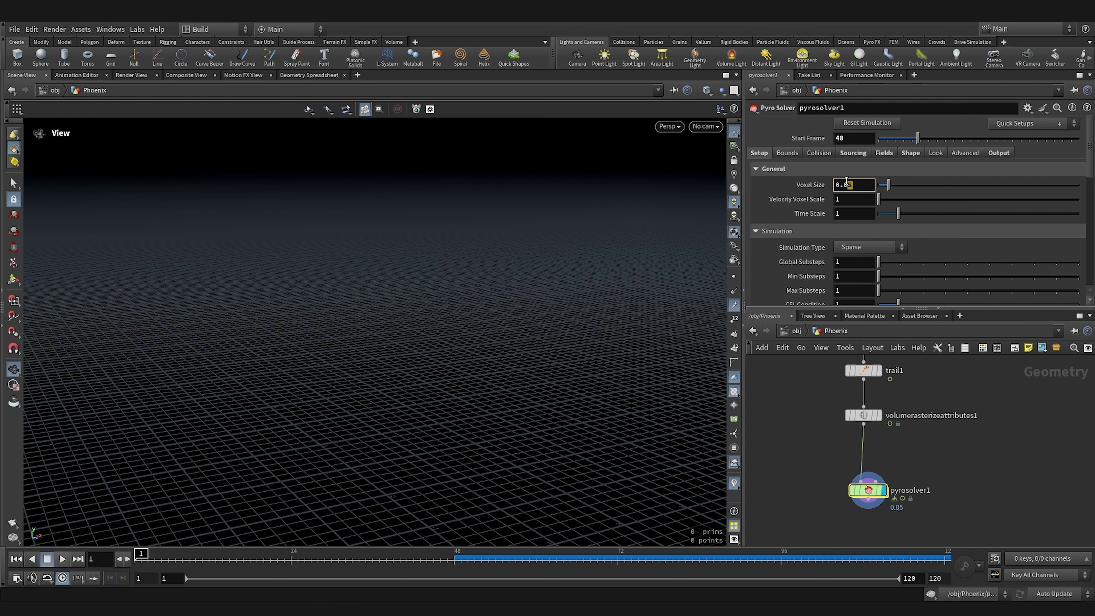
text(0.025)
key(Return)
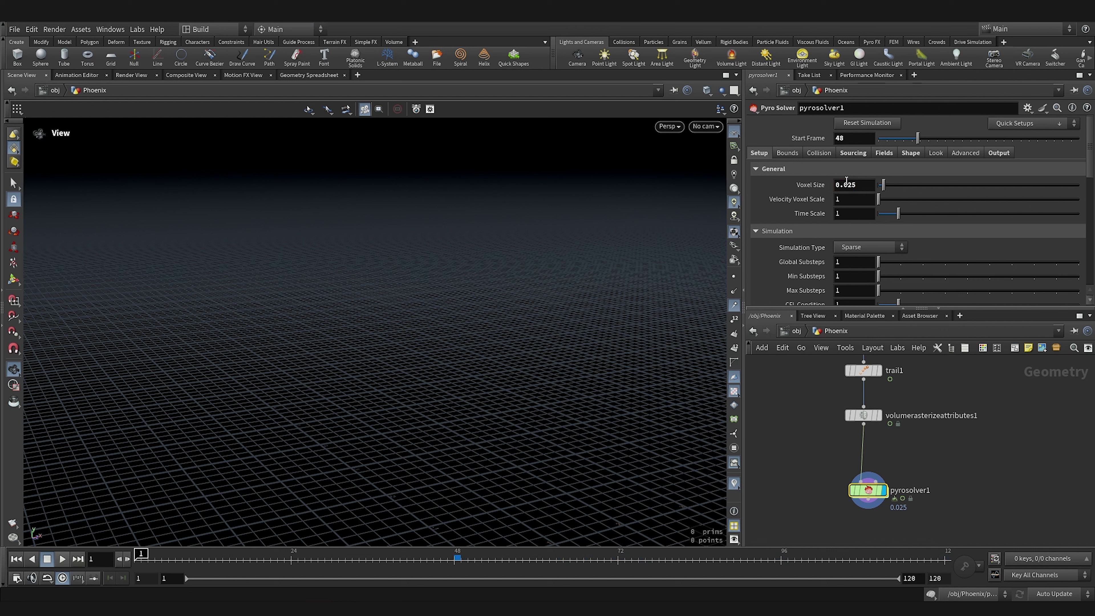
click(63, 559)
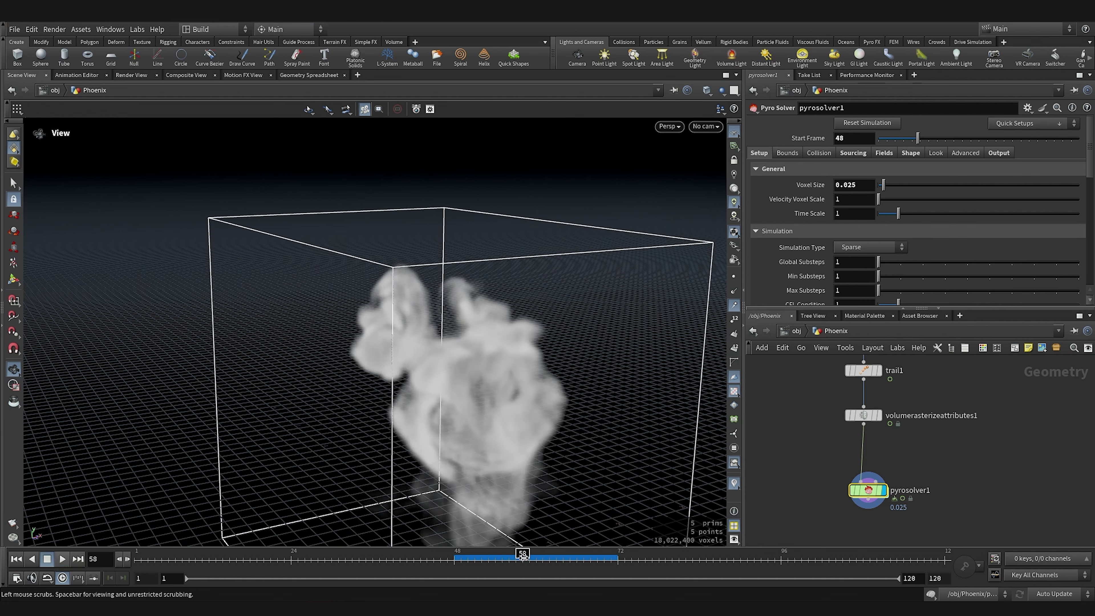
- Go to frame 64 and examine the finer detail of the smoke around the phoenix's wings from several angles
drag(521, 557, 563, 558)
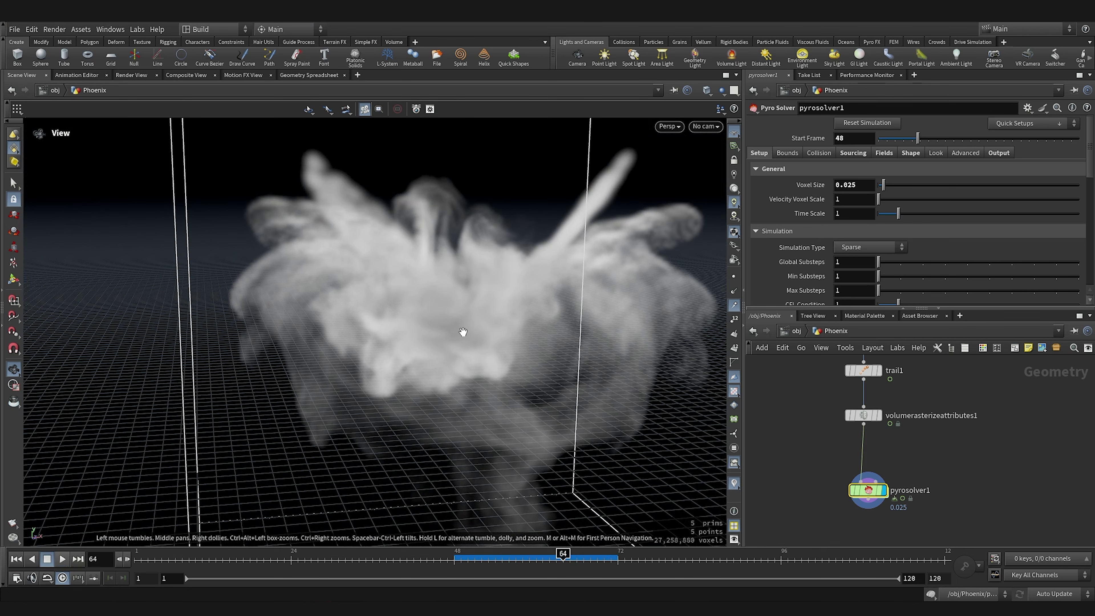
scroll(456, 325, up, 1)
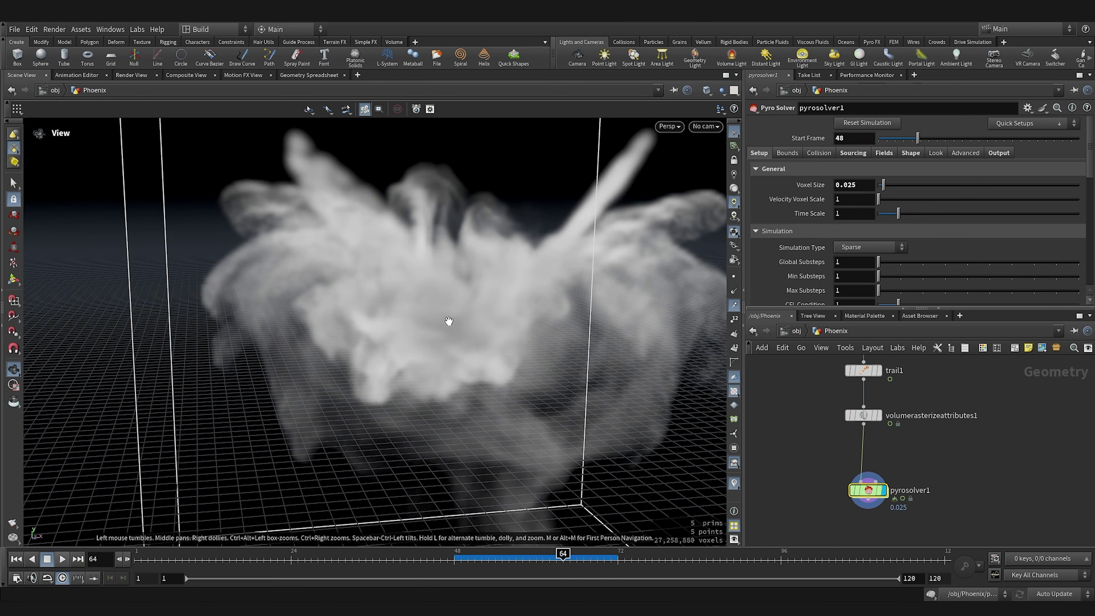
drag(444, 322, 288, 233)
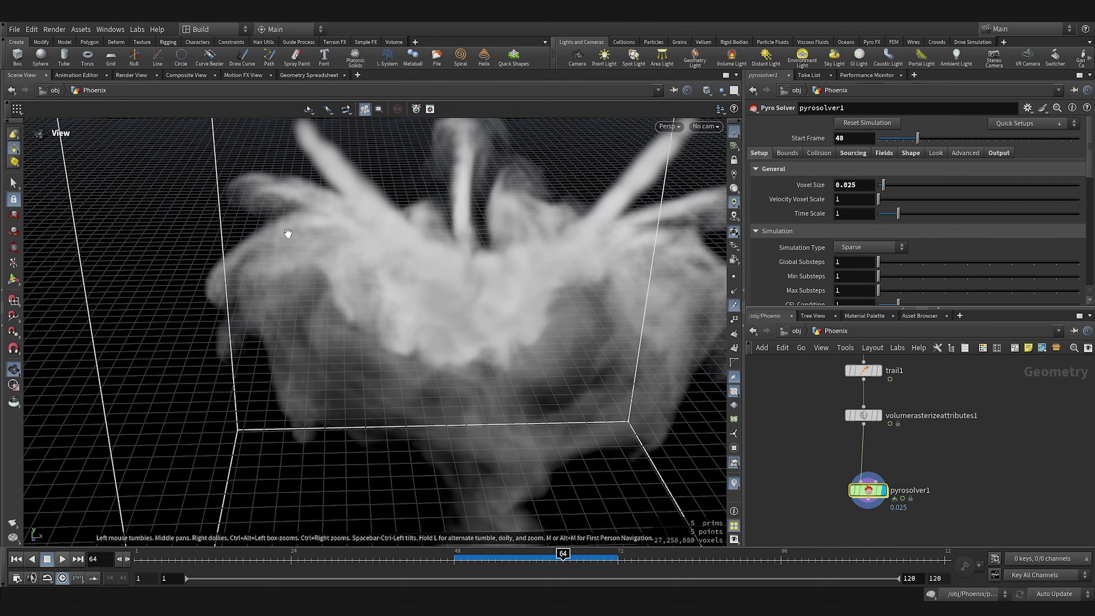
scroll(378, 271, up, 8)
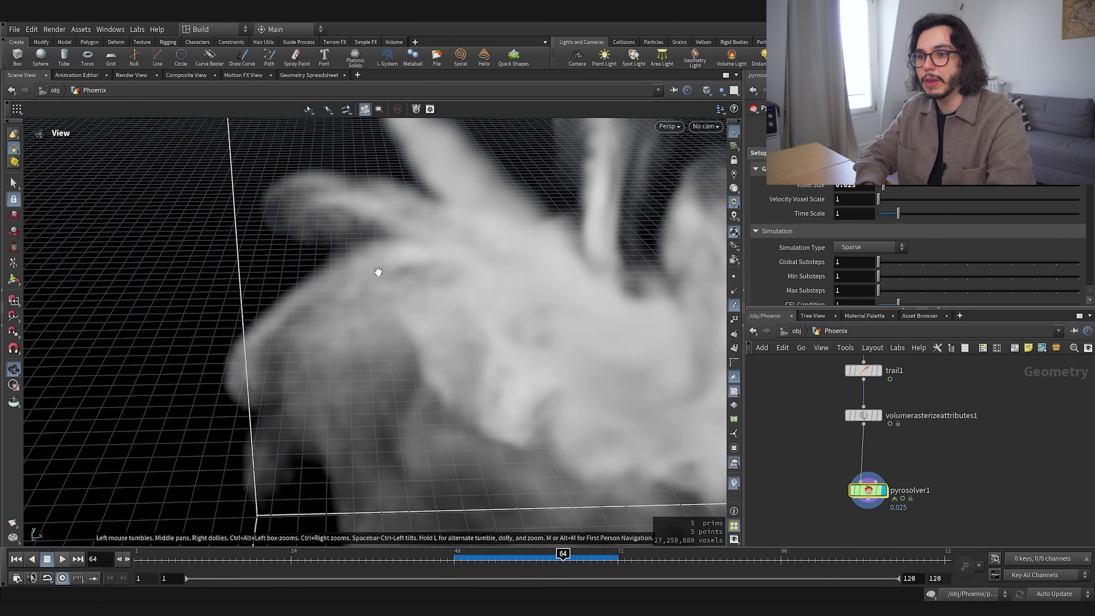
scroll(270, 425, up, 3)
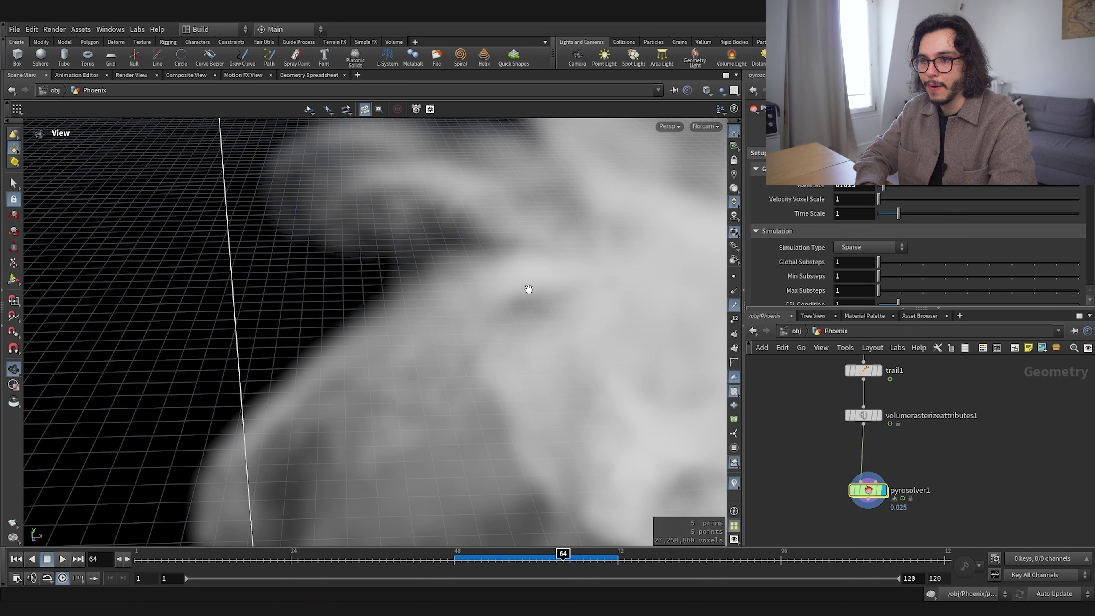
drag(213, 505, 389, 334)
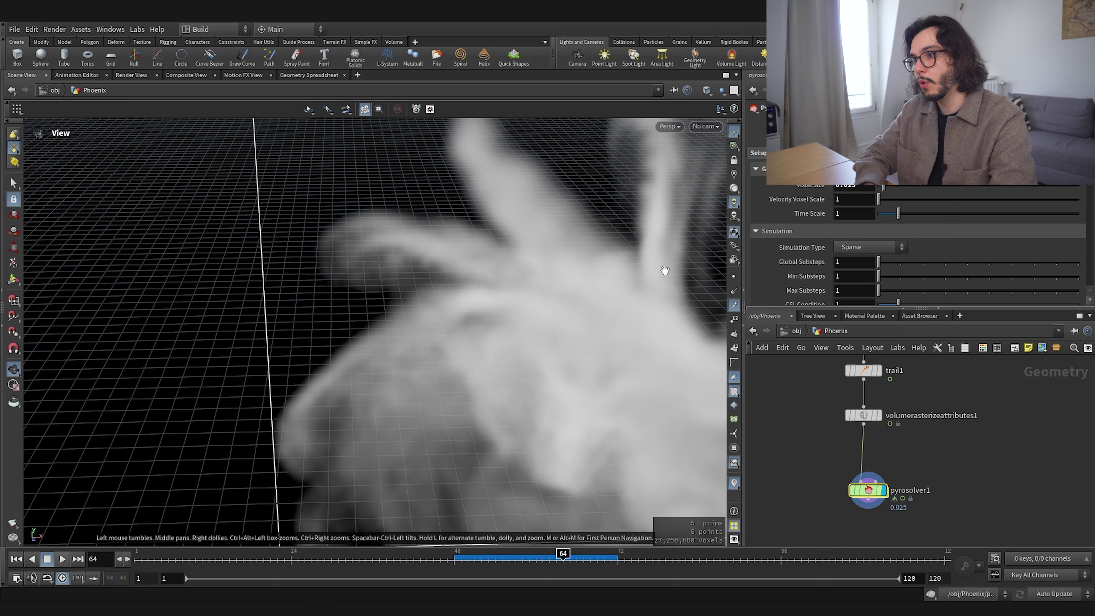
scroll(800, 245, down, 3)
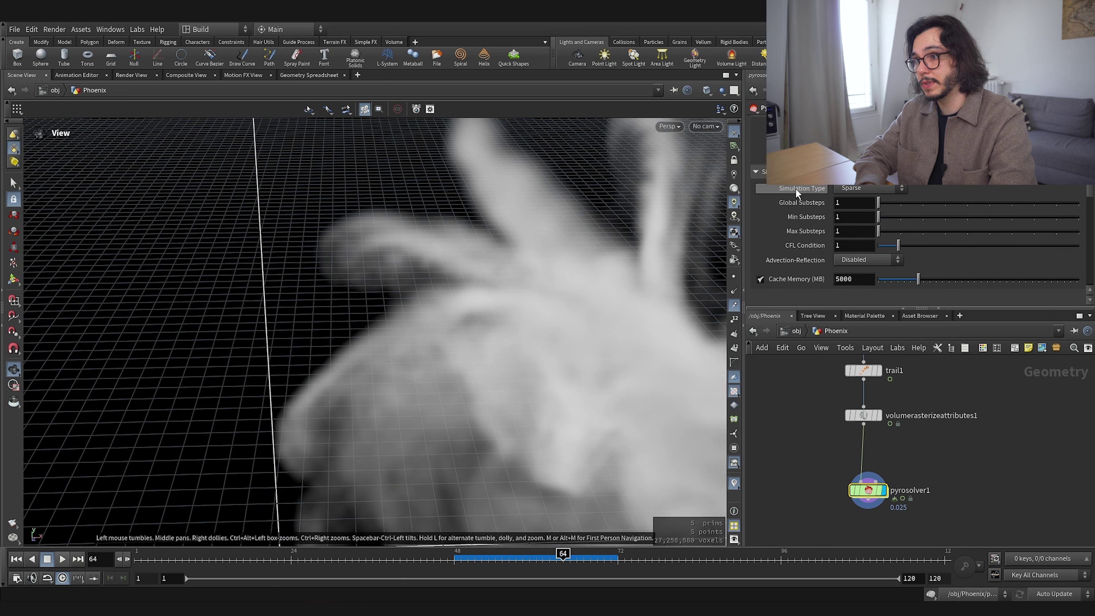
- Set the Pyro Solver's voxel size to 0.02 and simulate the smoke again from the first frame to about frame 65
scroll(795, 188, up, 1)
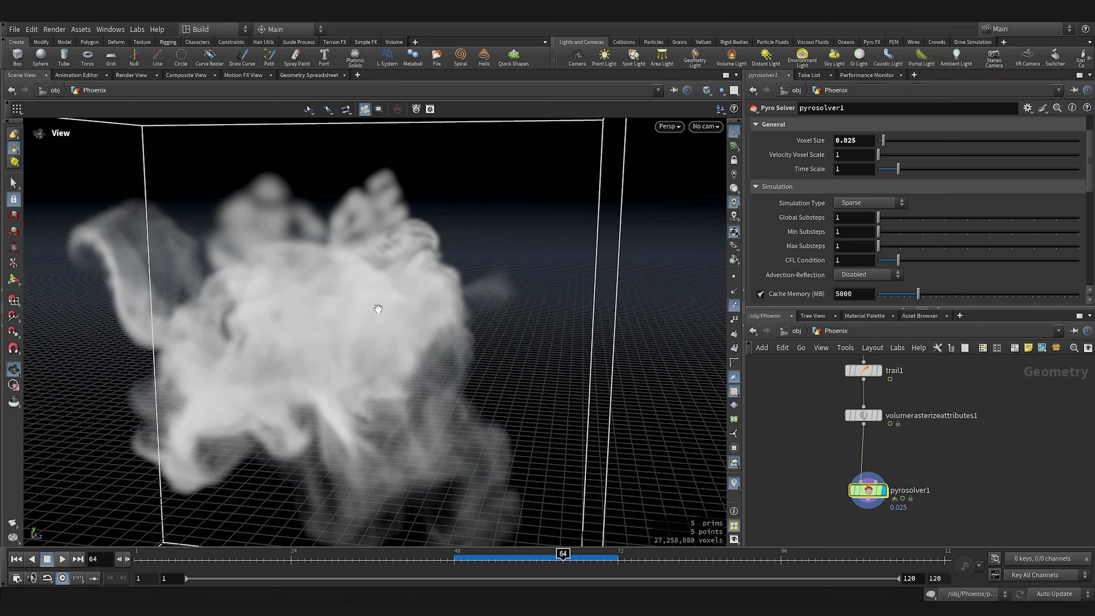
click(841, 135)
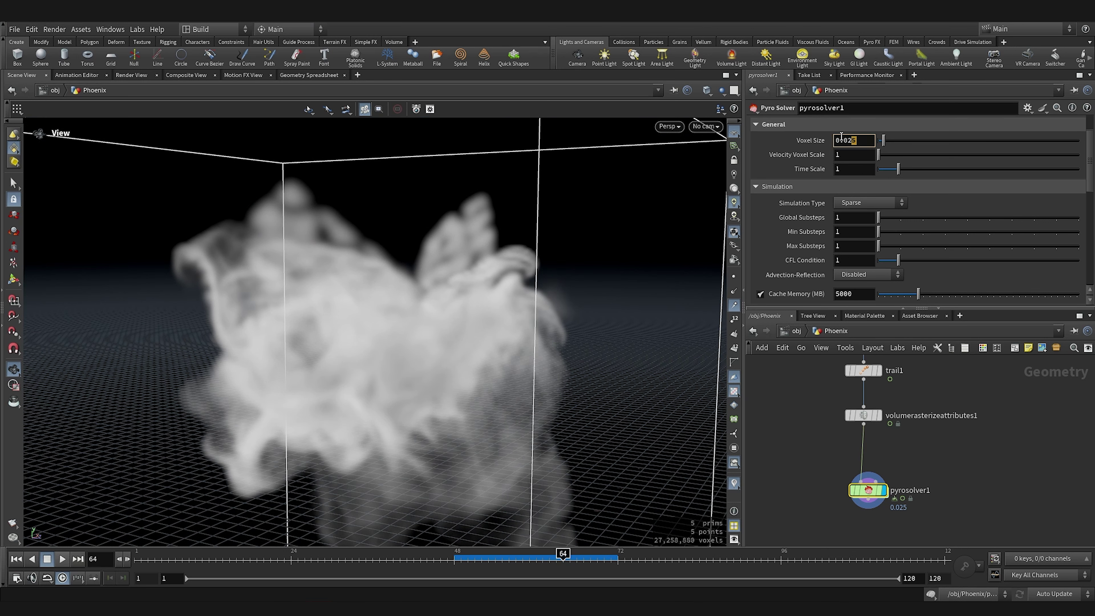
click(16, 558)
click(852, 141)
key(Return)
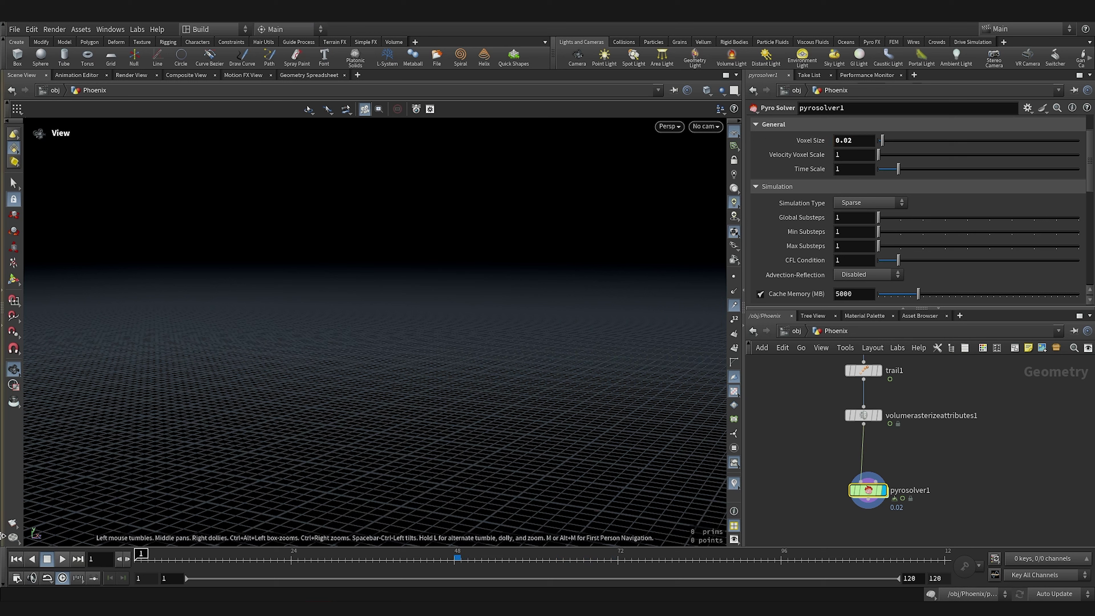
click(63, 556)
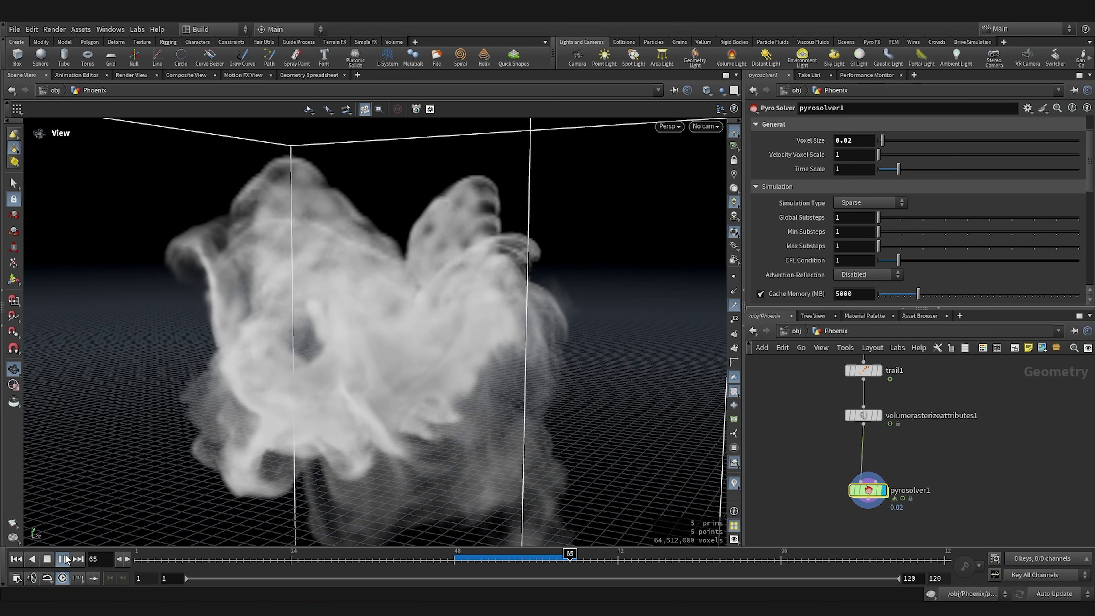
click(64, 557)
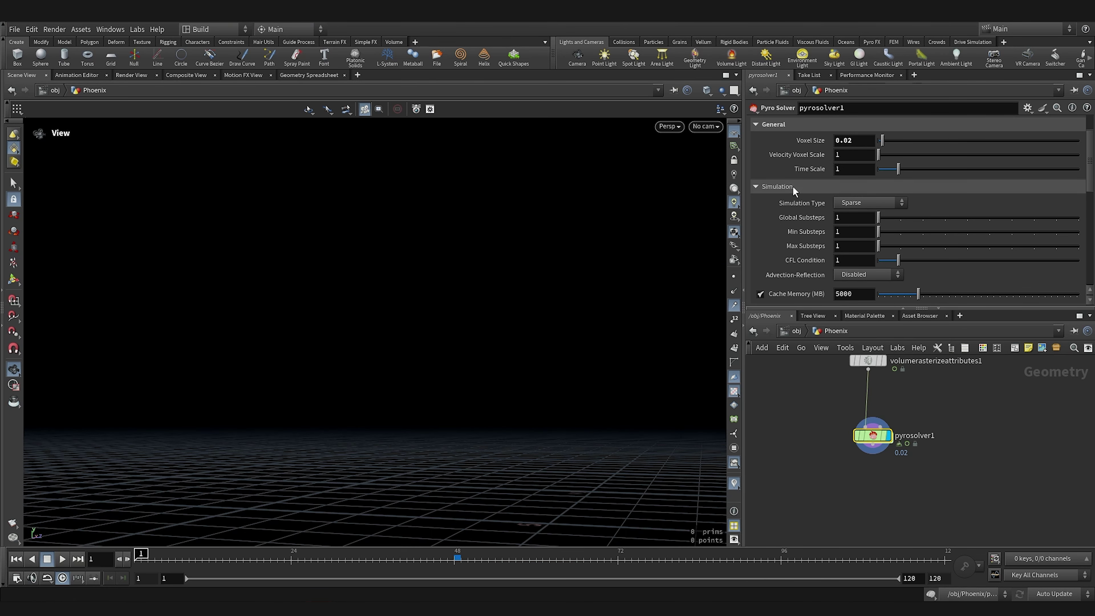
- Set the Pyro Solver's global substeps to 3
scroll(793, 186, up, 2)
scroll(791, 181, down, 3)
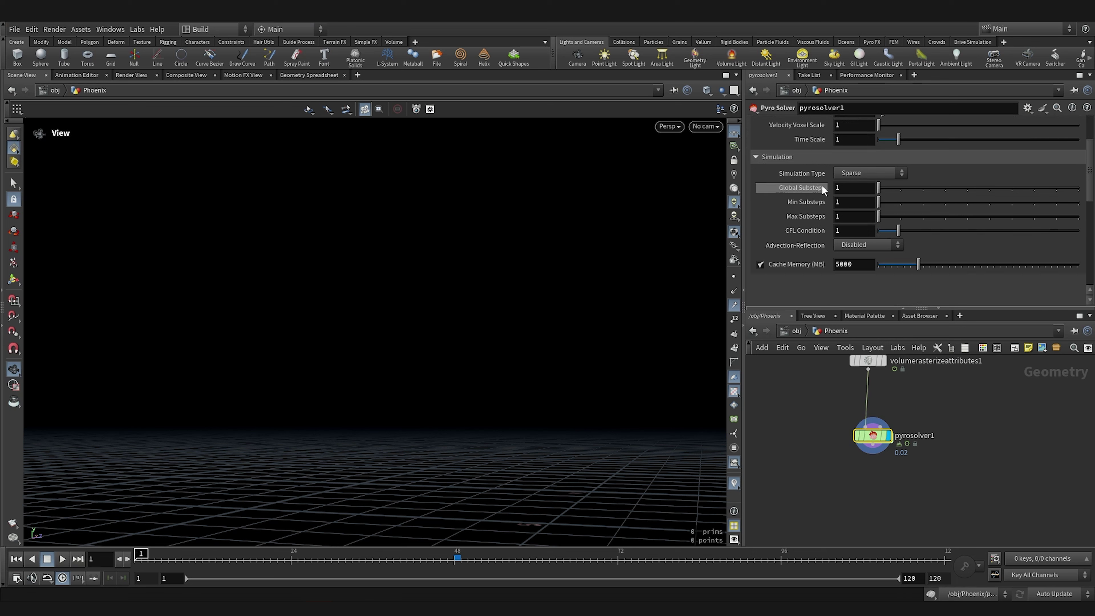
click(833, 188)
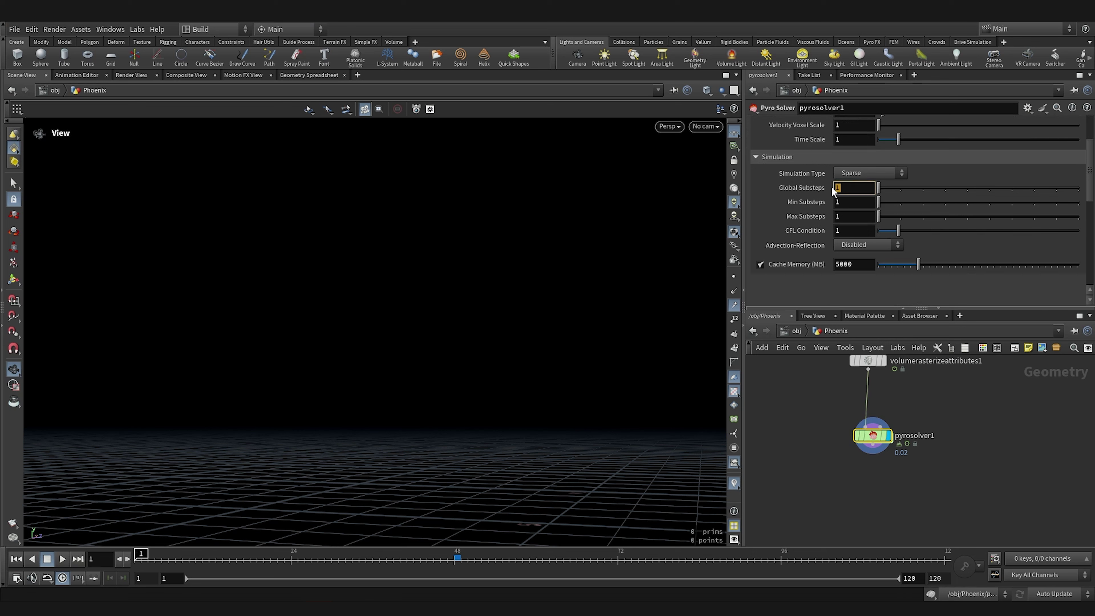
key(Return)
- Look over the node network and read the Pyro Solver's point, primitive and detail attributes in its node information
scroll(800, 422, down, 4)
middle_drag(797, 418, 958, 450)
middle_drag(881, 455, 876, 408)
scroll(860, 482, up, 8)
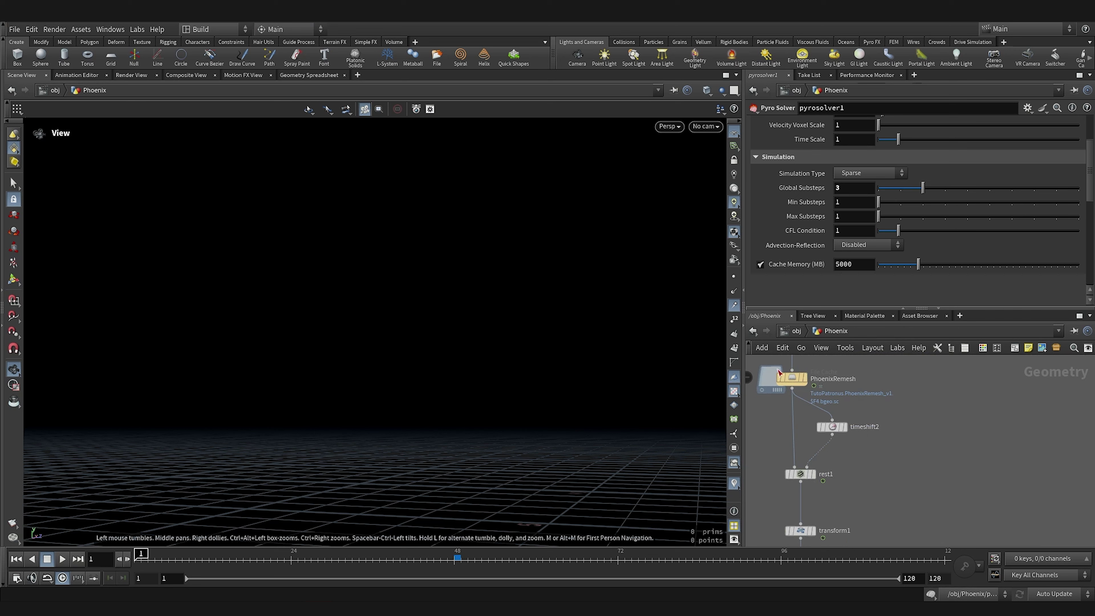
scroll(871, 411, down, 5)
middle_drag(909, 419, 940, 449)
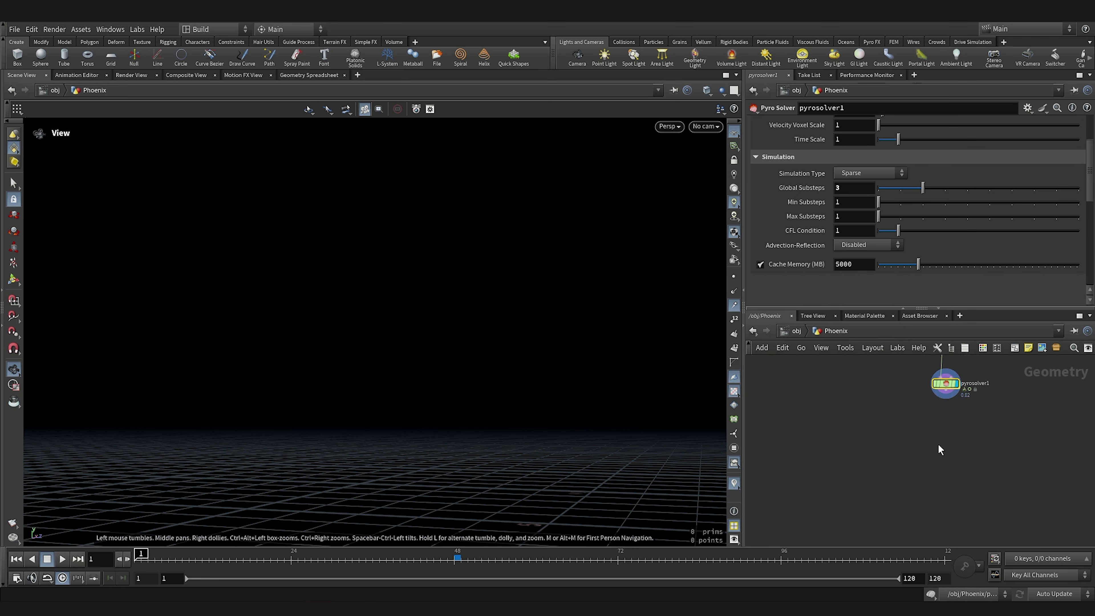
scroll(927, 442, up, 3)
mouse_move(930, 401)
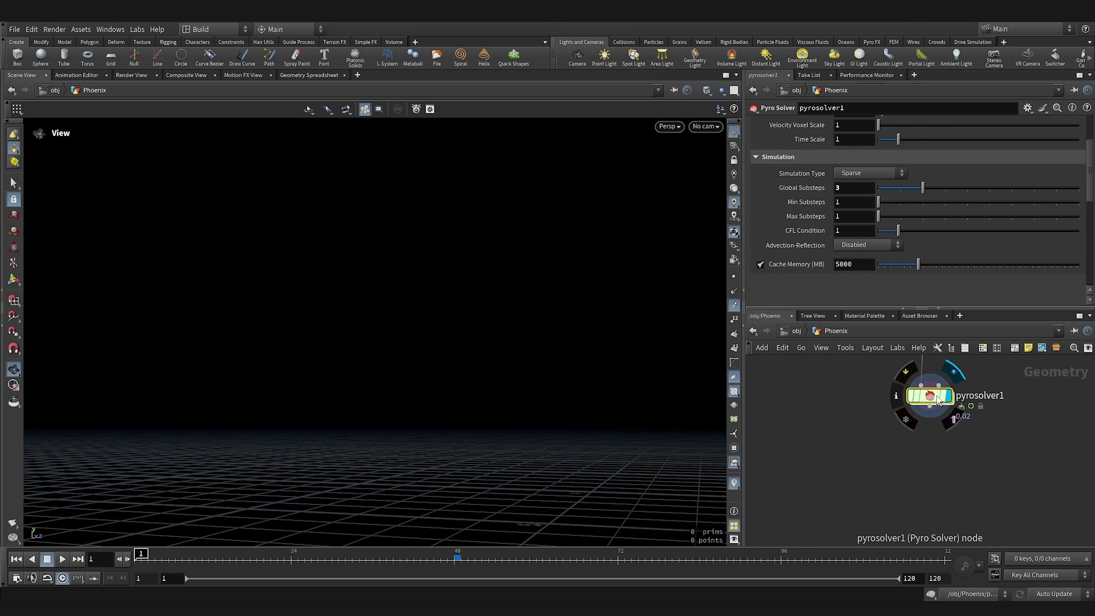
click(897, 399)
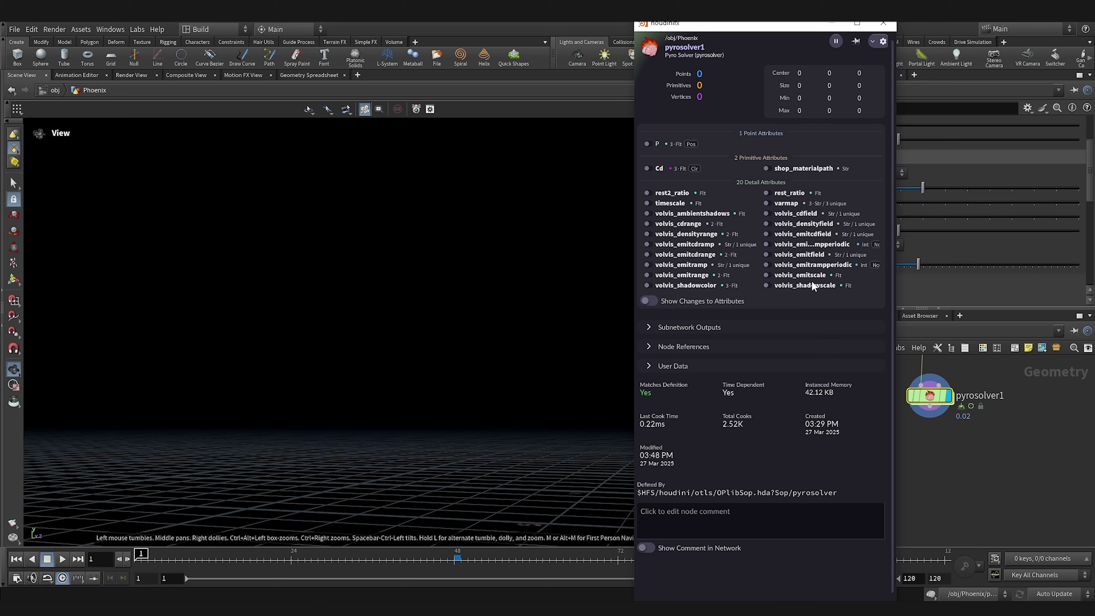
click(837, 24)
key(Up)
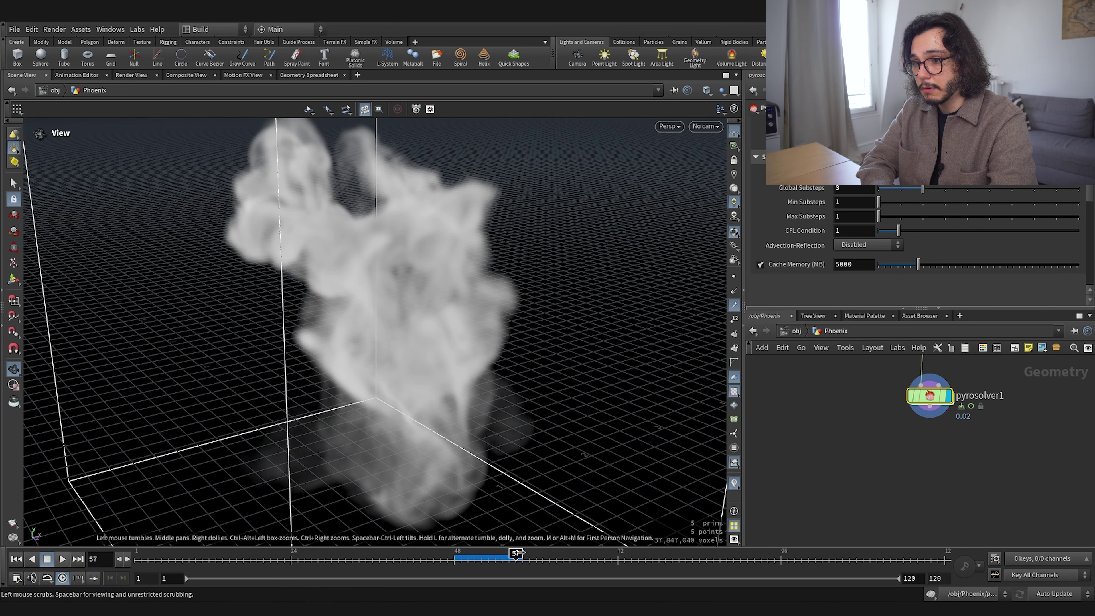
- Add an Attribute Delete node below the Pyro Solver, feed it the solver's output and display it
middle_drag(918, 441, 891, 421)
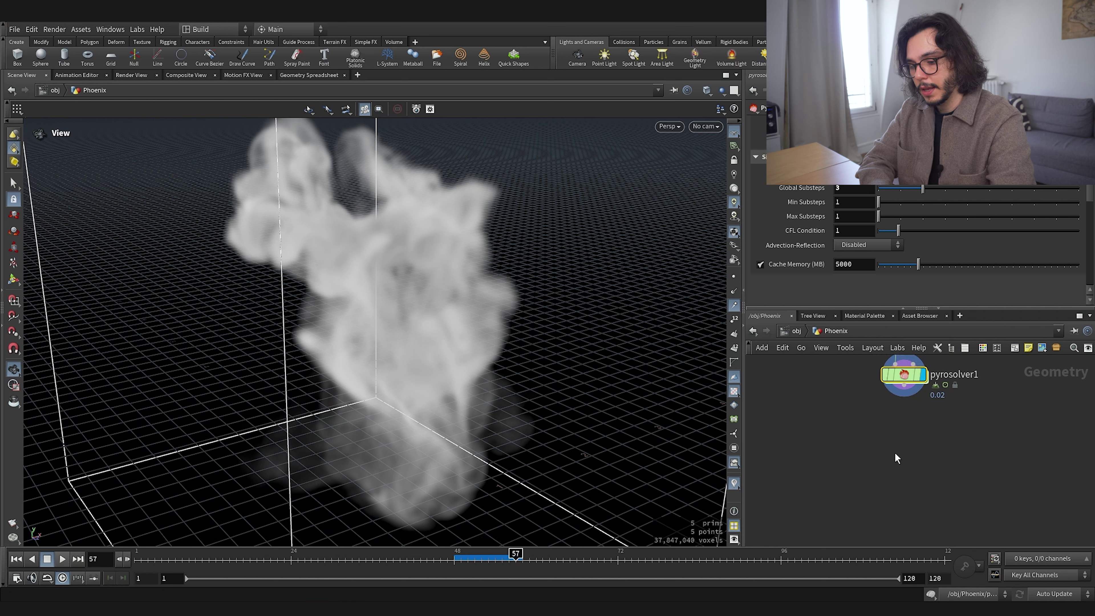
key(Tab)
text(remo)
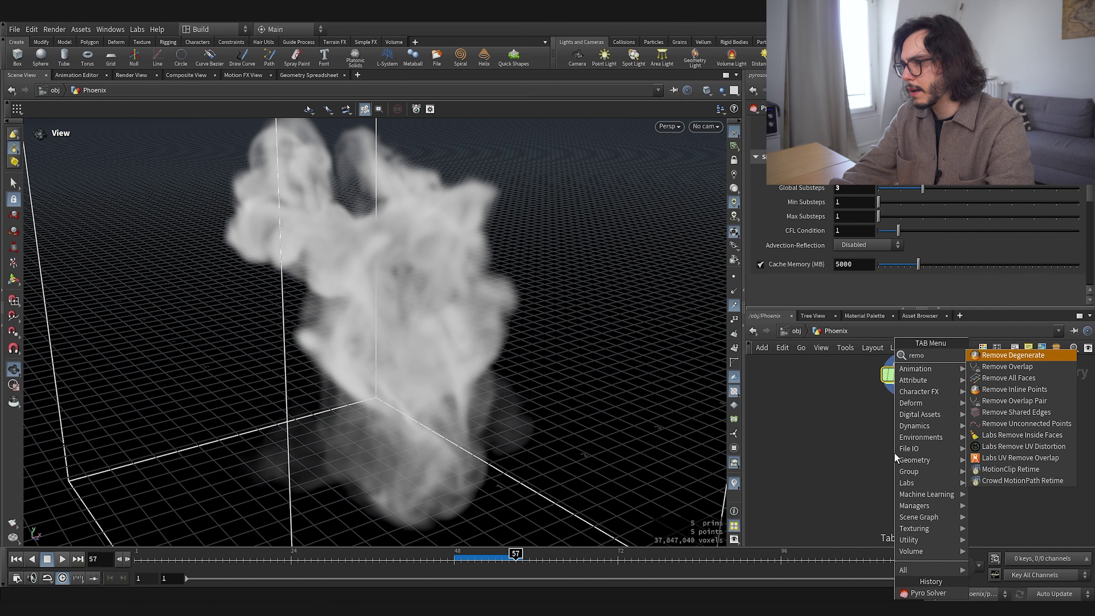
key(Return)
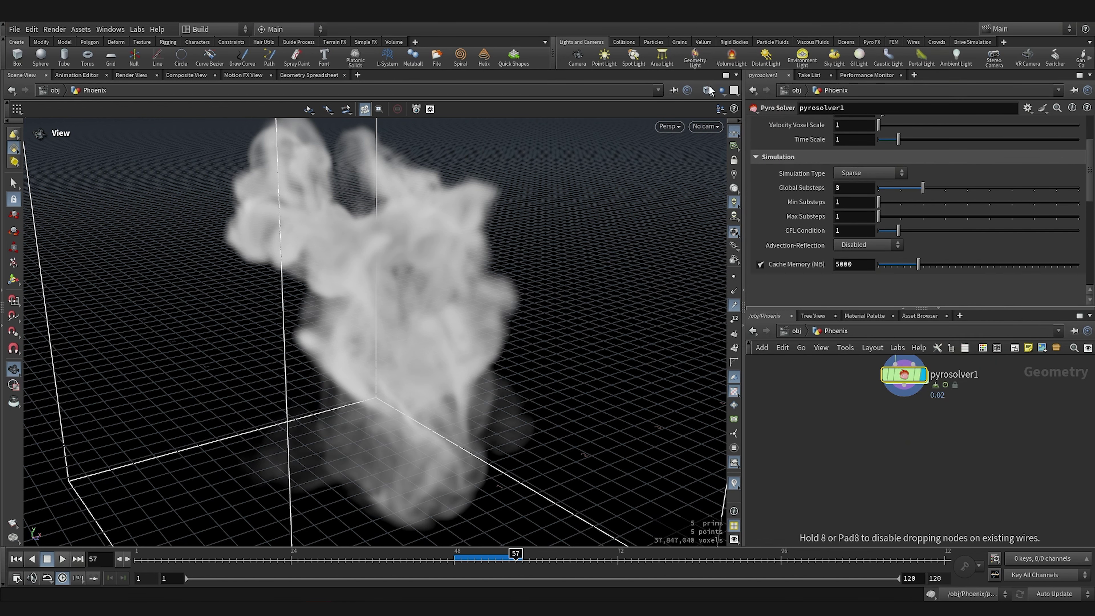
click(902, 451)
drag(903, 399, 896, 439)
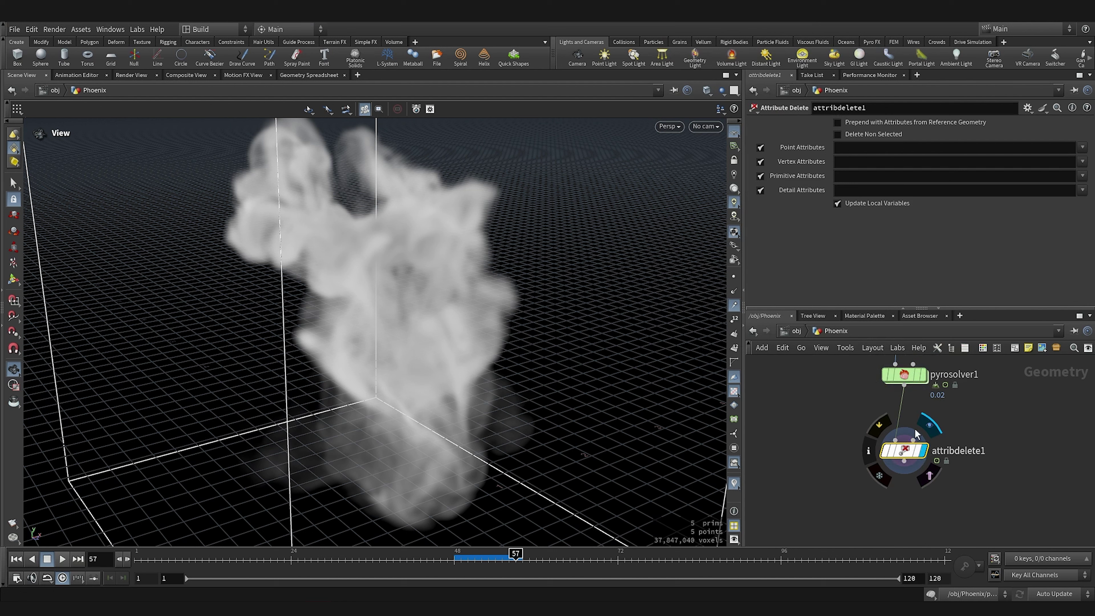
click(923, 451)
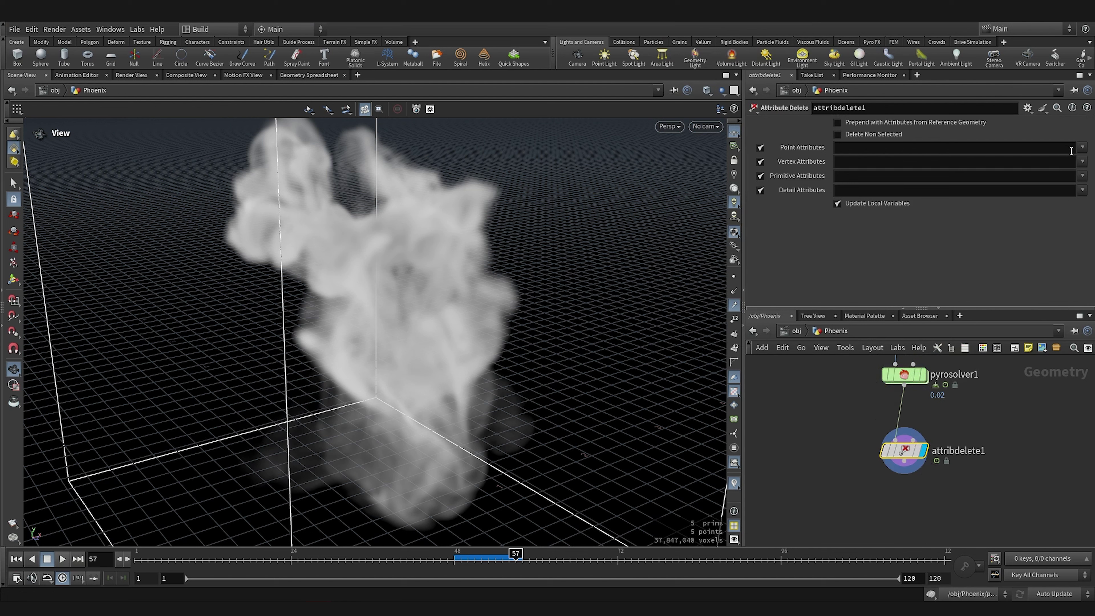
- Make the Attribute Delete node delete non-selected attributes, keeping only point attribute P and primitive attribute Cd
click(1083, 162)
click(1082, 190)
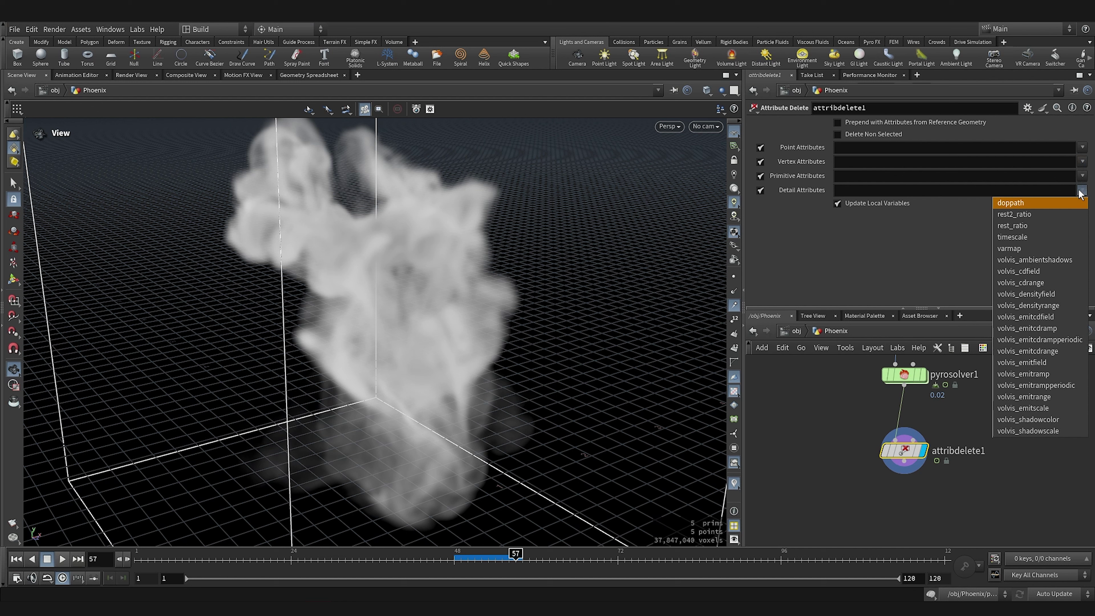
click(892, 237)
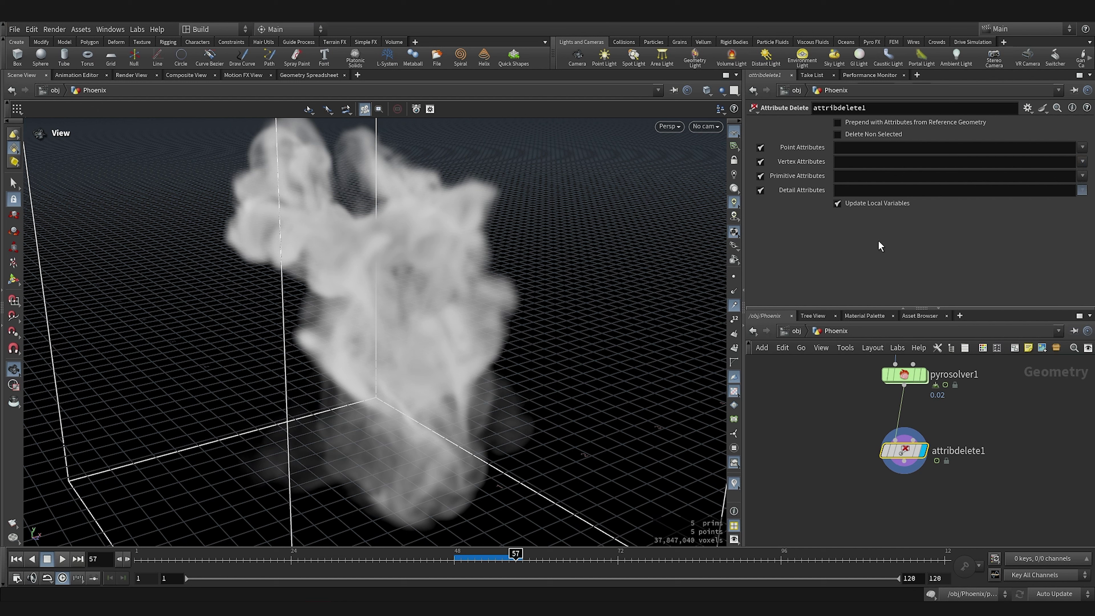
click(838, 134)
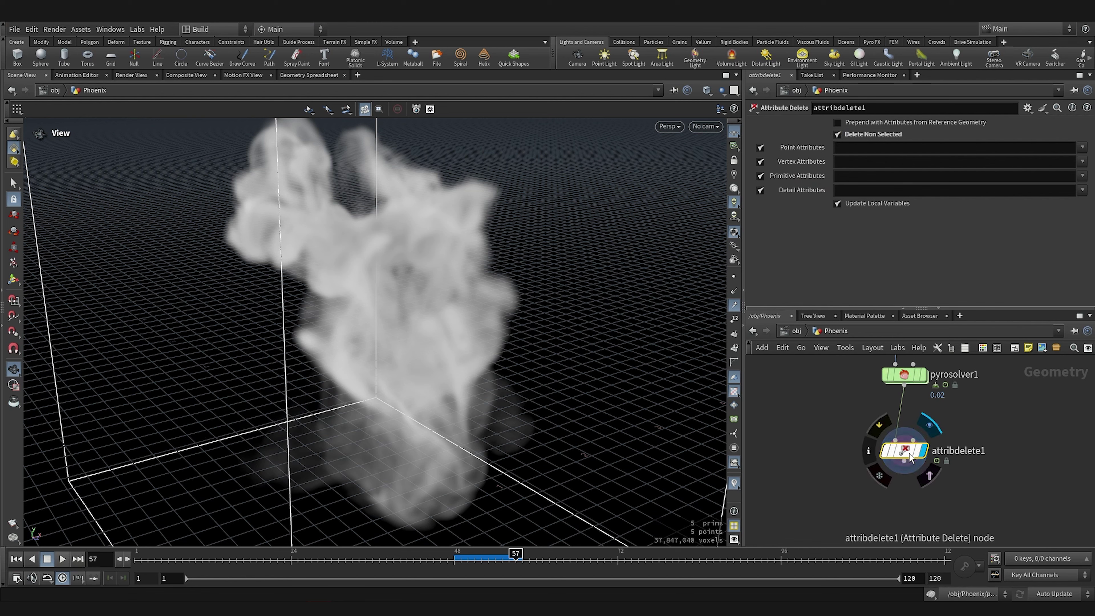
drag(433, 290, 402, 277)
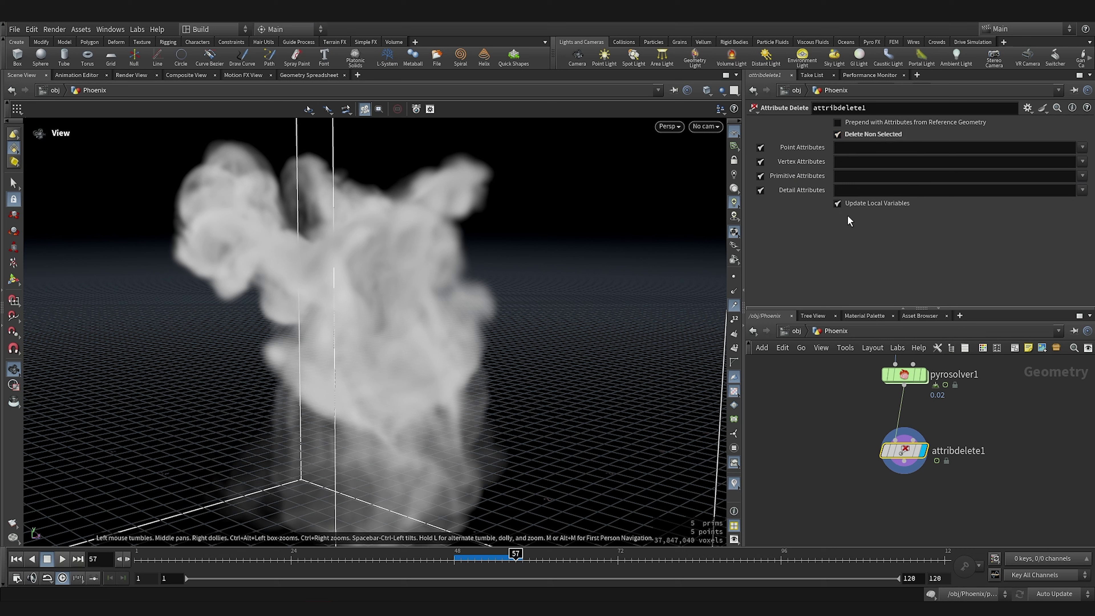
click(871, 149)
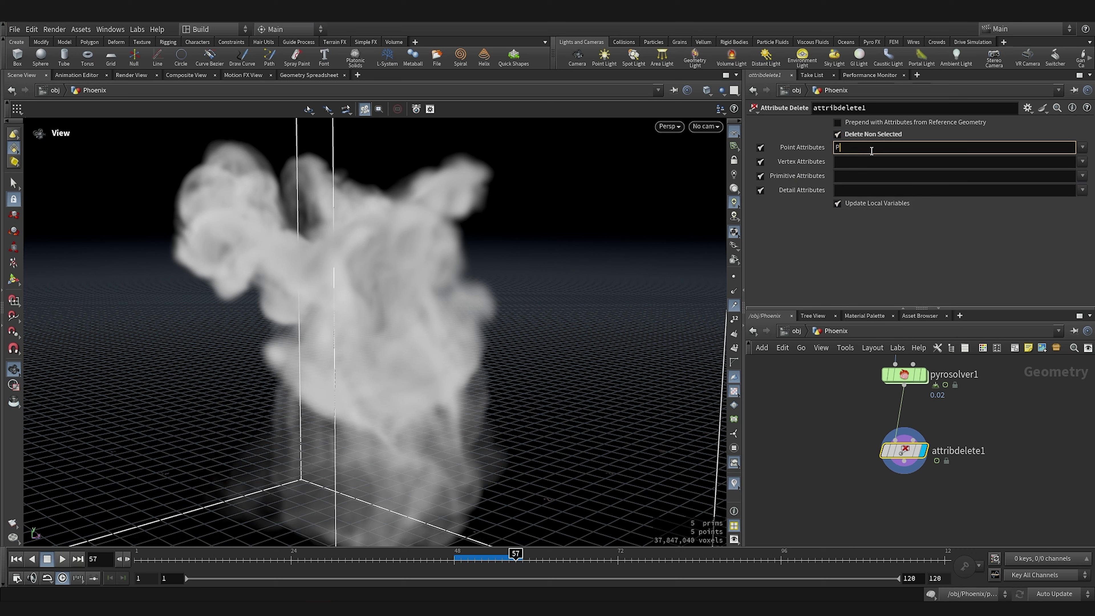
key(Return)
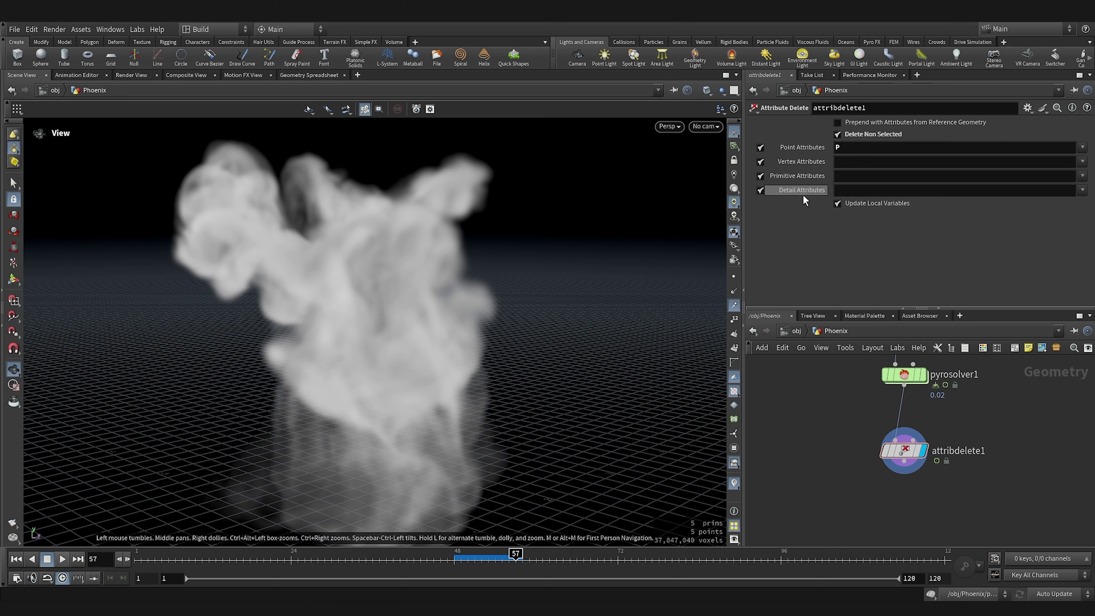
click(1082, 176)
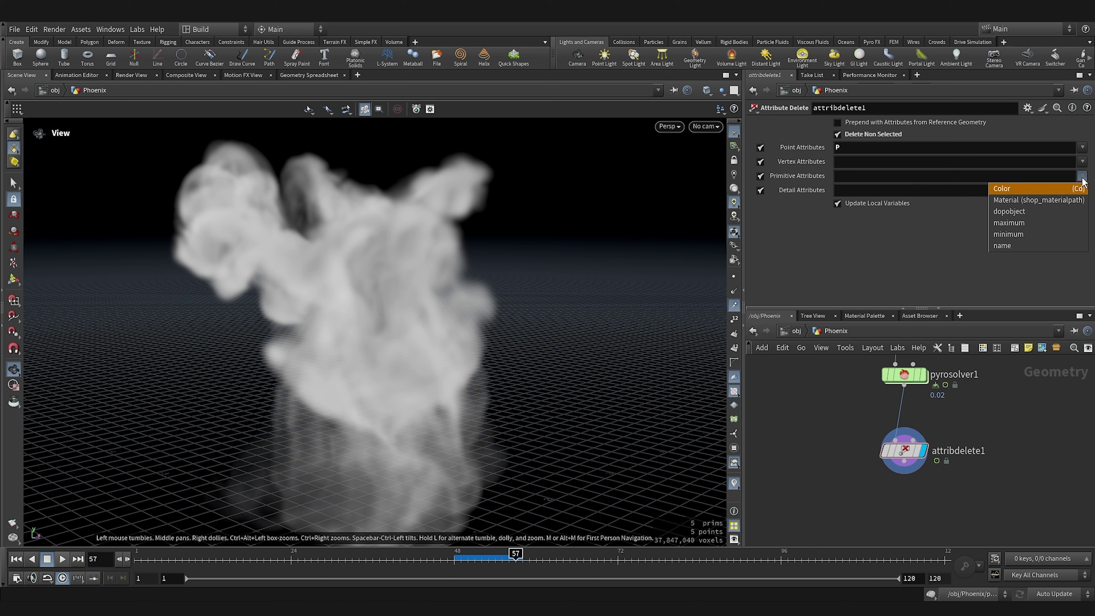
click(1055, 186)
- Move the Attribute Delete node closer to the Pyro Solver and check its attributes and volumes in the node information
click(904, 375)
drag(884, 455, 888, 437)
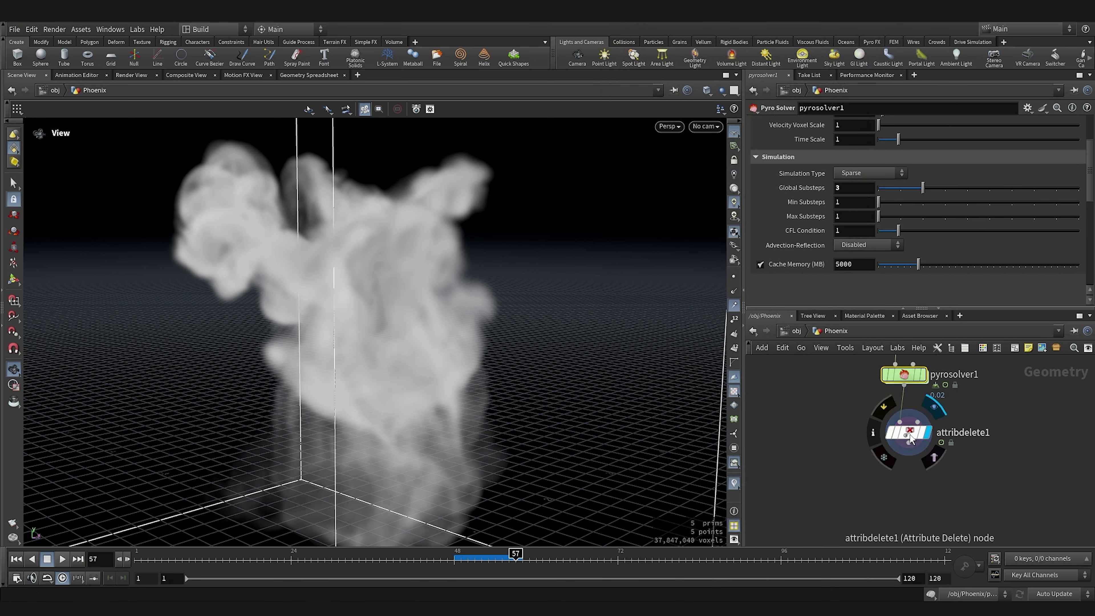
click(873, 434)
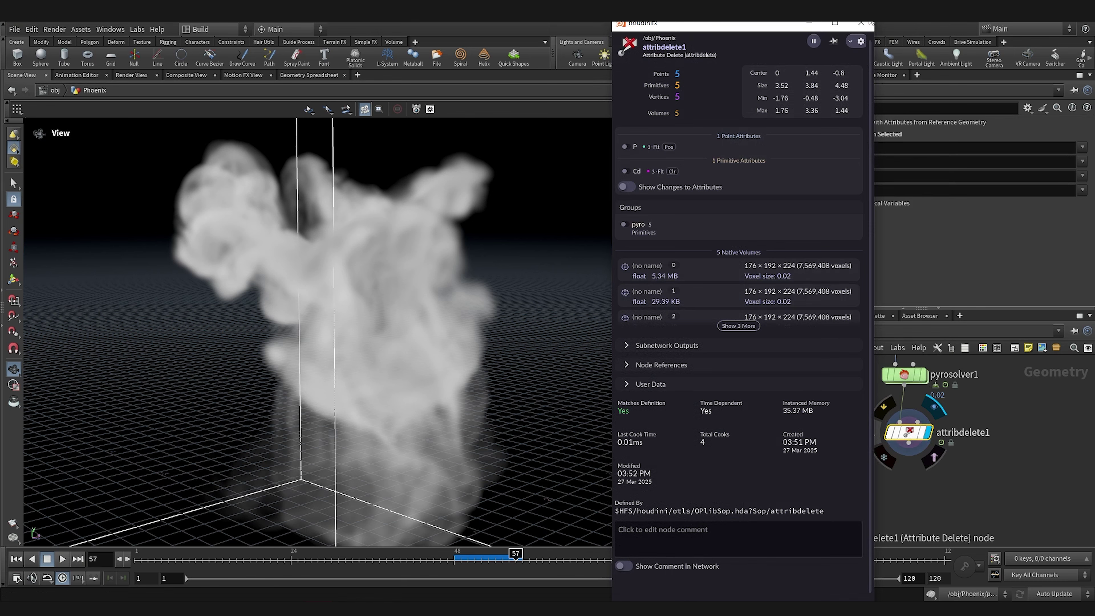
click(864, 24)
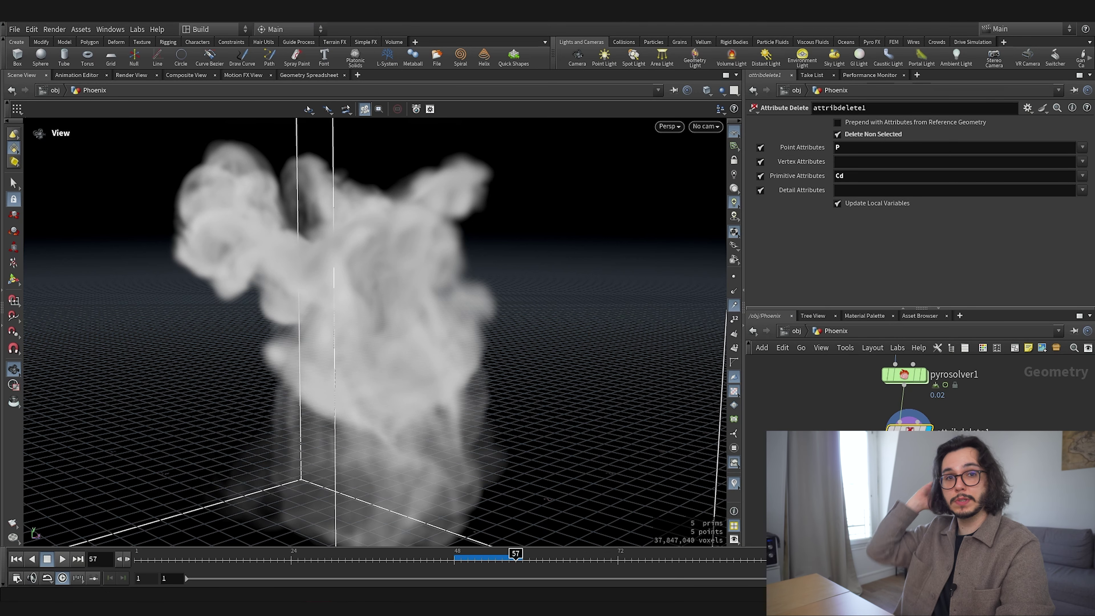
- Add name to the primitive attributes kept by the Attribute Delete node
click(883, 175)
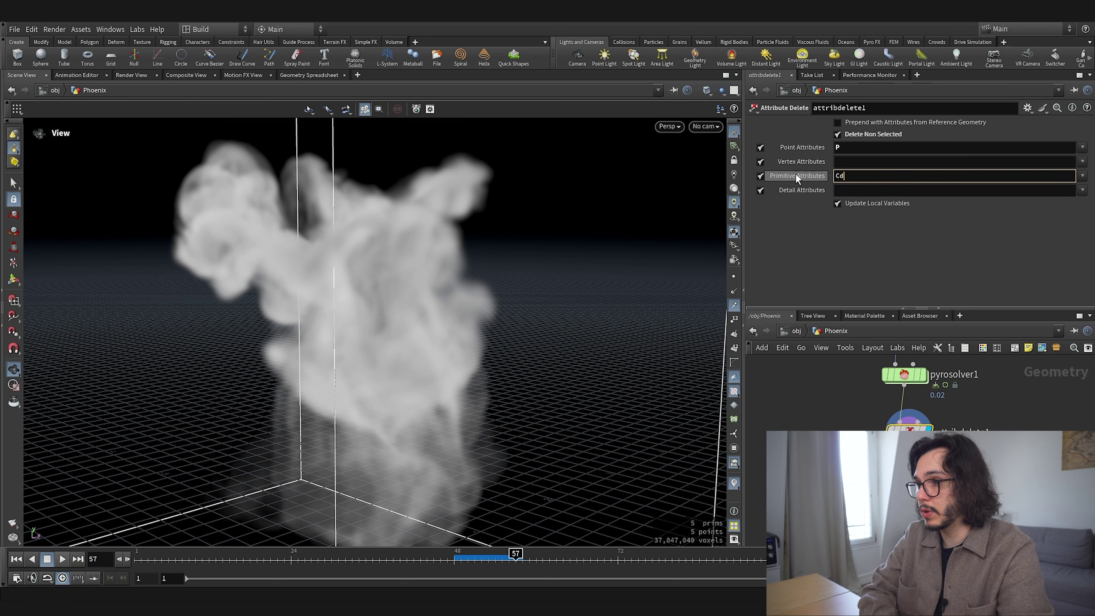
click(1082, 175)
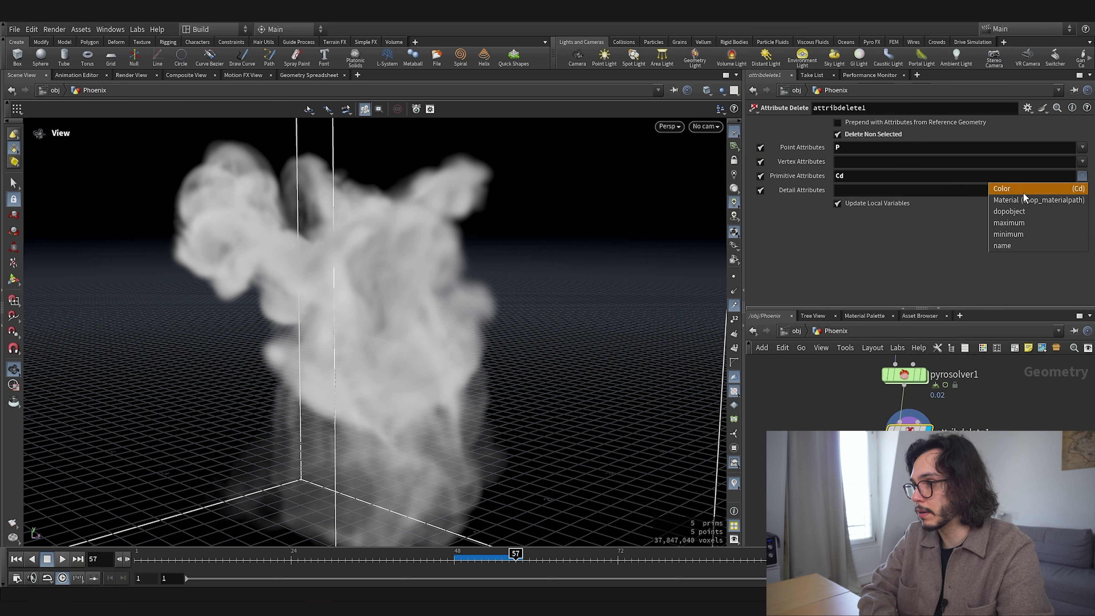
click(1022, 246)
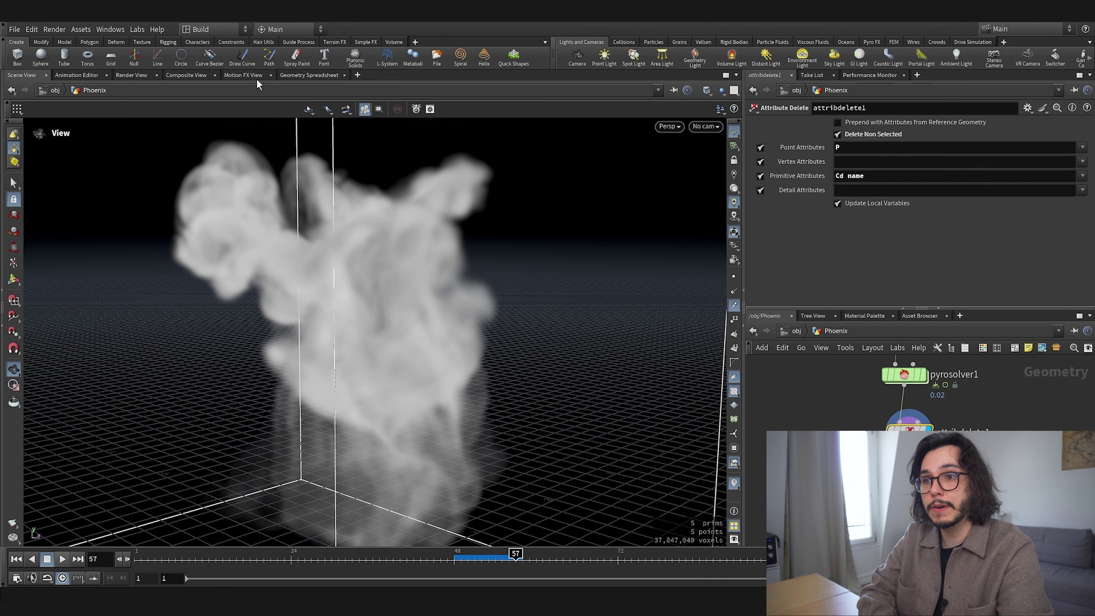
- Examine the Attribute Delete node's point, vertex and primitive data in the Geometry Spreadsheet, including the volume names
click(309, 76)
click(161, 108)
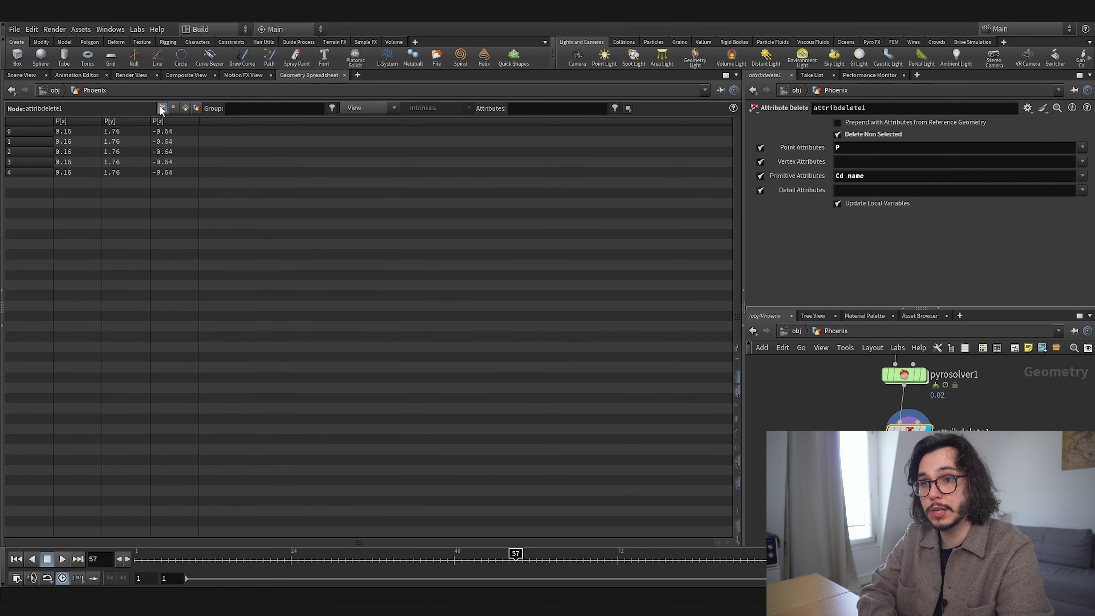
click(172, 108)
click(185, 108)
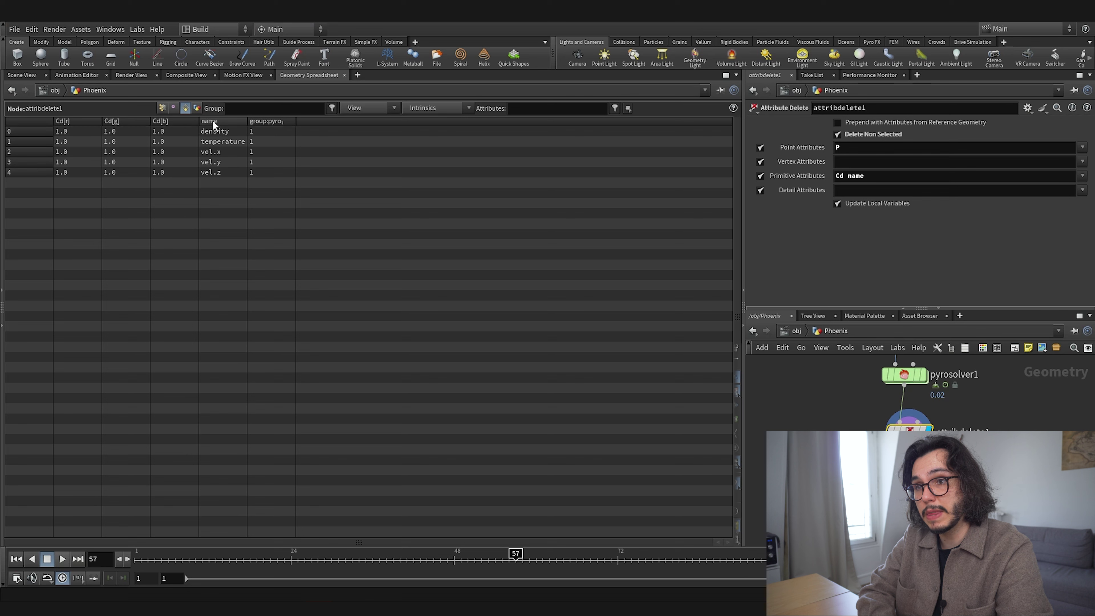
click(221, 131)
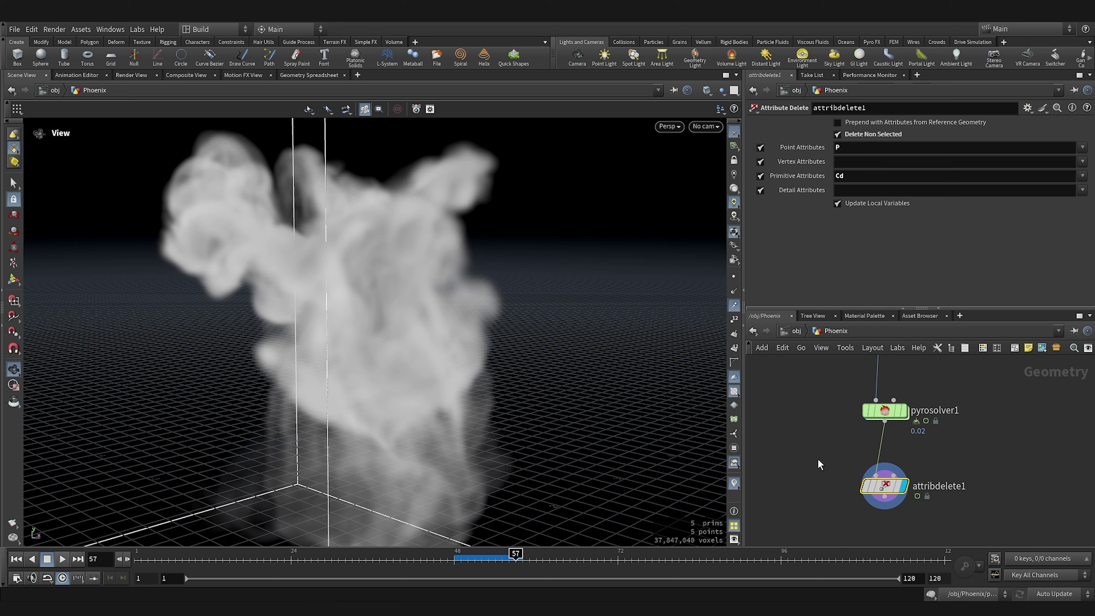
middle_drag(836, 442, 817, 384)
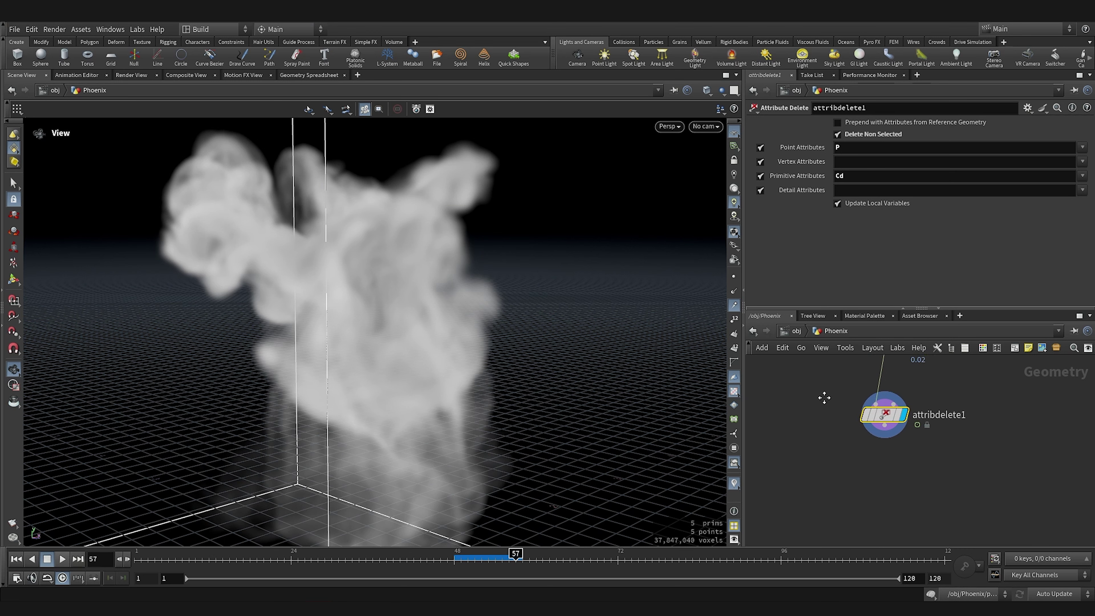
middle_drag(827, 397, 847, 416)
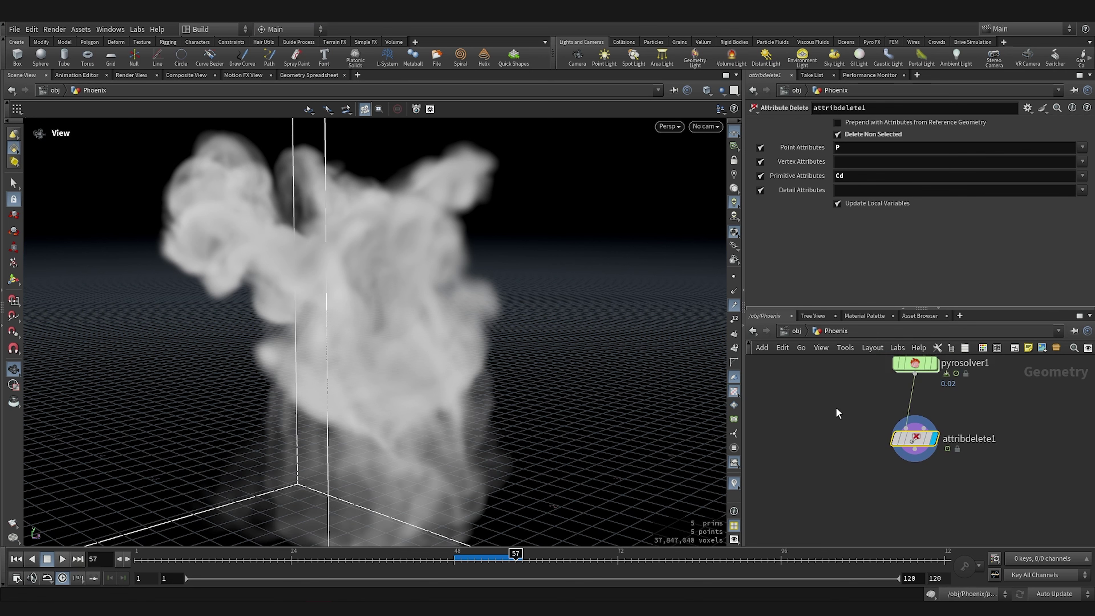
- Add a File Cache node below the Attribute Delete node, connect it to that node's output and display it
middle_drag(922, 497, 941, 439)
click(939, 437)
key(Tab)
text(fi)
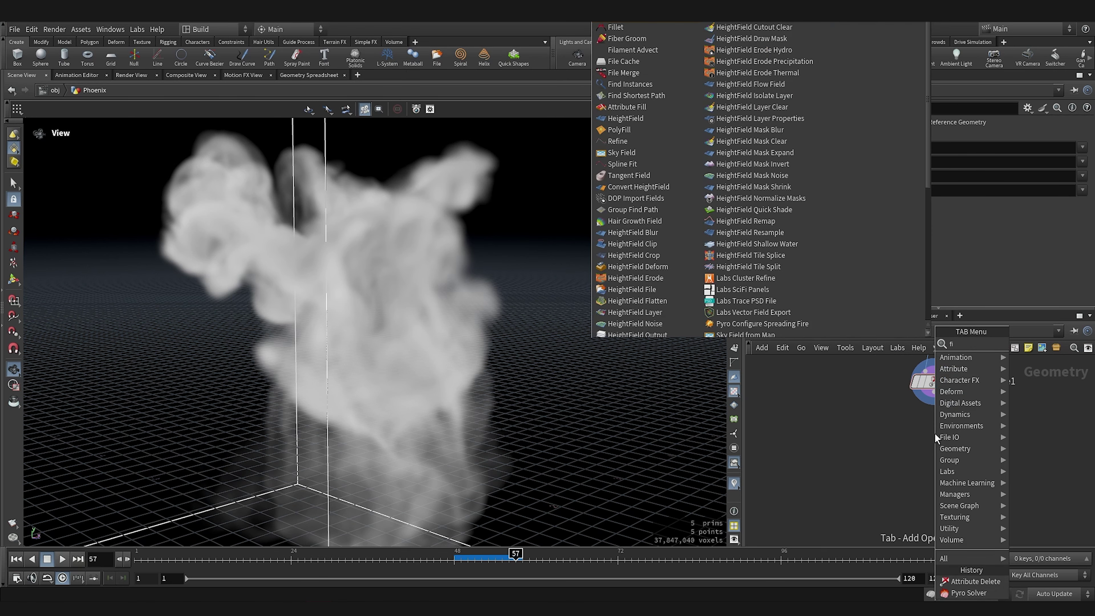
text(le)
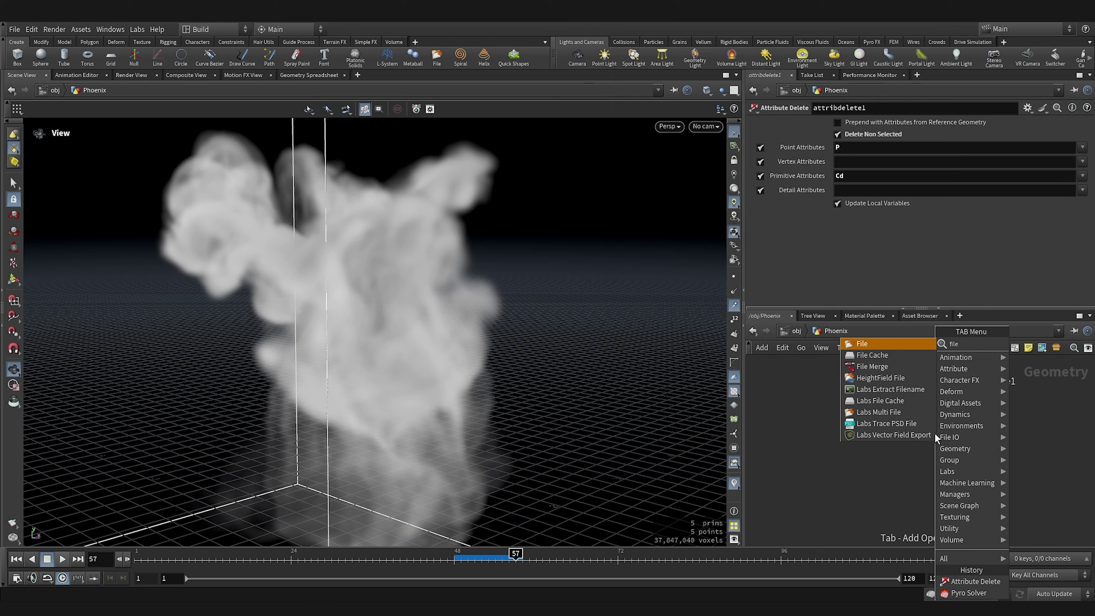
key(Down)
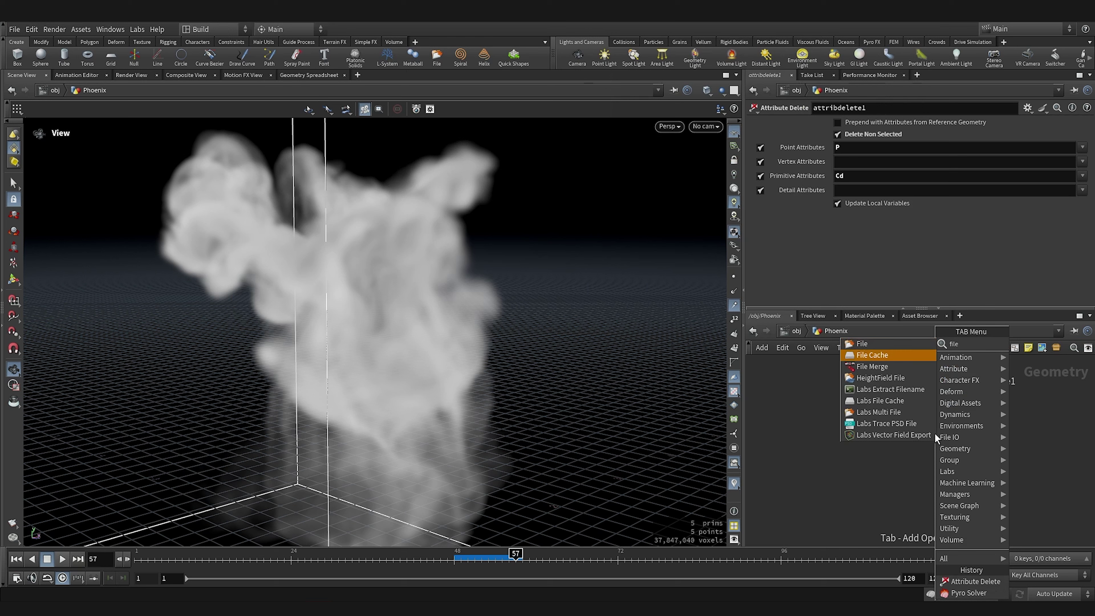
key(Return)
click(936, 435)
drag(934, 454, 935, 464)
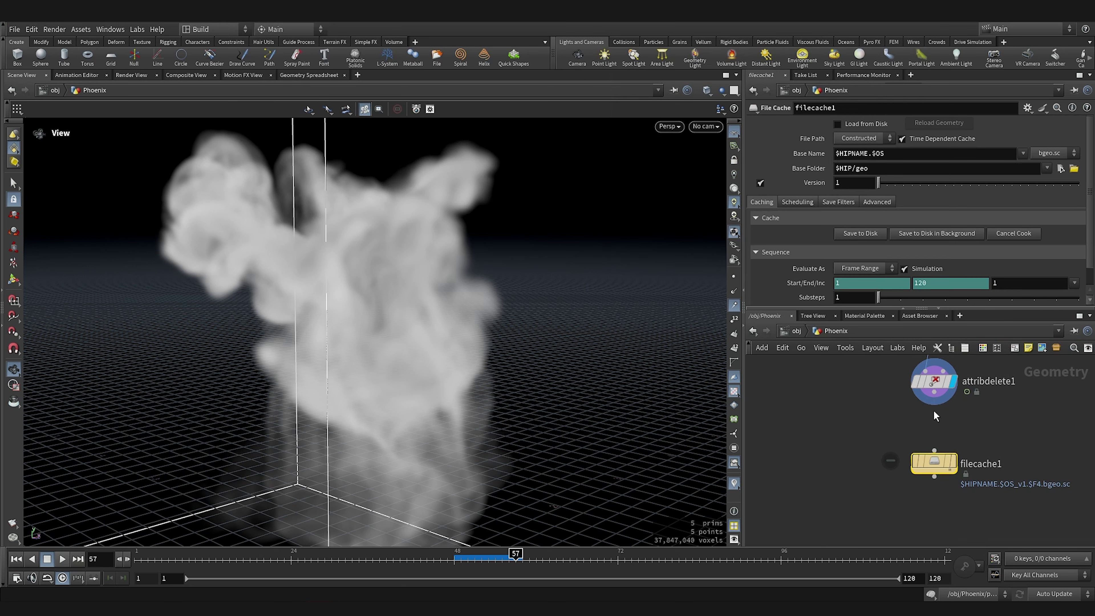
drag(934, 393, 949, 458)
click(955, 464)
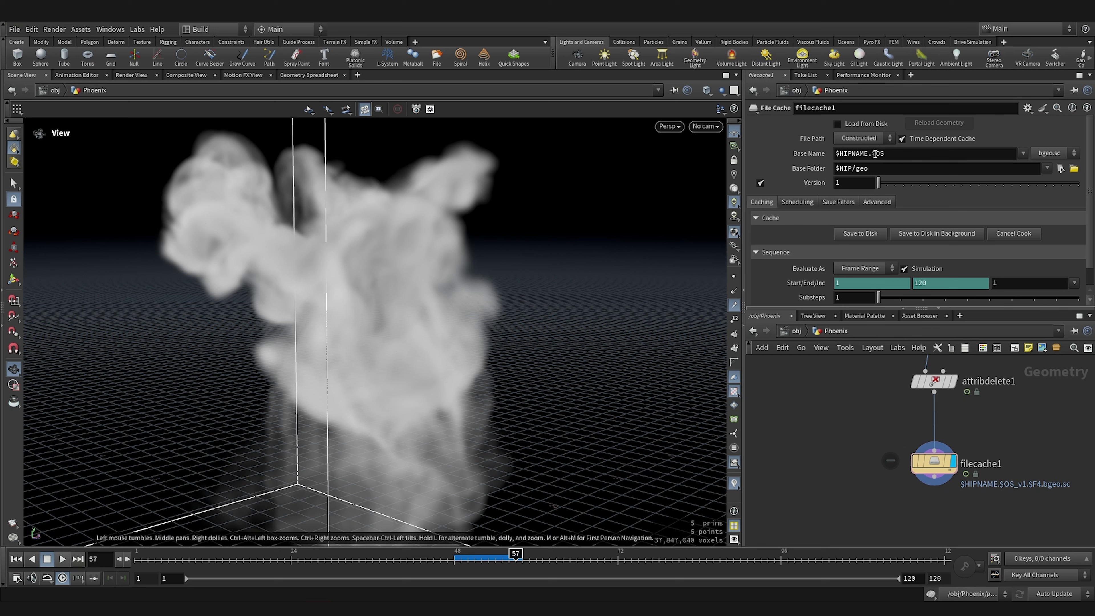
- Rename the File Cache node as PhoenixSmoke
scroll(984, 441, up, 3)
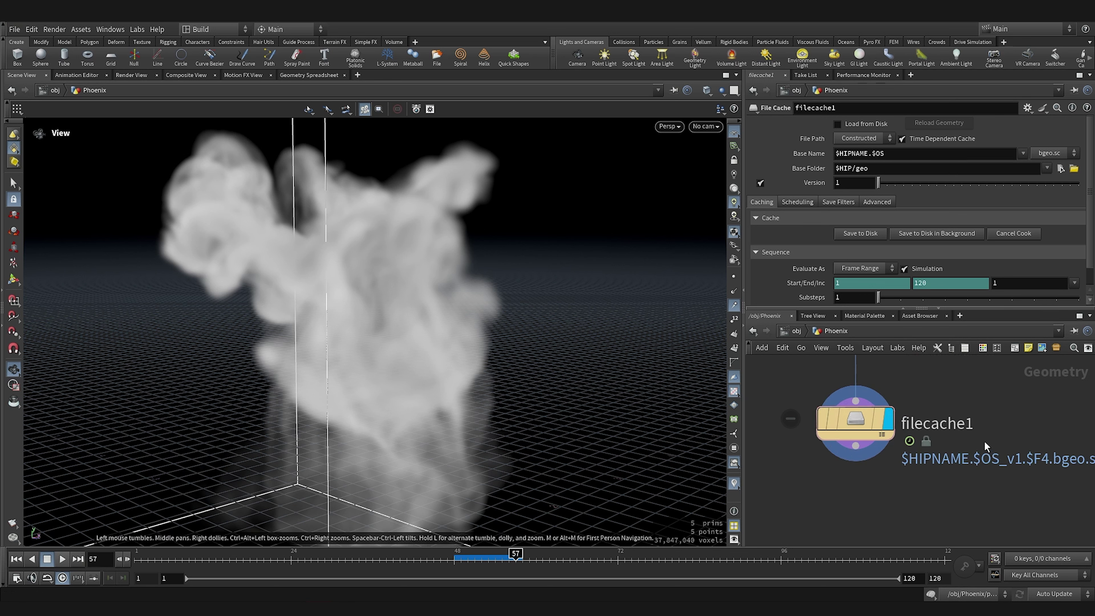
double_click(946, 425)
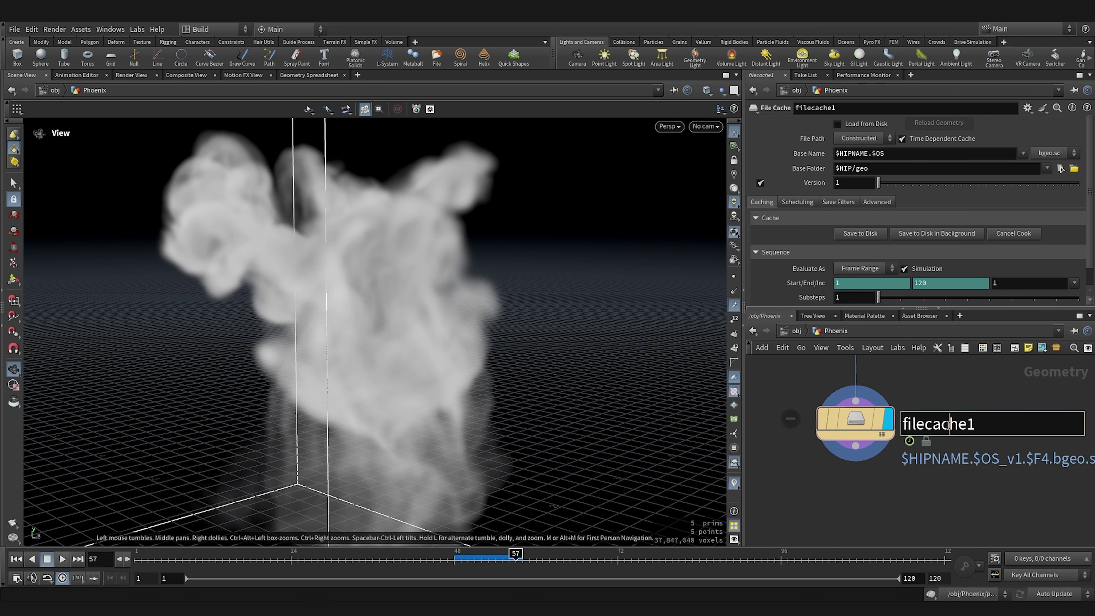
drag(991, 429, 890, 416)
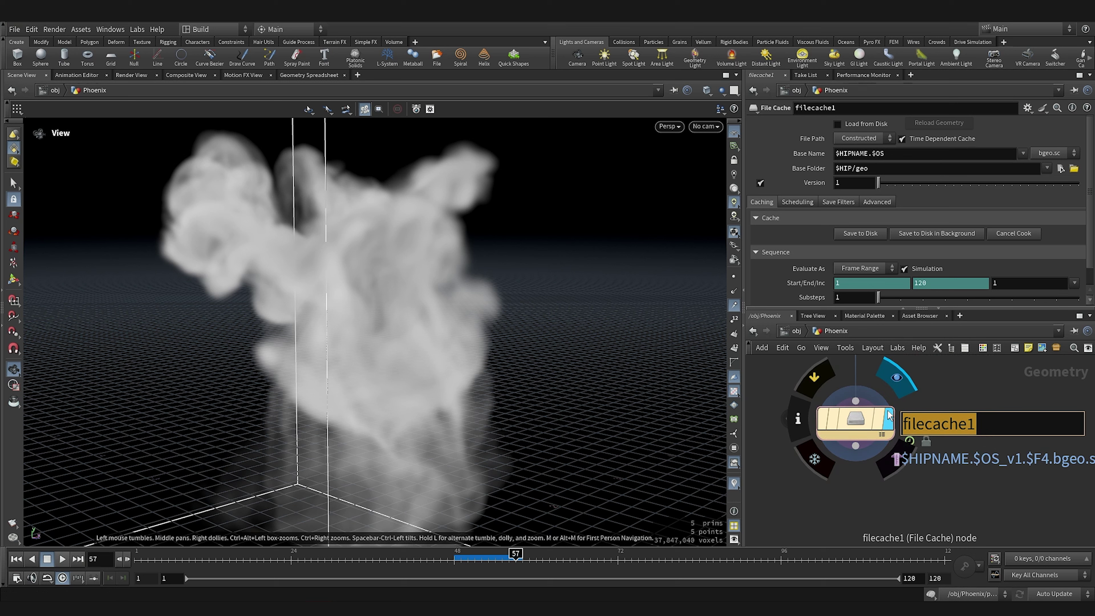
text(Phoneix)
key(BackSpace)
key(BackSpace)
key(BackSpace)
key(BackSpace)
text(enixSmoke)
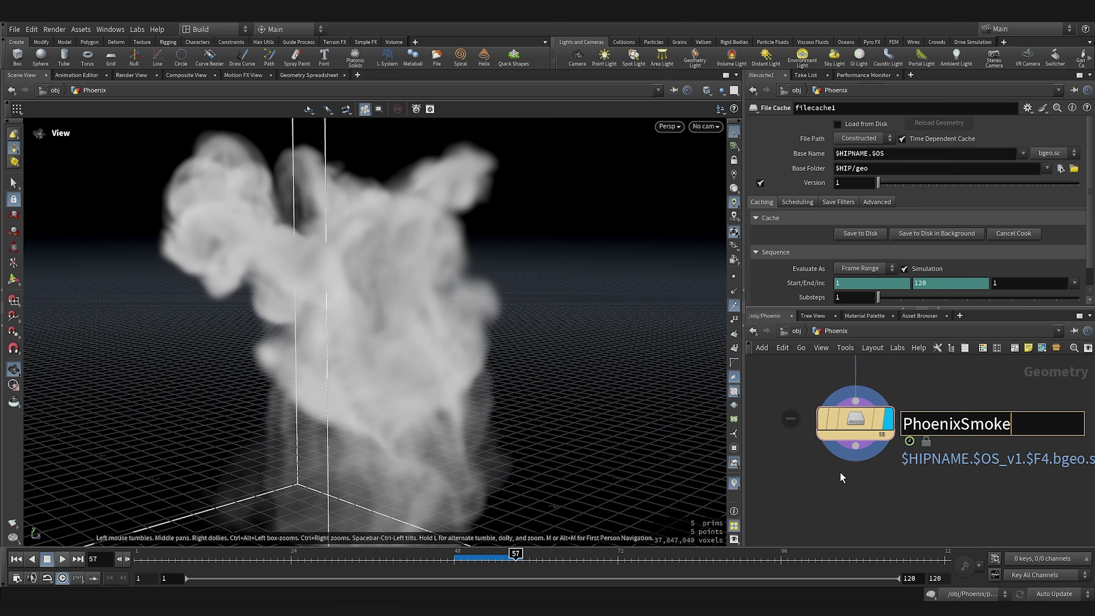
key(Return)
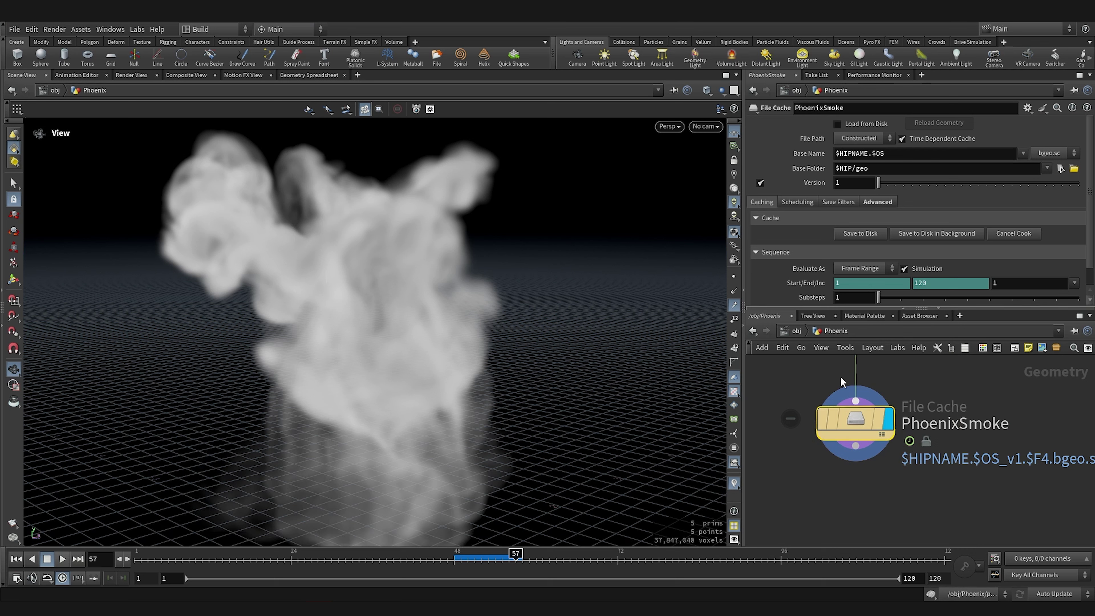
- Turn off versioning for the PhoenixSmoke cache, set its Substeps to 3 and save the simulation to disk
click(761, 182)
click(761, 182)
click(761, 182)
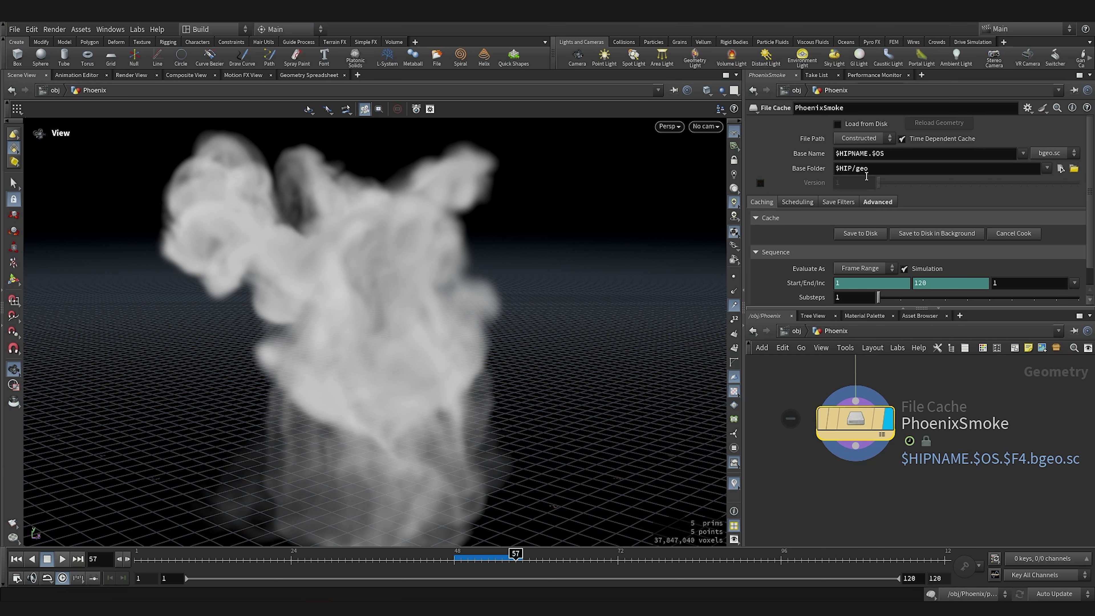
scroll(810, 233, down, 1)
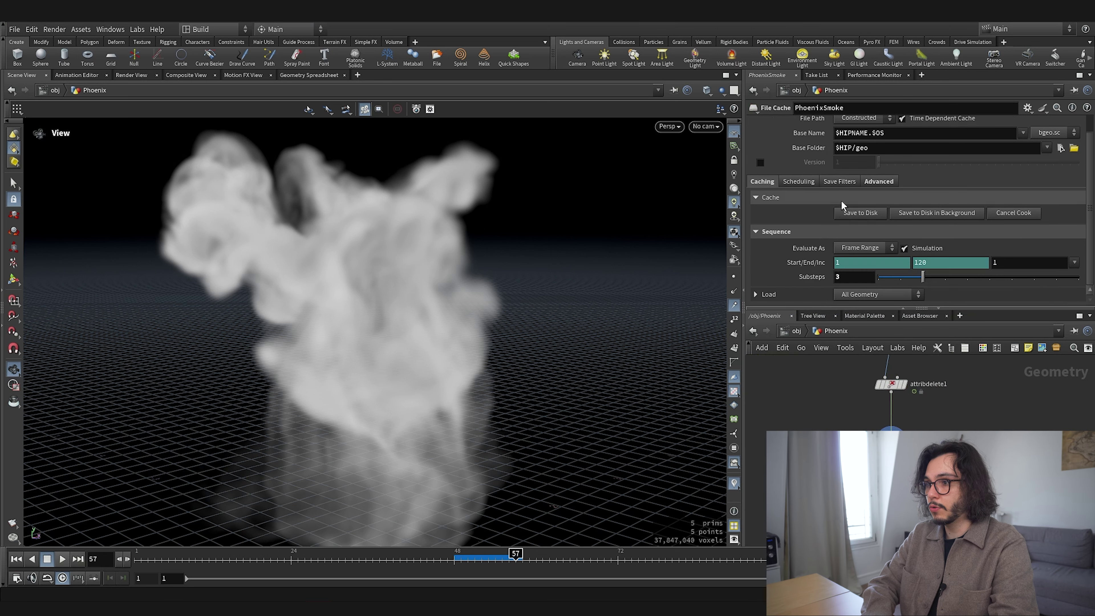
click(852, 213)
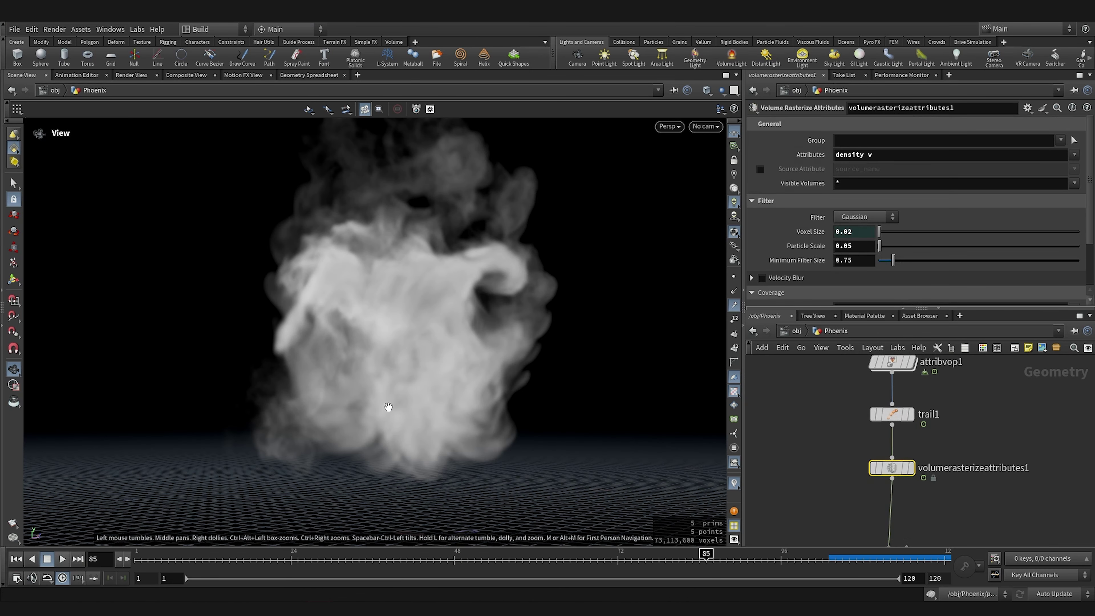
- Add a Pyro Bake Volume node connected below the PhoenixSmoke cache, display it and align it under the cache
right_drag(380, 387, 421, 328)
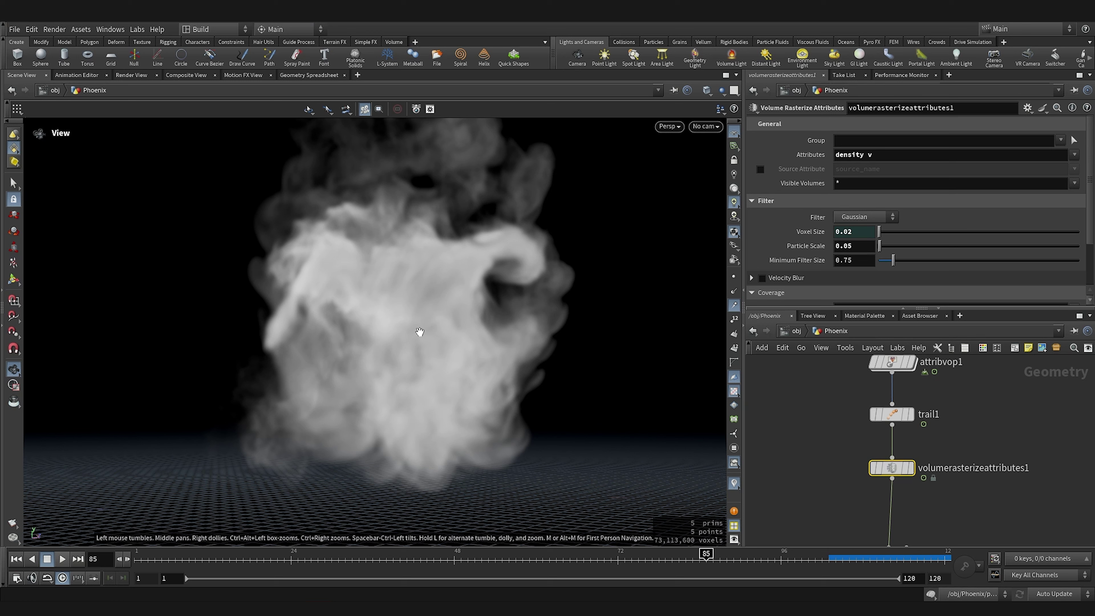
scroll(806, 414, down, 5)
scroll(845, 410, up, 3)
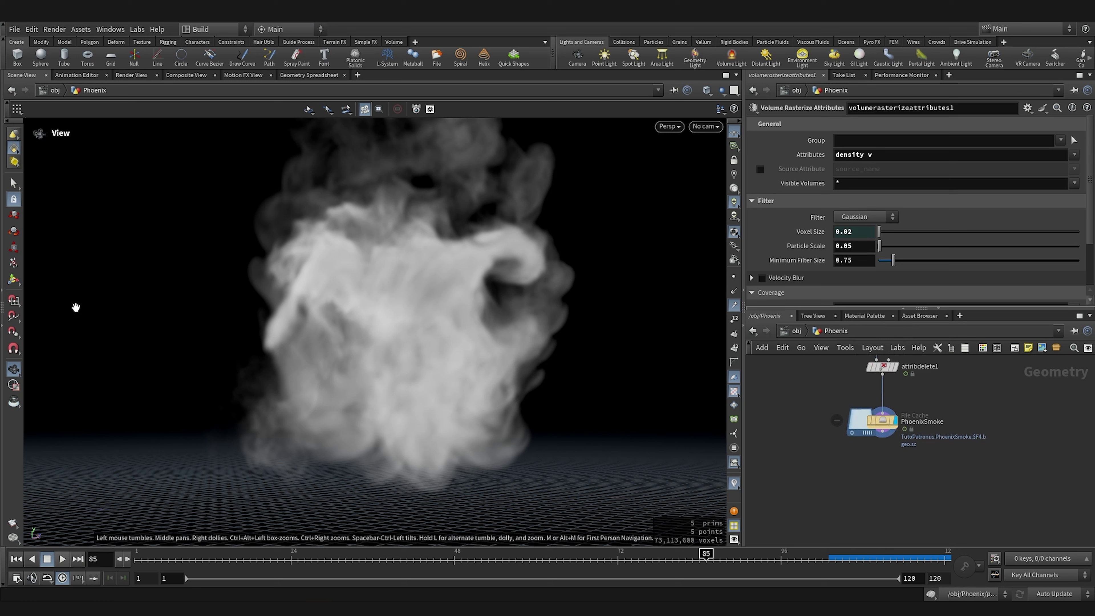
mouse_move(379, 300)
mouse_down()
mouse_move(399, 320)
mouse_move(374, 288)
mouse_move(391, 309)
mouse_up()
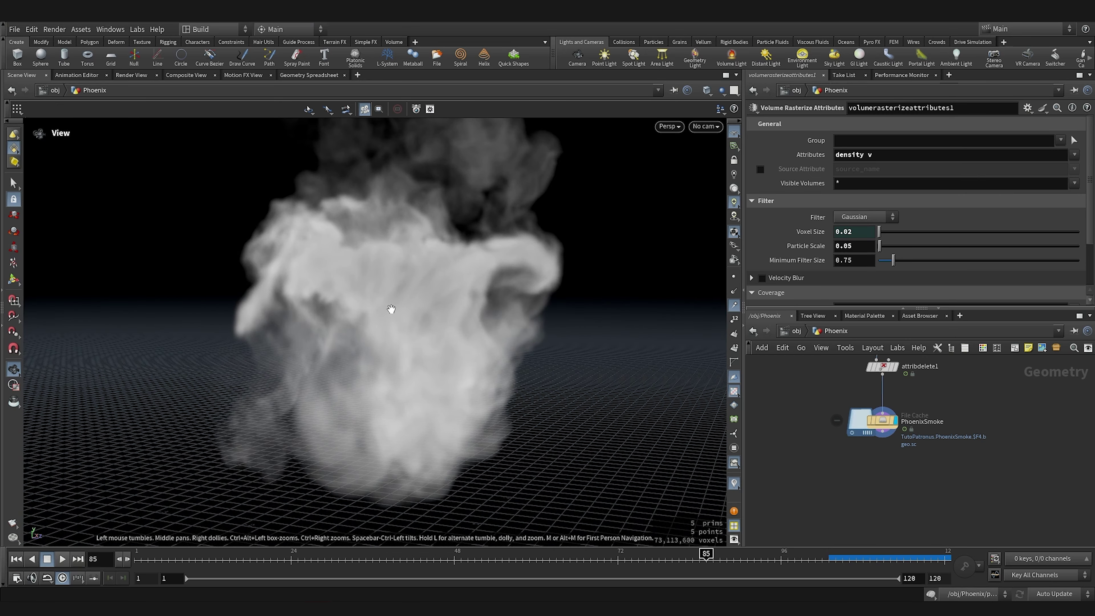
drag(577, 337, 491, 340)
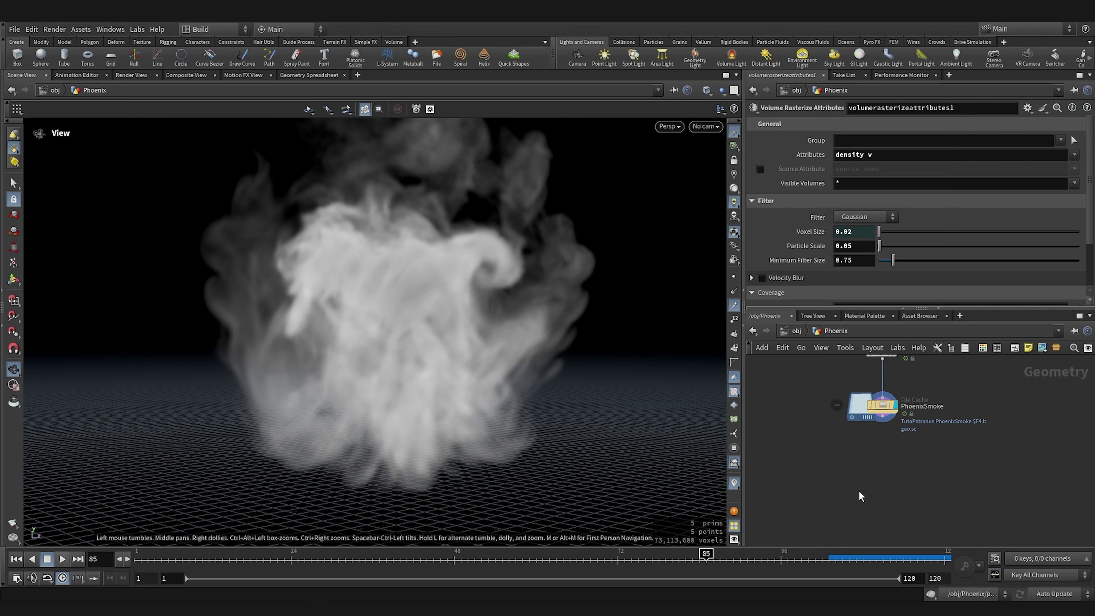
key(Tab)
text(pyro b)
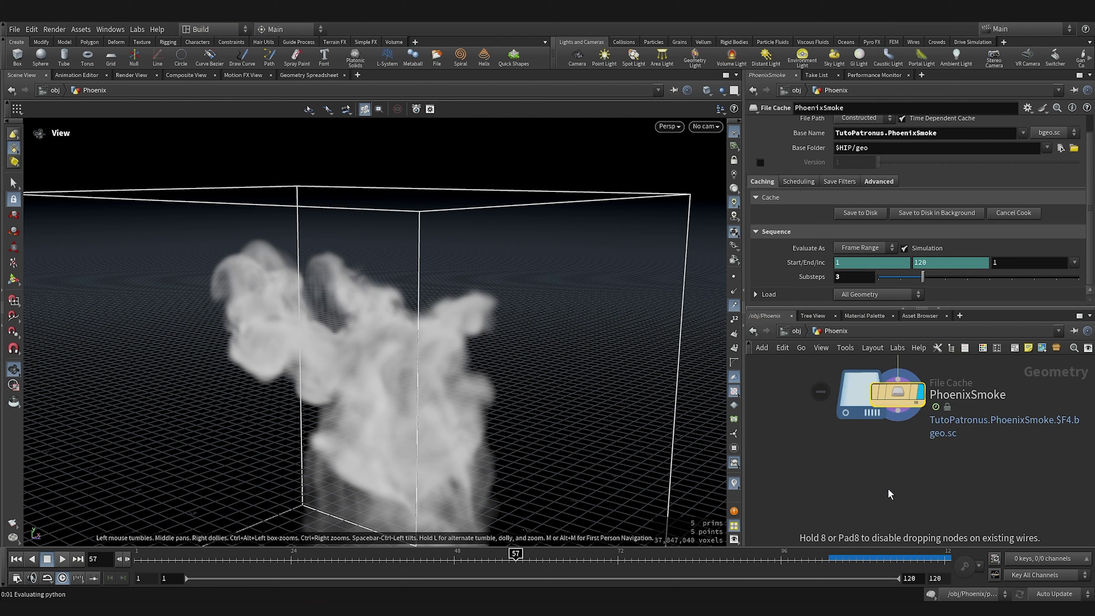
click(891, 494)
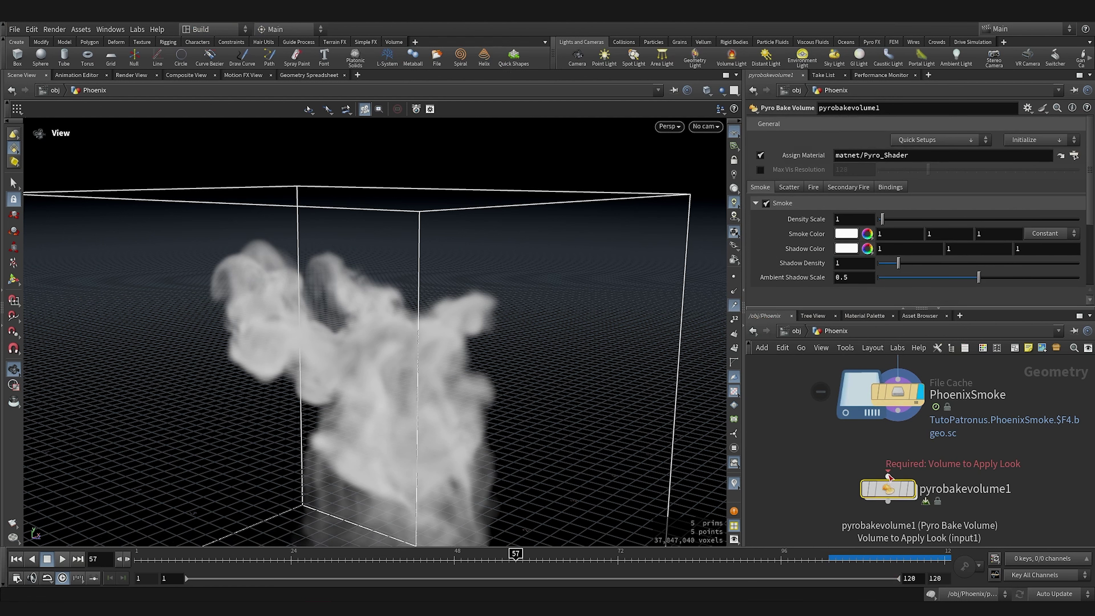
click(911, 490)
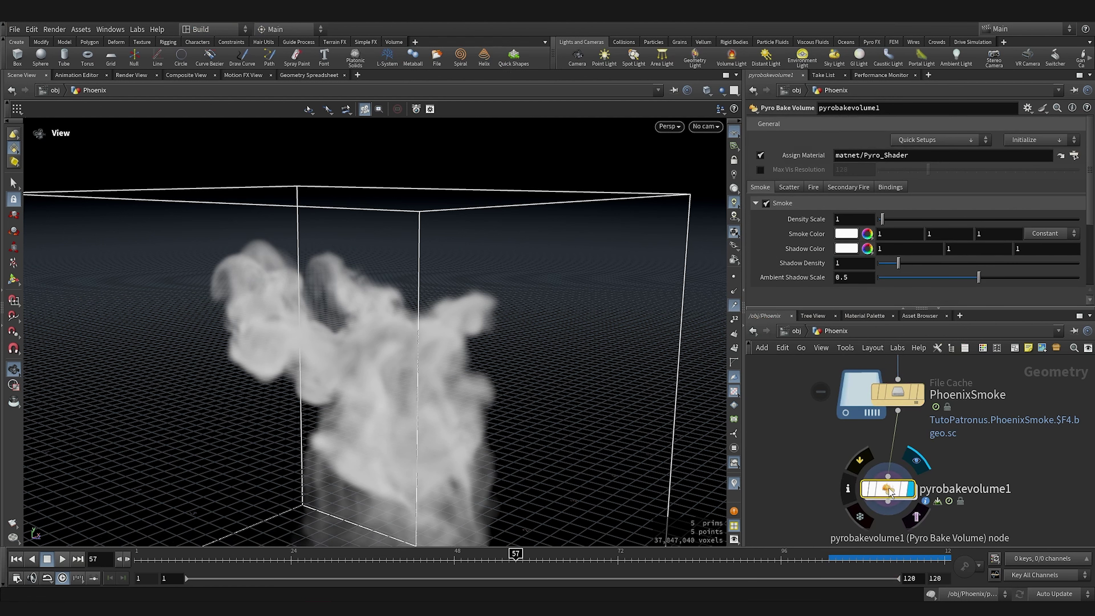
drag(913, 491, 867, 479)
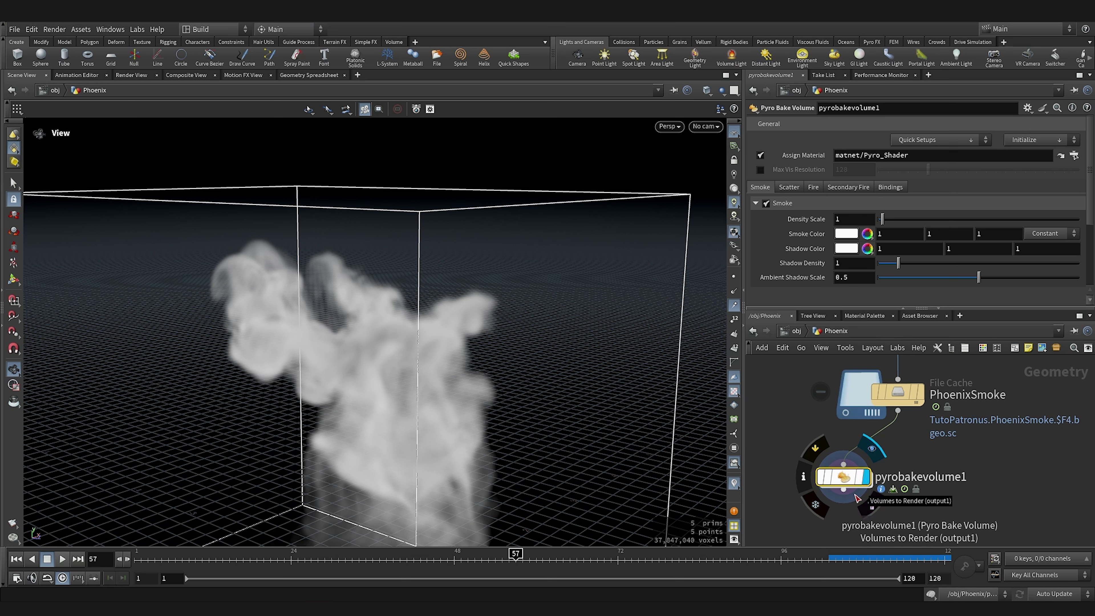
drag(845, 487, 864, 505)
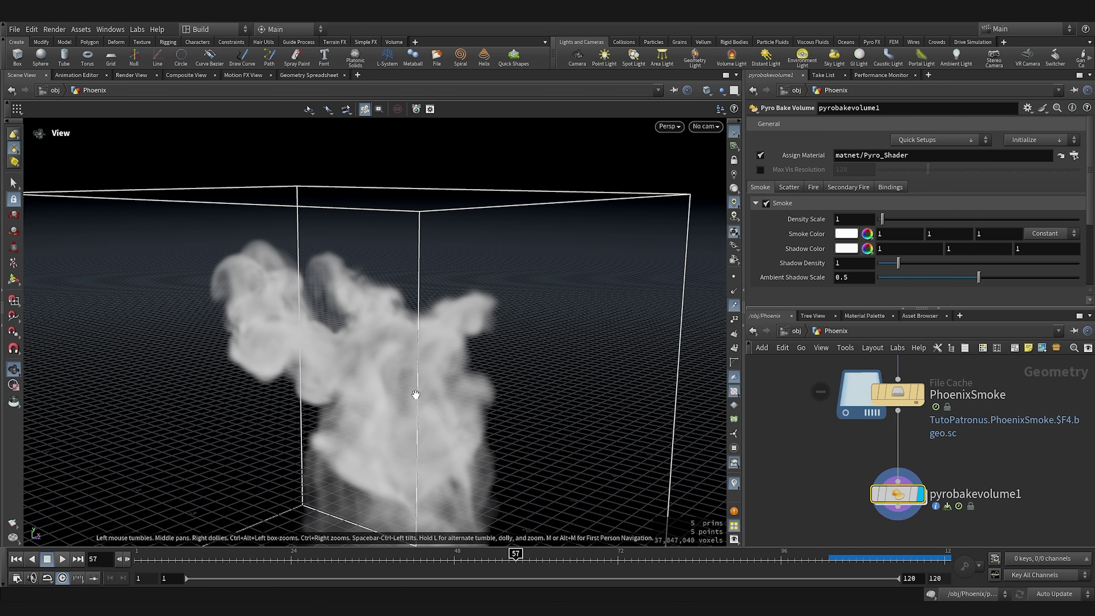
- Review the Pyro Bake Volume node's Scatter, Fire, Secondary Fire, Bindings and Smoke settings
scroll(412, 386, up, 1)
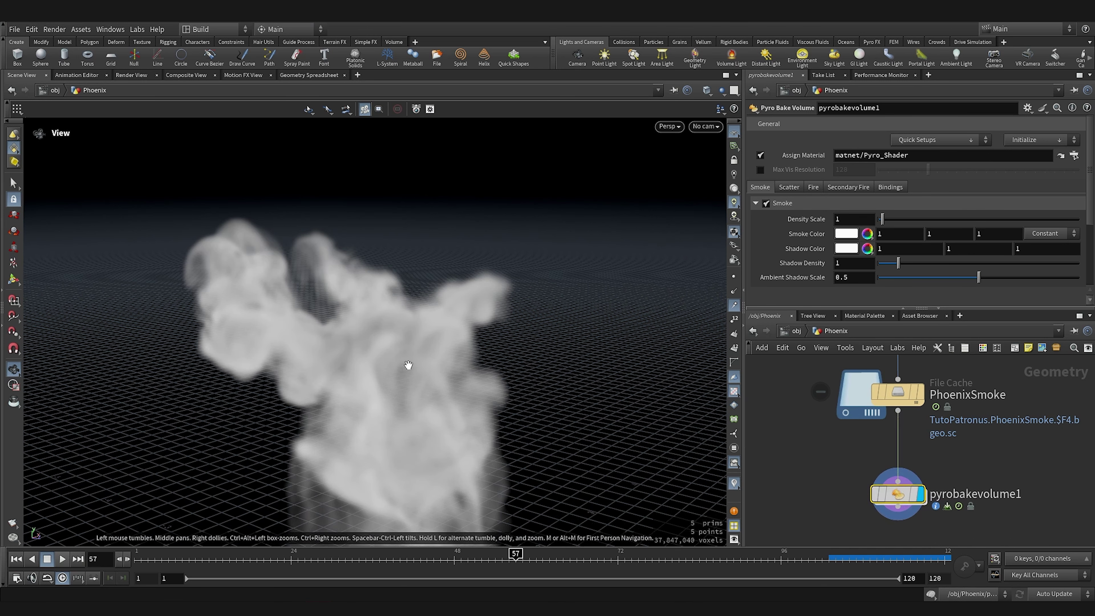
click(789, 189)
click(813, 188)
click(828, 188)
click(890, 187)
click(847, 187)
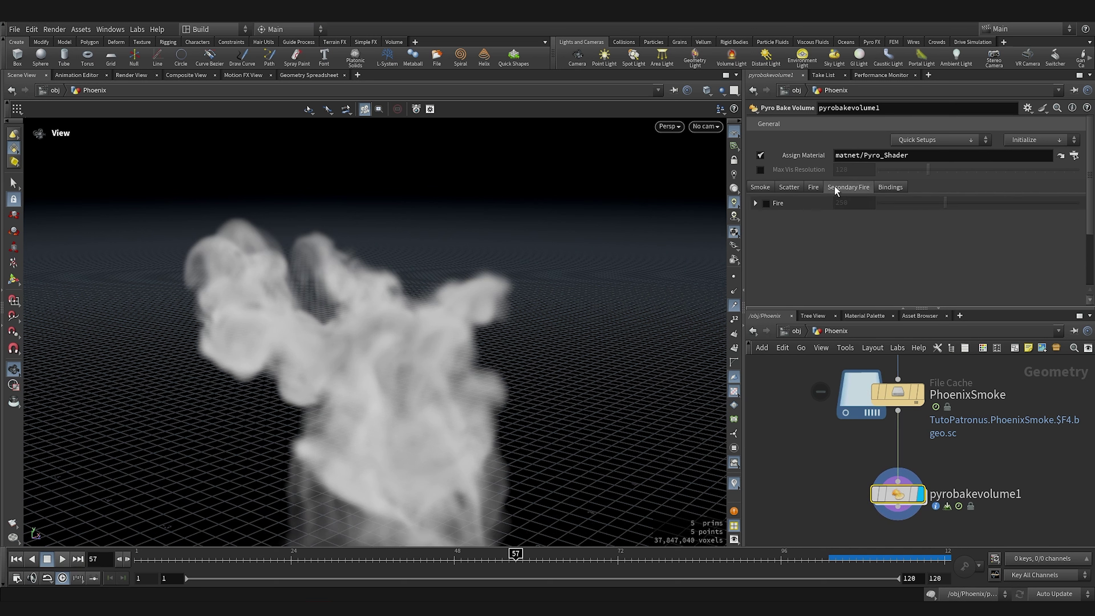
click(813, 187)
click(789, 187)
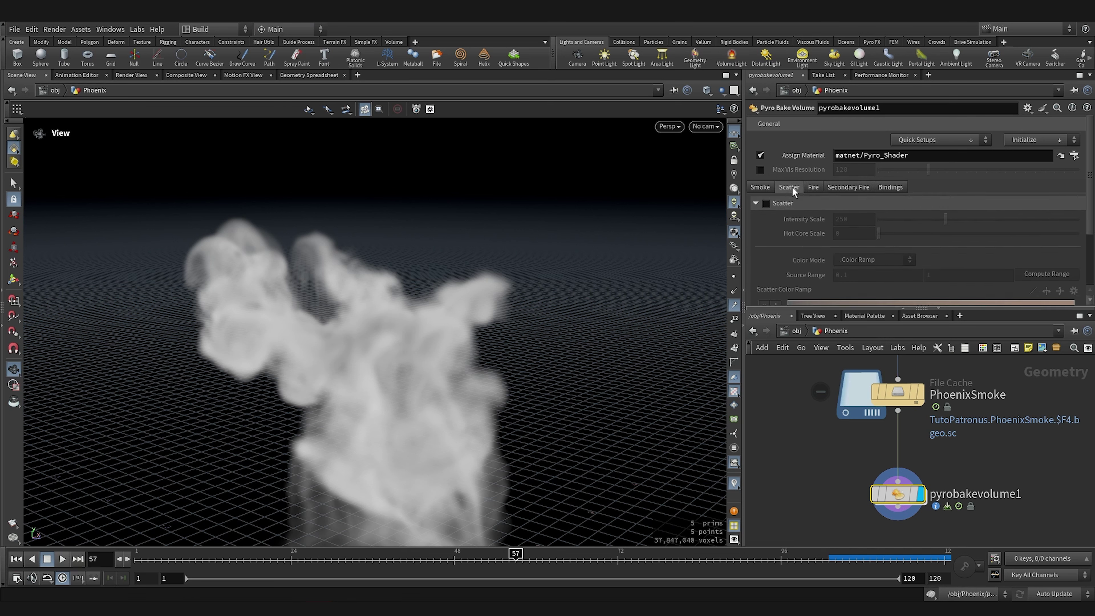
scroll(779, 243, down, 3)
scroll(779, 244, up, 3)
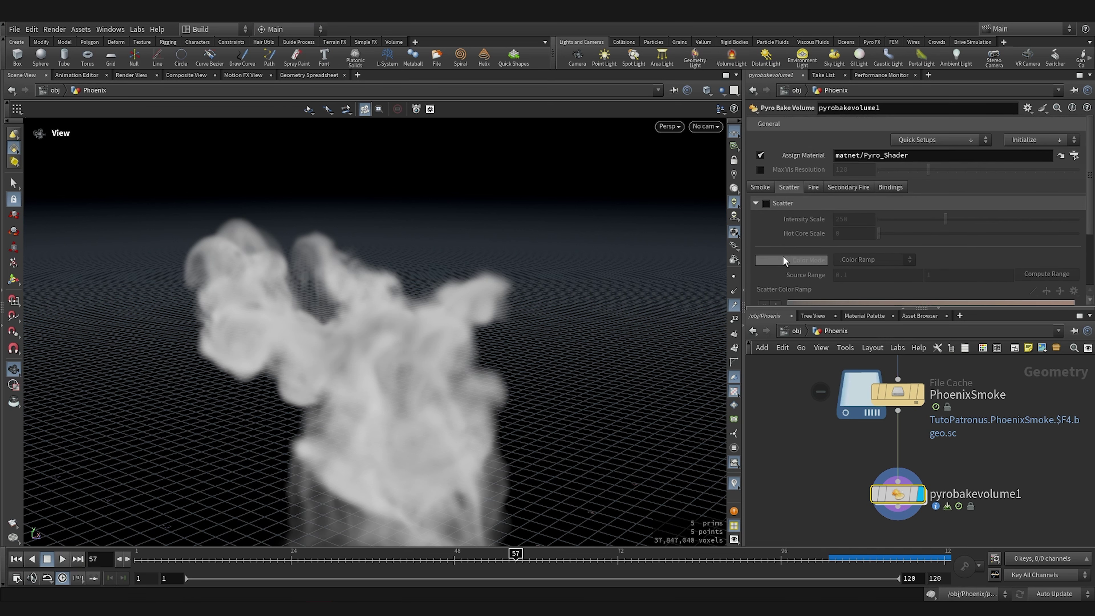
click(771, 187)
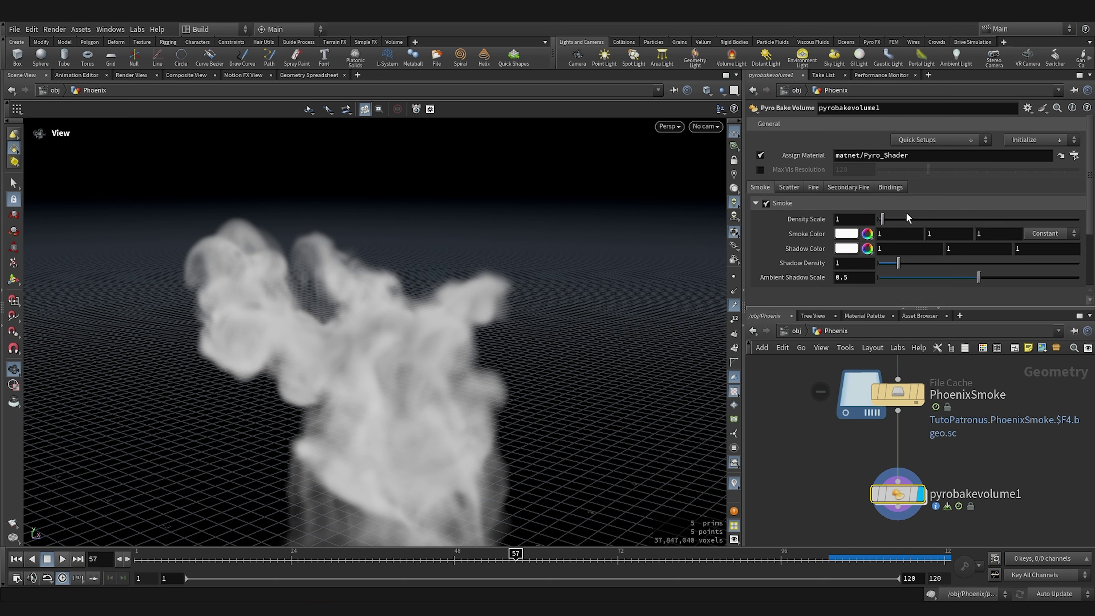
- Set the baked smoke's Density Scale to 6.6, Shadow Density to 1.99 and Ambient Shadow Scale to 0.444
drag(883, 219, 906, 227)
drag(375, 354, 458, 299)
drag(898, 263, 967, 279)
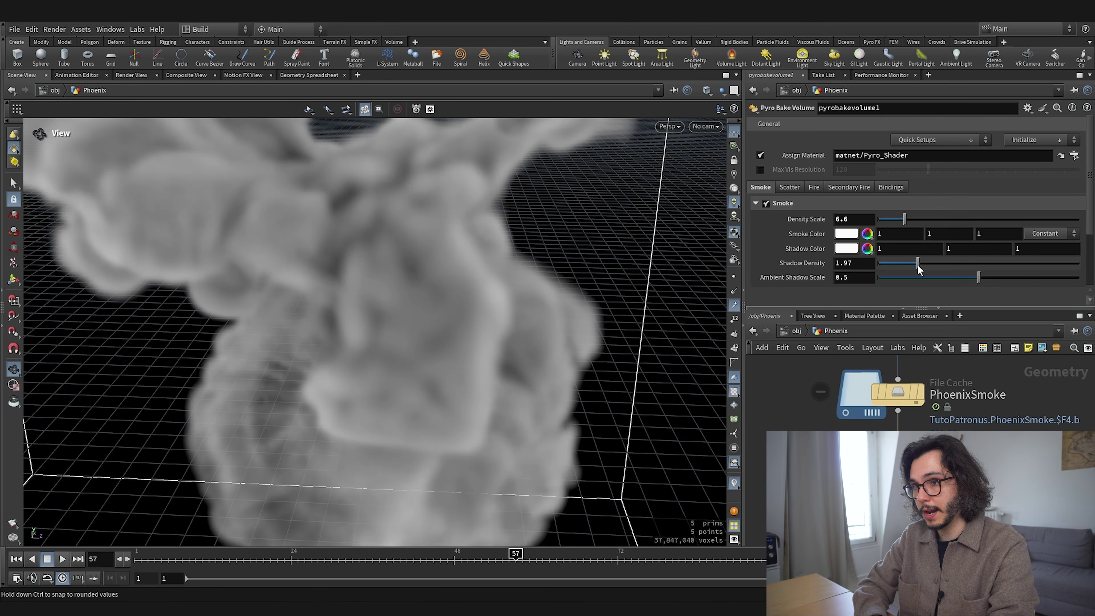
drag(347, 257, 358, 229)
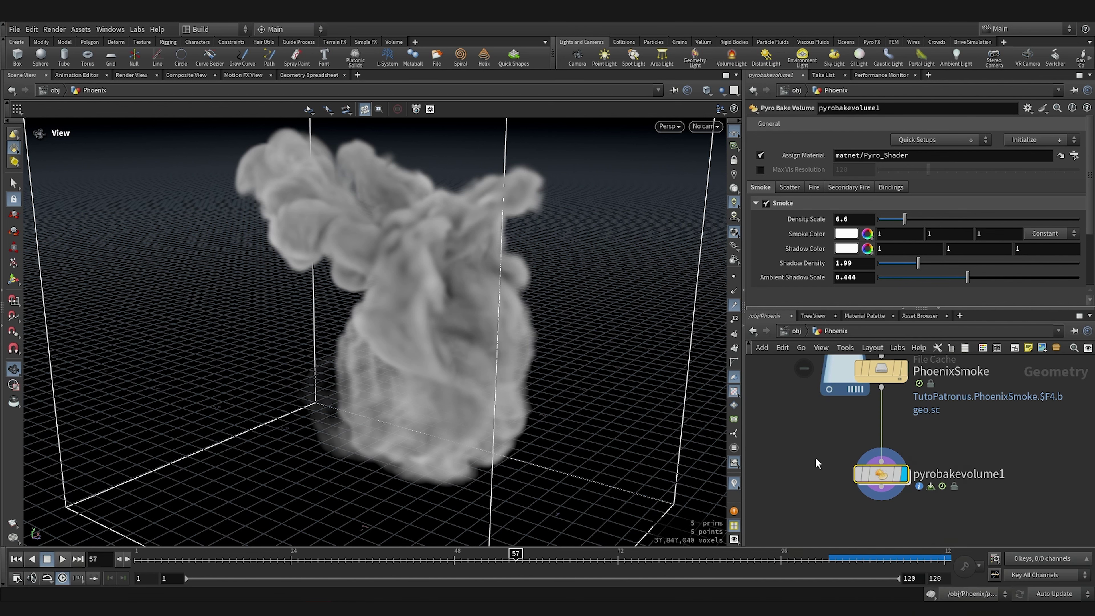
- Go up to the object level and hide the grid1 object
key(u)
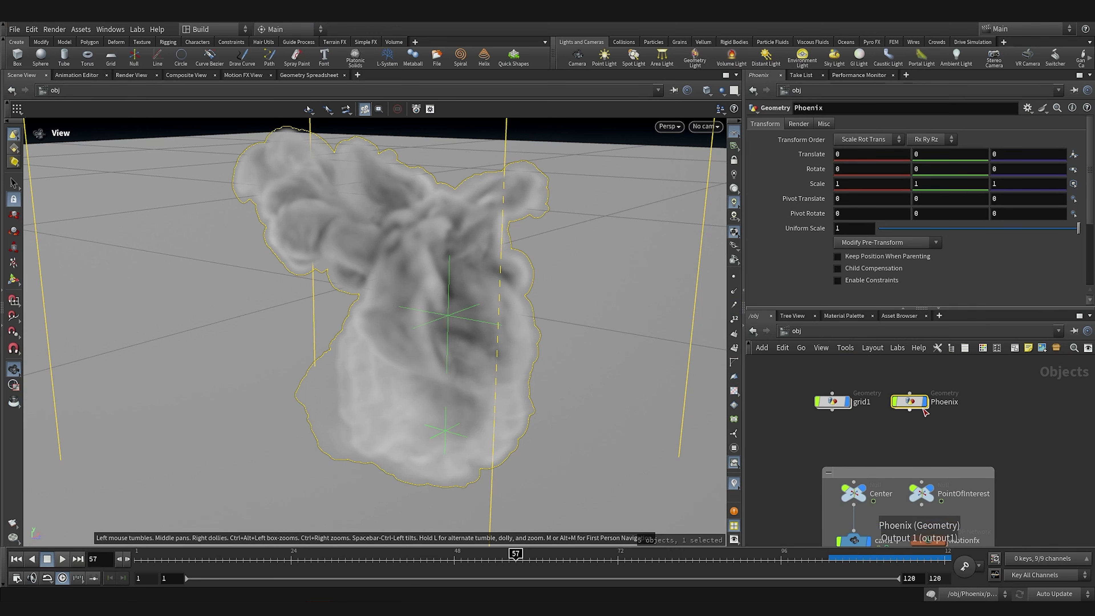
click(848, 402)
drag(470, 234, 561, 162)
drag(456, 279, 585, 119)
drag(562, 193, 497, 313)
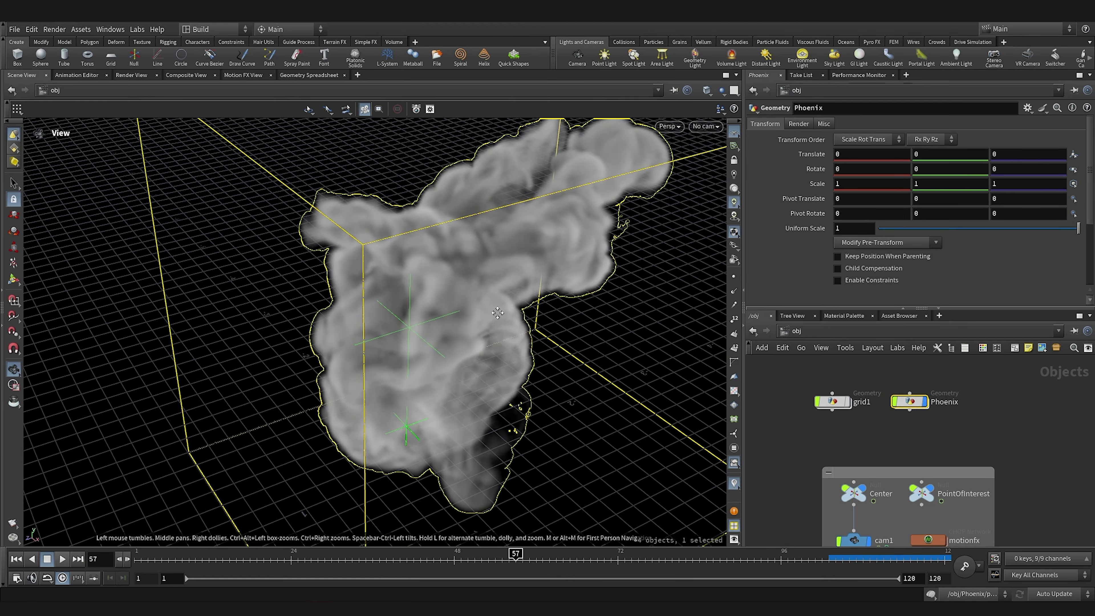
middle_drag(497, 313, 473, 341)
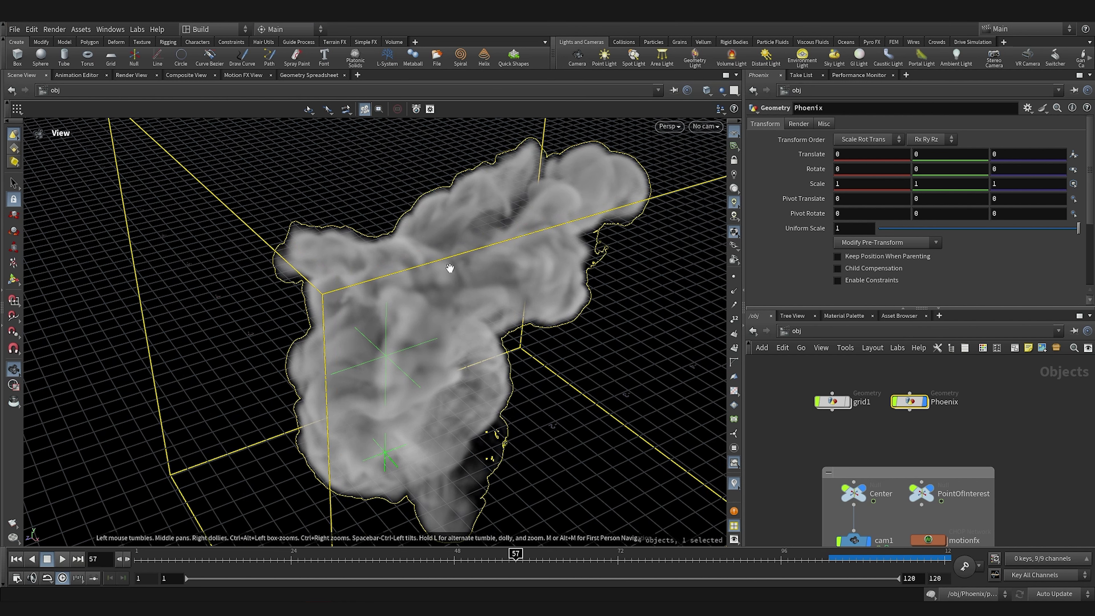
- Add a point light to the scene and unlock the viewport from the light
click(604, 59)
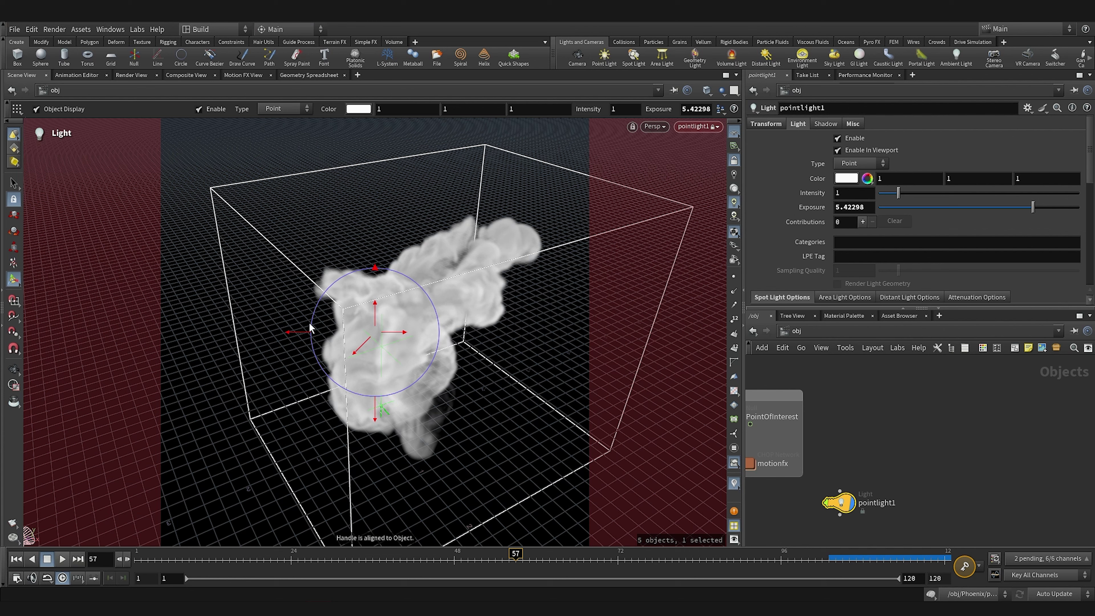
click(734, 161)
alt+drag(596, 240, 804, 191)
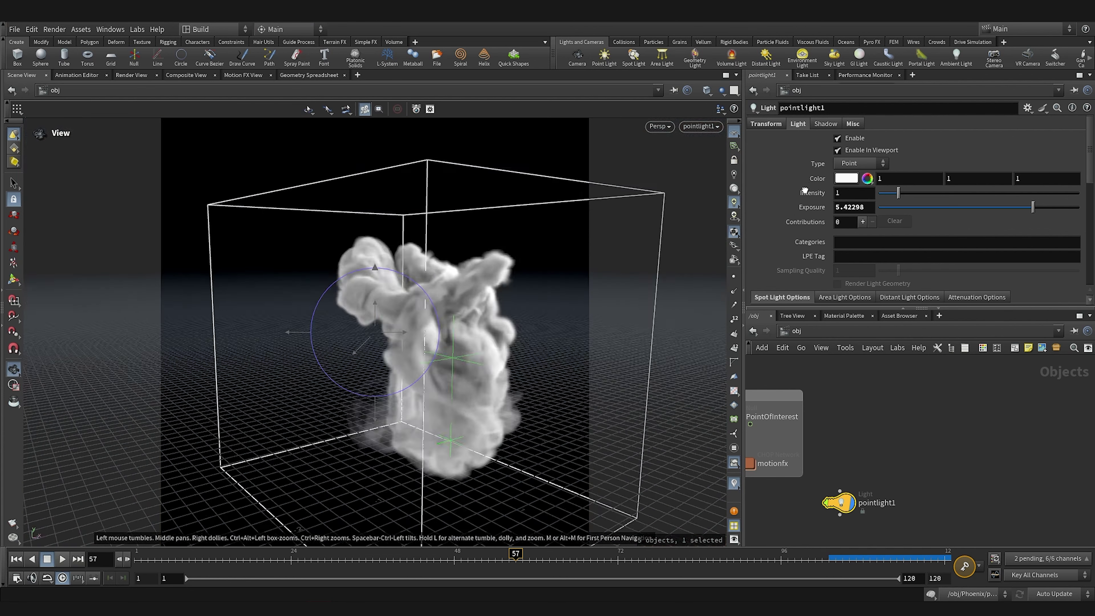
alt+right_drag(604, 250, 484, 293)
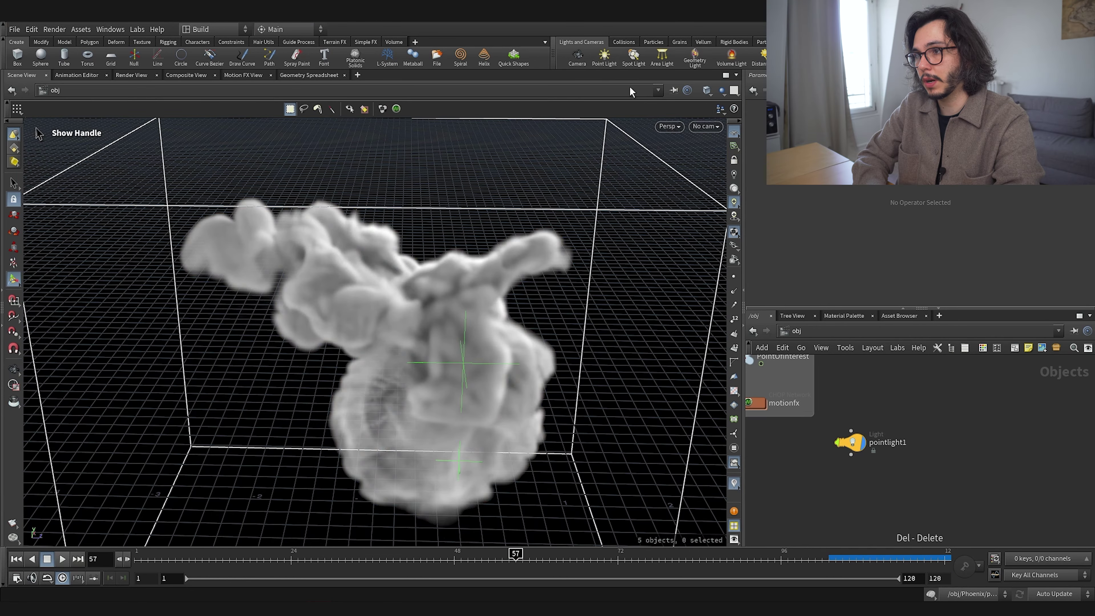
- Add a second light, spotlight1, to the scene and release the viewport from it
drag(427, 341, 481, 350)
key(Return)
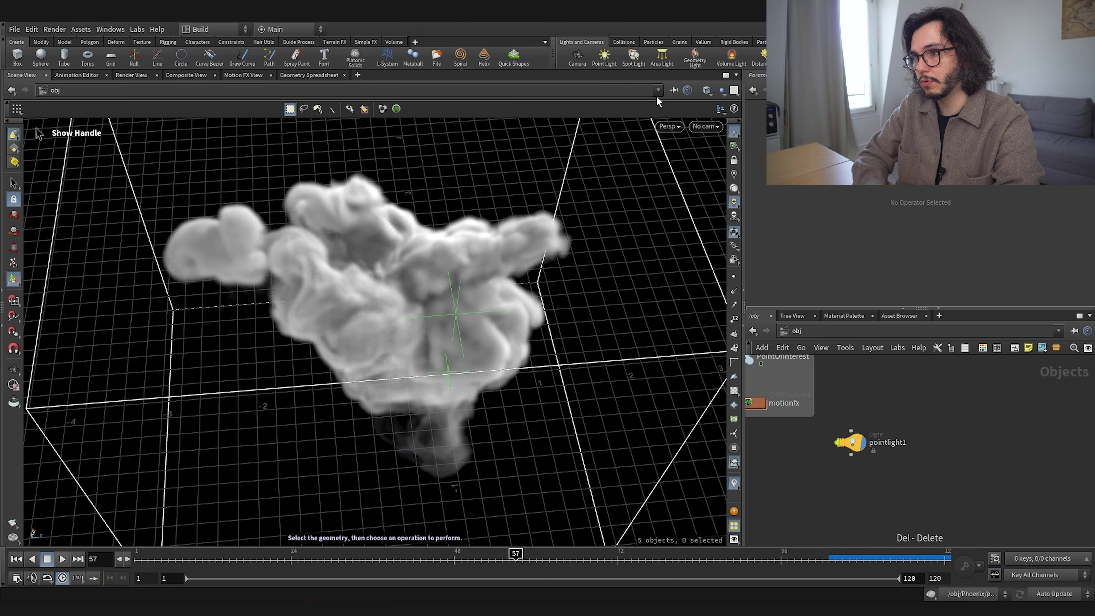
click(634, 61)
click(501, 330)
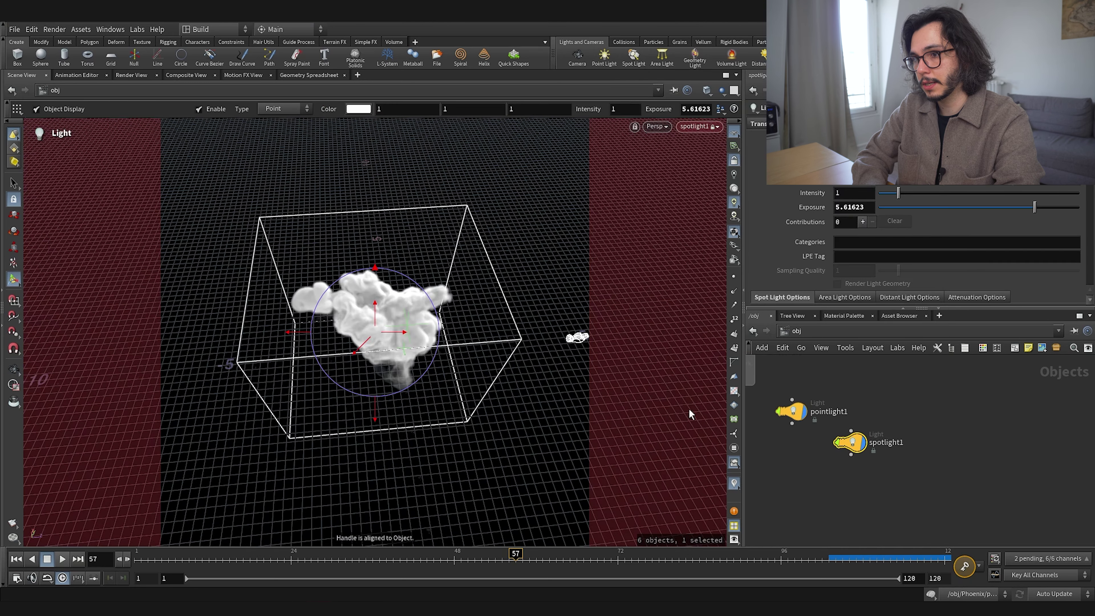
key(Escape)
drag(562, 245, 255, 269)
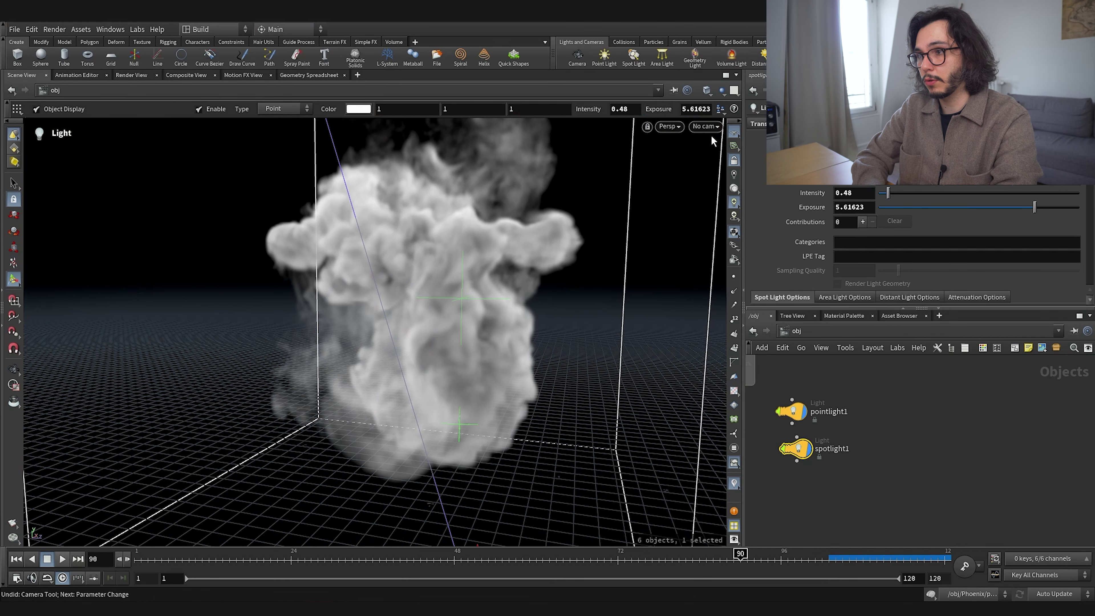
- Look through cam1 and scrub the smoke animation, stopping at frame 86
click(706, 126)
click(725, 181)
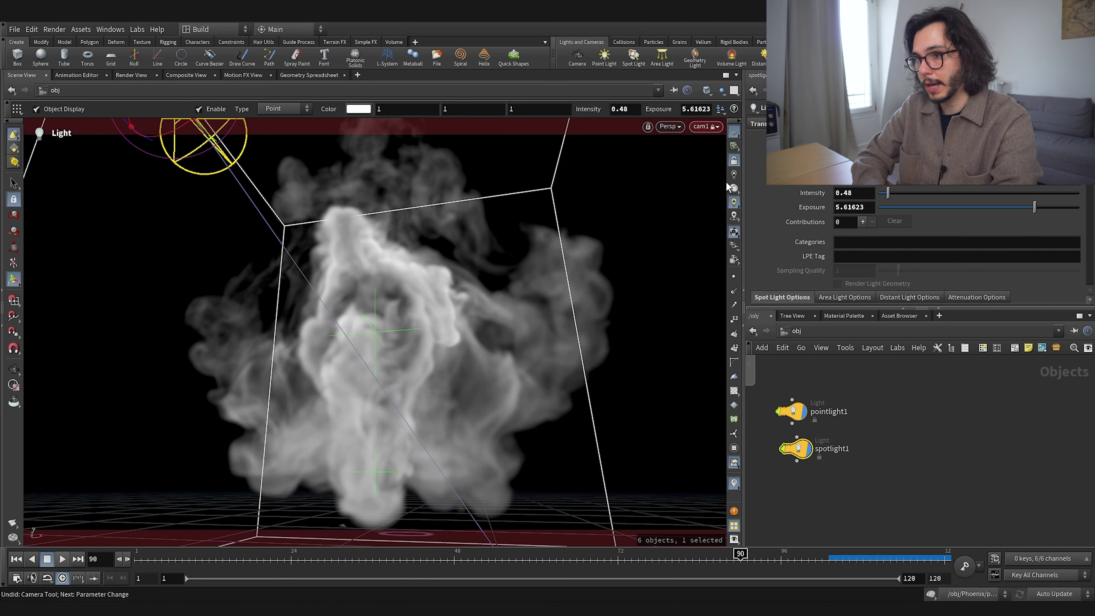
click(464, 558)
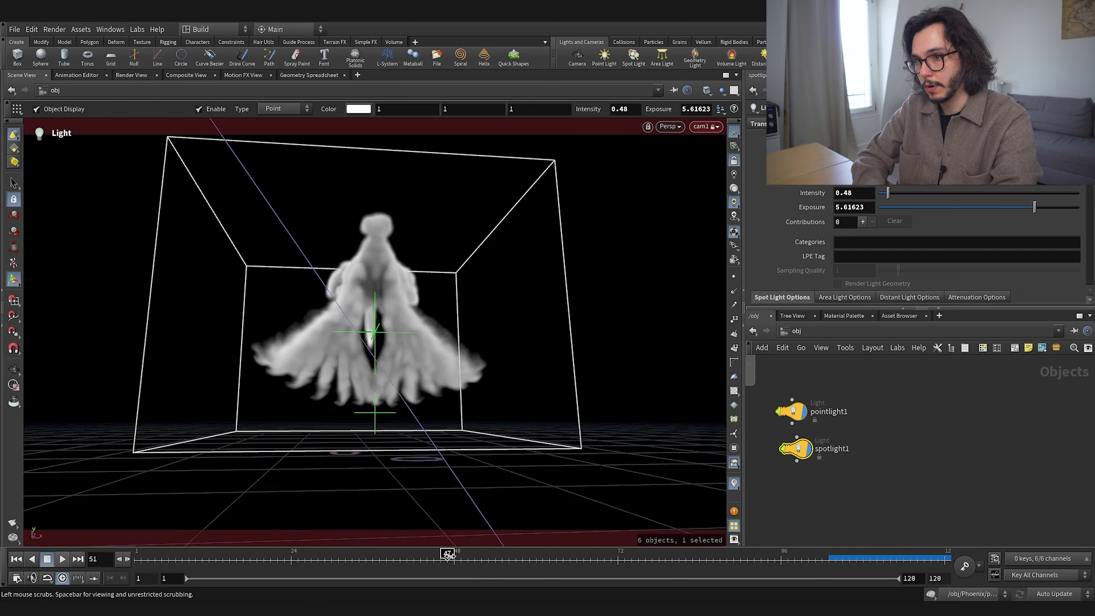
drag(491, 554, 595, 553)
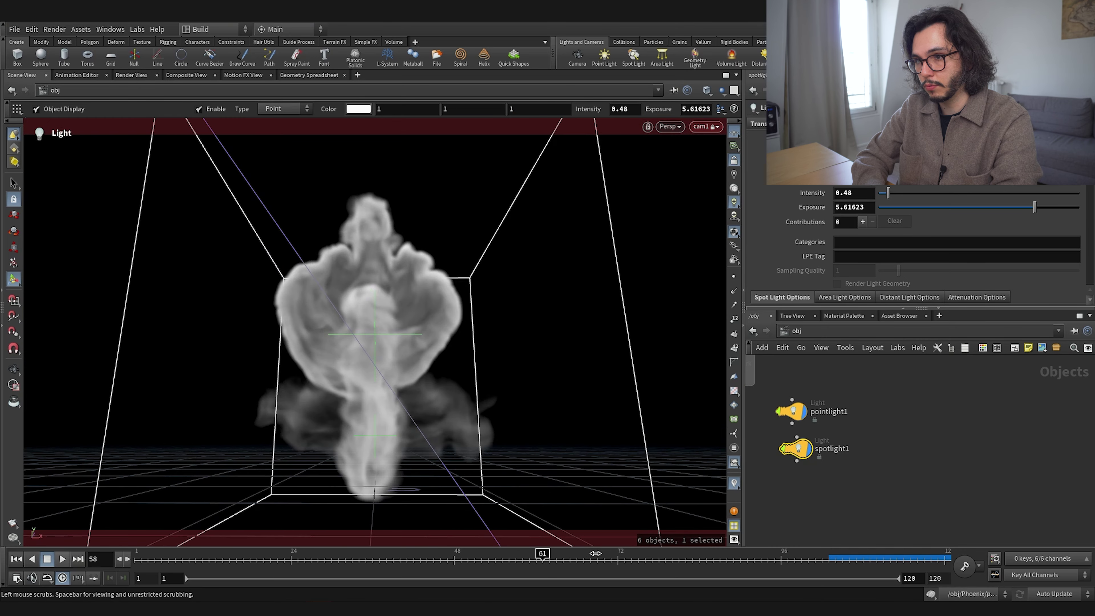
drag(682, 547, 714, 546)
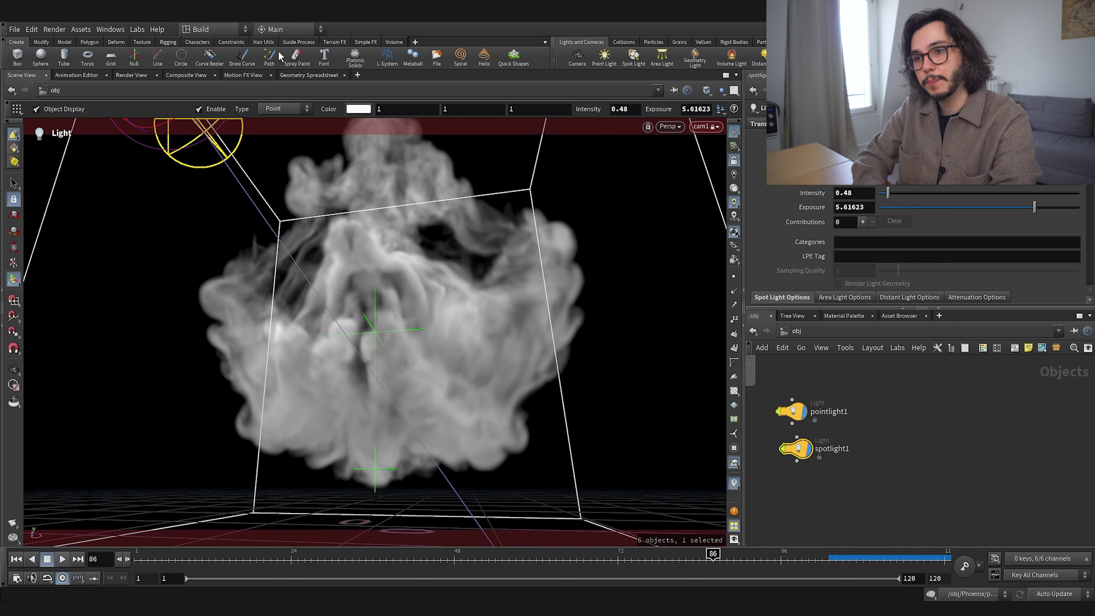
- Preview the smoke in the Mantra render view and raise spotlight1's Intensity to 4.5
click(131, 75)
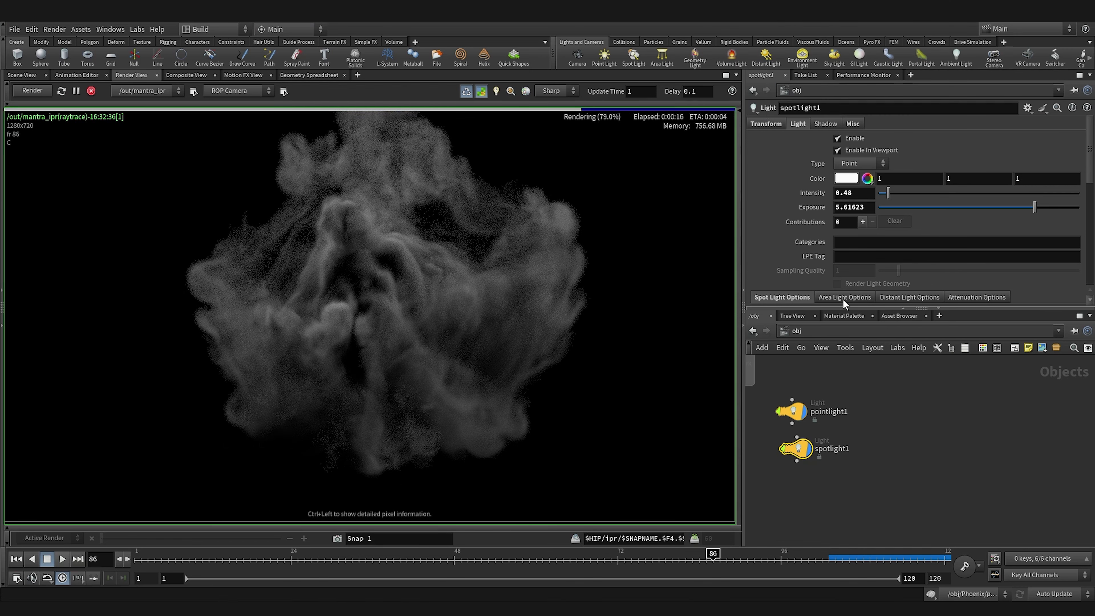
drag(902, 197, 924, 199)
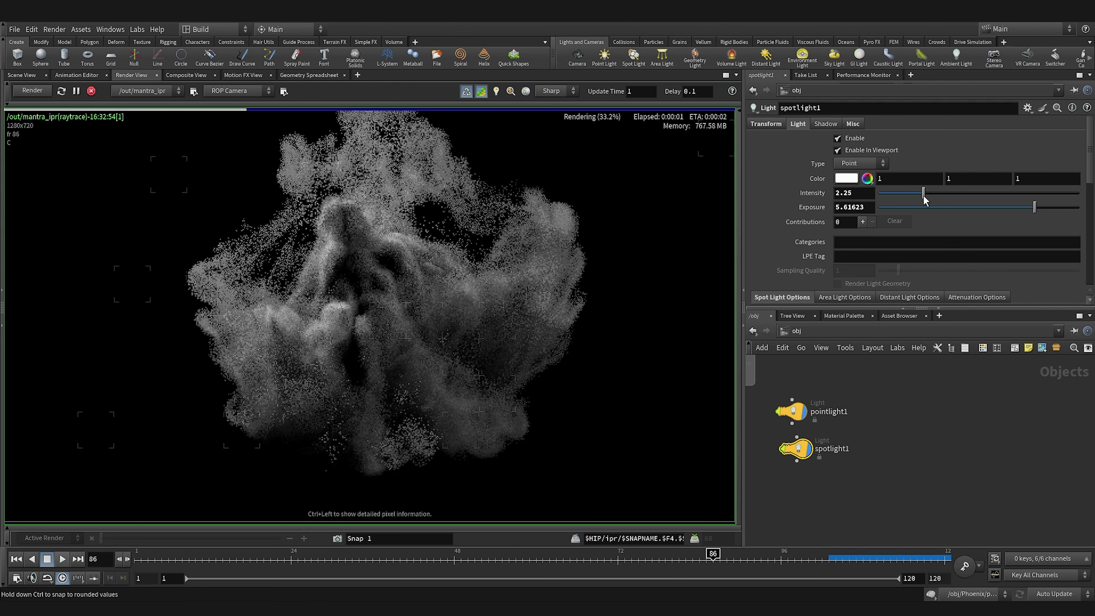
click(970, 195)
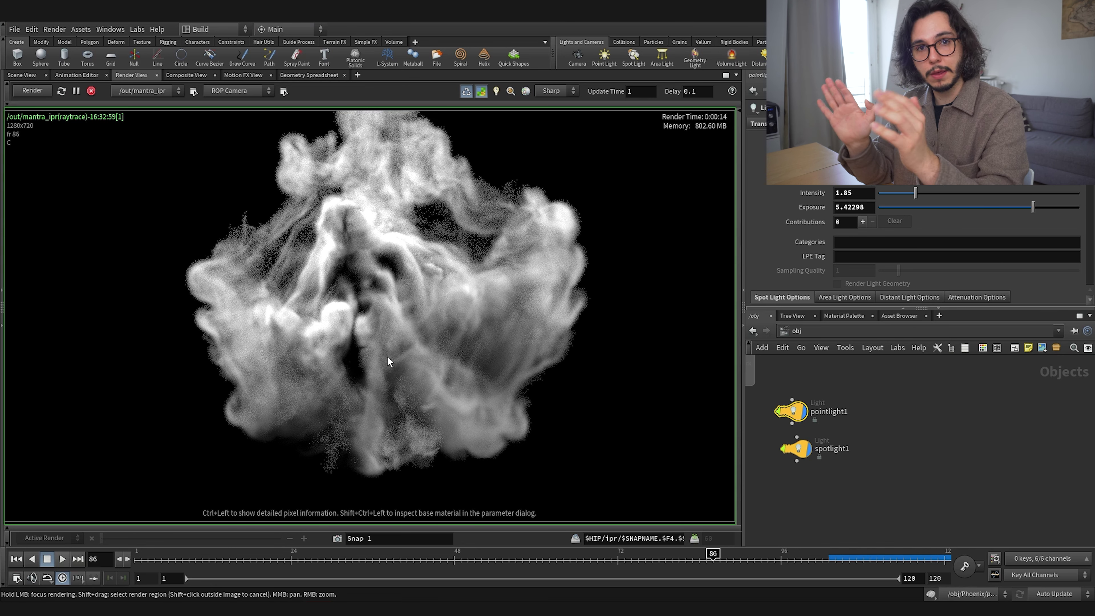
- Stop the preview render and delete both pointlight1 and spotlight1 from the scene
click(93, 92)
click(22, 76)
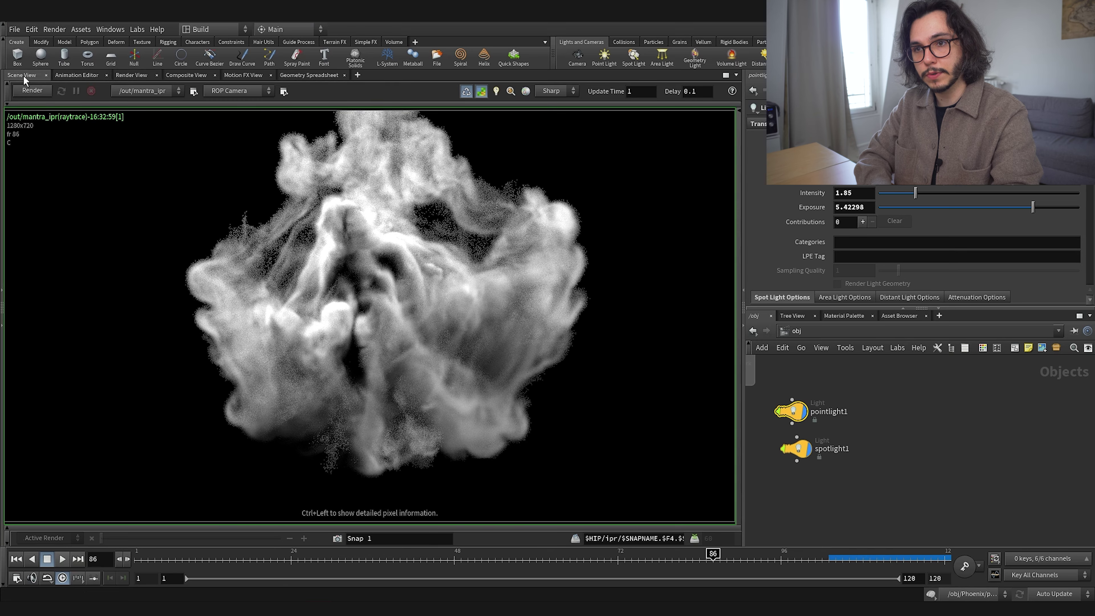
drag(876, 391, 783, 471)
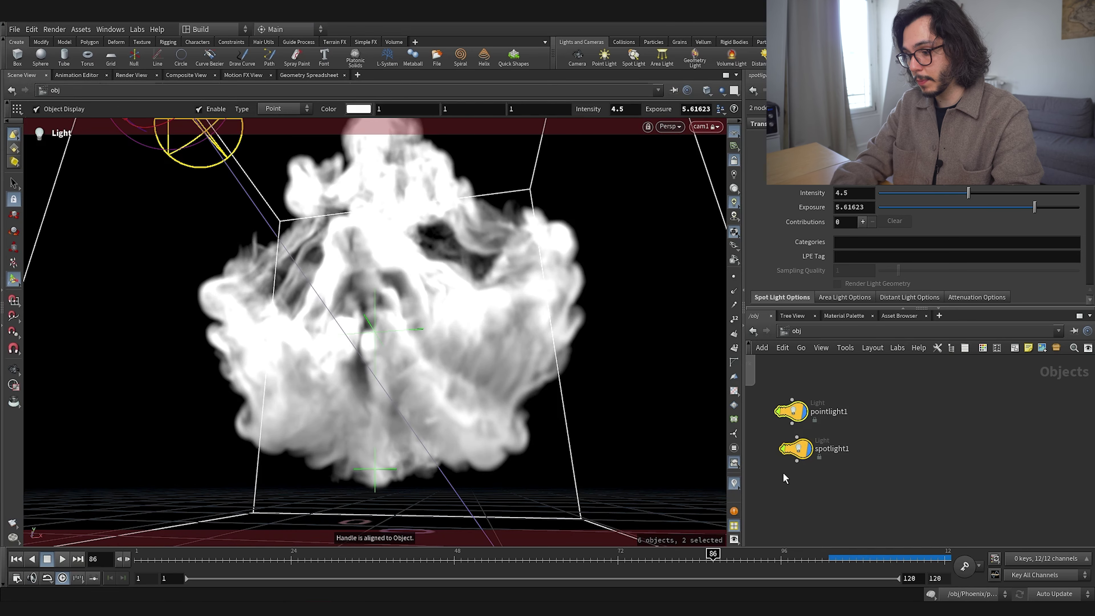
key(Delete)
click(706, 127)
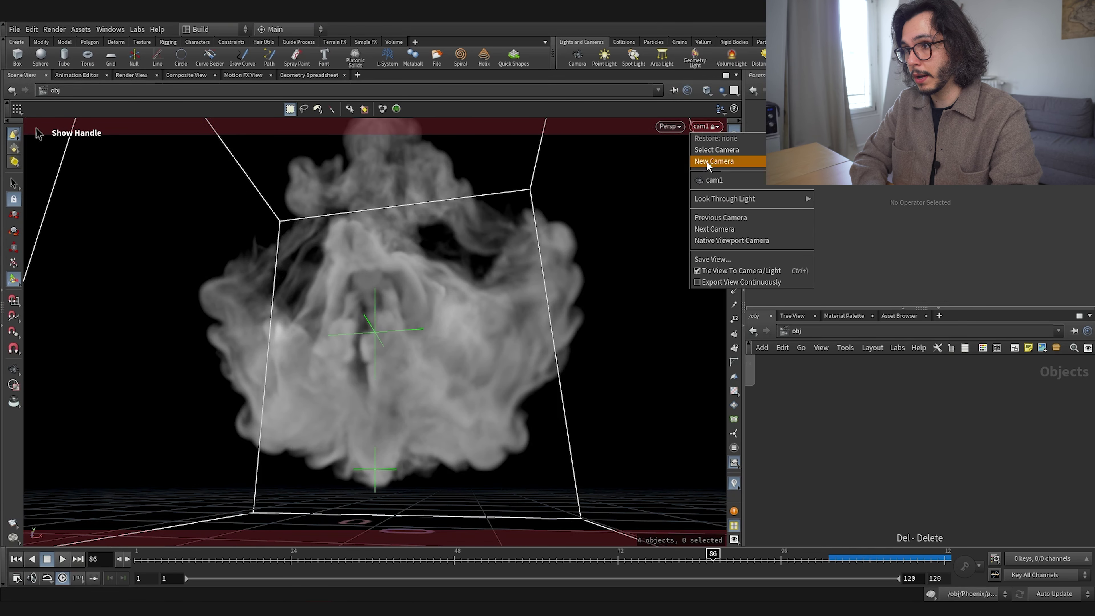
key(Escape)
key(Escape)
- Inside the Phoenix object, detach the Pyro Bake Volume from the PhoenixSmoke file cache and display the cache node
drag(445, 220, 415, 311)
key(Return)
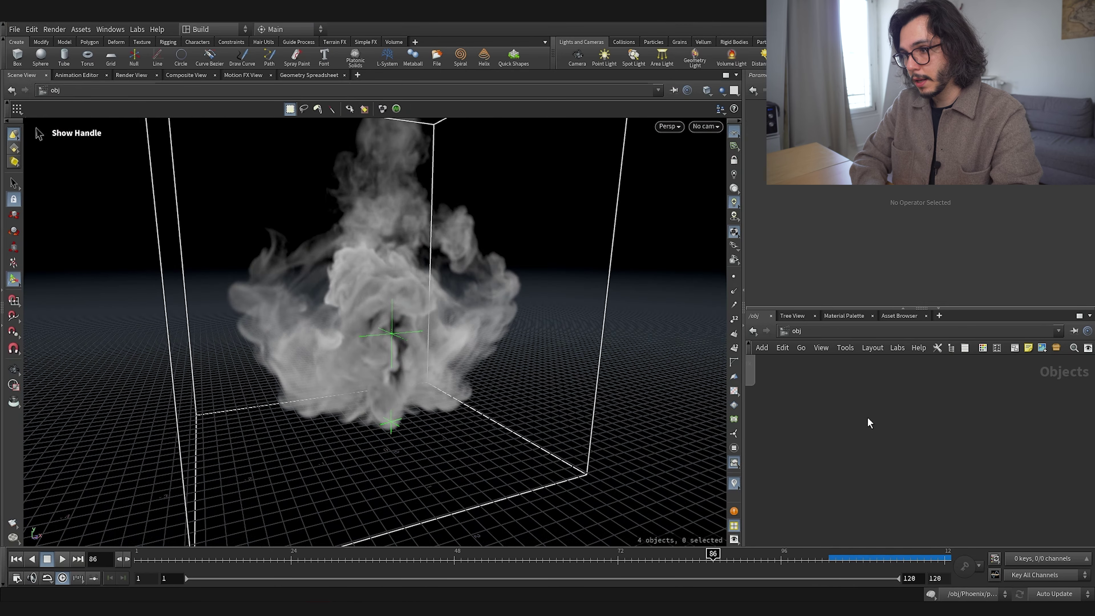
click(835, 405)
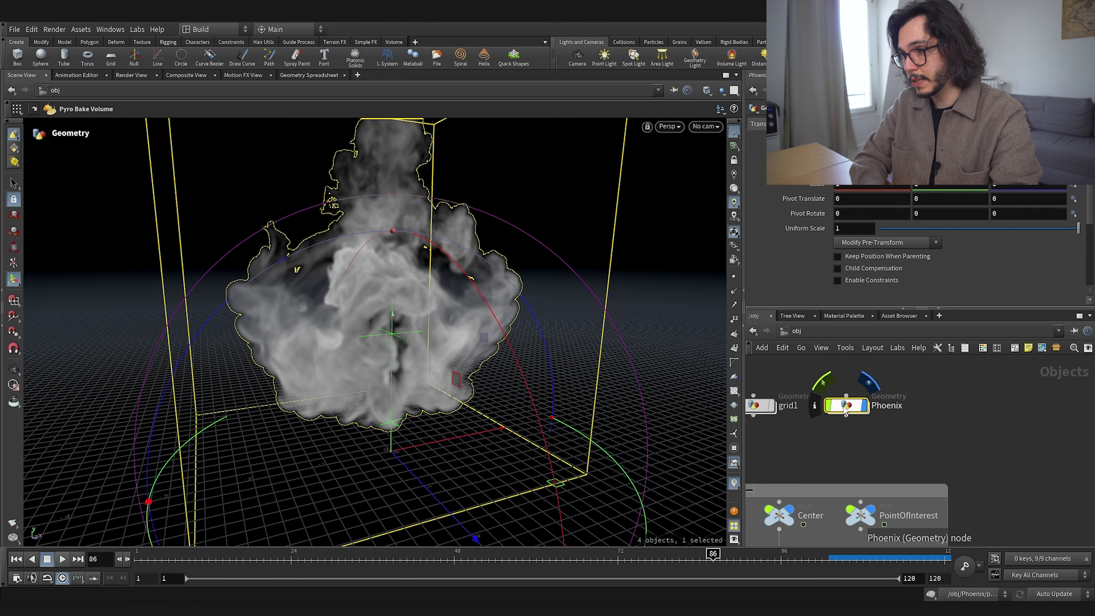
double_click(844, 408)
drag(844, 434, 763, 390)
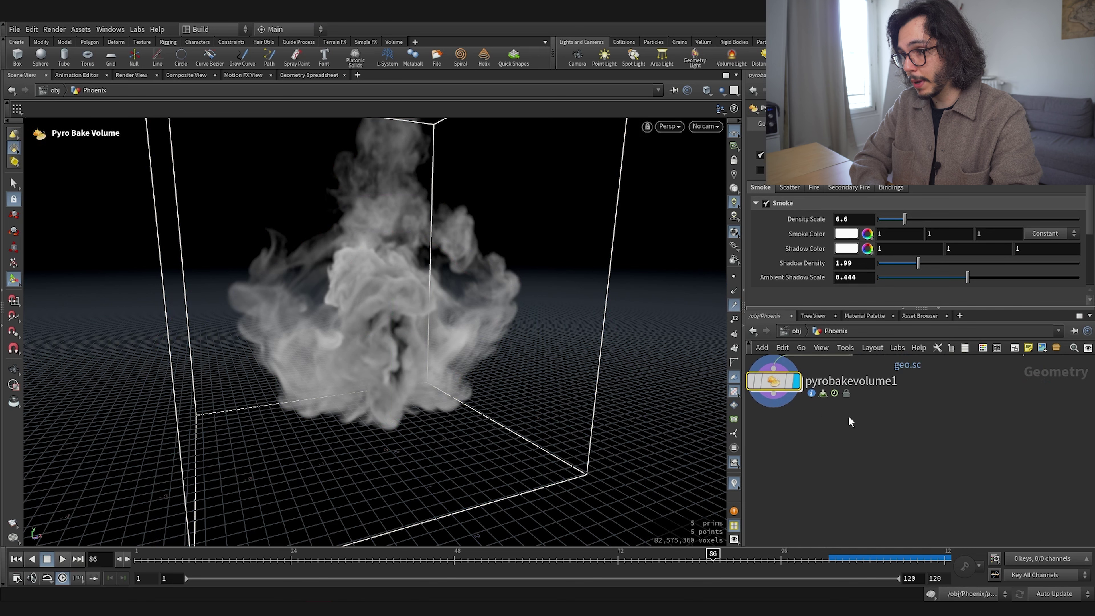
middle_drag(776, 390, 805, 451)
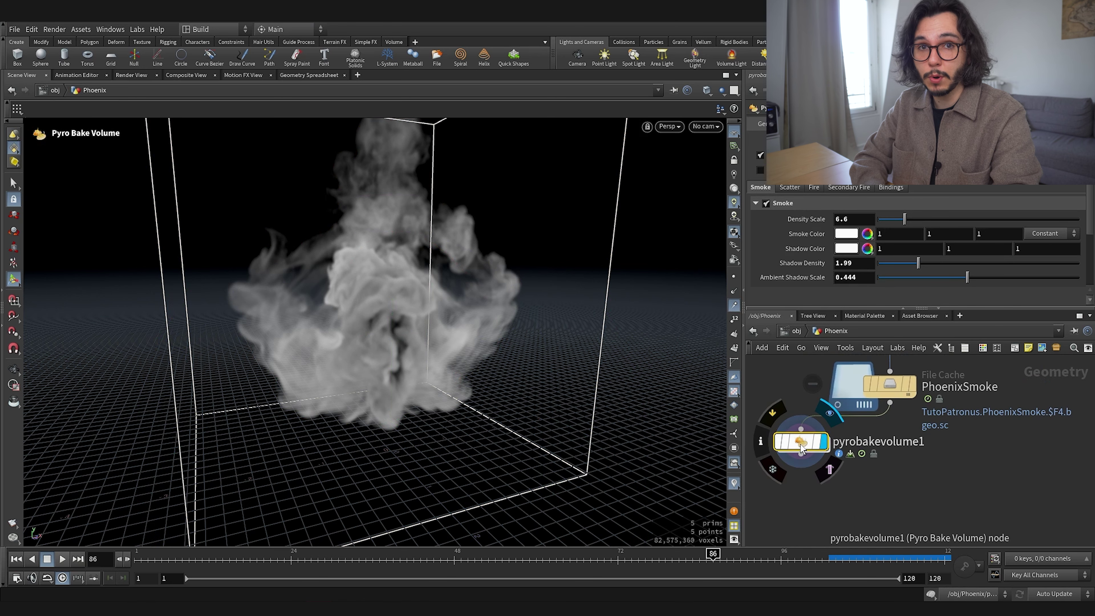
drag(801, 447, 761, 447)
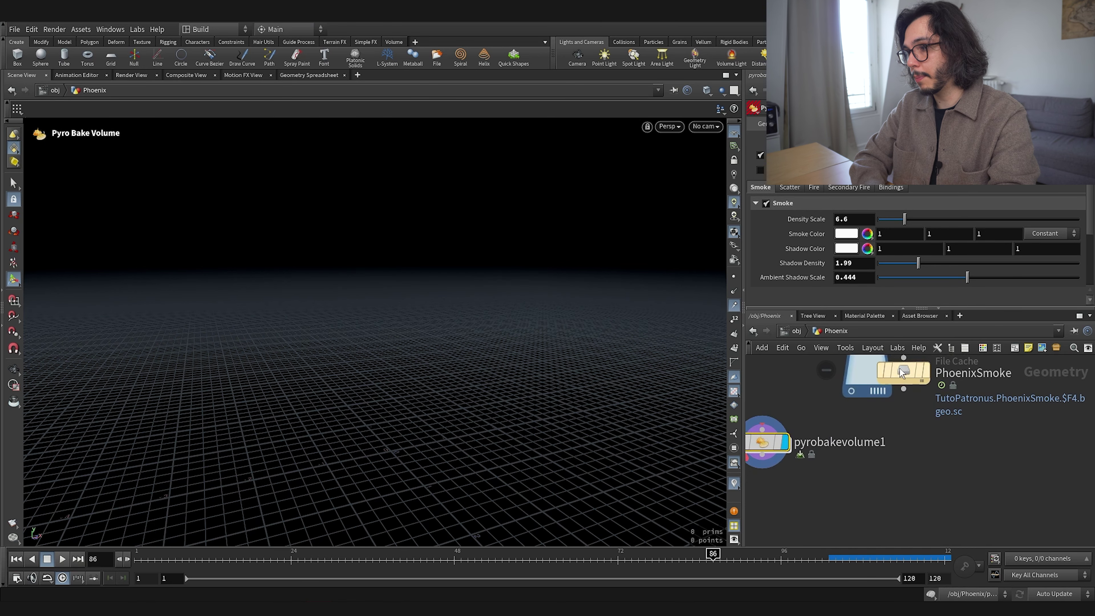
click(923, 373)
click(927, 372)
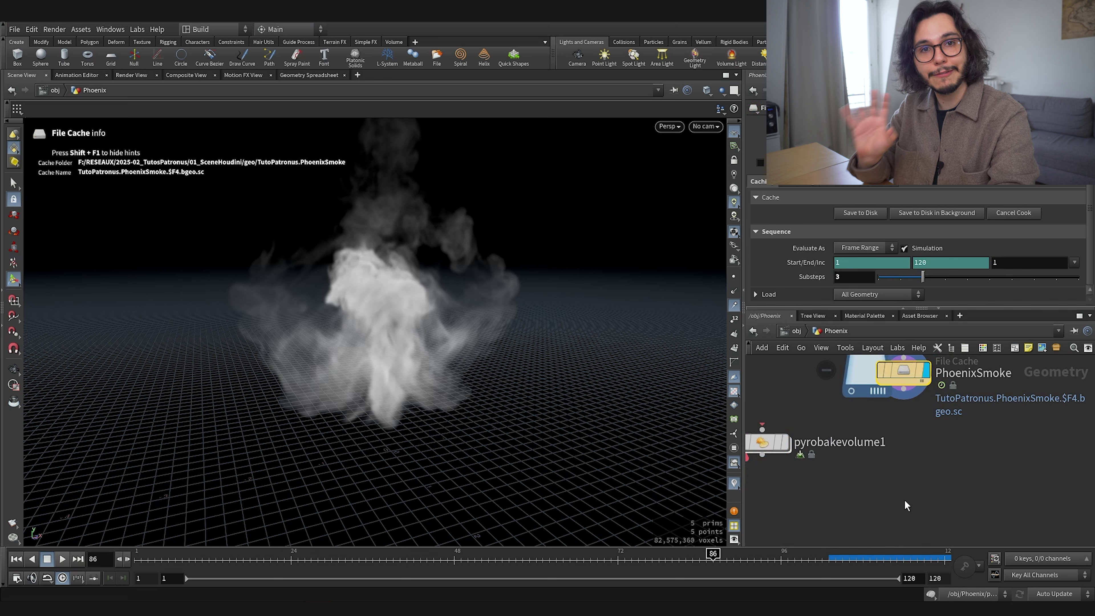
- Add a Null node after the PhoenixSmoke file cache and rename it OUT_PhoenixSmoke
key(Tab)
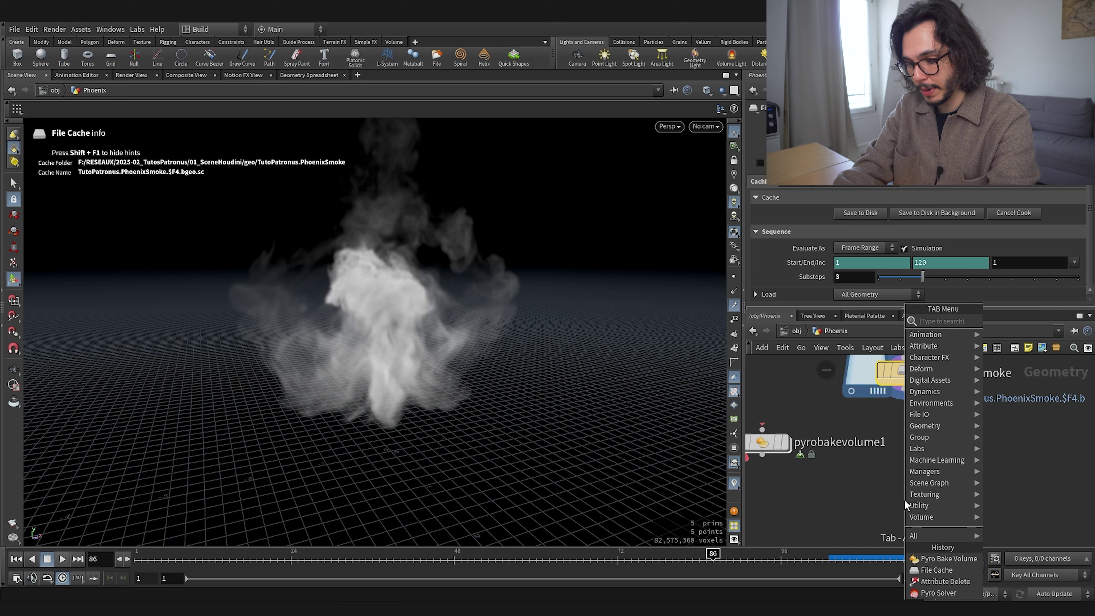
text(null)
key(Return)
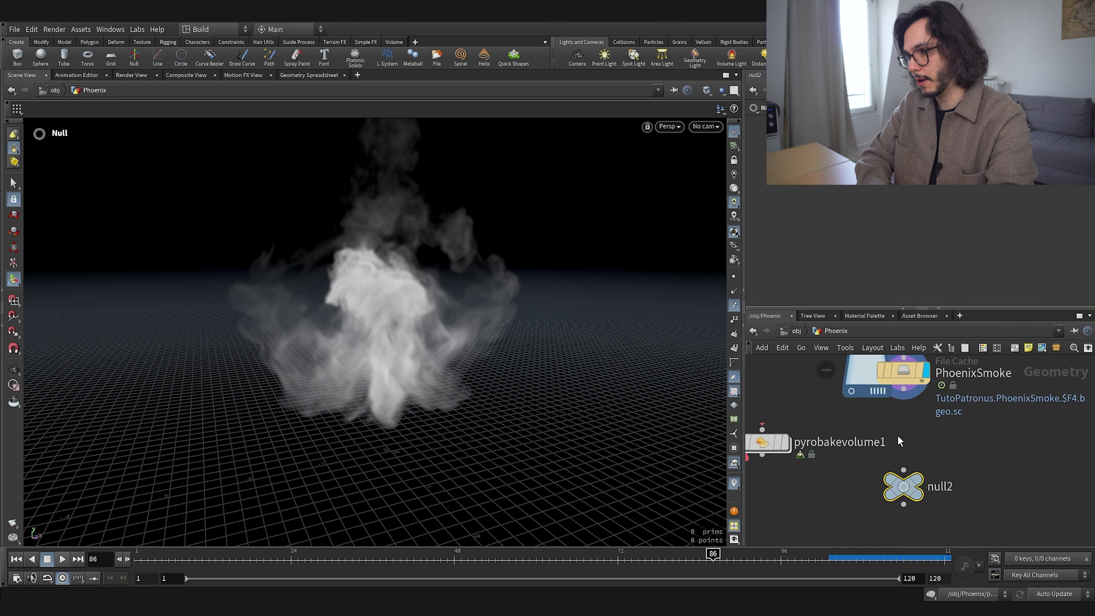
drag(904, 414, 903, 469)
double_click(937, 486)
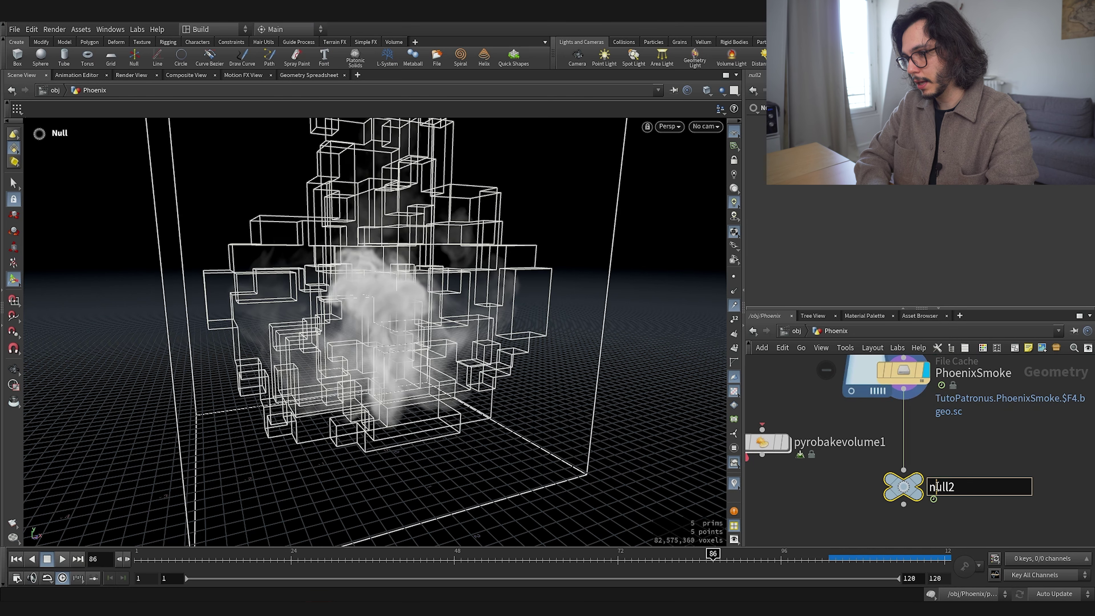
mouse_move(889, 493)
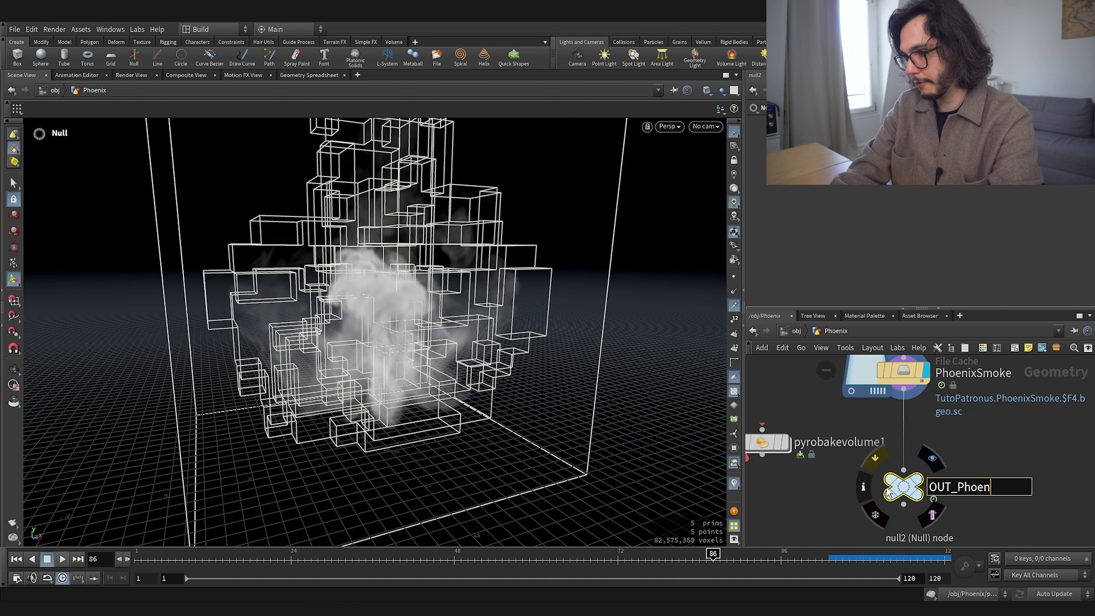
text(OUT_PhoenixSmoke)
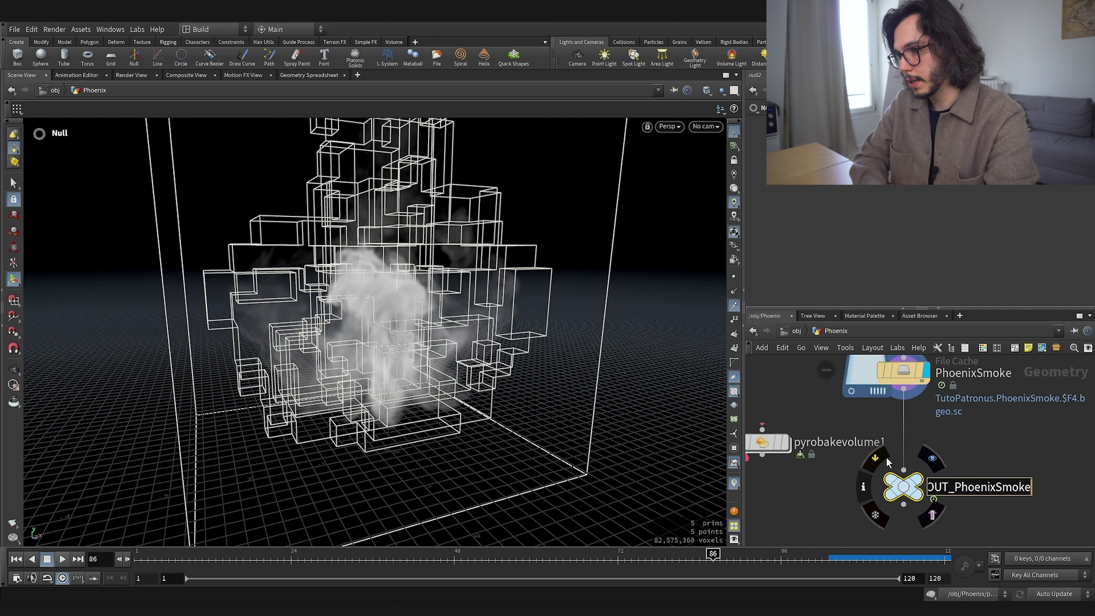
key(Return)
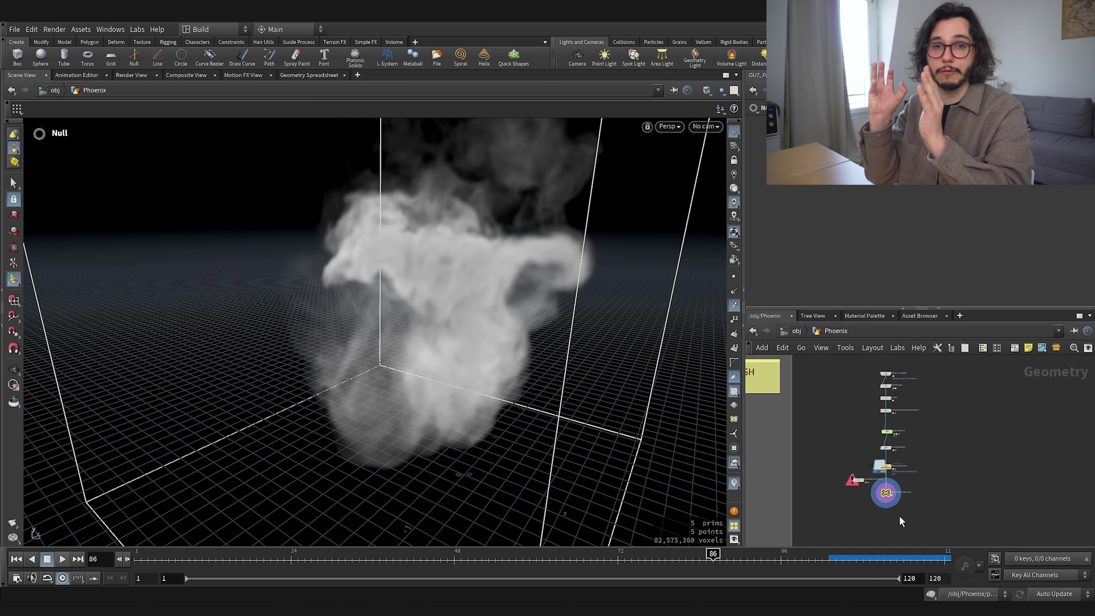
- Enclose the smoke simulation nodes, from the start of the chain to OUT_PhoenixSmoke, in a network box
middle_drag(899, 516, 861, 536)
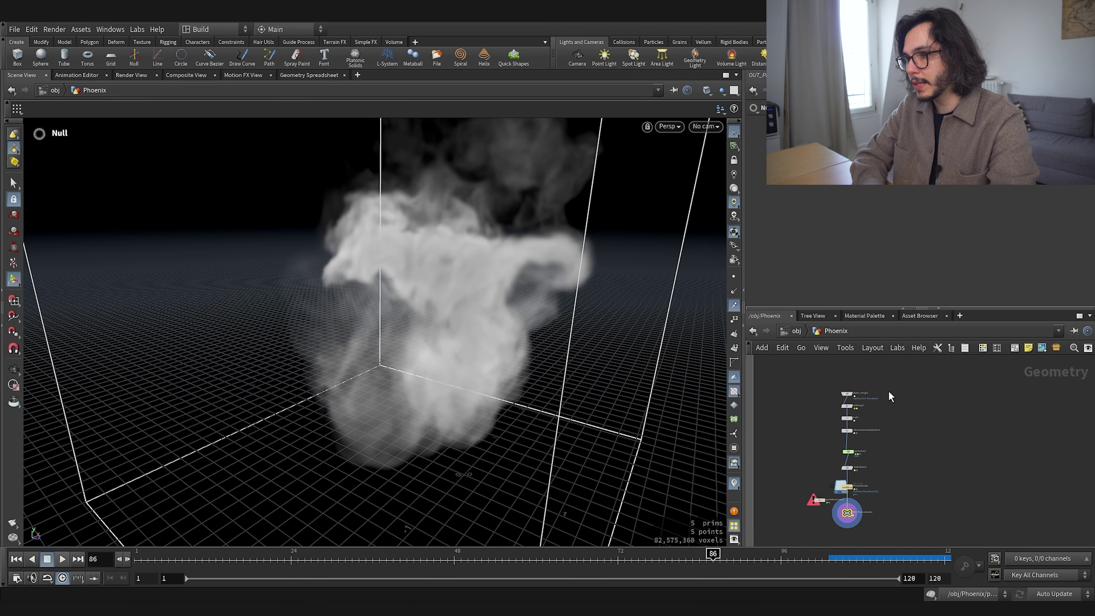
drag(818, 468, 789, 539)
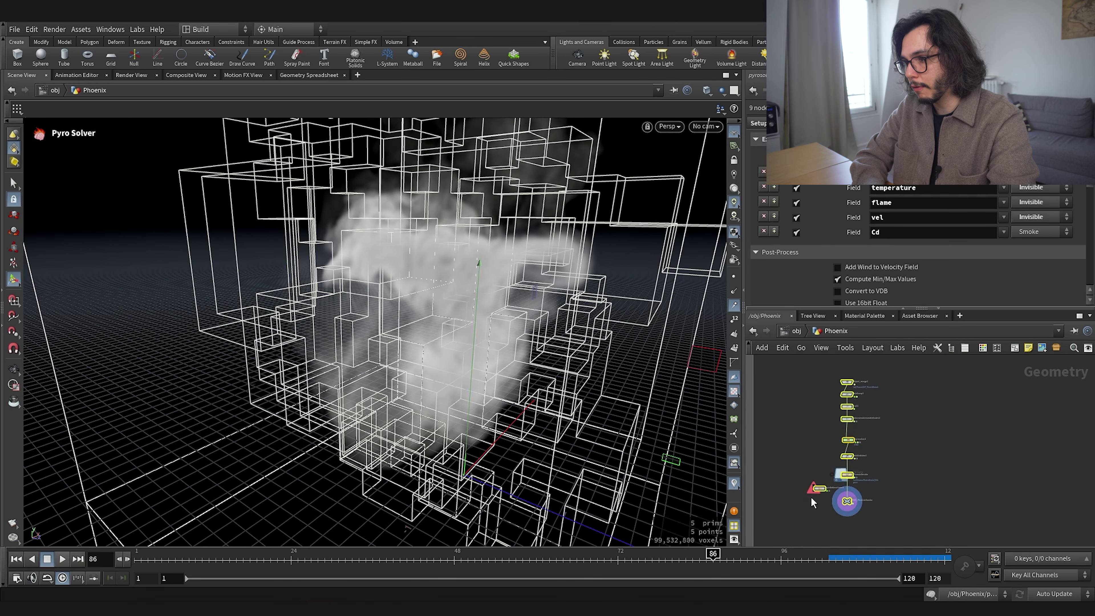
scroll(819, 497, up, 4)
scroll(845, 499, up, 1)
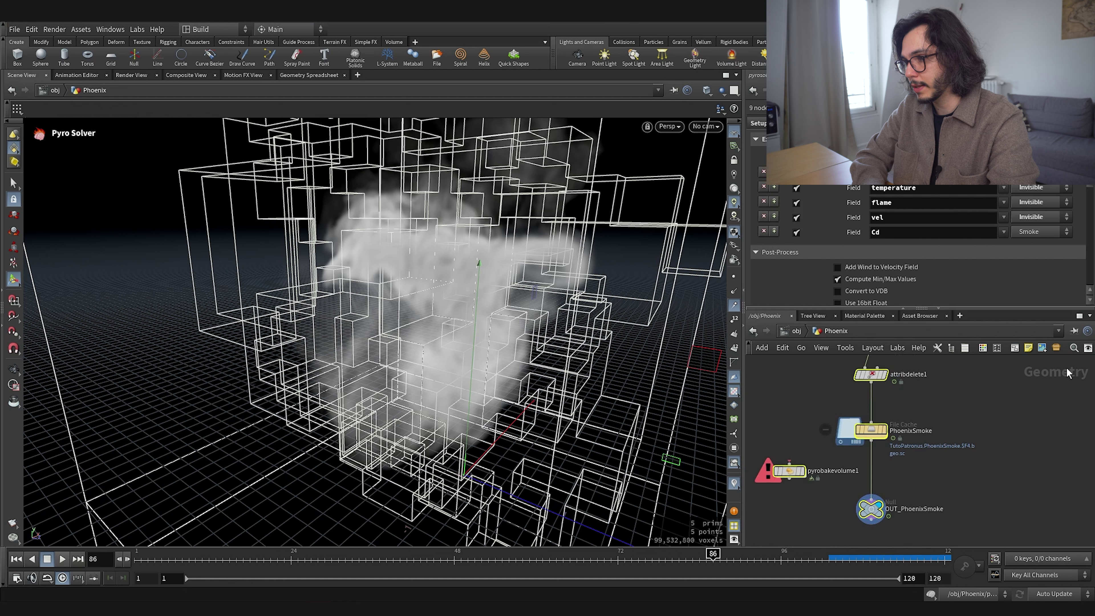
click(1016, 347)
scroll(927, 453, down, 5)
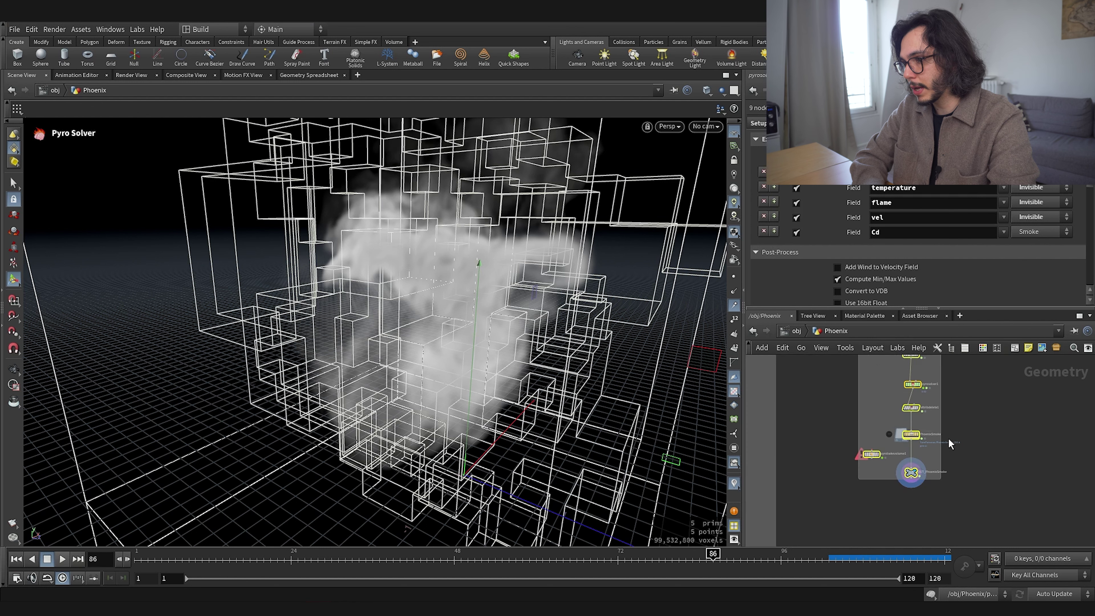
- Enlarge the smoke network box to leave free space beside and below its nodes
mouse_move(915, 412)
mouse_down()
mouse_move(915, 374)
mouse_move(911, 398)
mouse_up()
middle_drag(987, 522, 940, 462)
scroll(940, 461, up, 2)
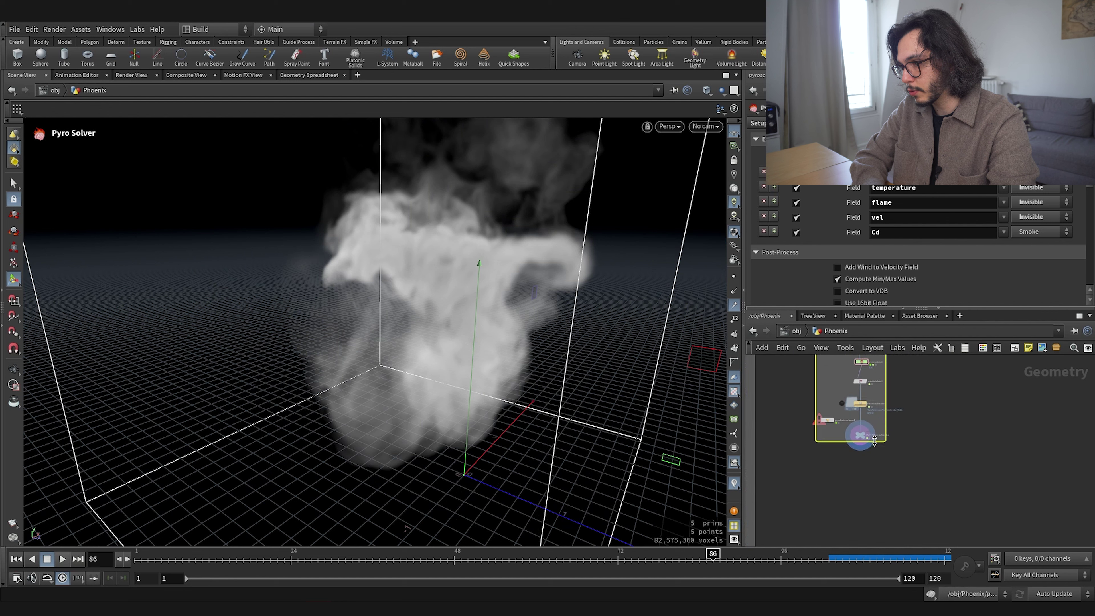
drag(885, 440, 1021, 555)
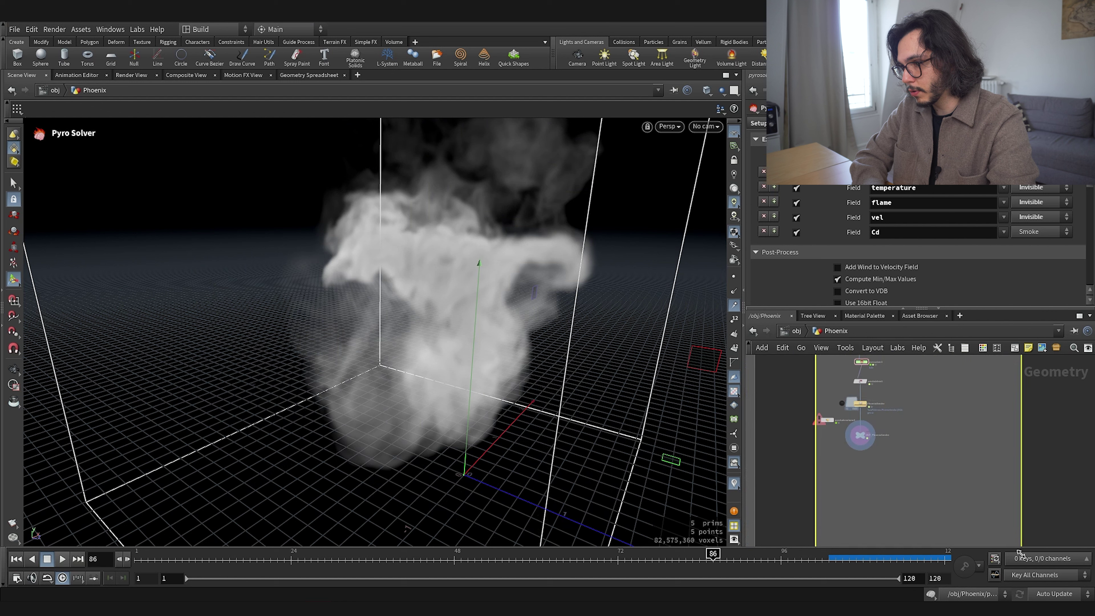
key(h)
scroll(971, 423, up, 4)
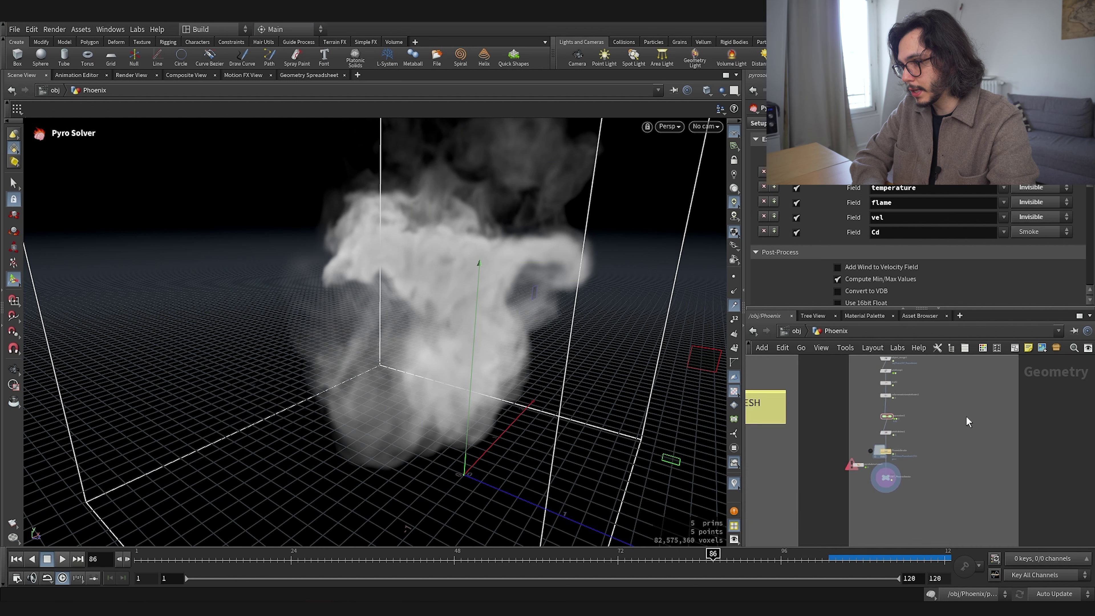
- Add a sticky note beside the nodes in the smoke network box and label it SMOKE
click(1029, 348)
drag(932, 425, 949, 402)
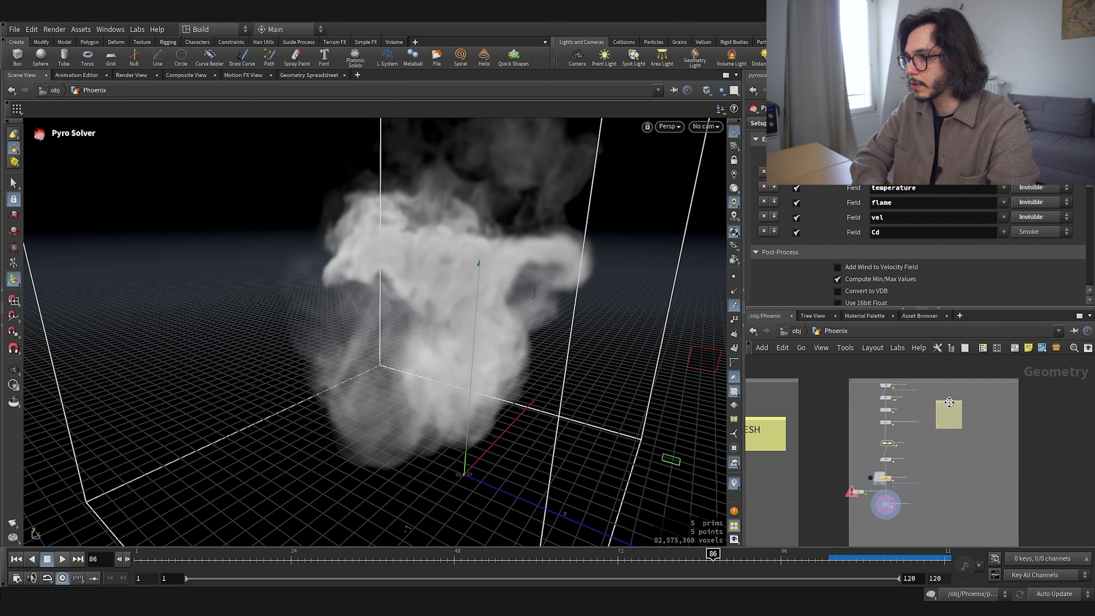
click(948, 413)
text(SMOKE)
scroll(937, 439, up, 3)
- Enlarge the text of the SMOKE sticky note to match the REMESH note's lettering
right_click(921, 402)
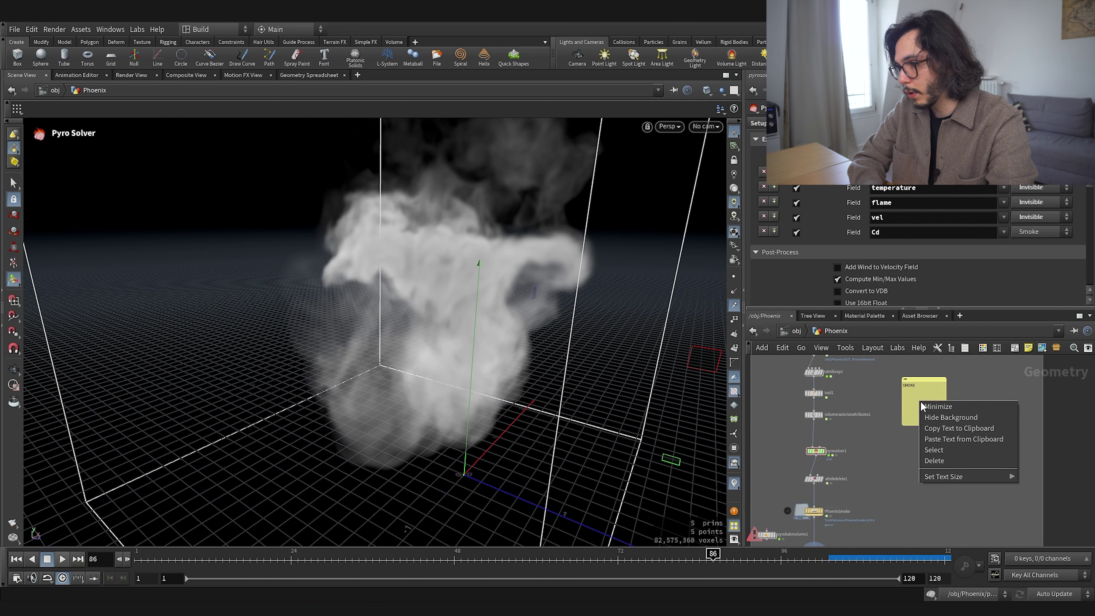
mouse_move(955, 479)
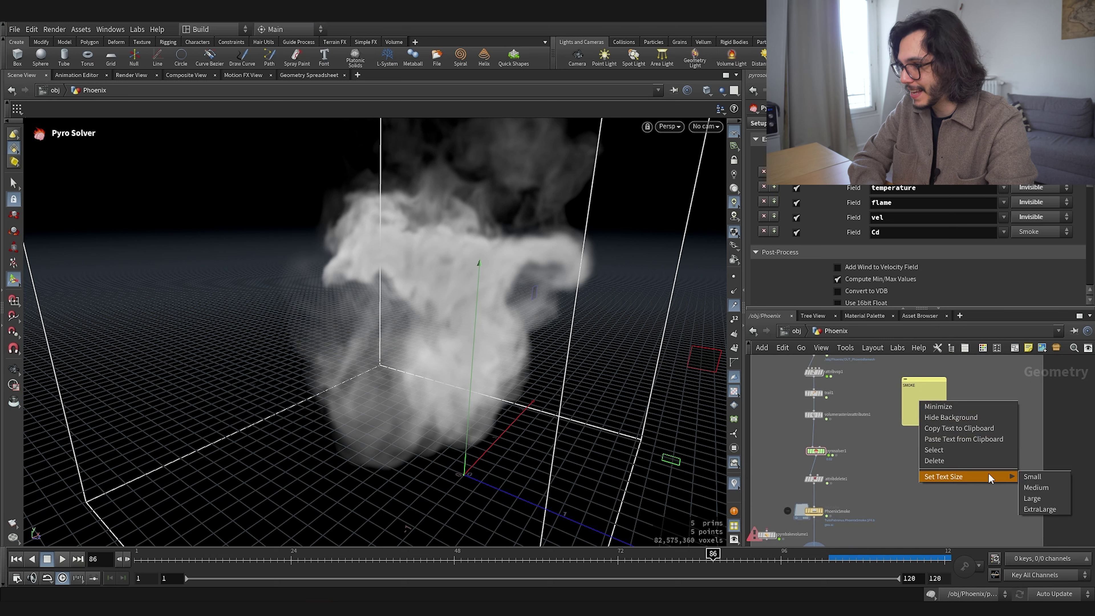
click(1037, 488)
scroll(961, 482, down, 5)
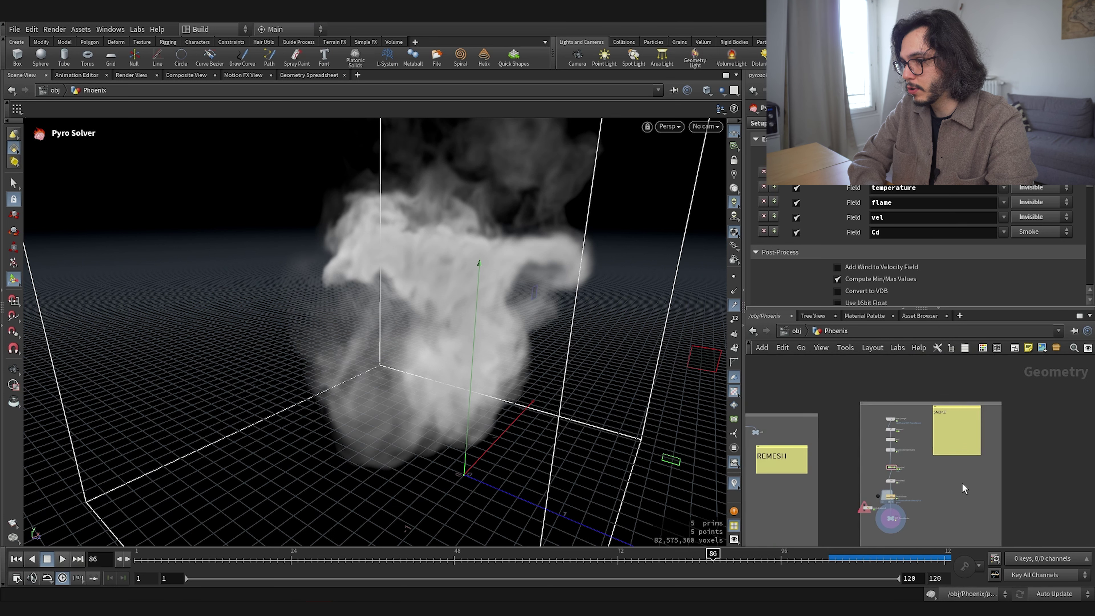
scroll(956, 396, up, 4)
right_click(956, 400)
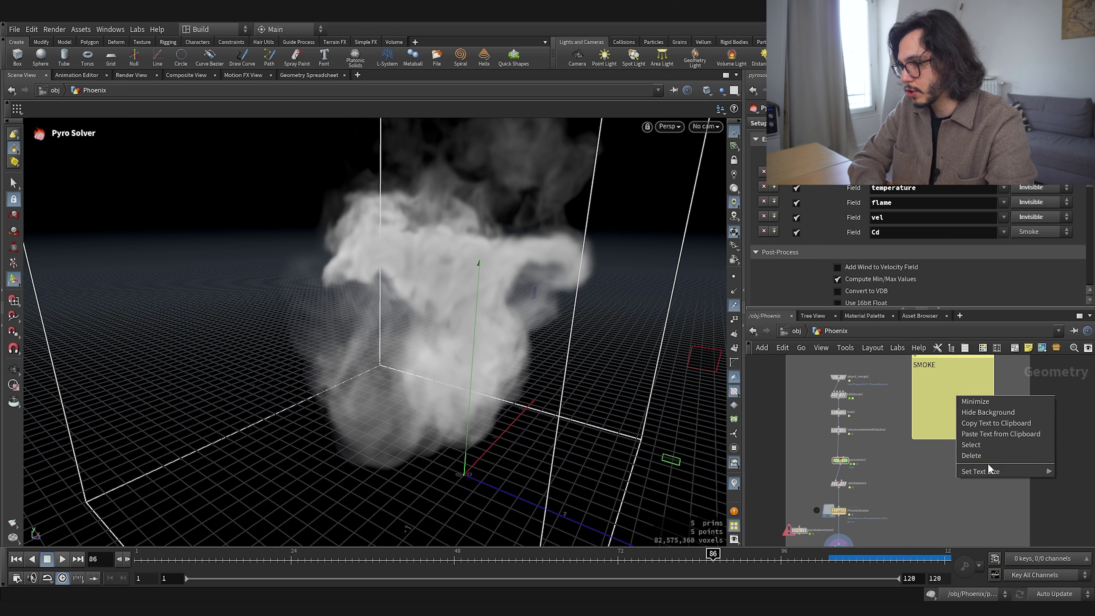
- Move OUT_PhoenixSmoke and the PhoenixSmoke file cache further down the smoke network box, leaving a gap below the attribdelete1 node
scroll(937, 456, down, 5)
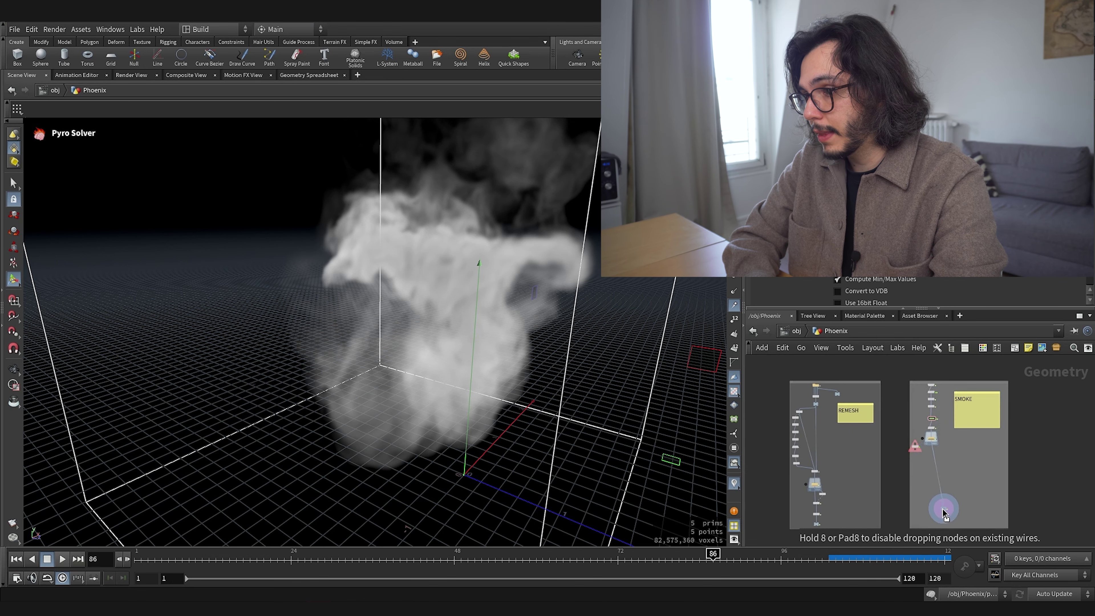
scroll(931, 475, up, 4)
drag(923, 422, 930, 500)
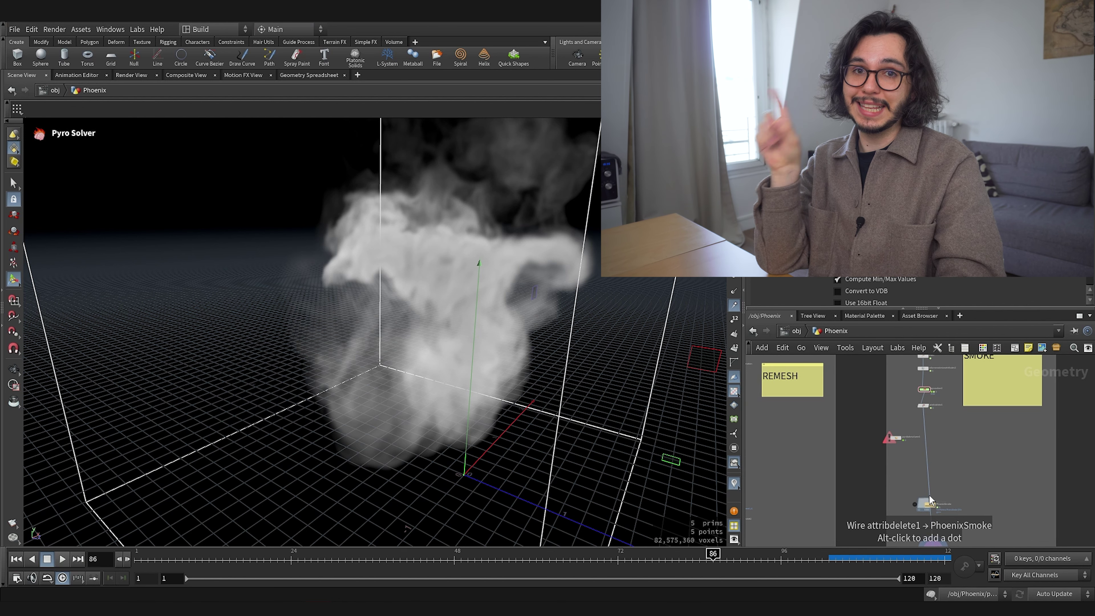
middle_drag(934, 427, 947, 484)
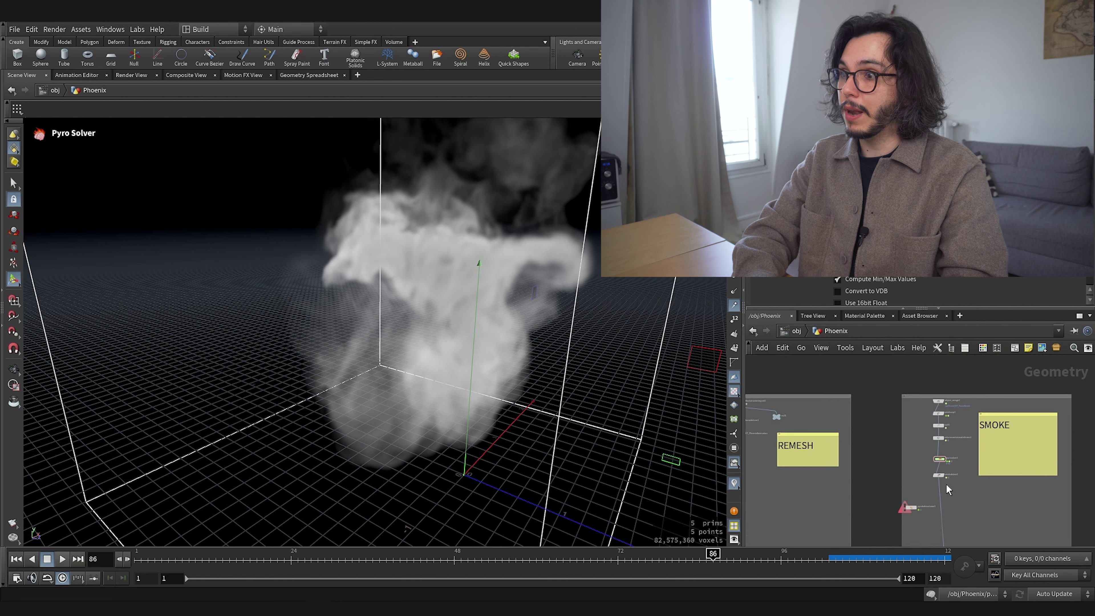
scroll(945, 470, up, 3)
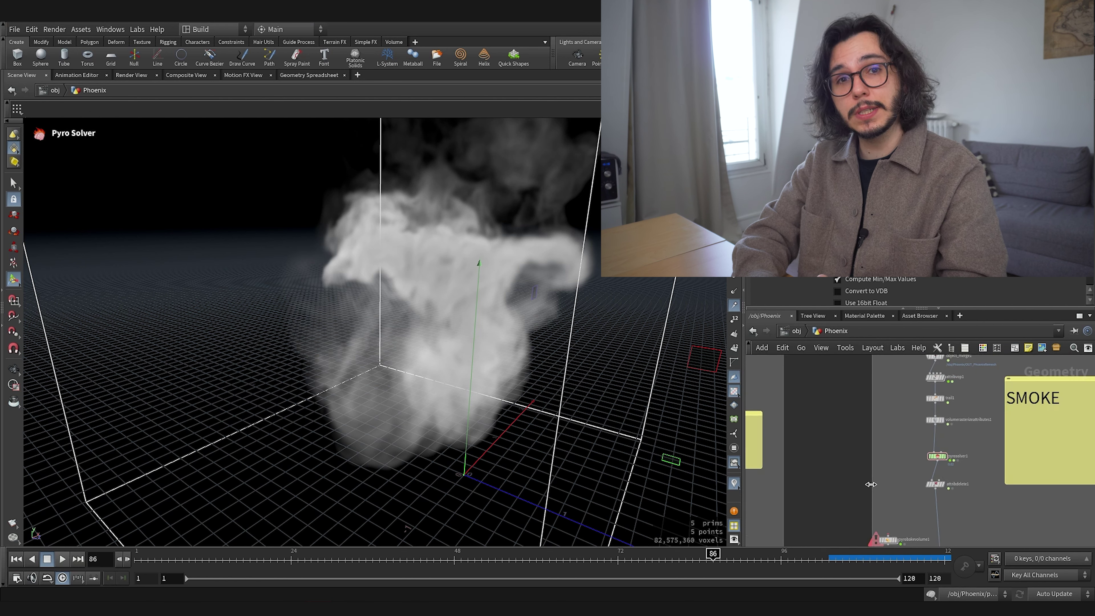